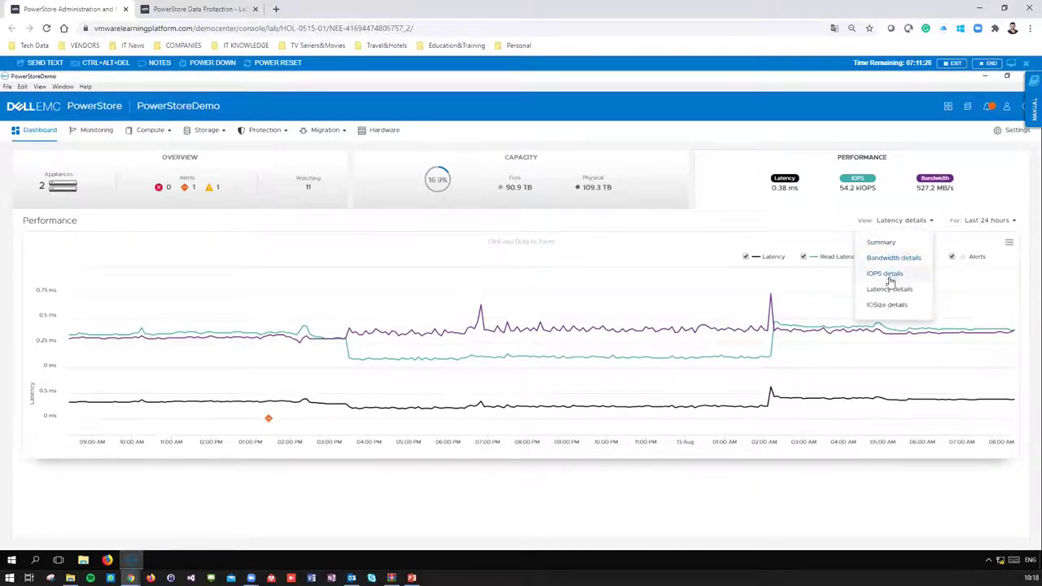
- Show IOPS details in the chart and hide, then restore, the Read and Total IOPS series
left_click(868, 281)
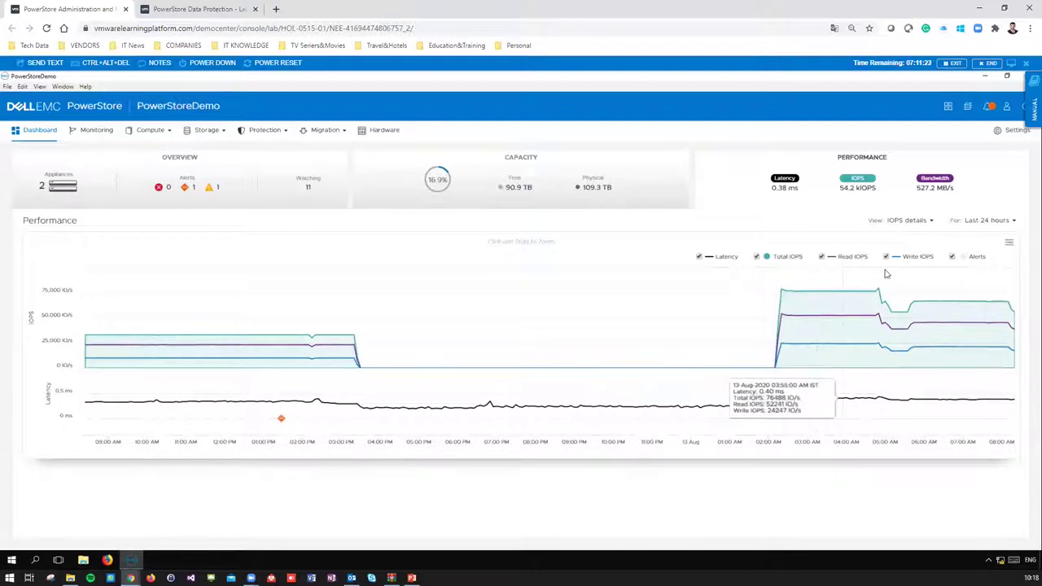
left_click(757, 260)
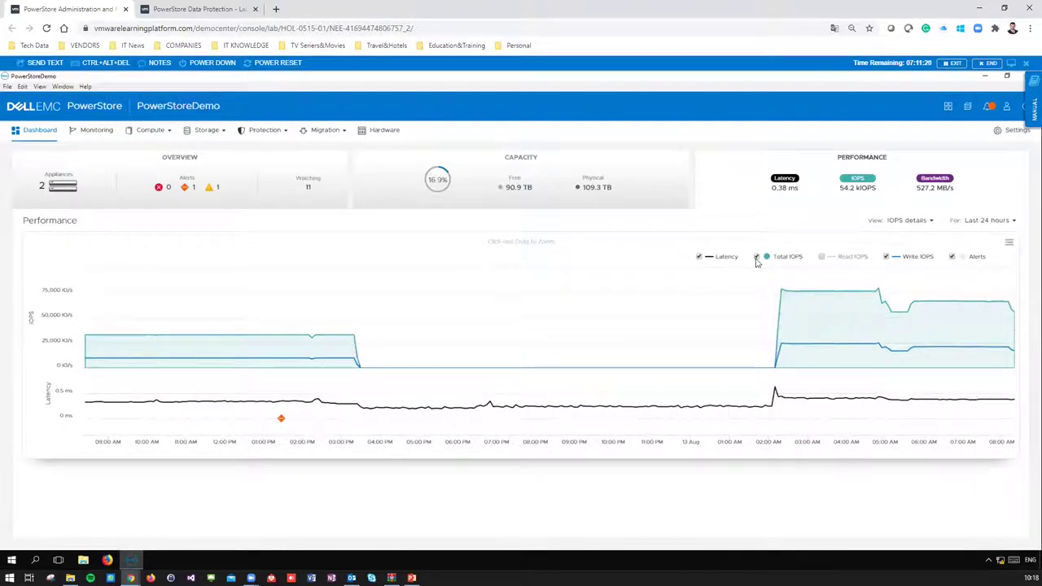
left_click(757, 261)
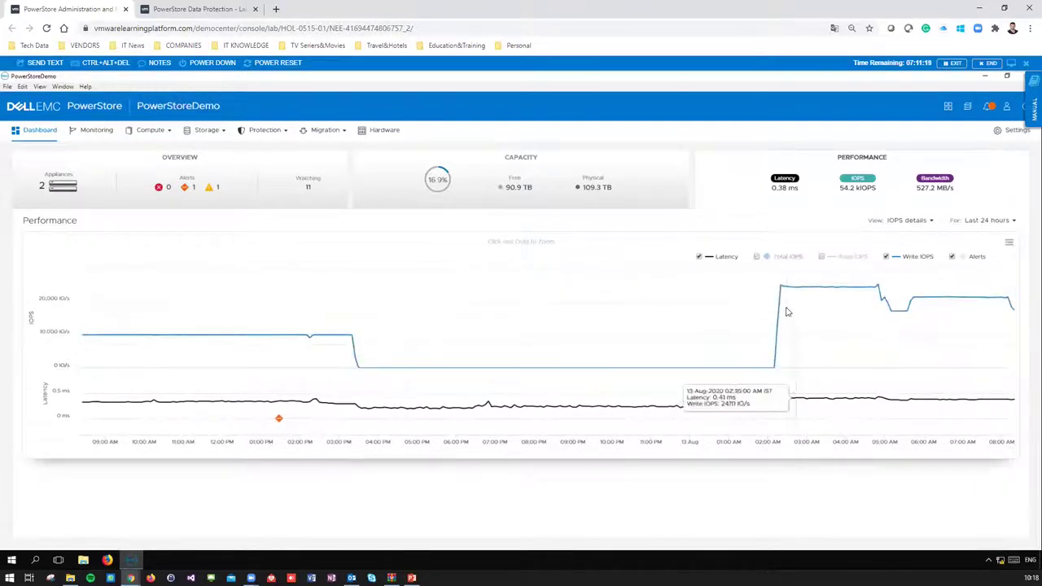
left_click(756, 257)
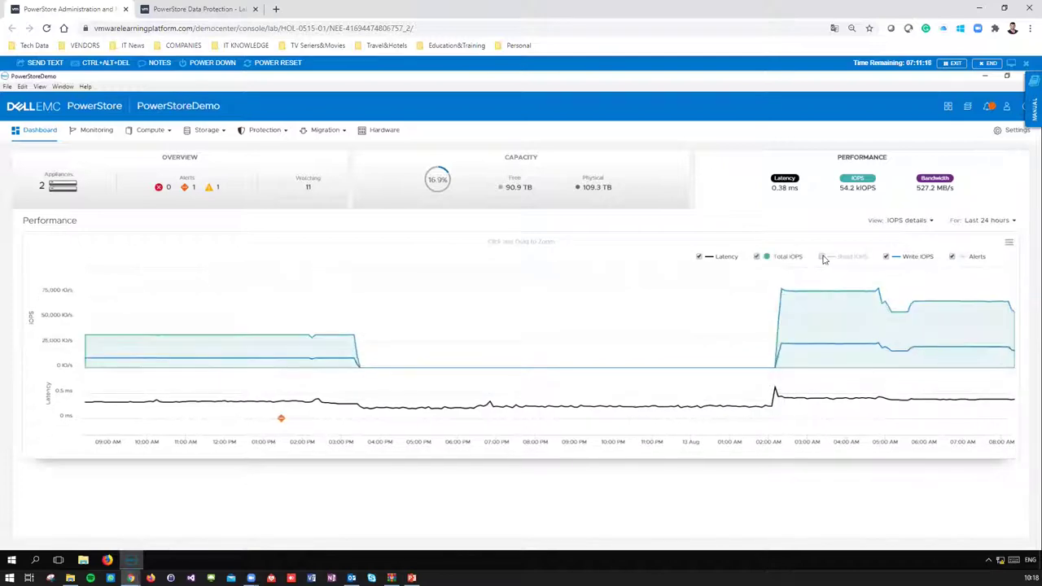
left_click(823, 258)
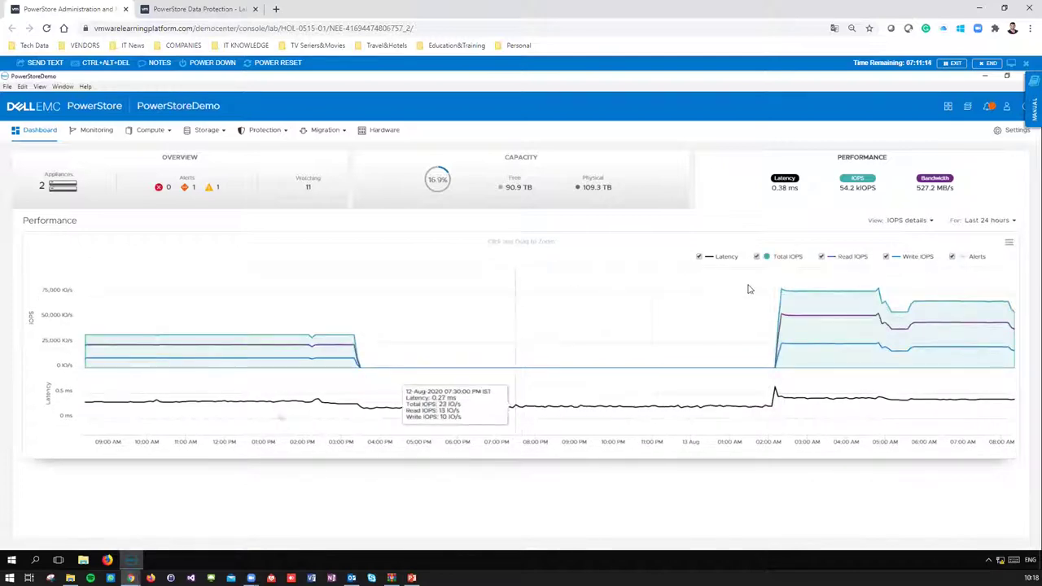
- Zoom the chart to roughly 02:20–06:00, reset to 24 hours, then return to Overview
left_click_drag(755, 283, 1007, 399)
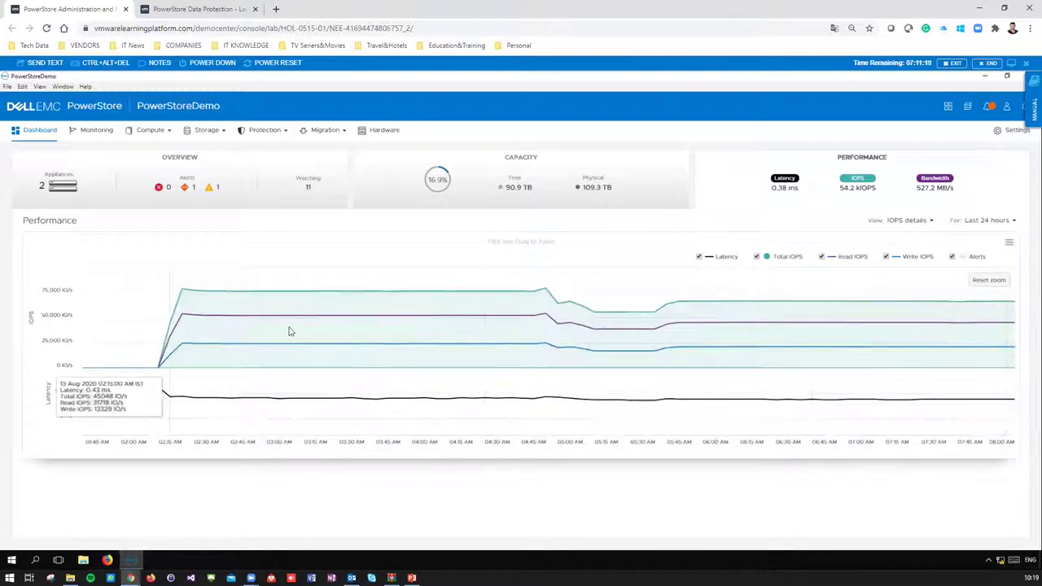
left_click_drag(629, 397, 730, 389)
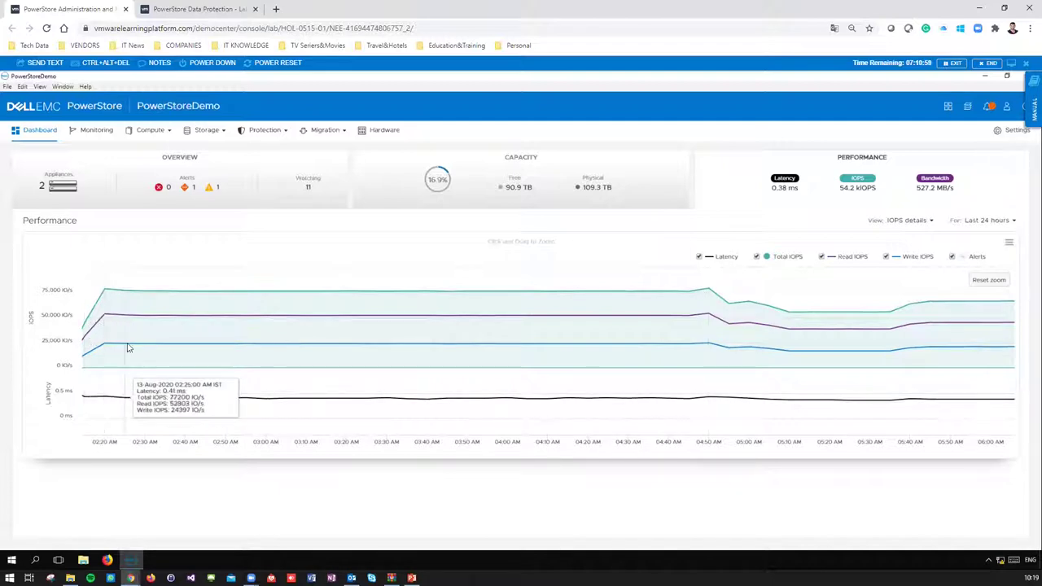
left_click(994, 279)
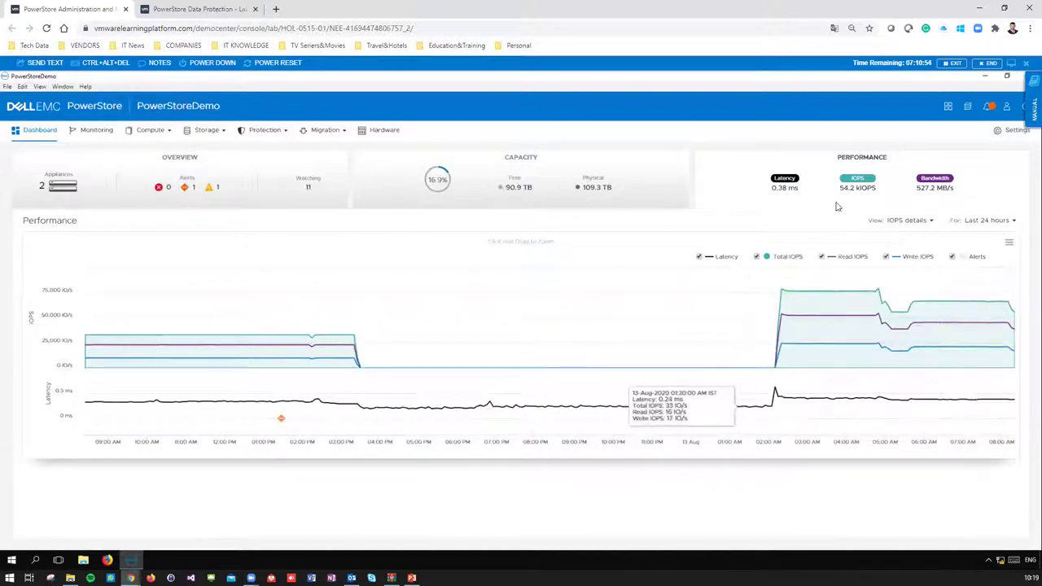
left_click(209, 203)
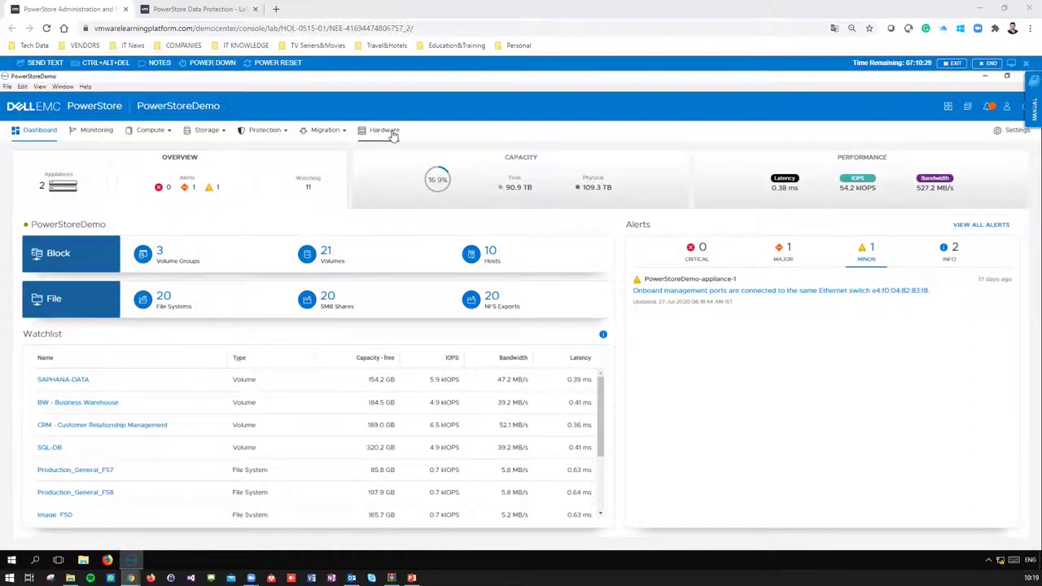
- Open the Hardware list and go to PowerStoreDemo-appliance-1's details
left_click(392, 135)
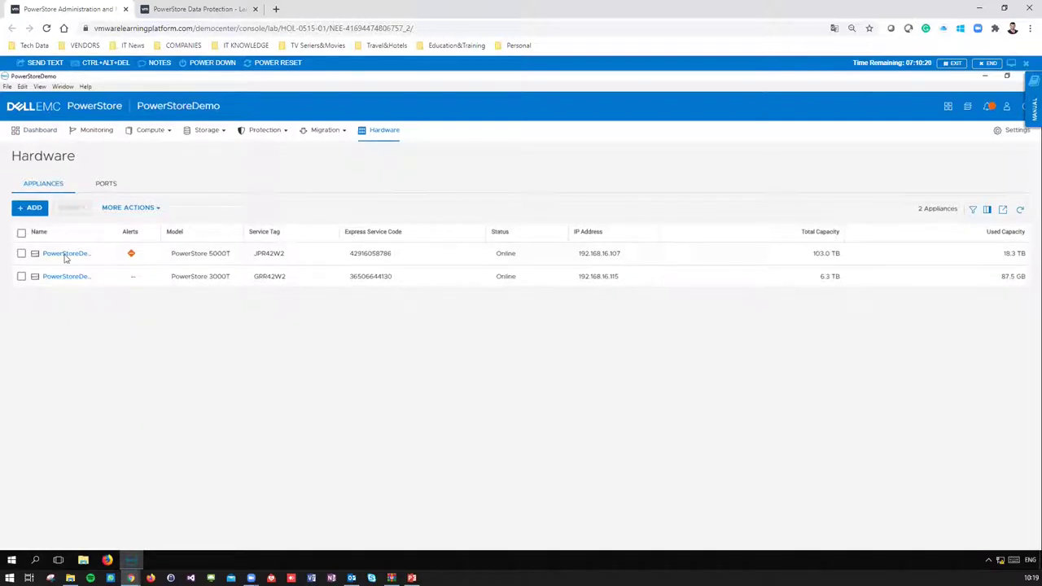
left_click_drag(99, 235, 148, 234)
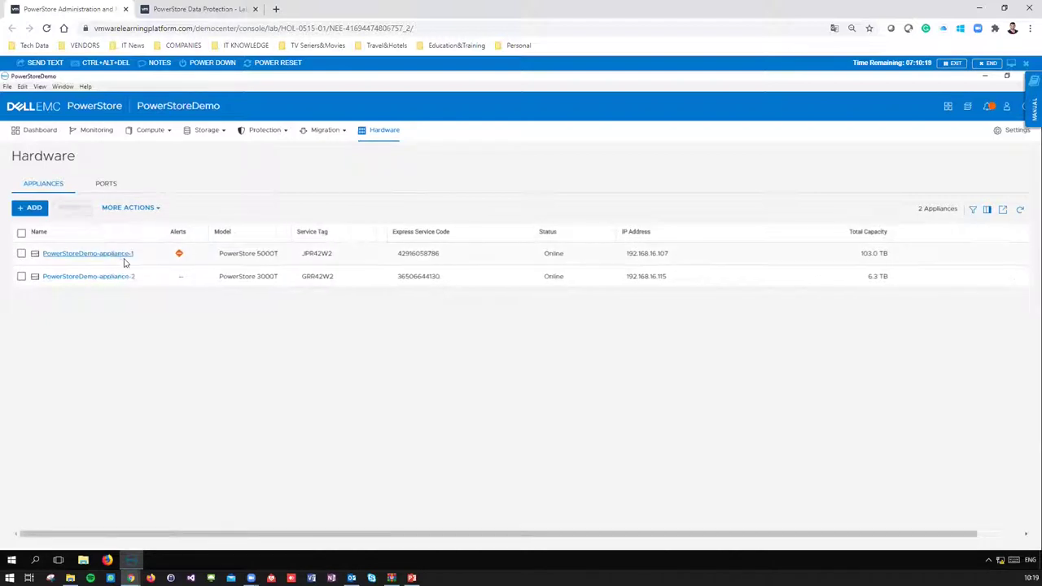
left_click(122, 256)
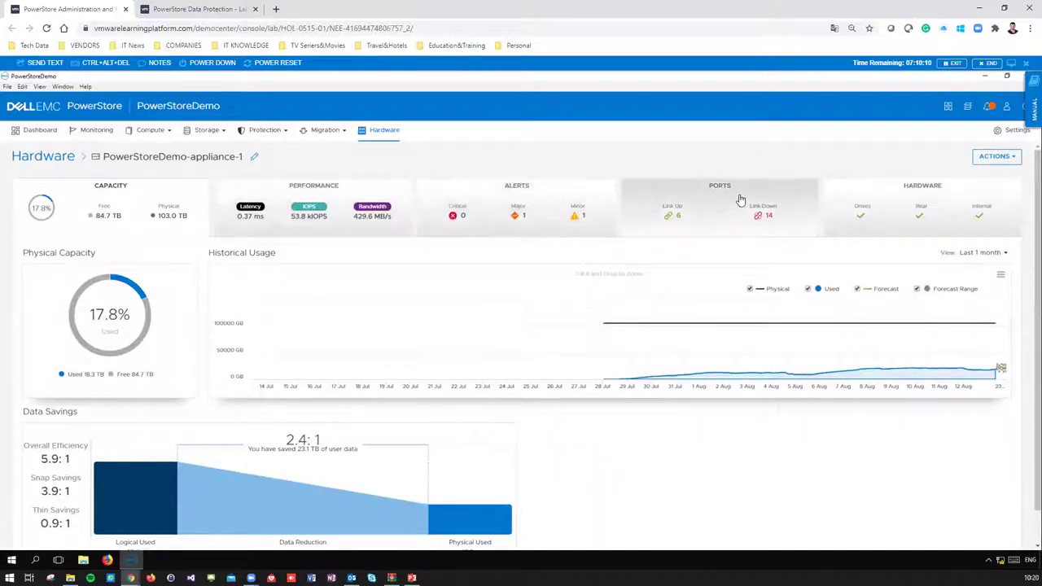
- View the appliance's Ports table, Capacity panels and Performance charts in turn
left_click(696, 200)
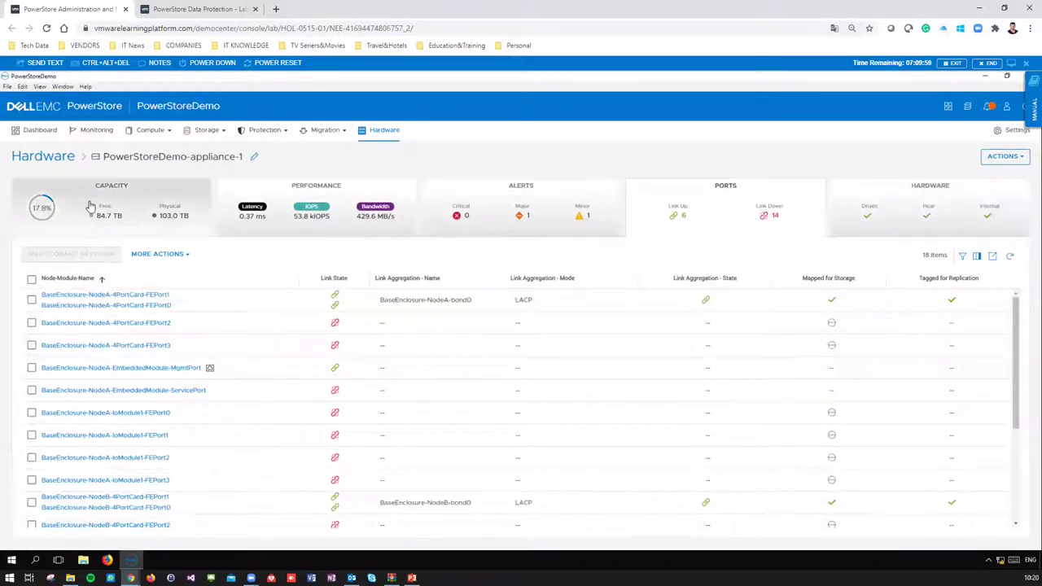
left_click(172, 230)
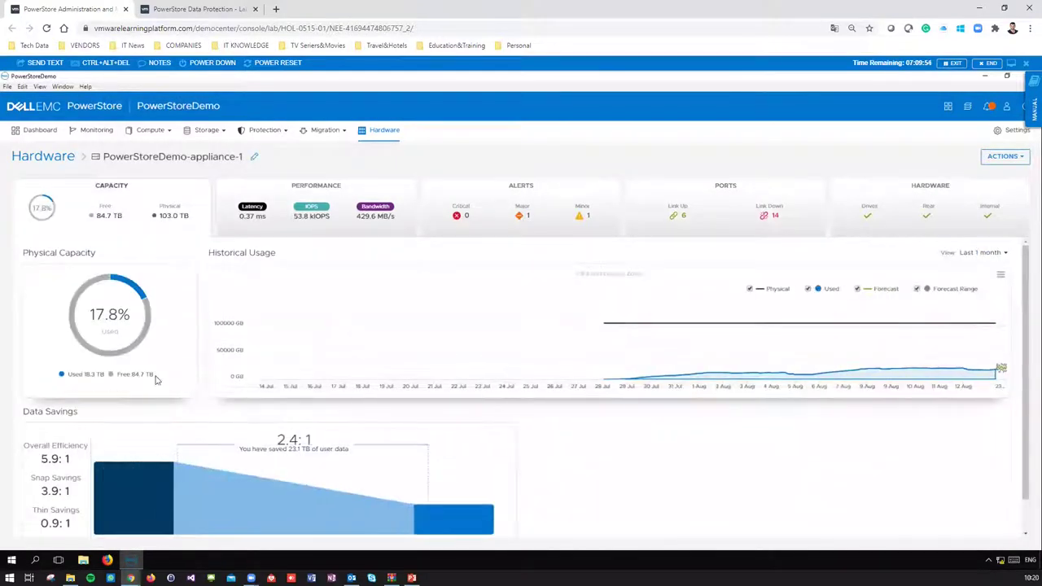
left_click(333, 198)
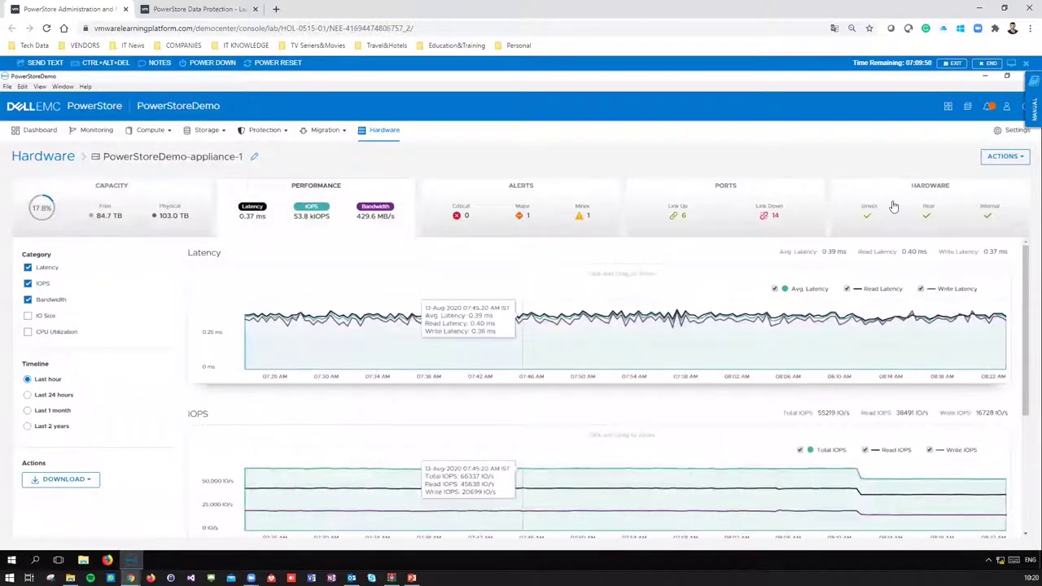
- Inspect drive Drive_0_0_7 in the enclosure view, then switch to the Rear View
left_click(894, 206)
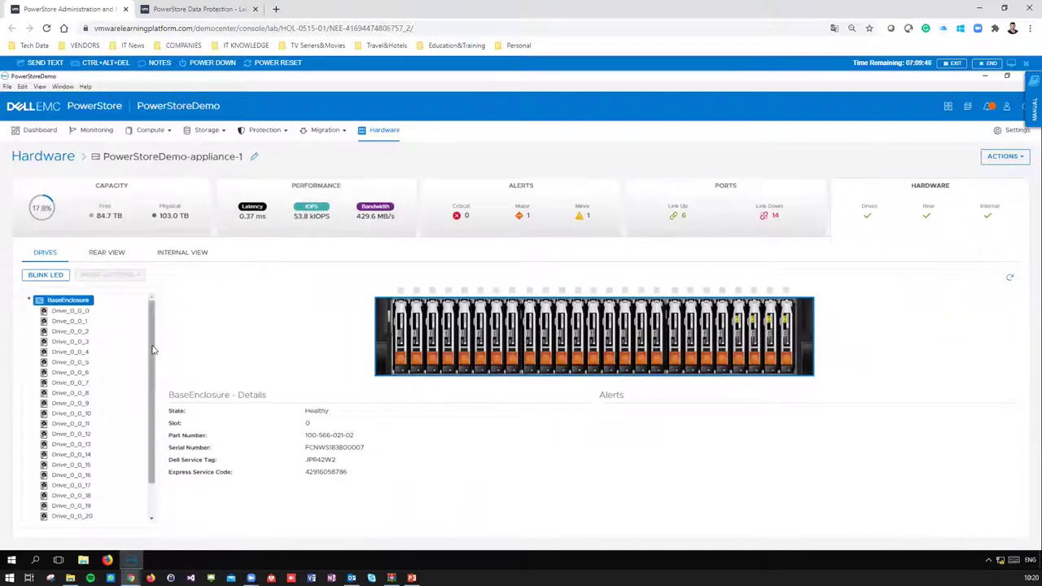
scroll(151, 389, "down", 2)
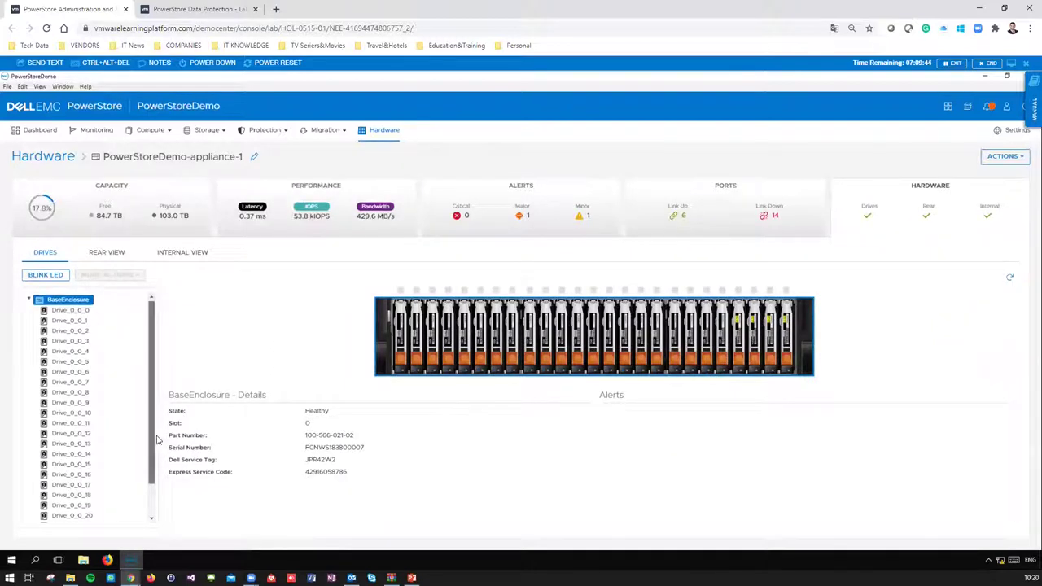
scroll(122, 366, "up", 2)
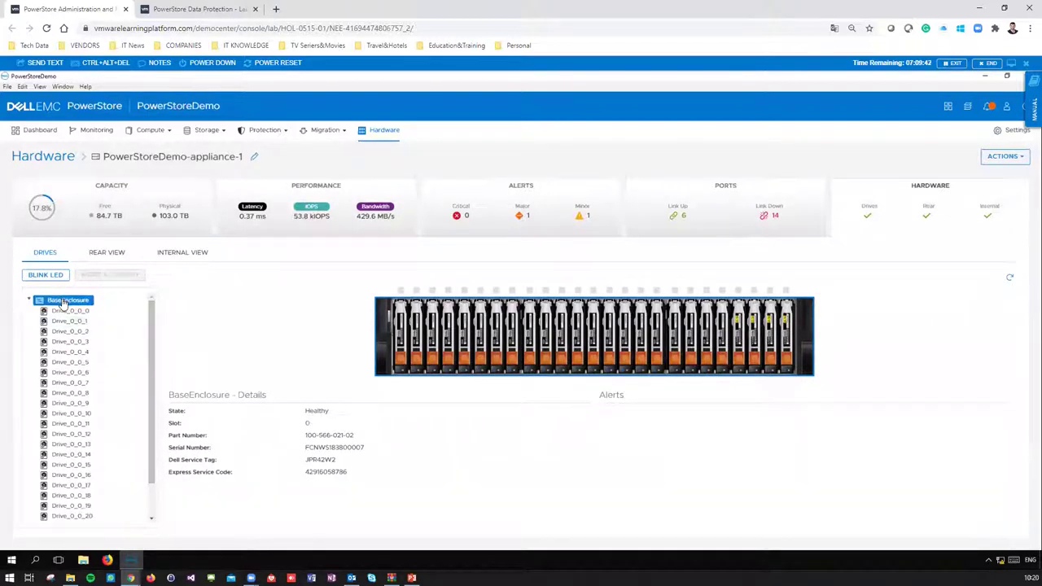
left_click(513, 349)
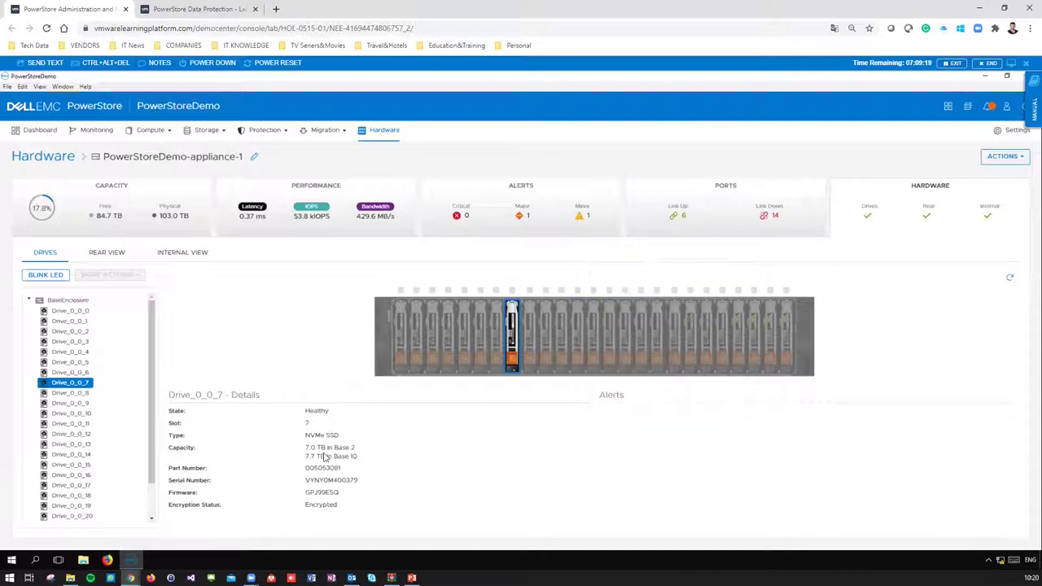
scroll(137, 351, "down", 1)
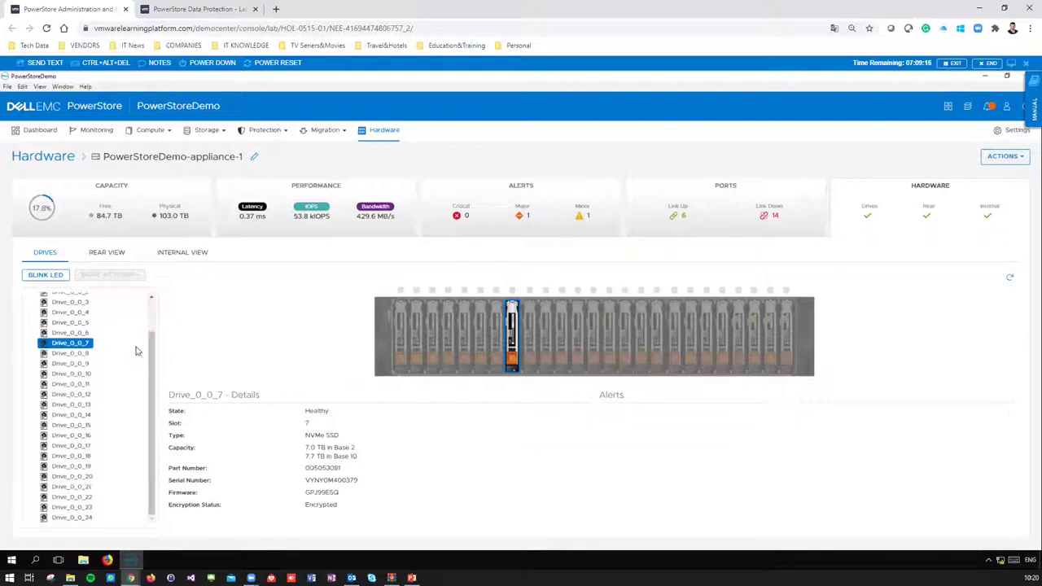
left_click(118, 255)
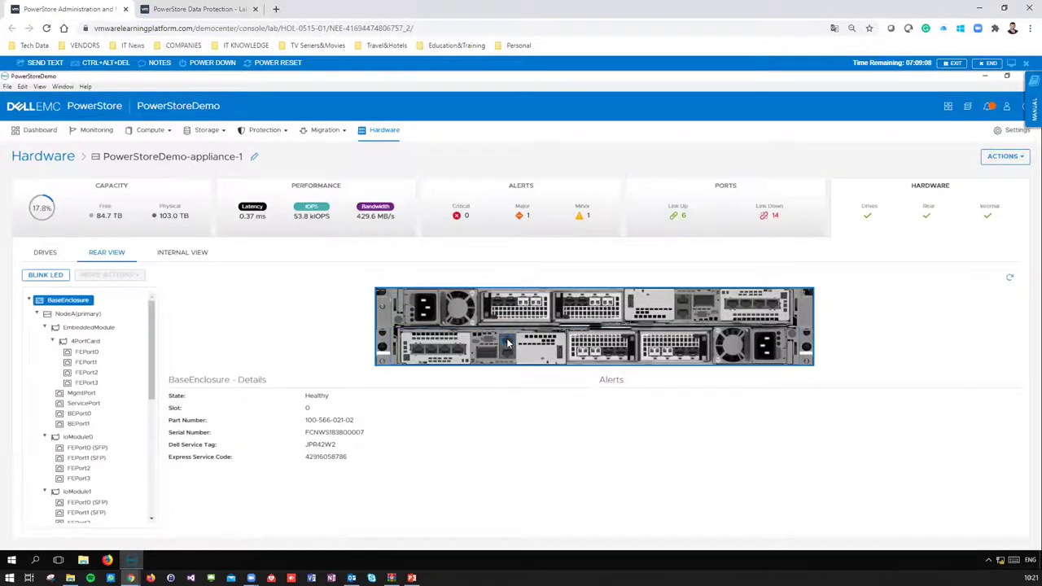
- Check details of MgmtPort, ServicePort, FEPort2 and FEPort0 in the rear view
mouse_move(509, 349)
mouse_move(432, 348)
left_click(506, 342)
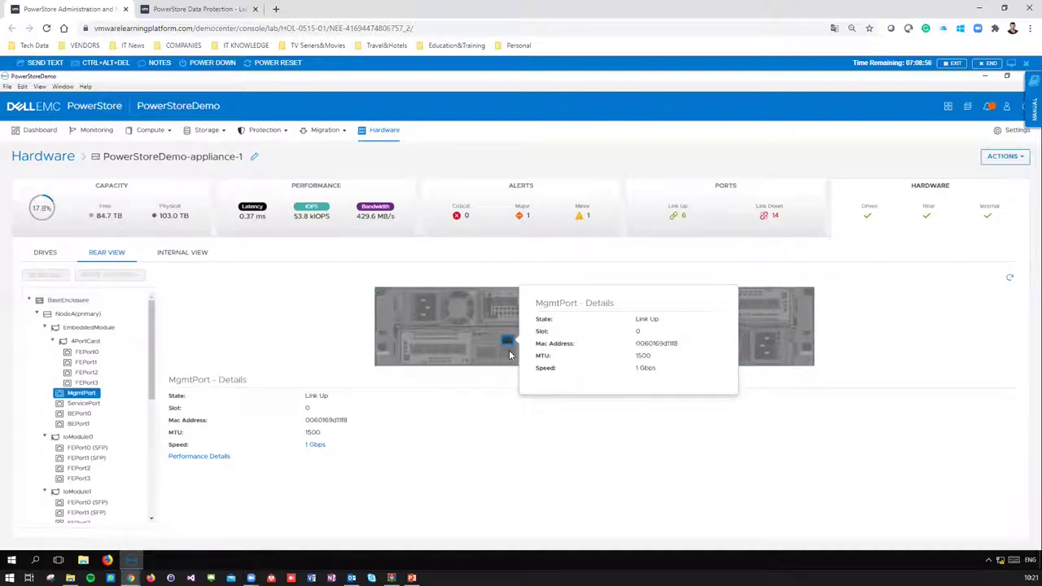
left_click(509, 352)
left_click(443, 351)
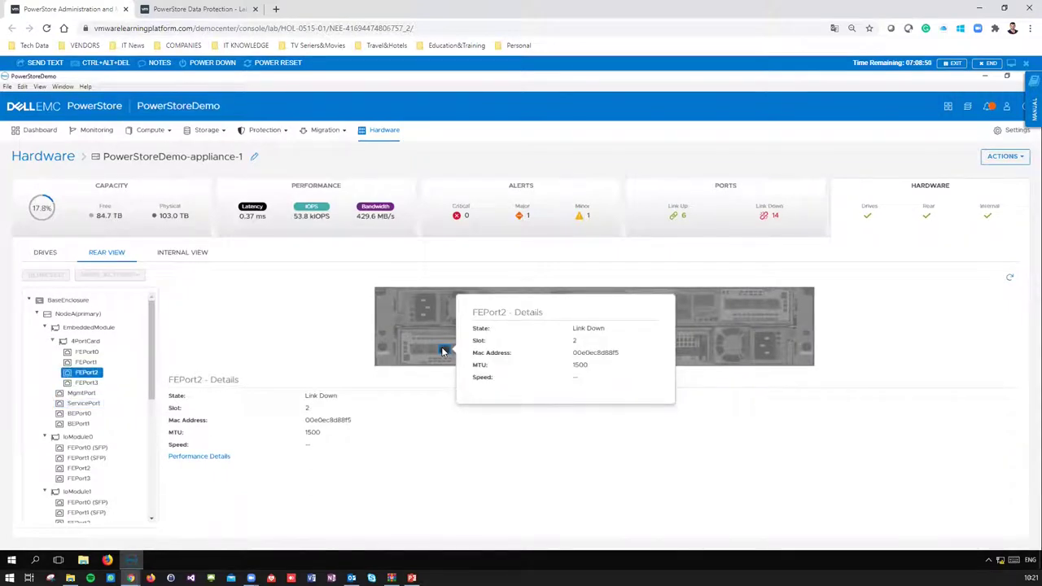
left_click(415, 348)
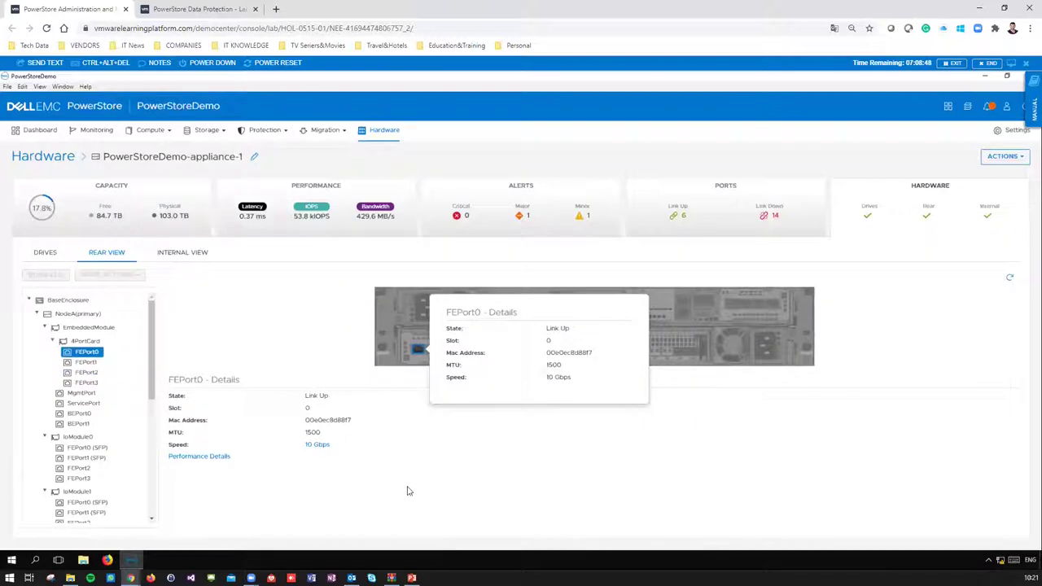
- Check IoModule1, FEPort1 and IoModule0, then select NodeA (primary) in the tree
left_click(597, 340)
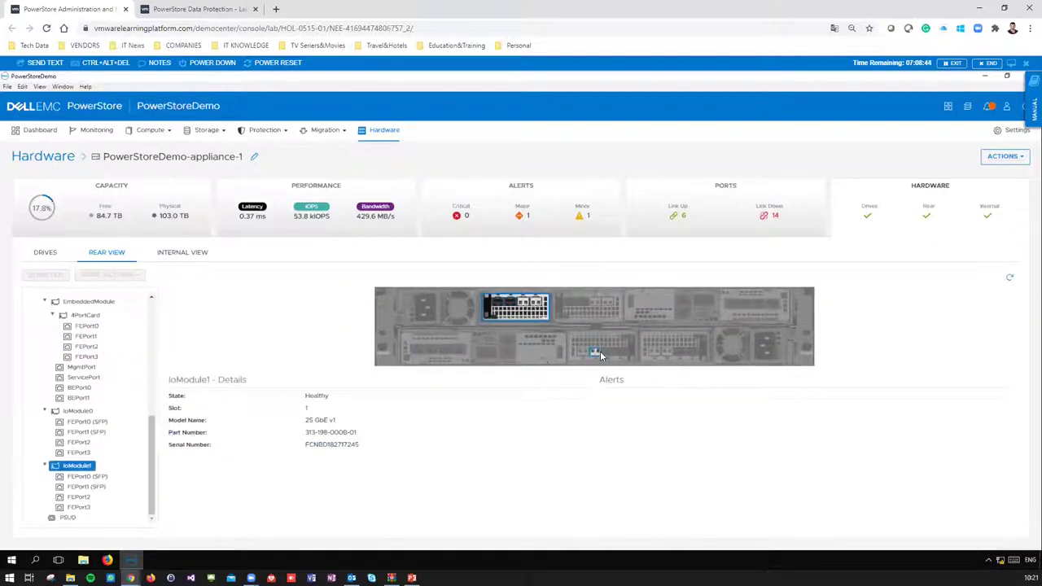
left_click(601, 353)
left_click(576, 337)
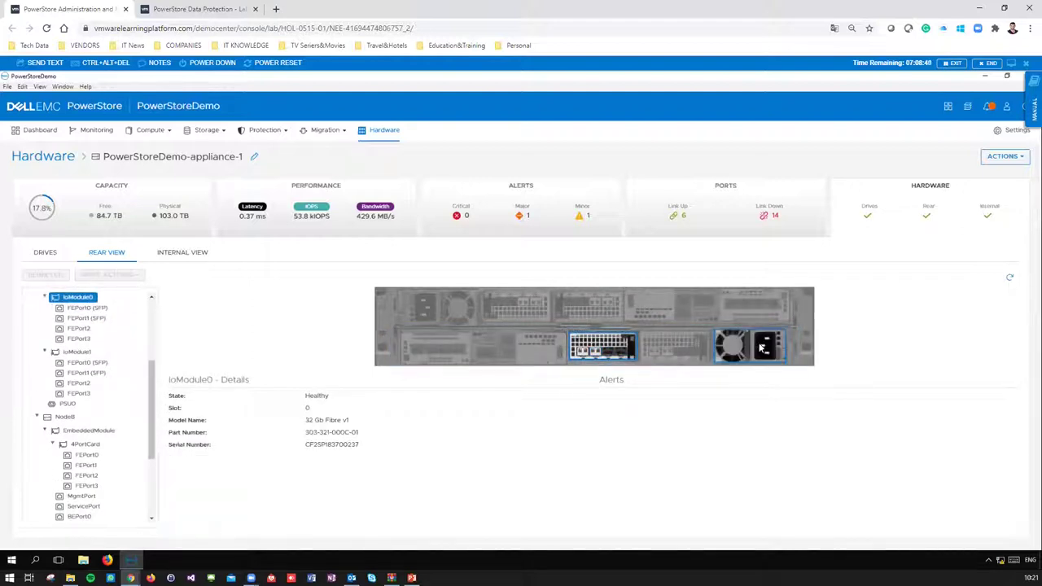
mouse_move(767, 350)
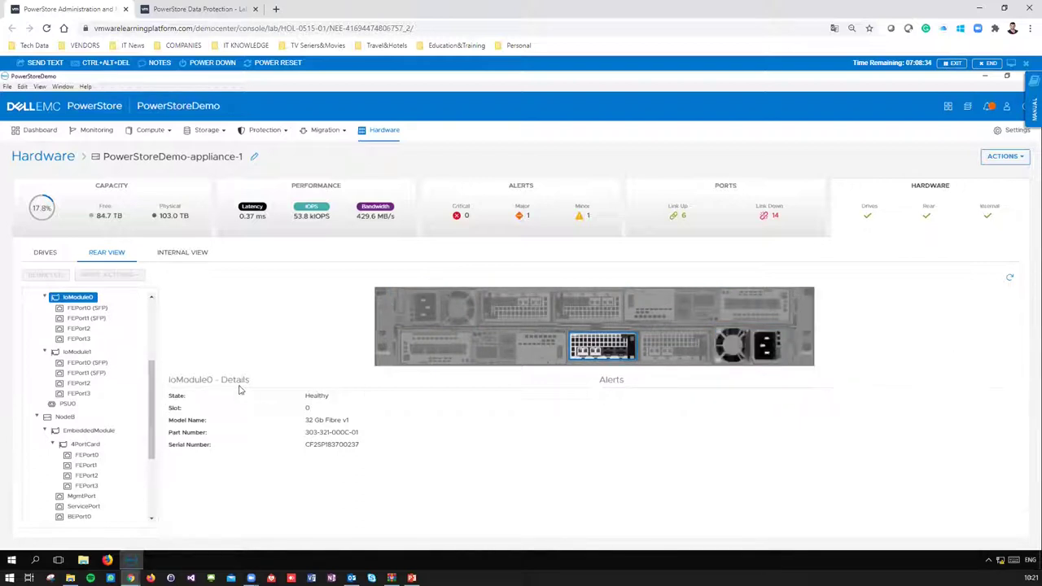
scroll(150, 317, "up", 3)
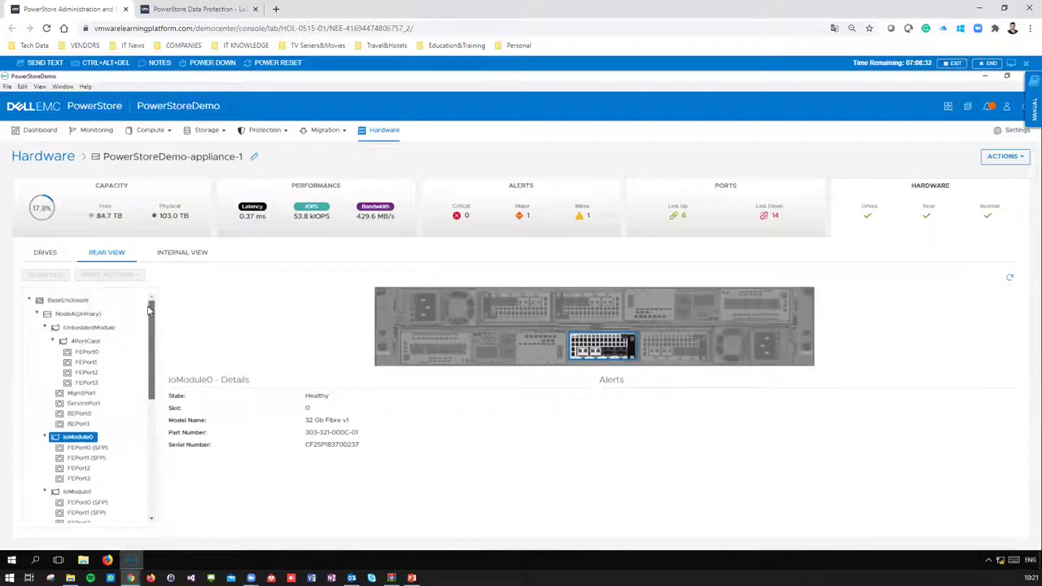
left_click(64, 316)
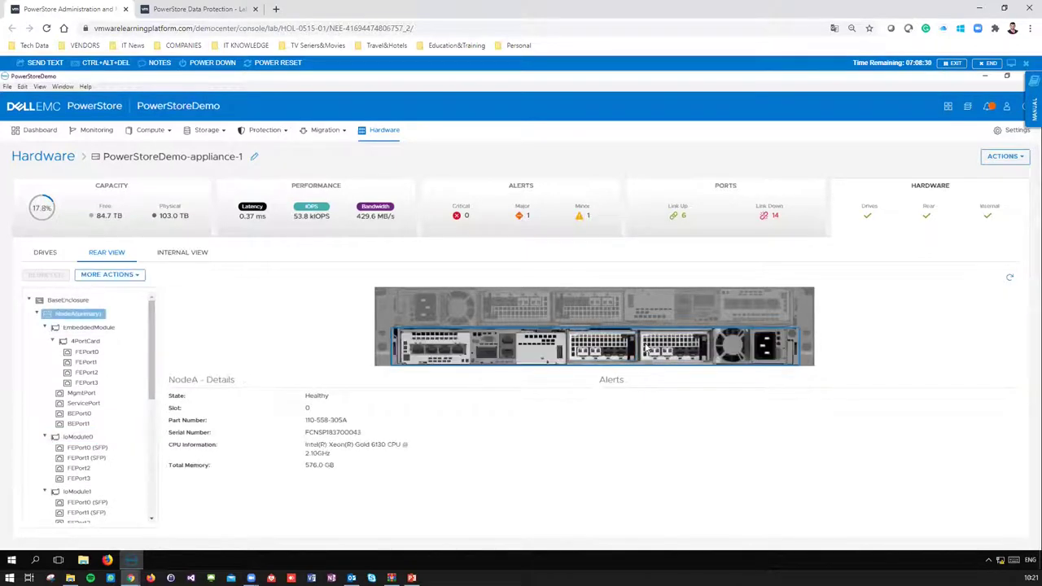
- In Internal View, expand NodeA and show FanModule5's details
left_click(172, 257)
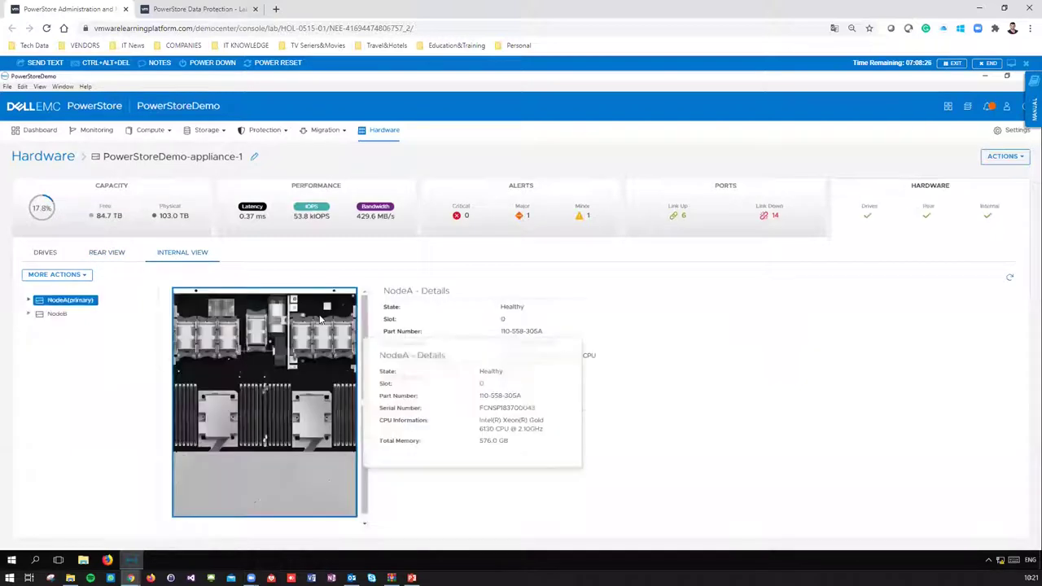
mouse_move(262, 409)
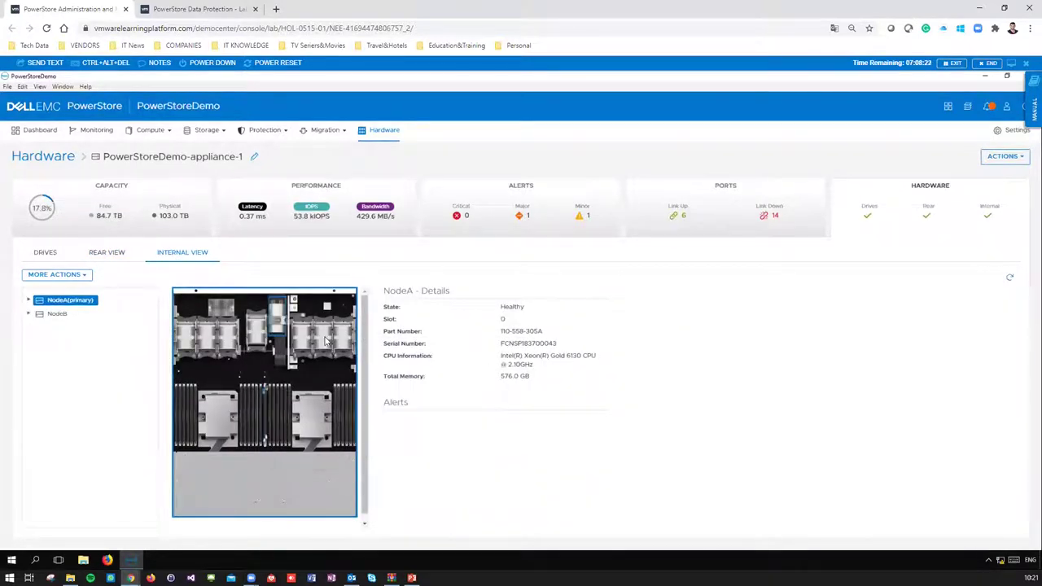
left_click(28, 300)
scroll(85, 431, "down", 2)
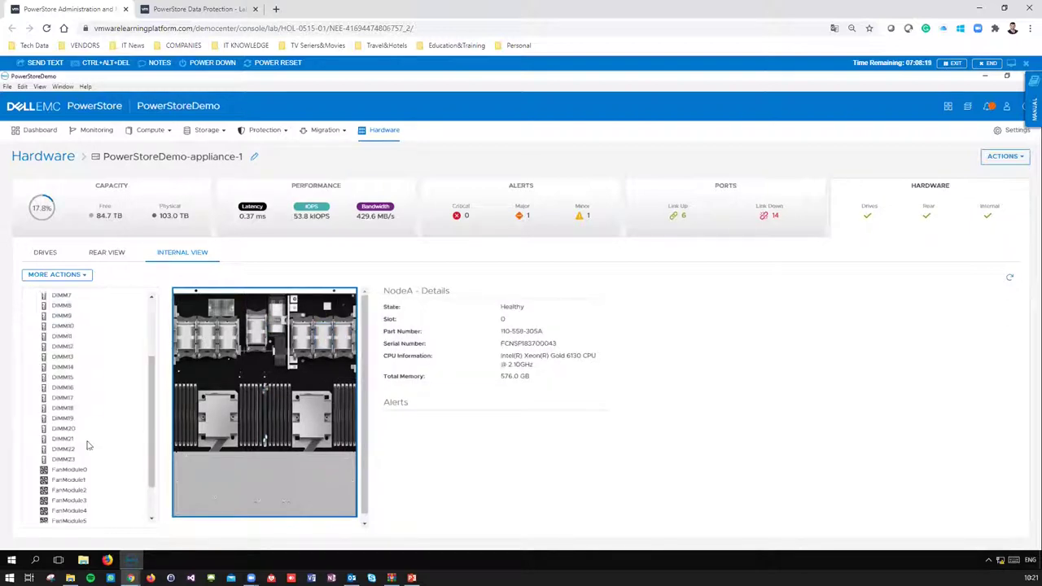
scroll(75, 476, "down", 1)
left_click(71, 474)
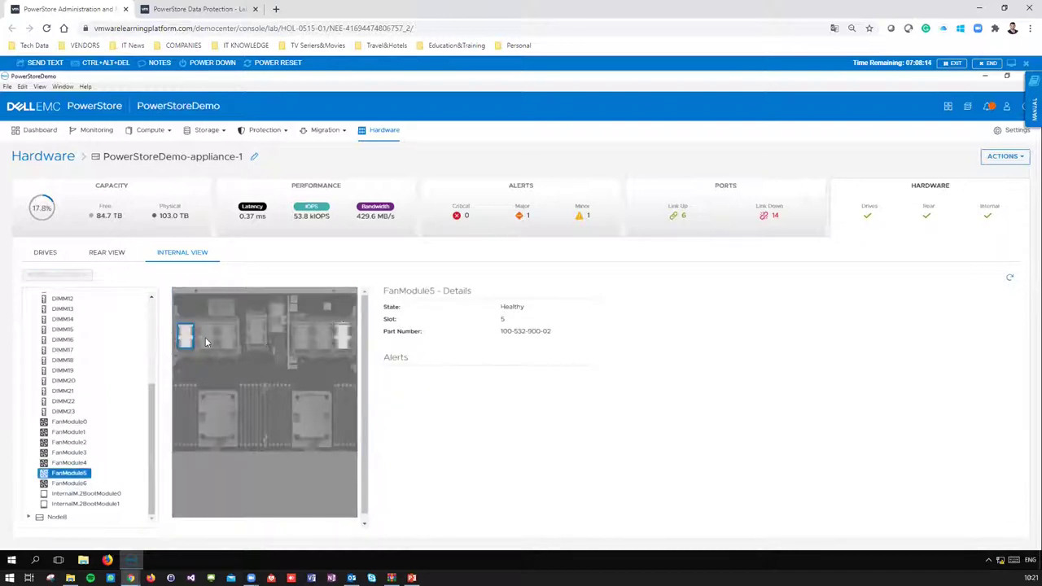
mouse_move(206, 342)
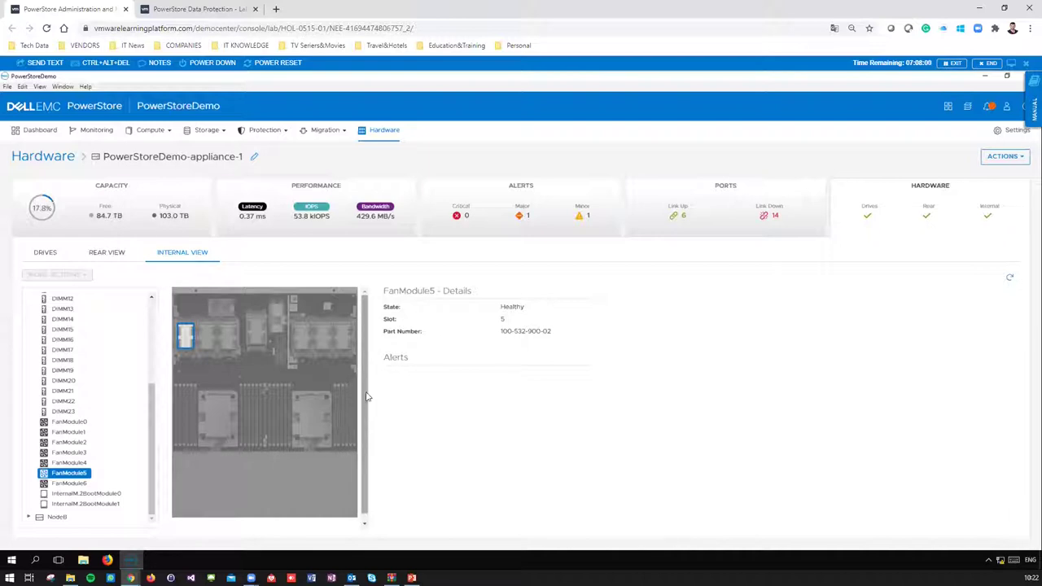
- Toggle to Rear View and back, open and dismiss More Actions twice, then show the drives
scroll(84, 348, "up", 5)
left_click(107, 254)
left_click(181, 255)
left_click(85, 276)
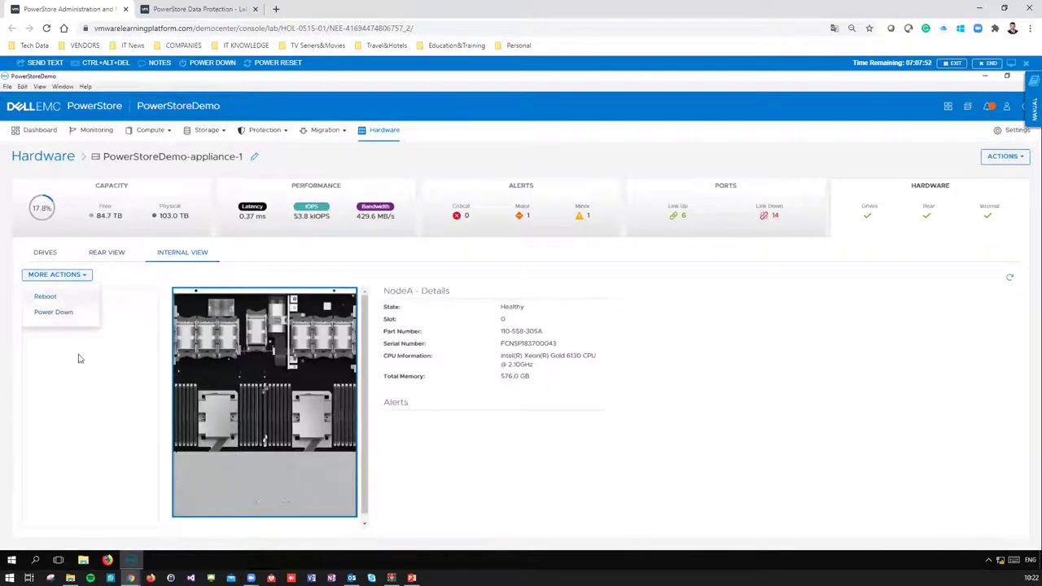
left_click(46, 333)
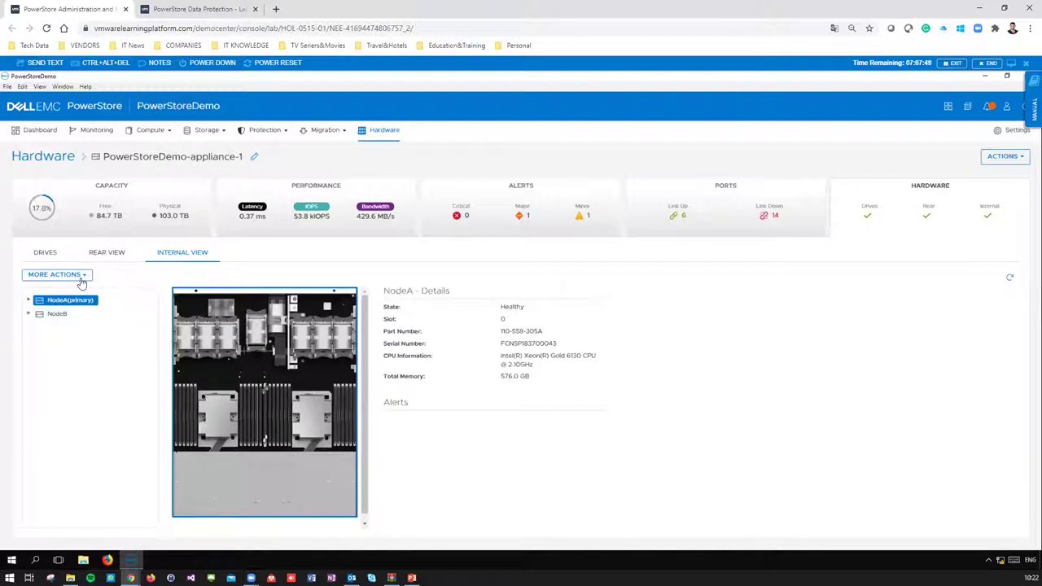
left_click(82, 281)
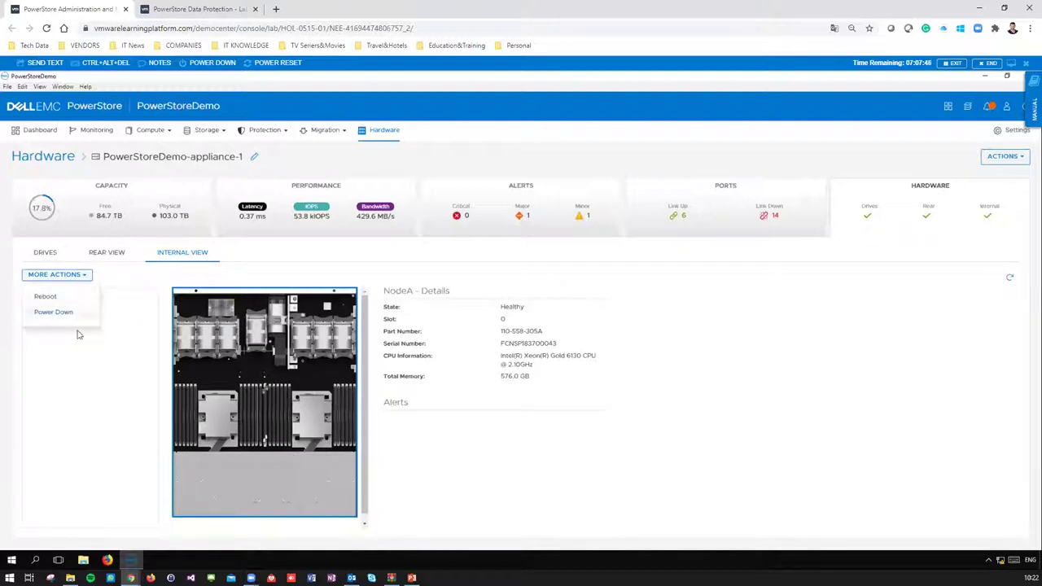
left_click(76, 333)
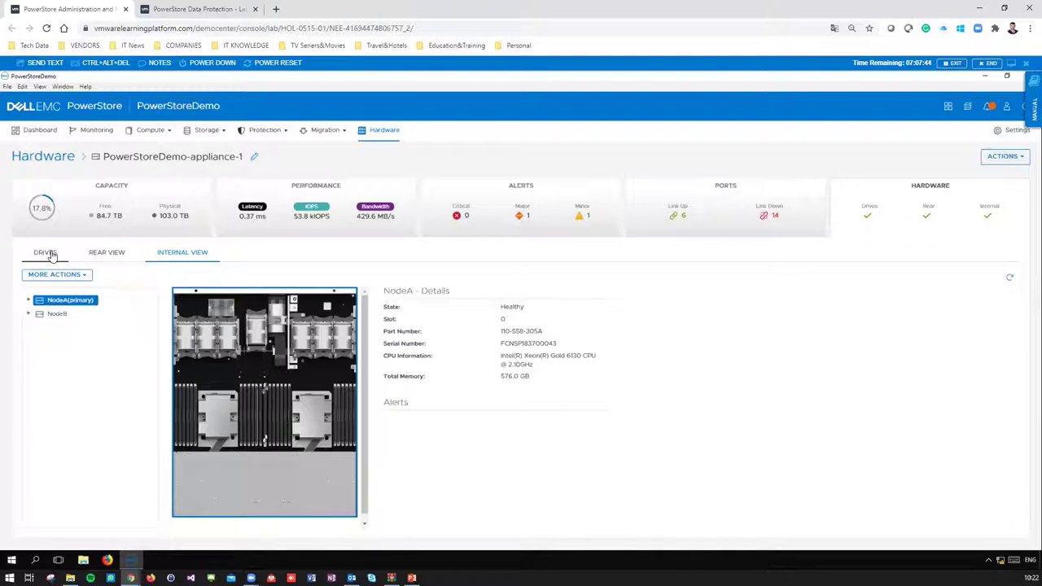
left_click(47, 253)
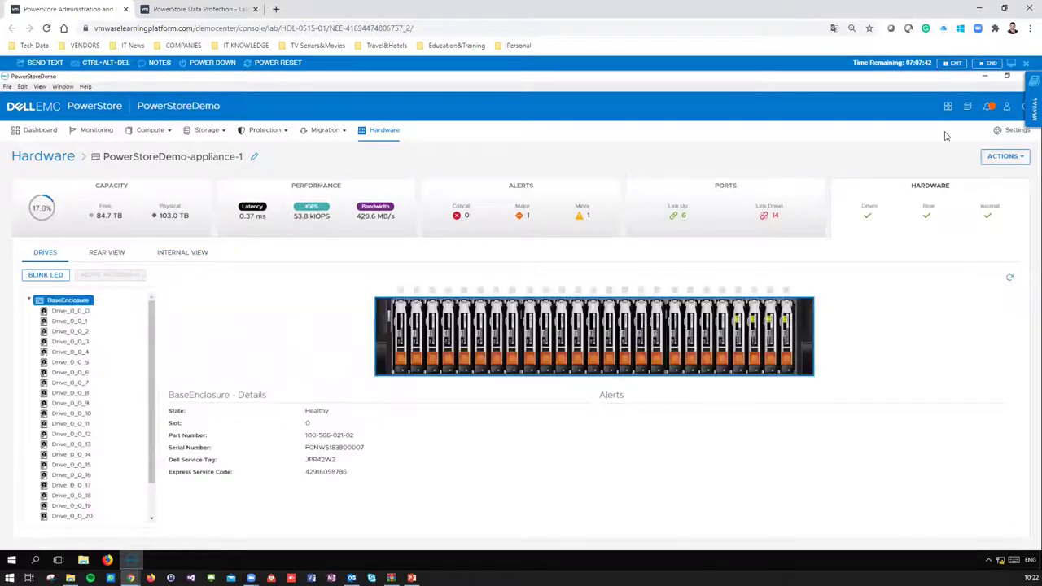
- In Settings, select the Cluster Name and Global ID values, then view Upgrades (version 1.0.0.13.626)
left_click(1010, 134)
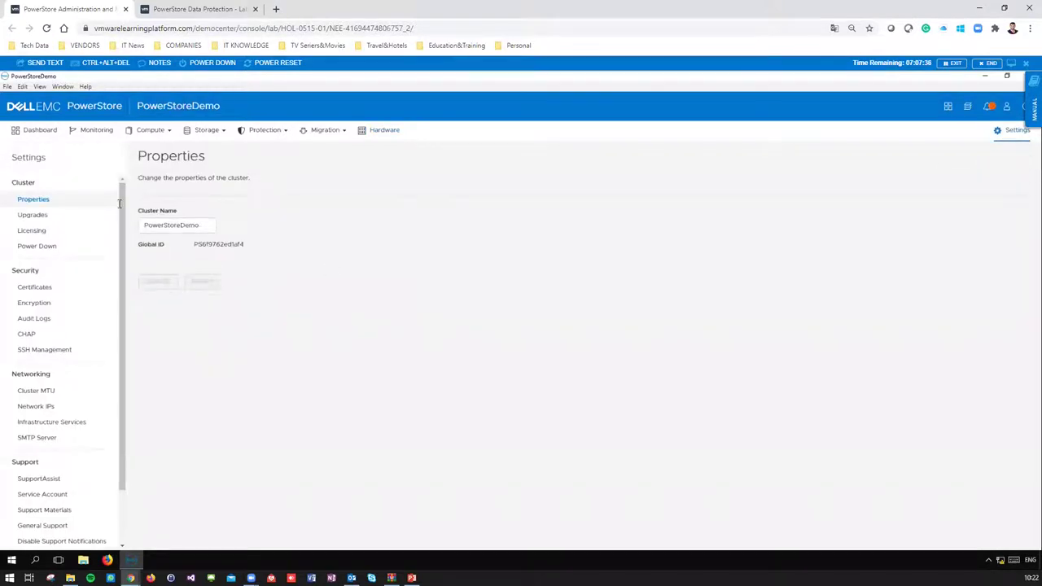
double_click(193, 228)
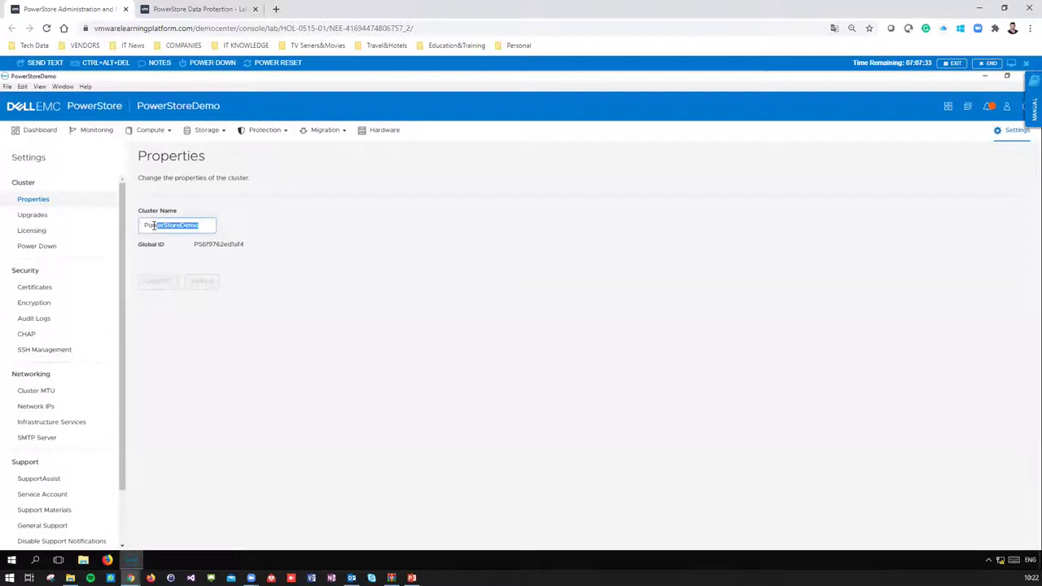
double_click(210, 244)
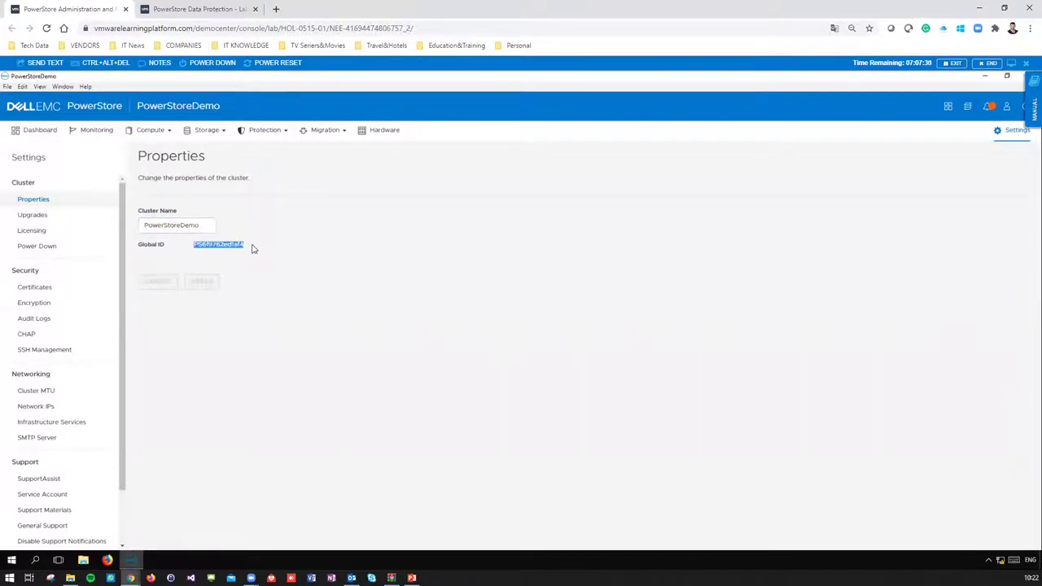
left_click(246, 243)
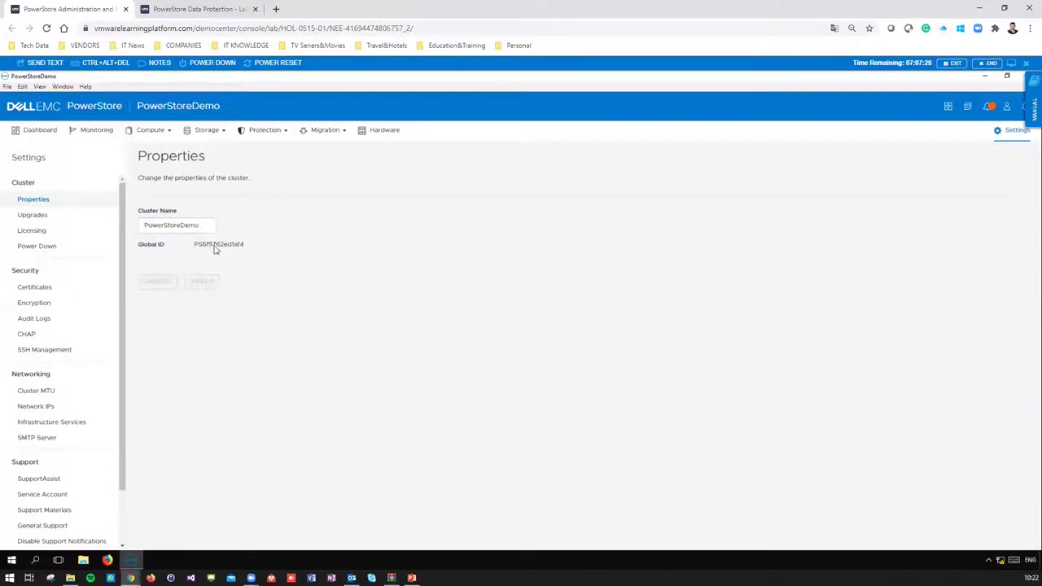
left_click(62, 218)
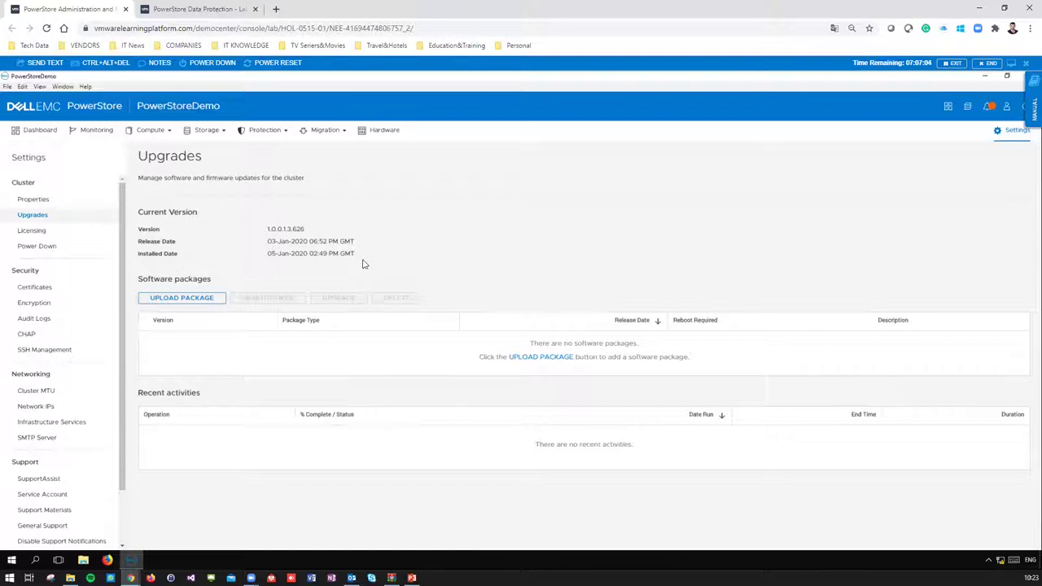
- Review the cluster Licensing status and the Power Down page
left_click(62, 236)
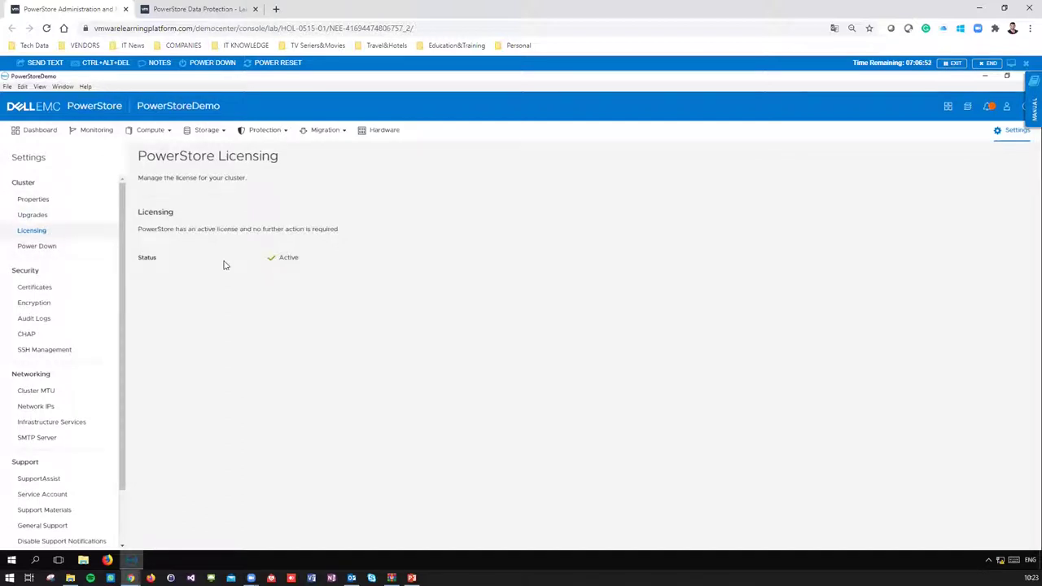
left_click_drag(291, 259, 73, 258)
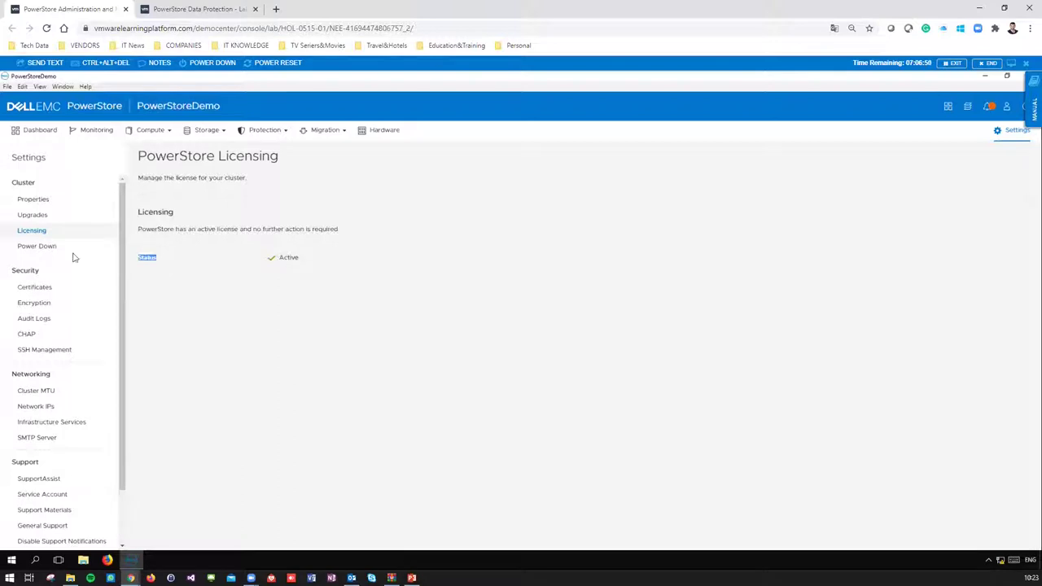
left_click(61, 251)
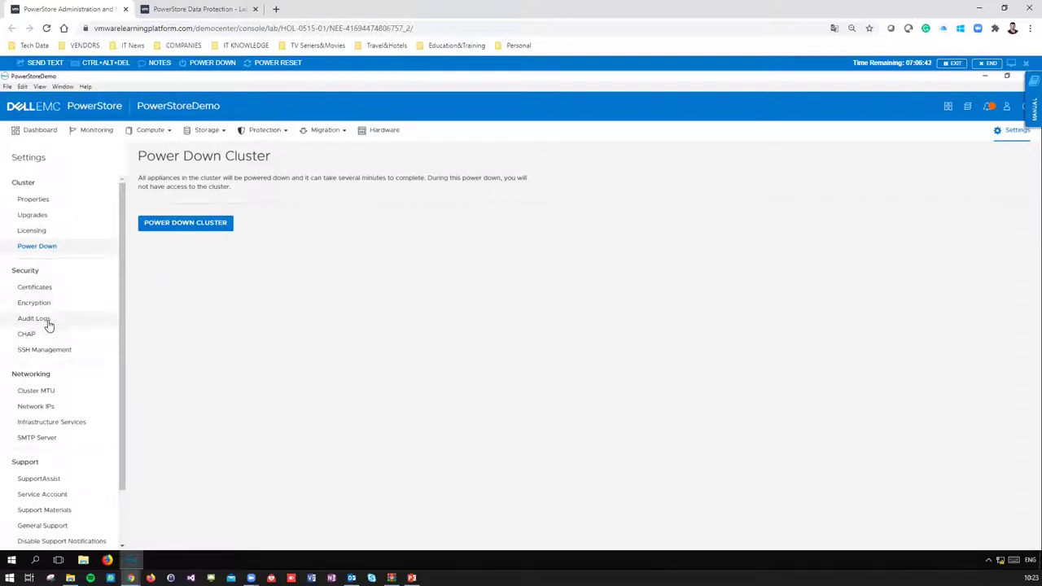
- View Audit Logs and their export formats without exporting, then open SMTP Server settings
left_click(48, 322)
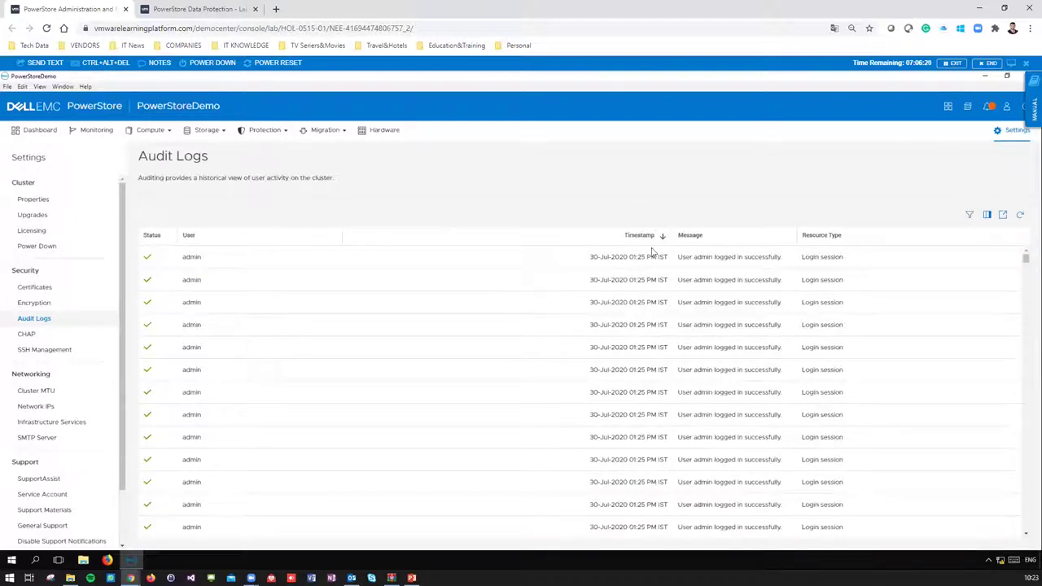
left_click(1003, 217)
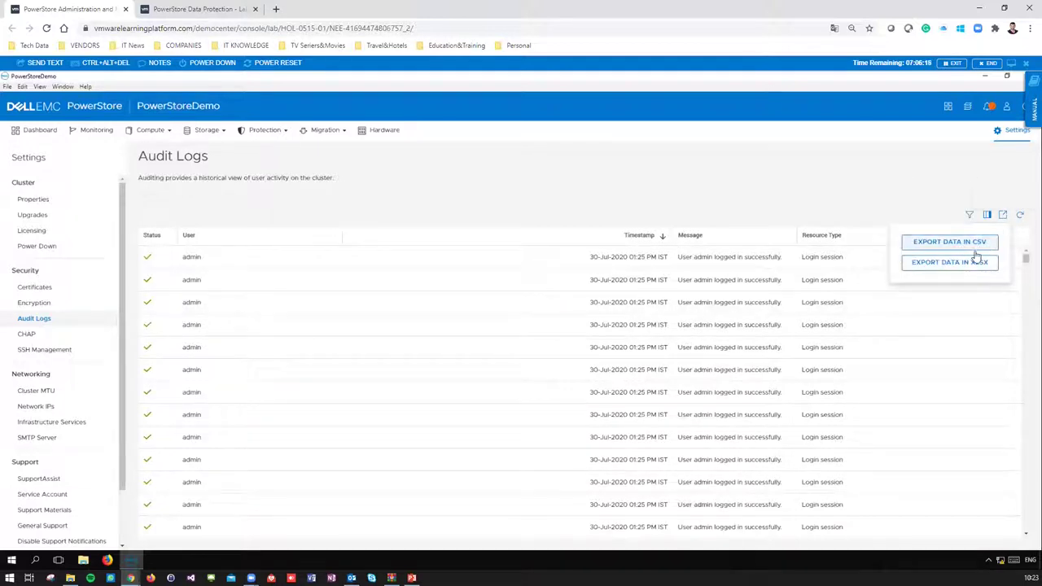
left_click(709, 212)
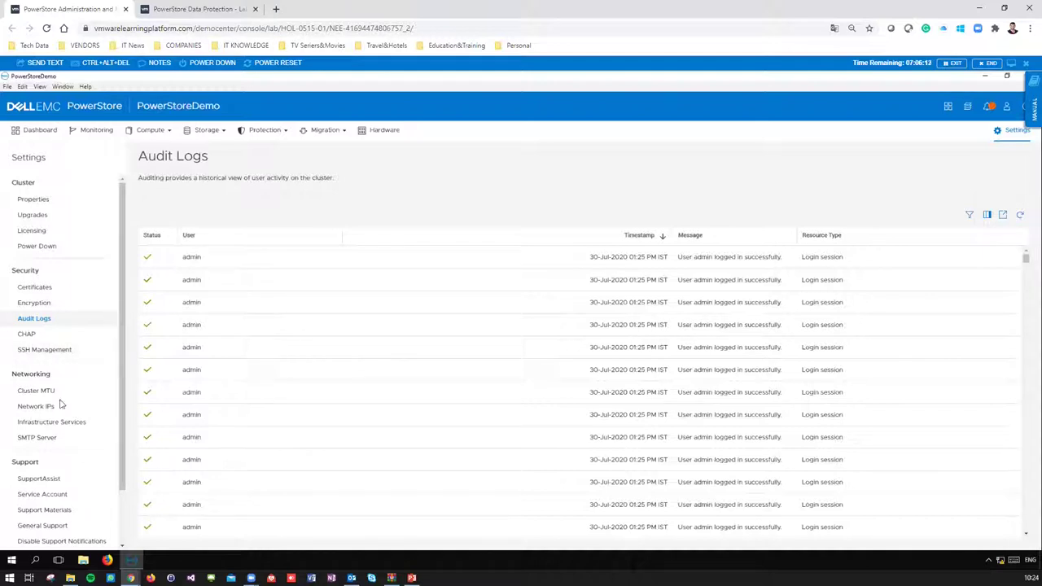
scroll(58, 415, "down", 1)
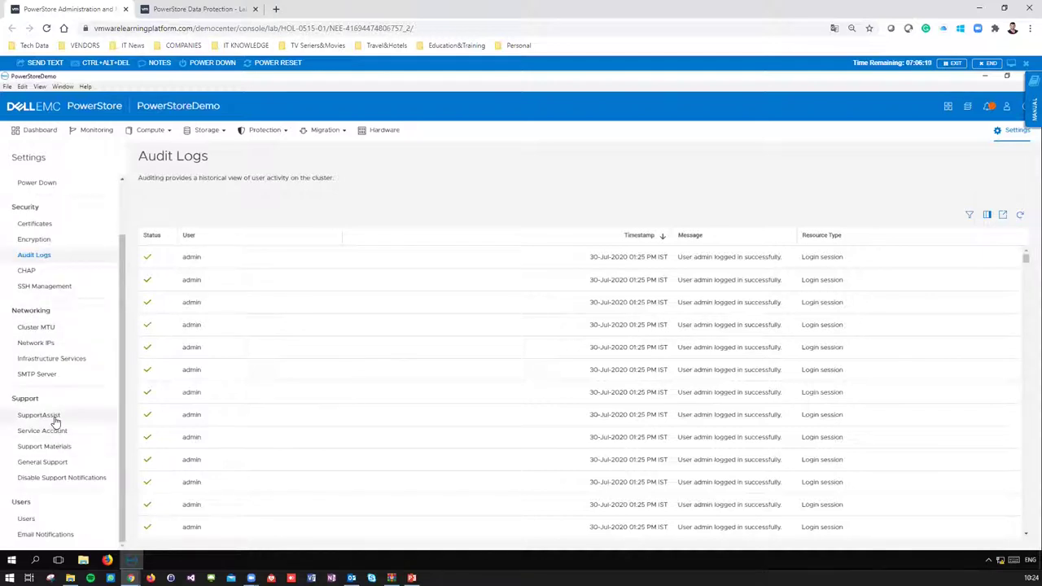
left_click(44, 376)
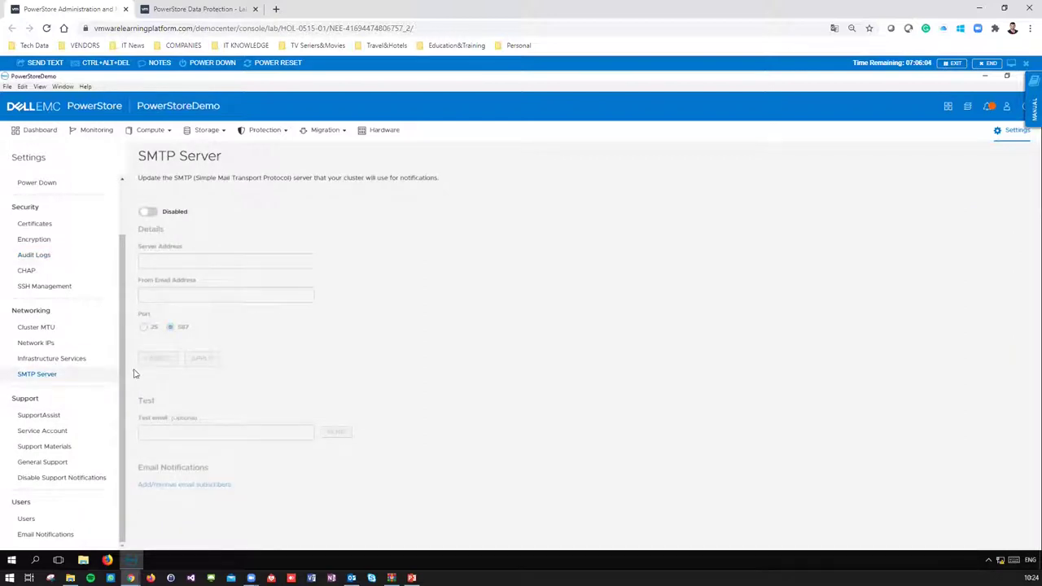
- Browse SupportAssist and Support Materials, then select the vmadmin account in Users
left_click(54, 415)
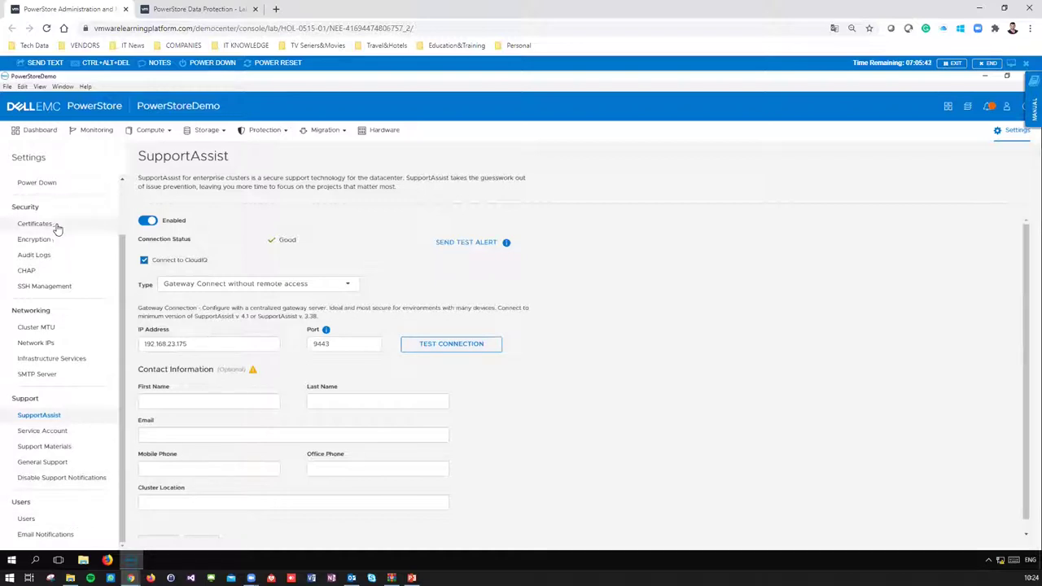
left_click(69, 448)
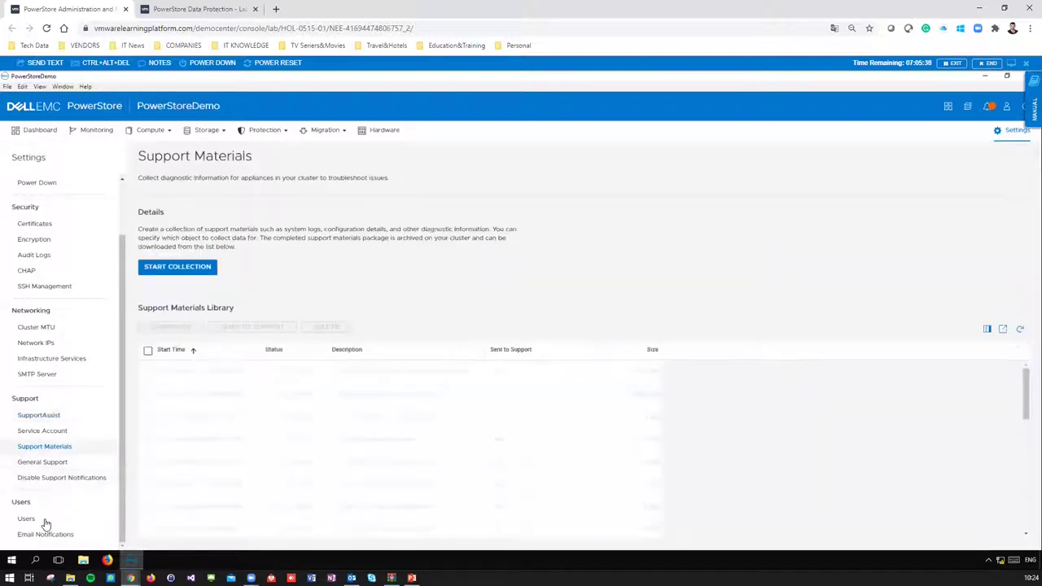
left_click(43, 521)
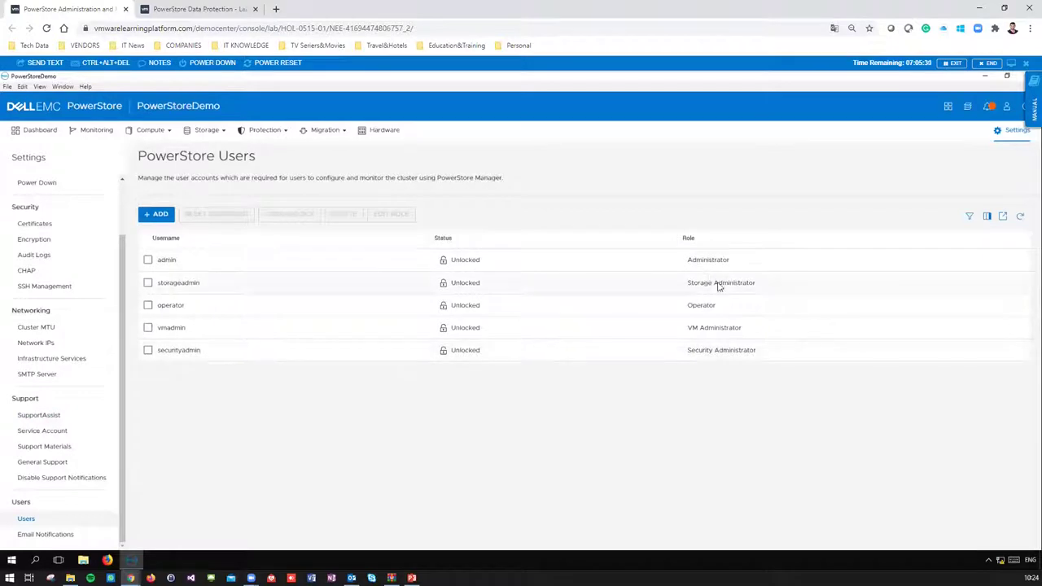
triple_click(700, 328)
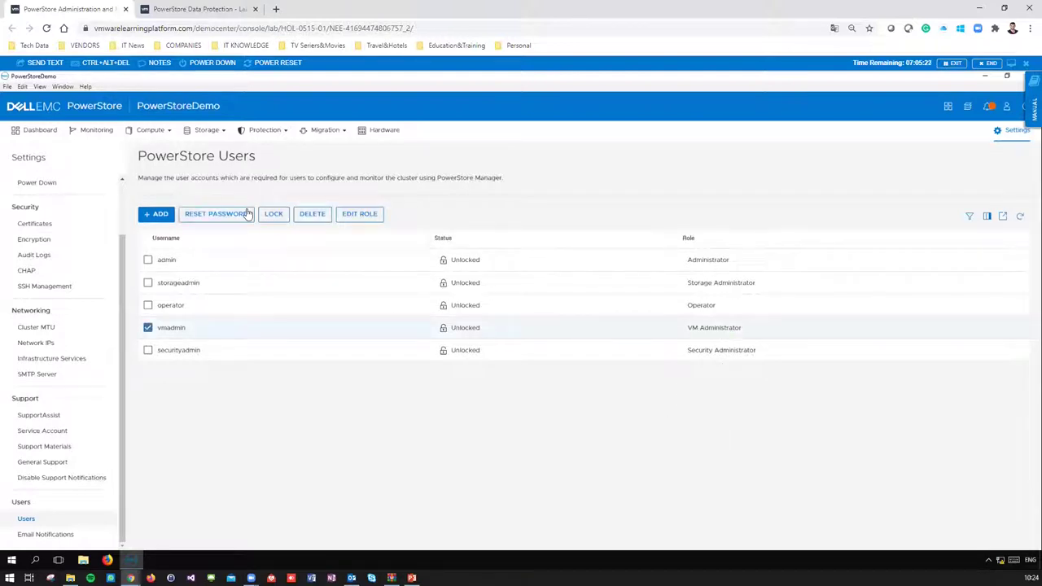
scroll(71, 211, "up", 2)
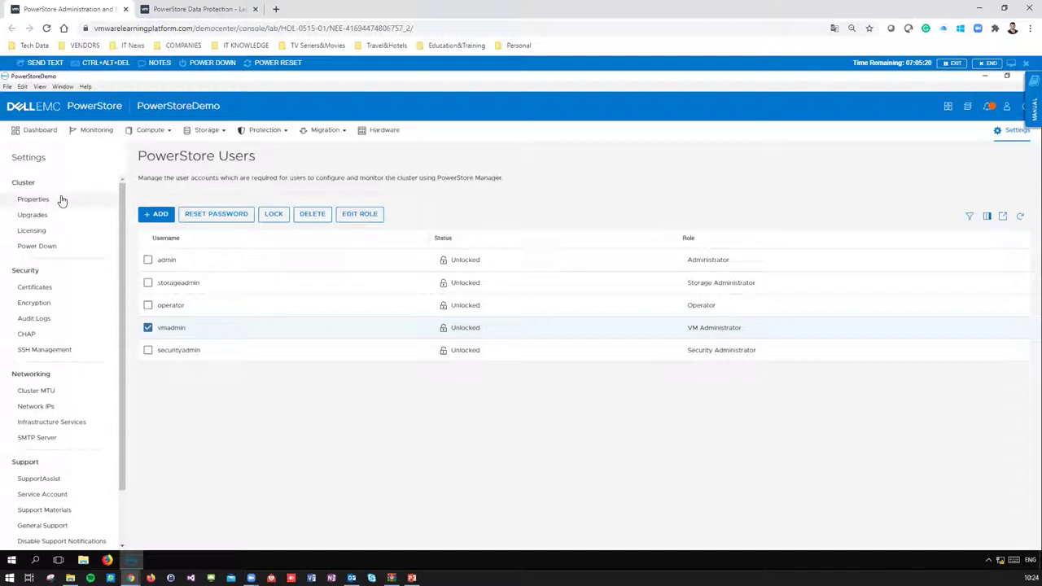
- Go back to the PowerStoreDemo cluster Dashboard
left_click(40, 134)
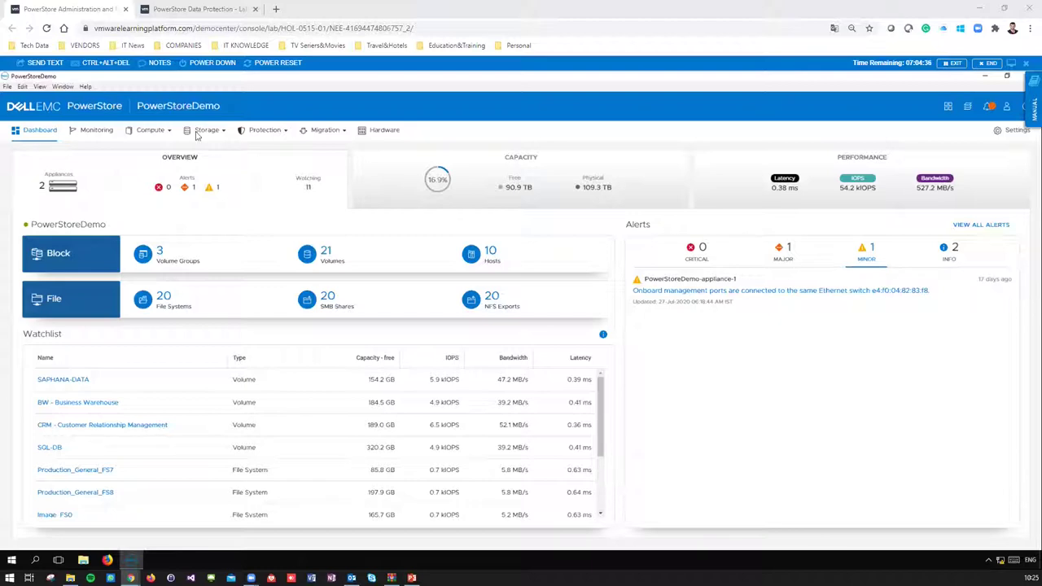
- Open the Monitoring alerts and view the appliance A1 out-of-space-in-8-days alert
left_click(89, 134)
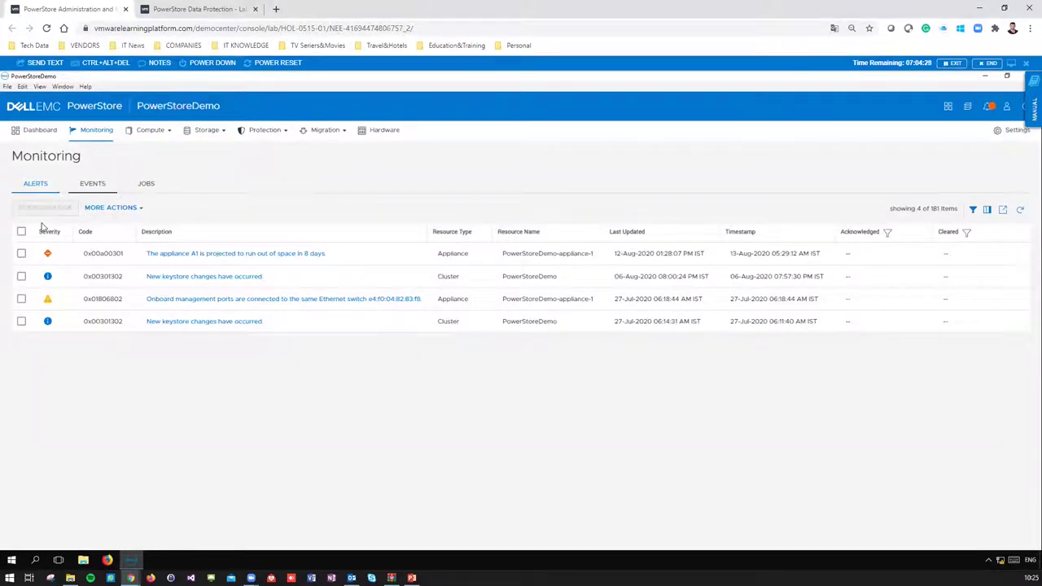
left_click(285, 254)
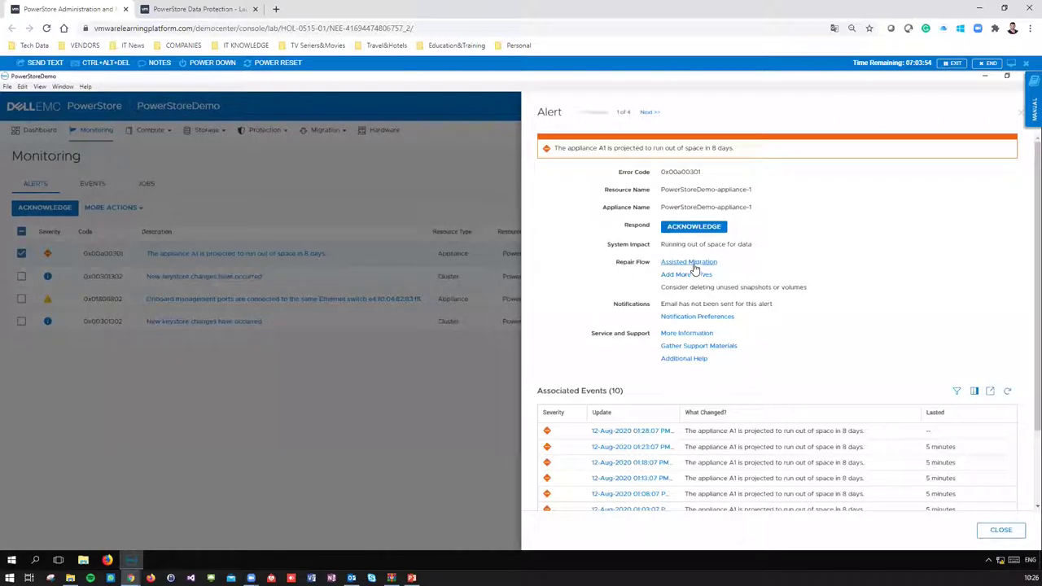
- Review the assisted migration recommendation for 17 resources, then close the capacity alert details
left_click(689, 262)
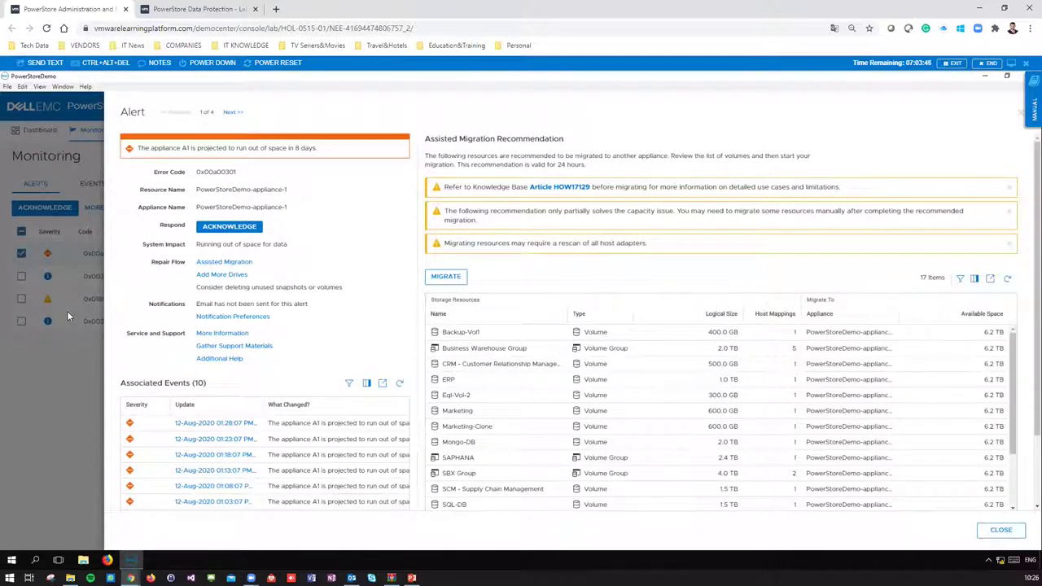
left_click(1000, 530)
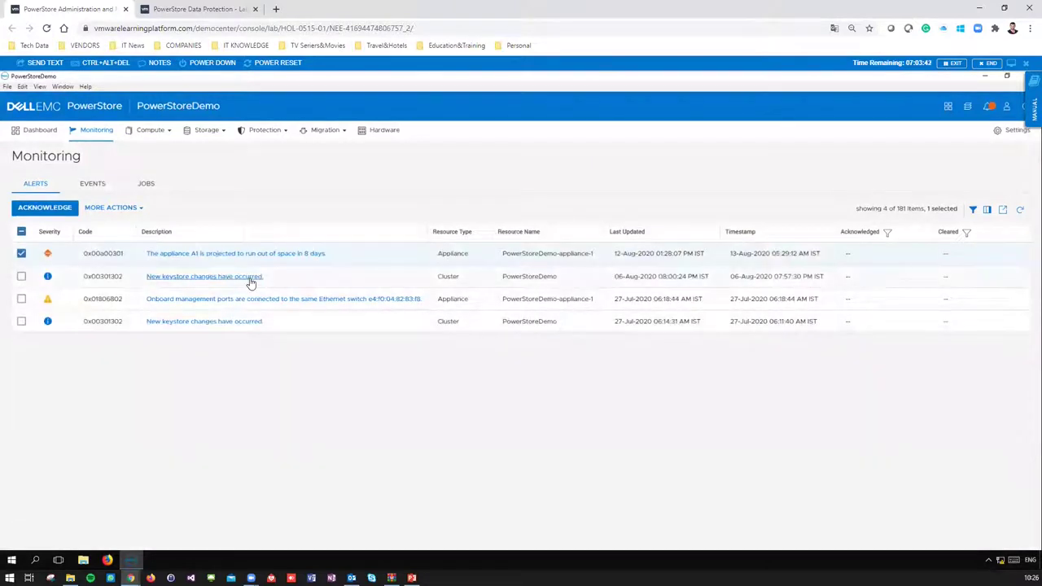
- After glancing at Events, list the monitoring jobs from the last week, all completed
left_click(101, 186)
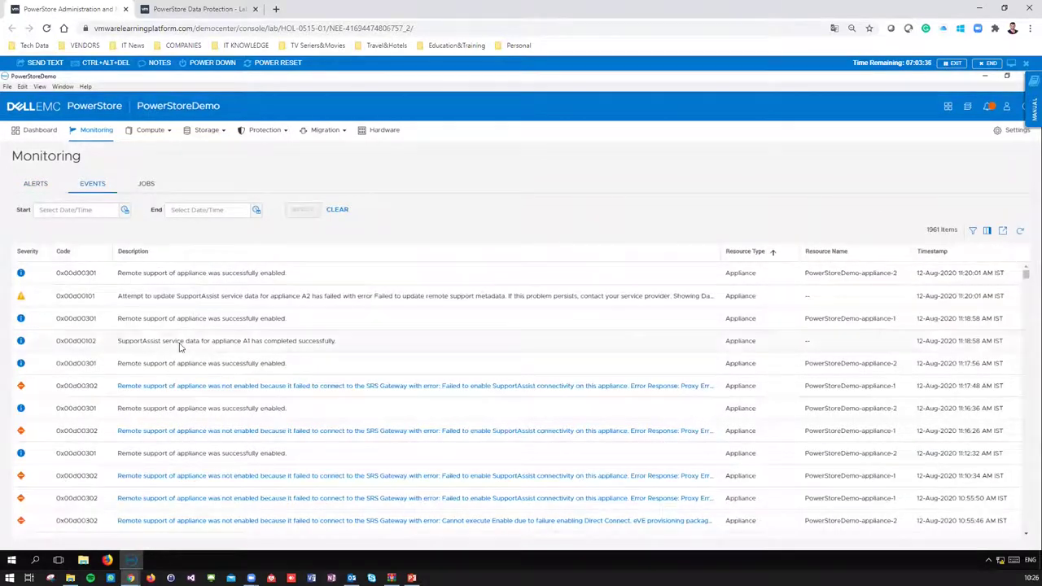
left_click(146, 184)
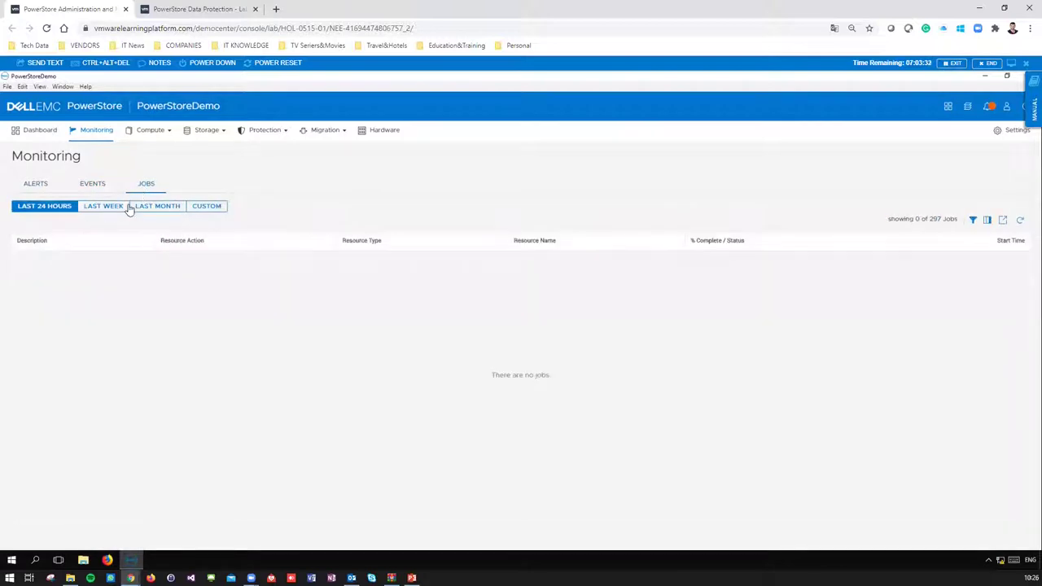
left_click(143, 207)
left_click(97, 207)
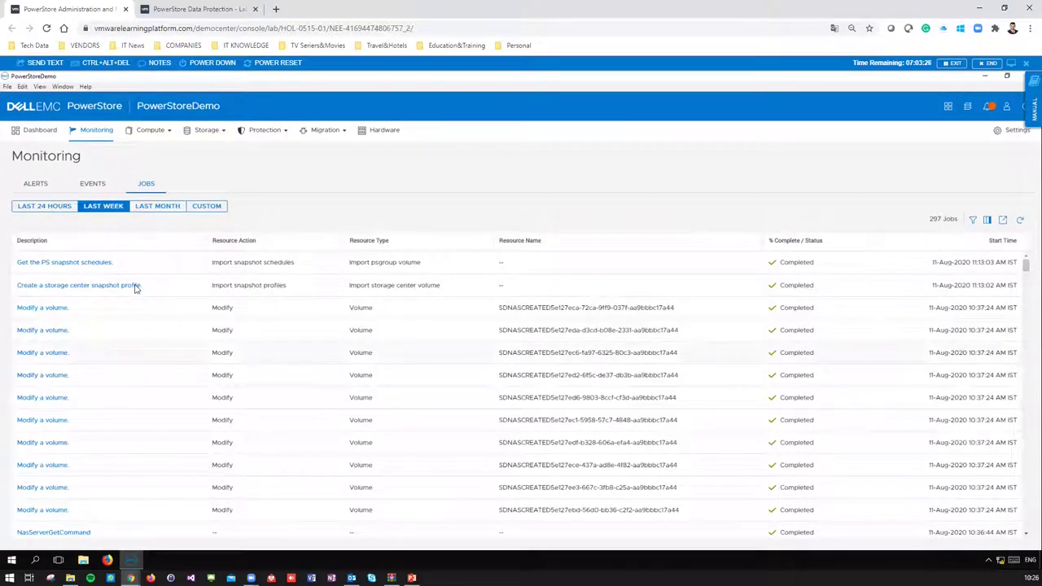
scroll(96, 342, "down", 3)
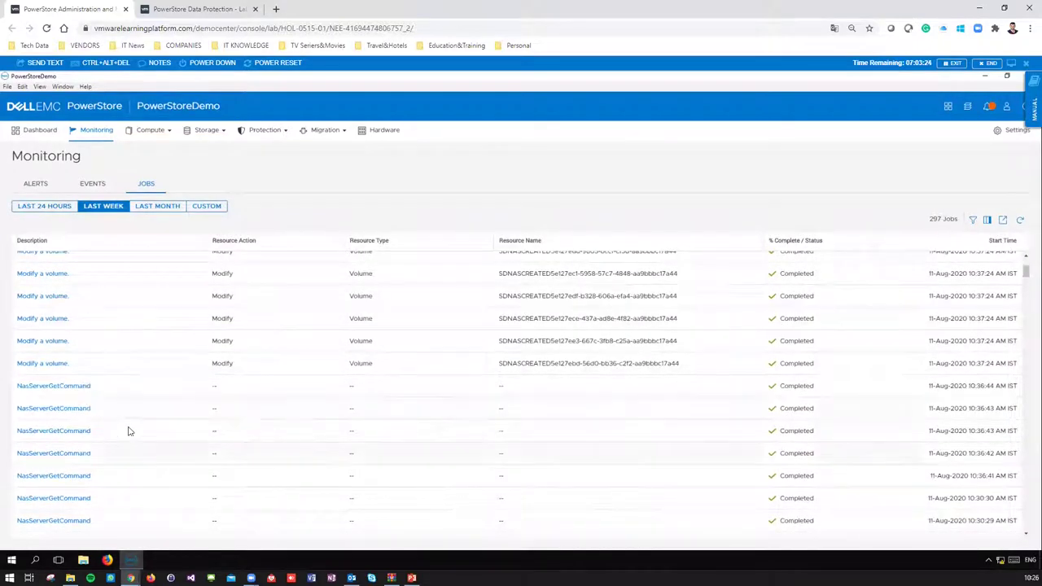
scroll(216, 377, "up", 3)
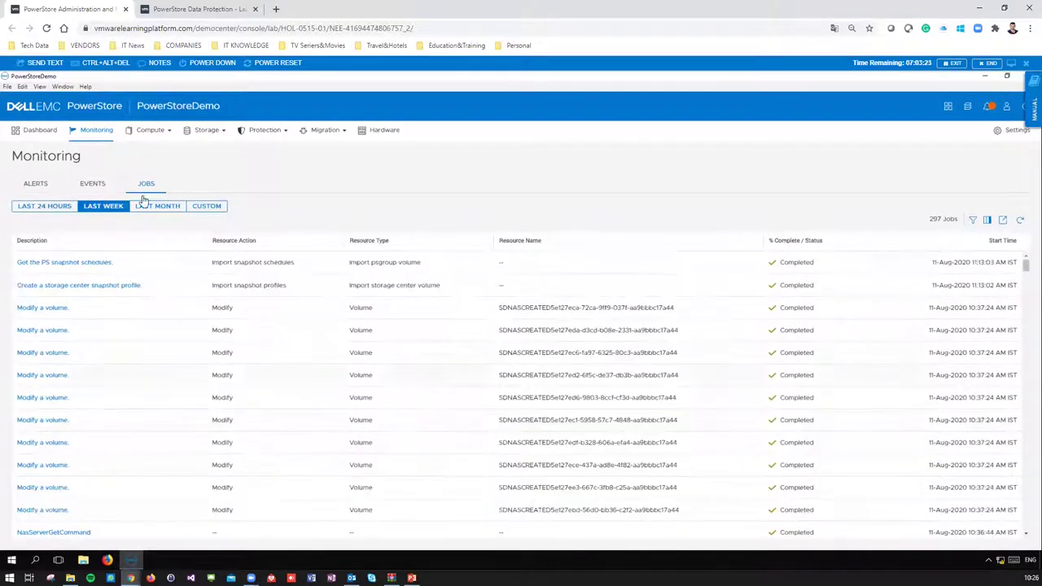
left_click(159, 136)
- On Hosts & Host Groups, begin adding an ESXi host named test
left_click(150, 155)
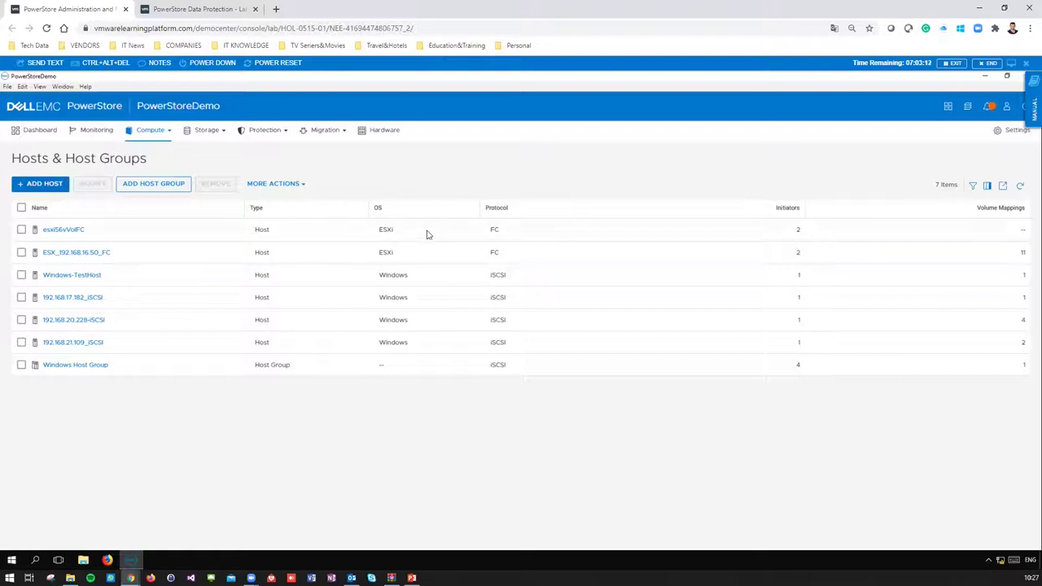
left_click(47, 184)
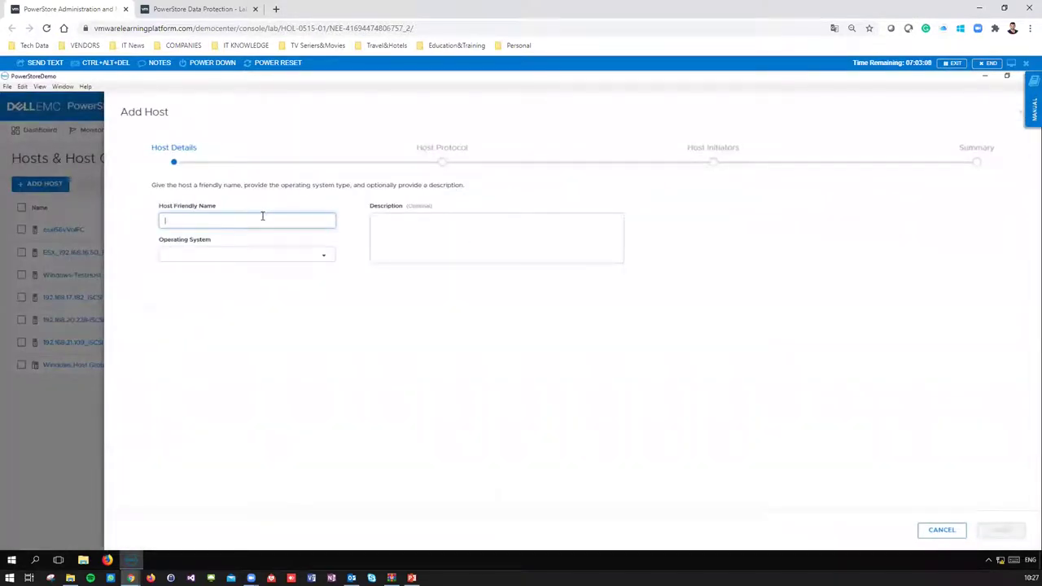
type("test")
left_click(253, 255)
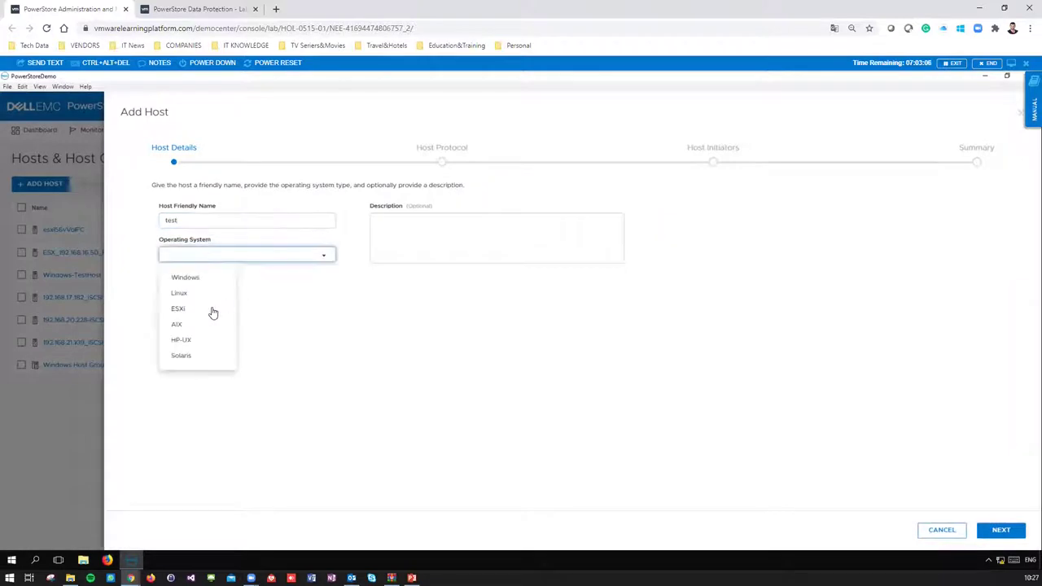
left_click(207, 312)
- Advance through the protocol and initiators steps, then cancel and discard the unsaved host
left_click(995, 534)
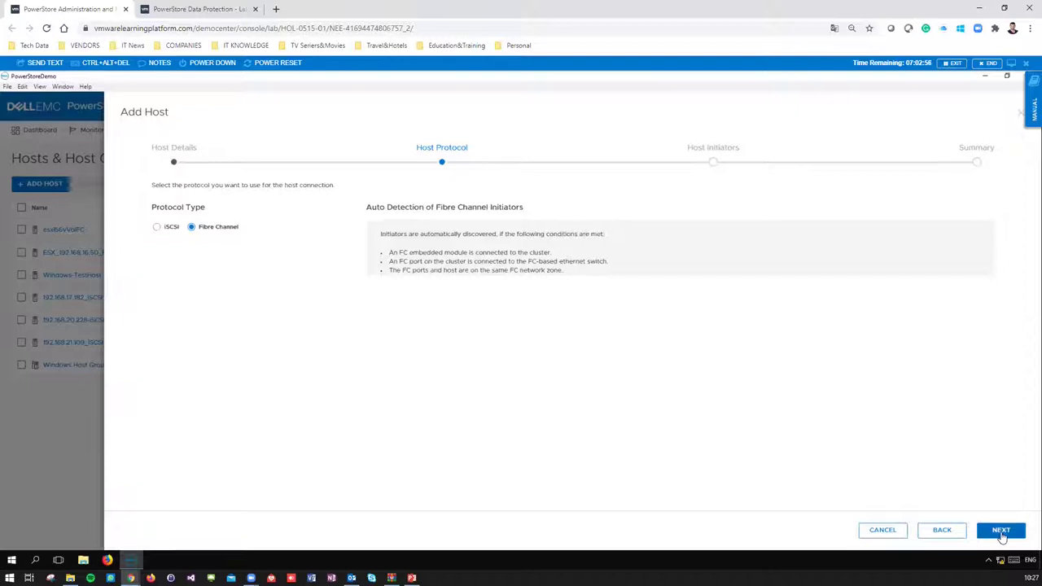
left_click(1001, 530)
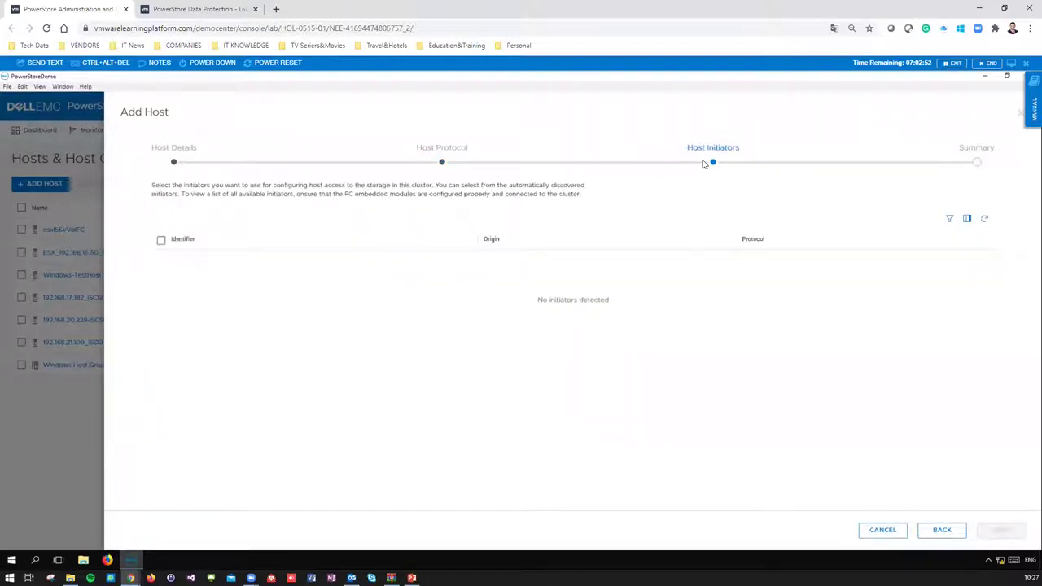
left_click(888, 530)
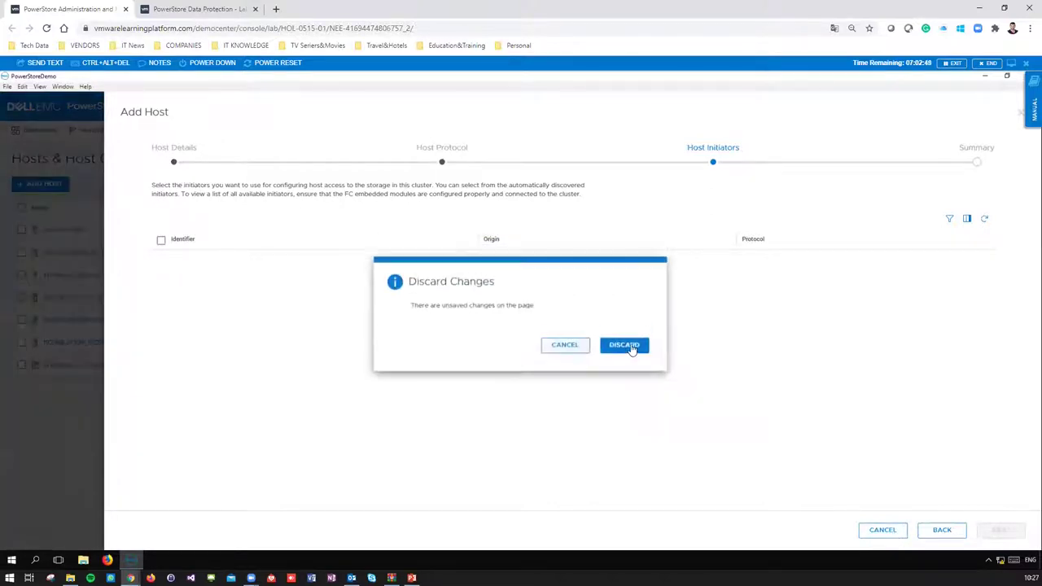
left_click(624, 344)
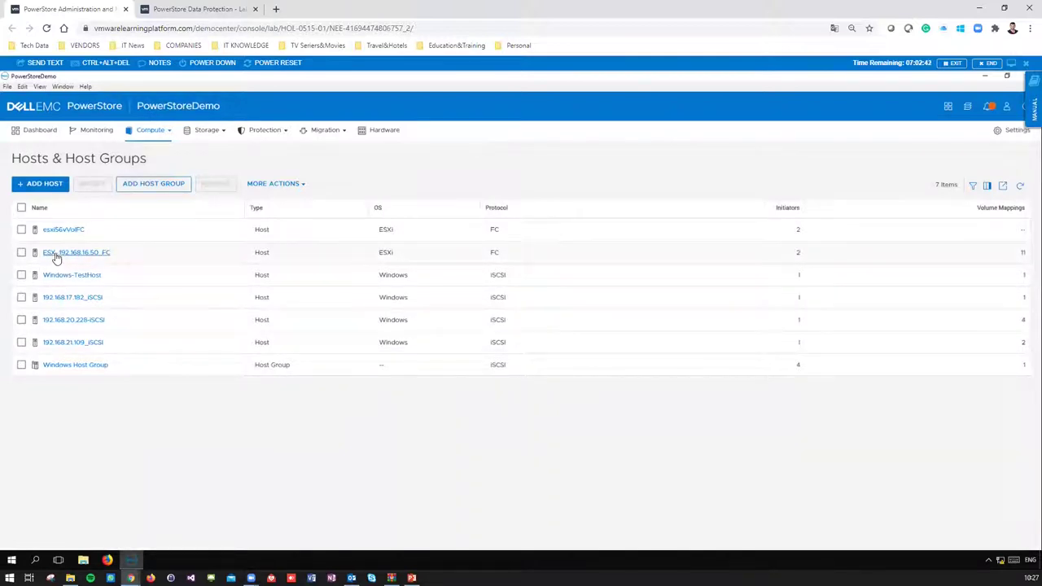
left_click(57, 256)
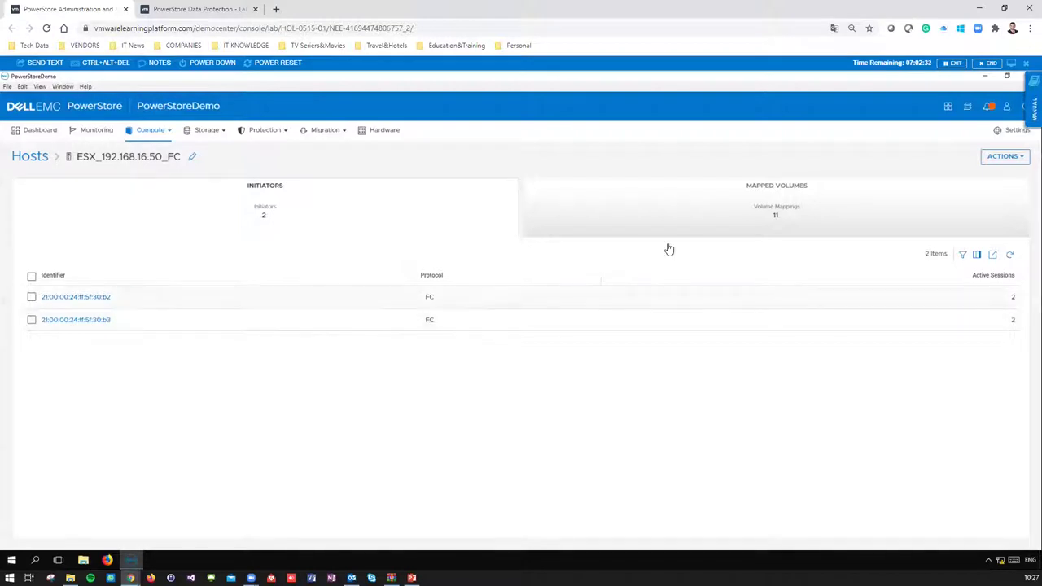
left_click(691, 223)
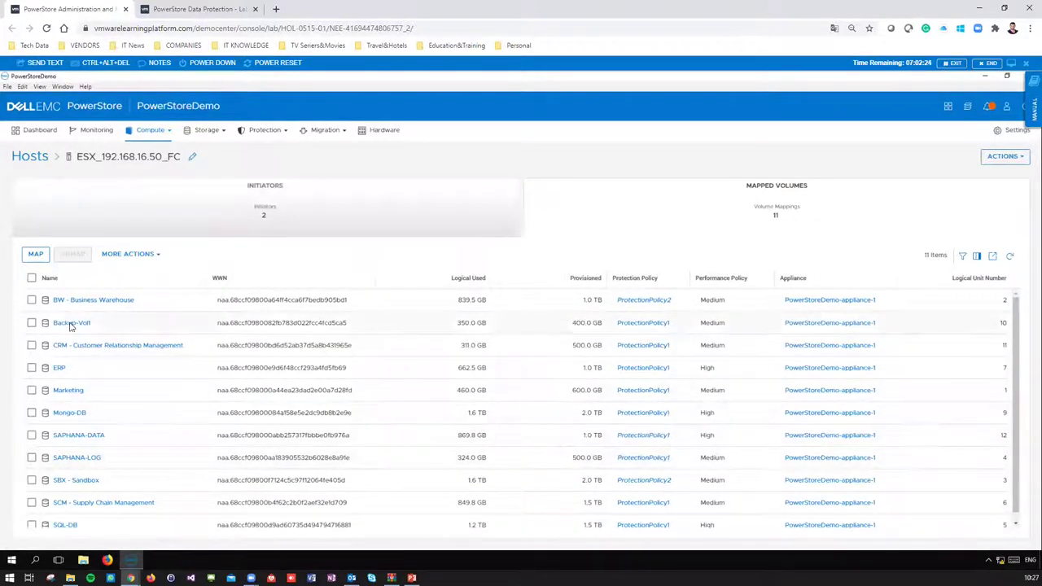
left_click(143, 140)
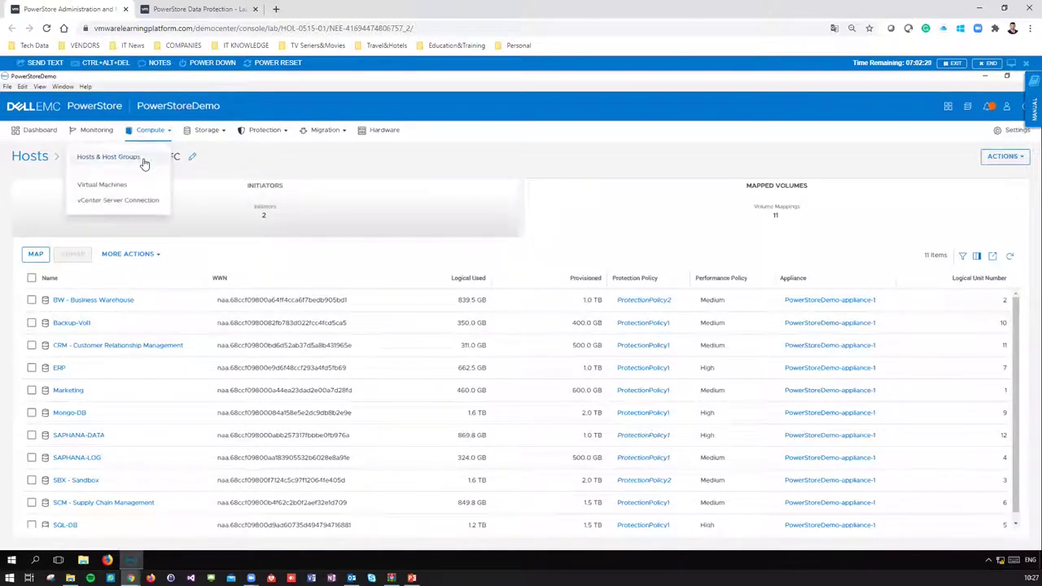
left_click(144, 160)
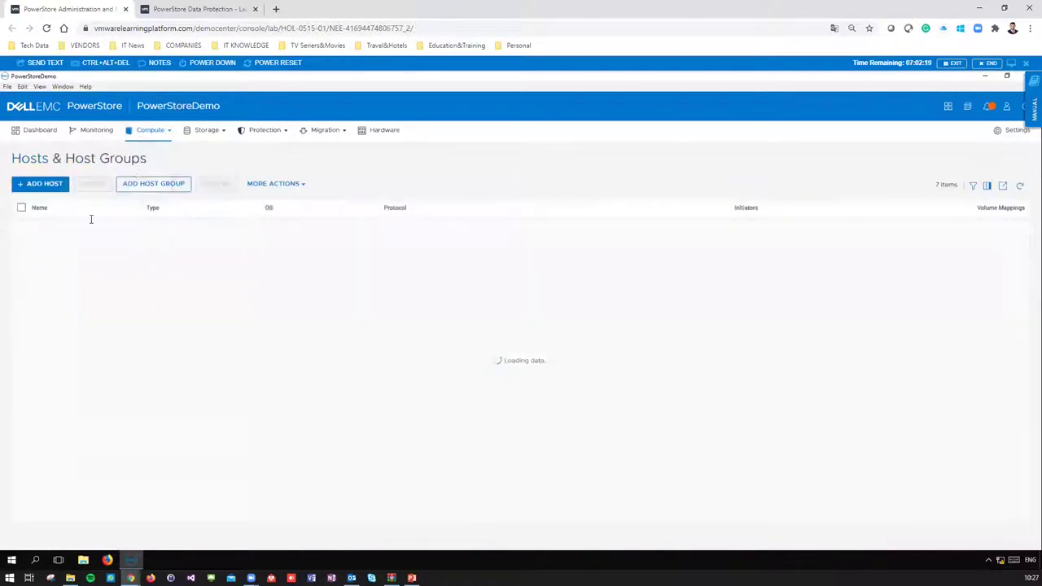
left_click(150, 187)
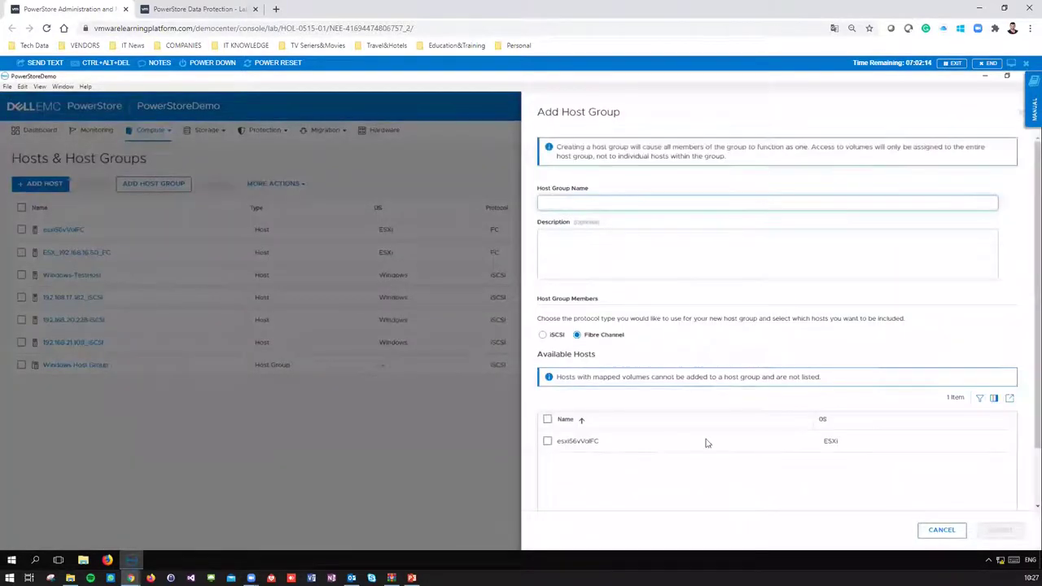
left_click(942, 530)
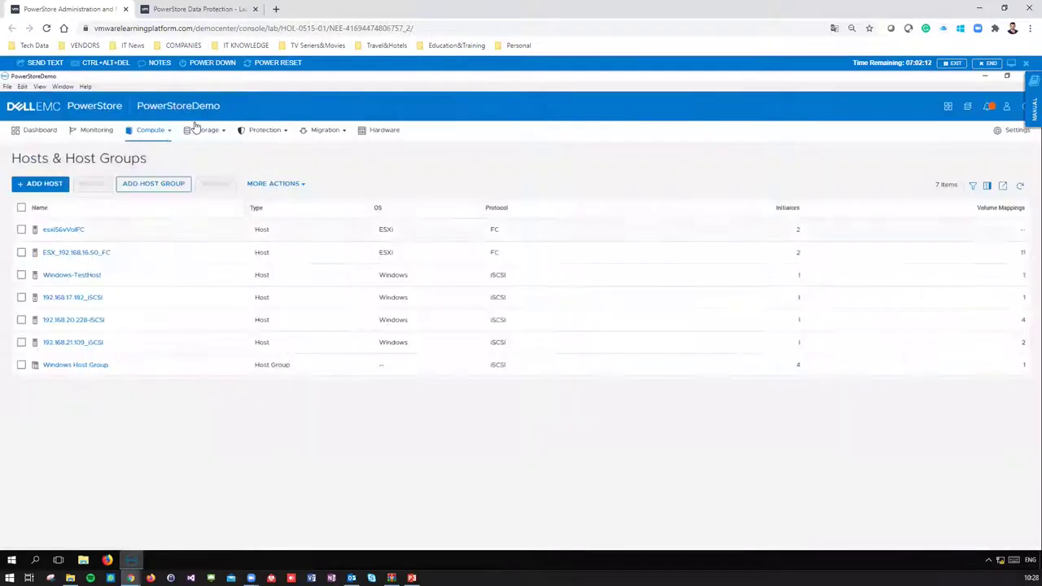
- Check Virtual Machines and the vCenter connection at 192.168.17.67, then launch Firefox
left_click(159, 134)
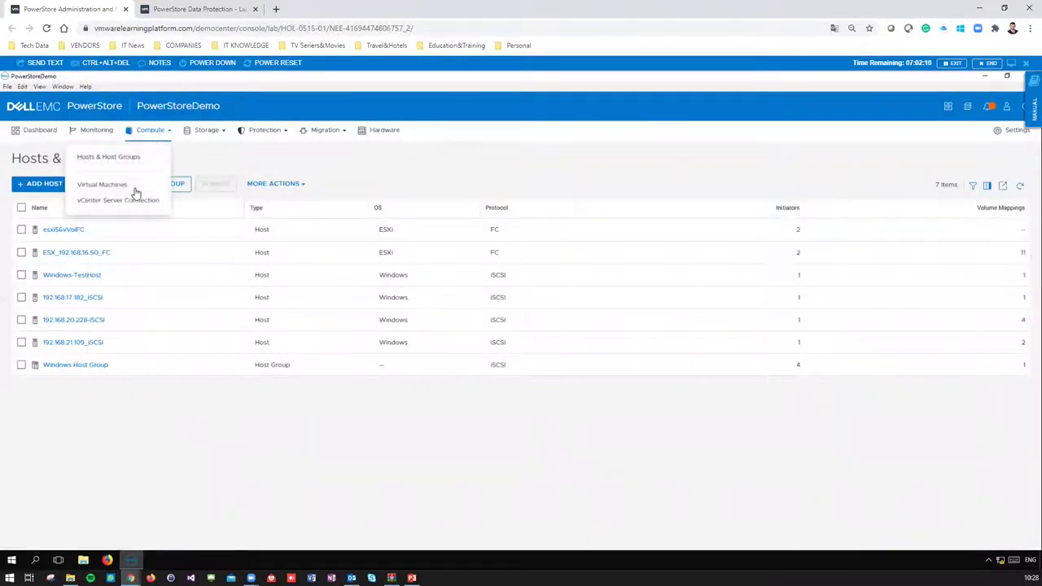
left_click(104, 185)
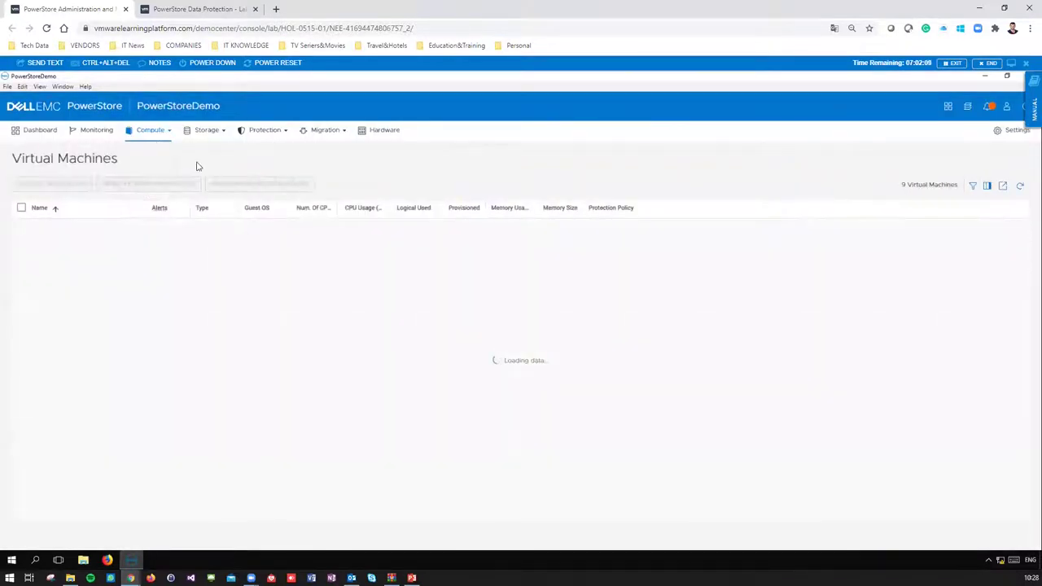
left_click(162, 133)
left_click(145, 205)
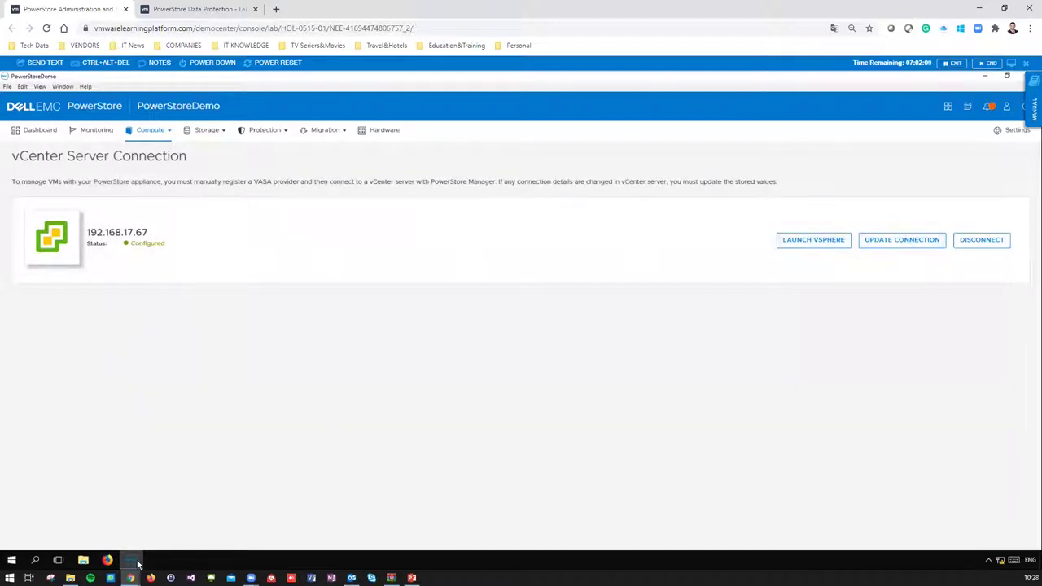
left_click(108, 561)
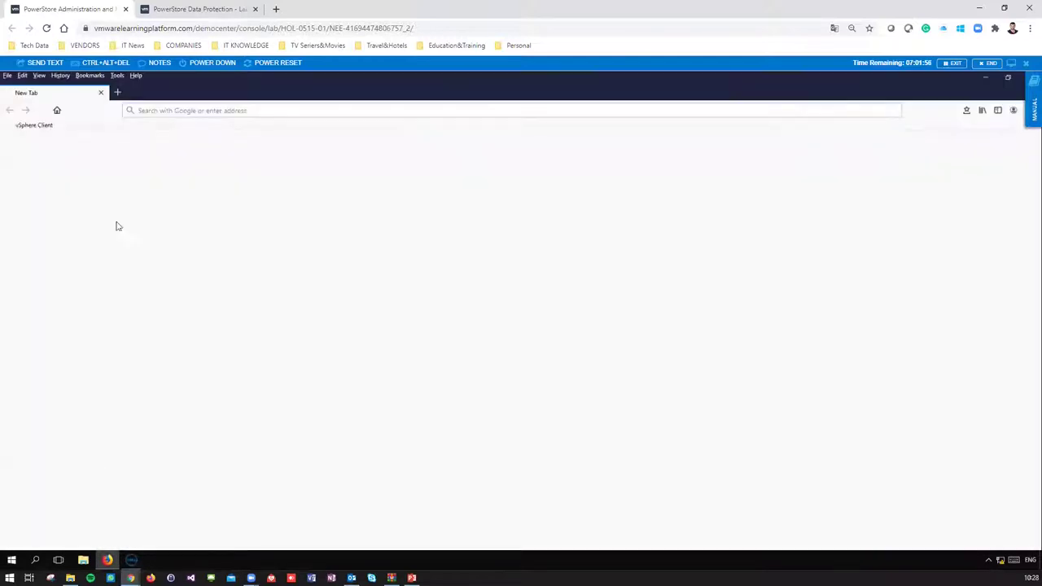
- Load the vSphere Client bookmark, then bring the PowerStoreDemo window back to the front
left_click(39, 127)
left_click(131, 561)
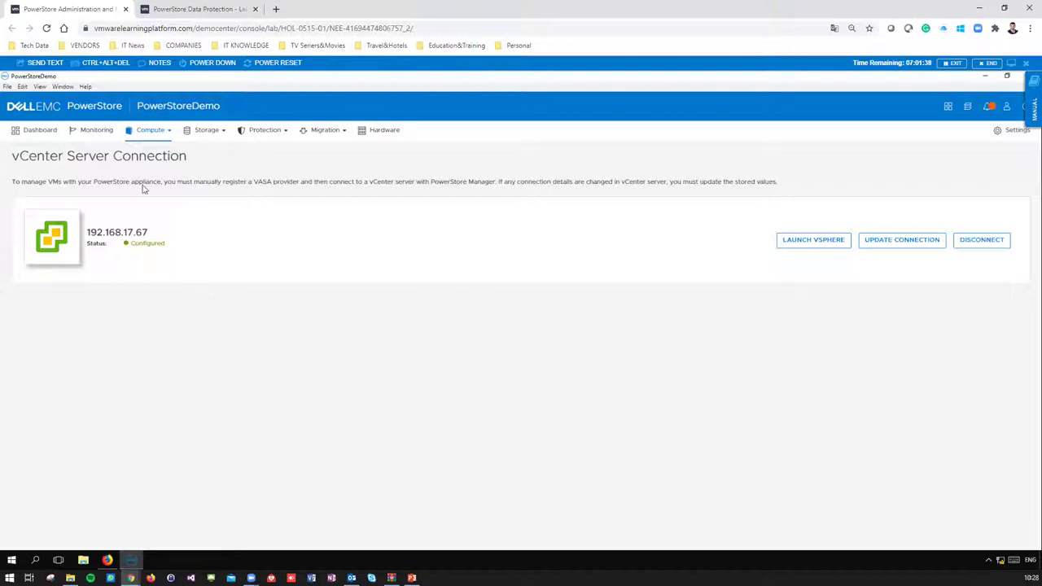
- Browse the Virtual Machines list, then switch to Storage > Volumes with its 21 volumes
left_click(154, 131)
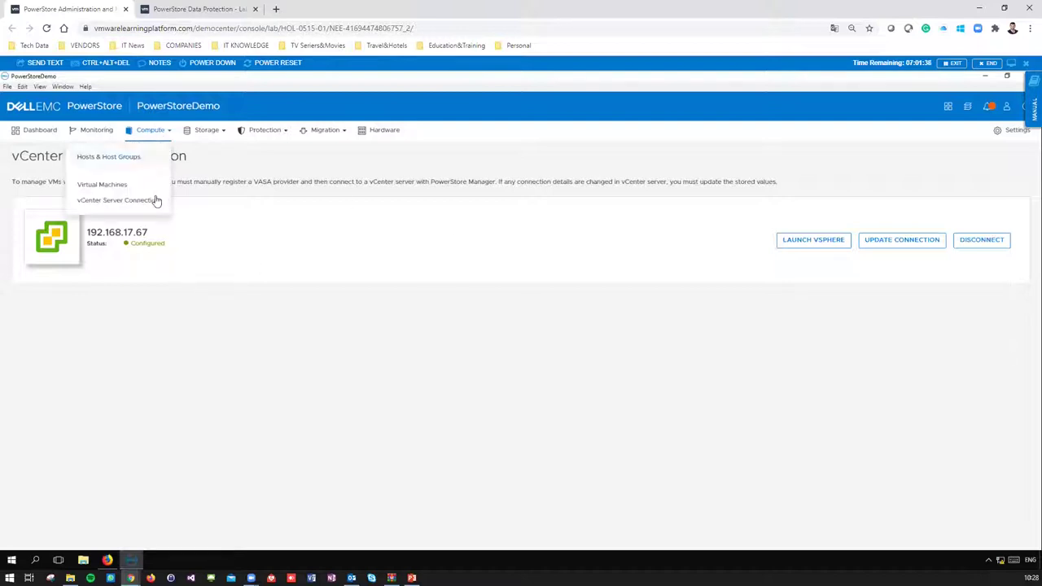
left_click(102, 185)
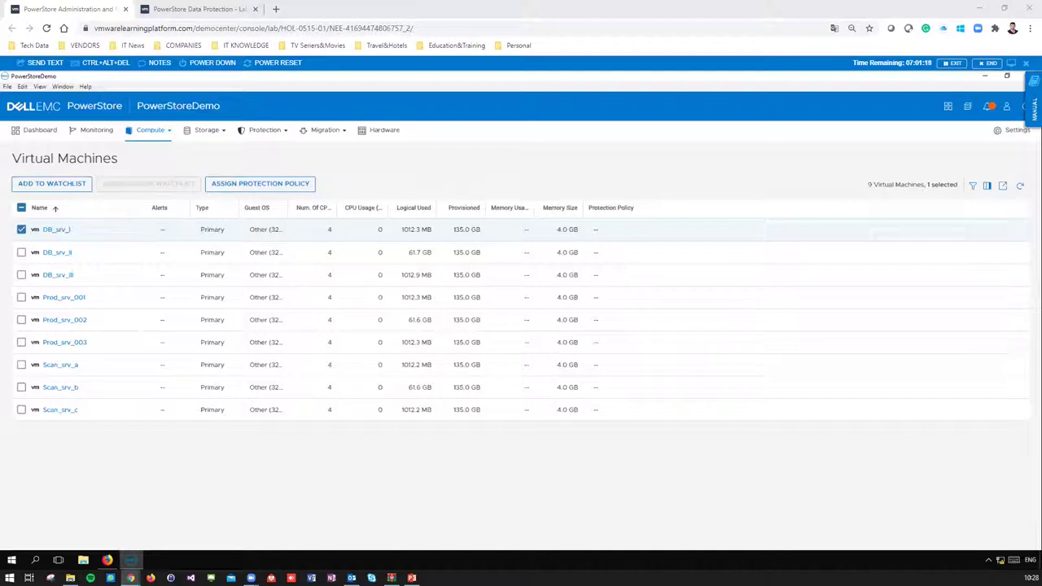
left_click(203, 132)
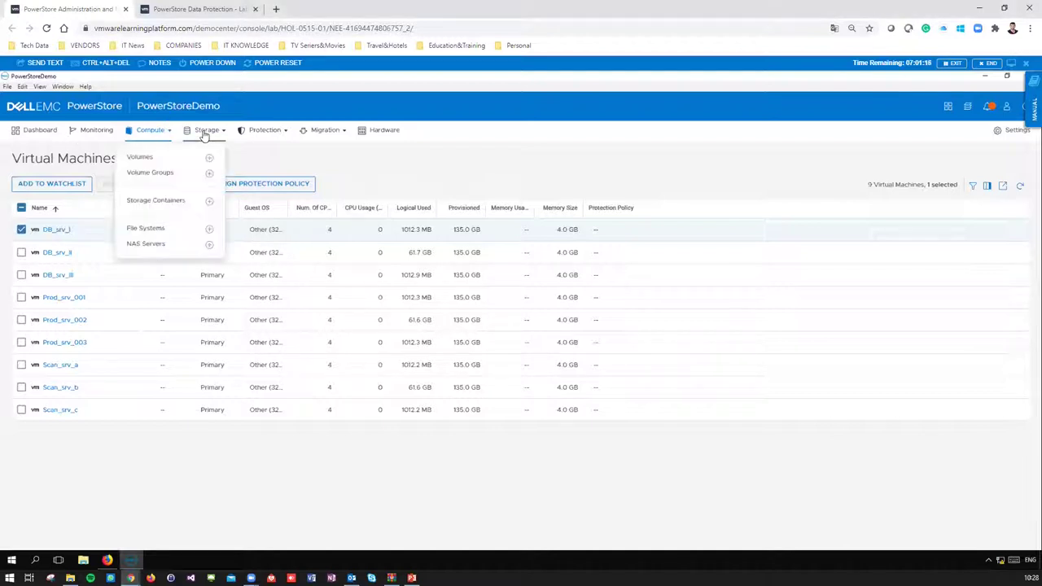
left_click(136, 158)
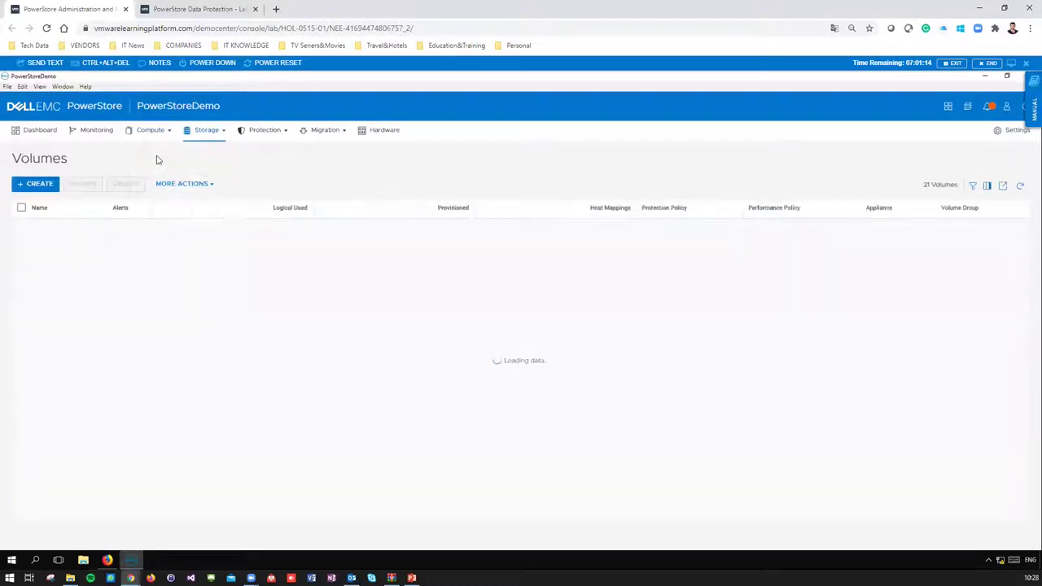
- From the Volumes page, open the Create Volumes dialog for a new block volume
left_click(217, 143)
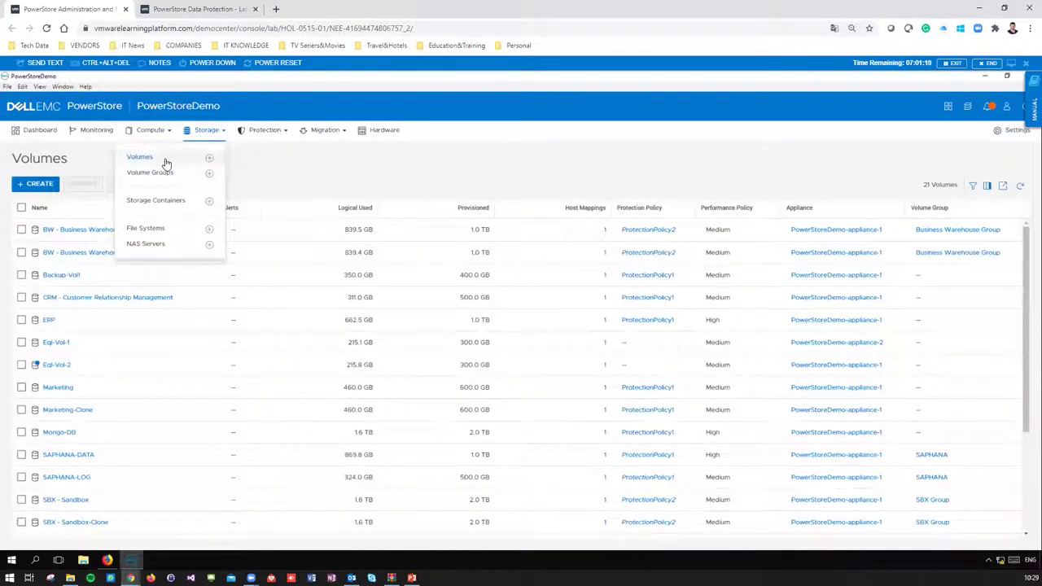
left_click(166, 163)
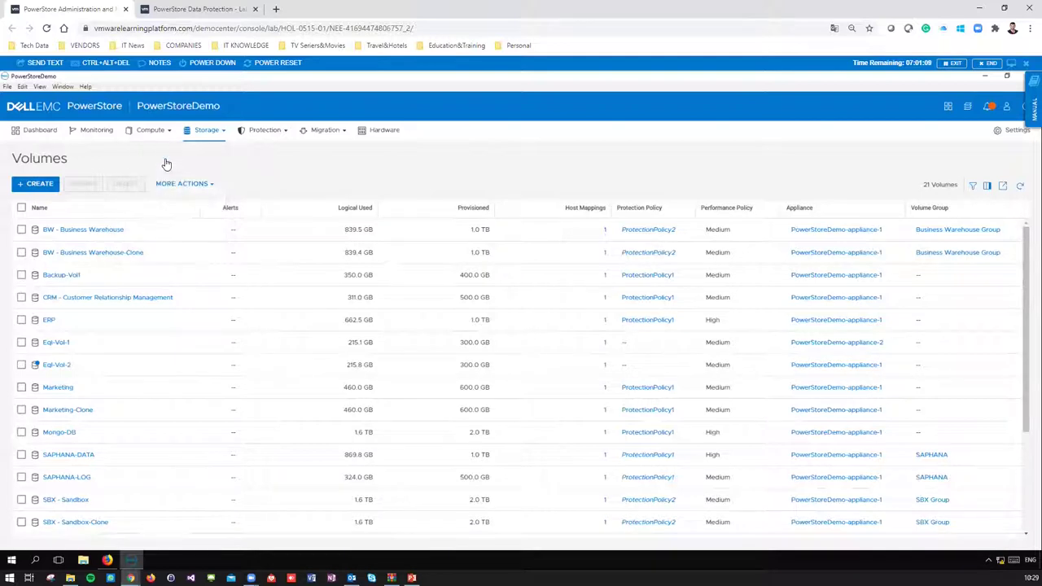
left_click(220, 132)
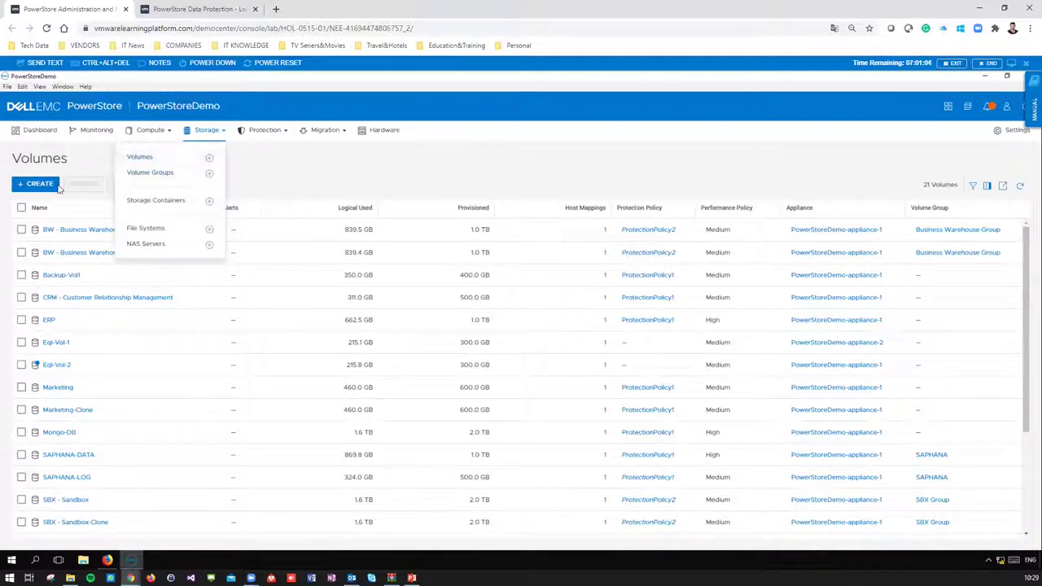
left_click(36, 186)
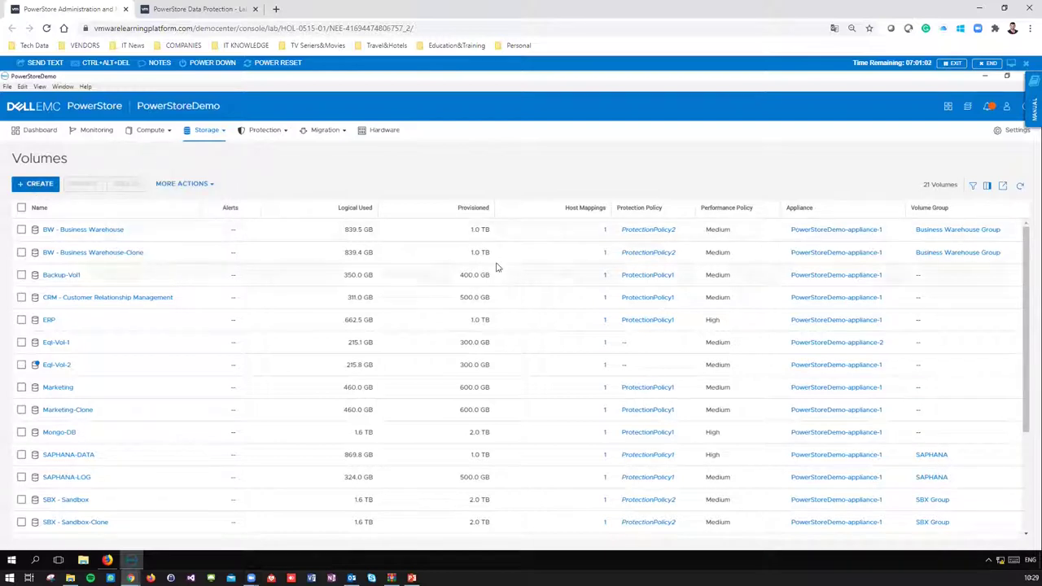
left_click(49, 187)
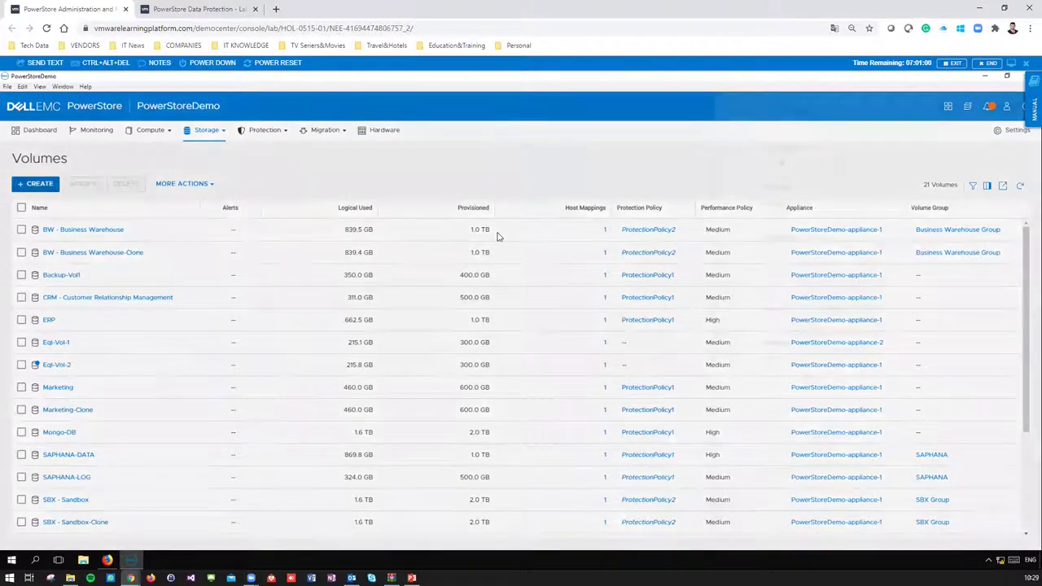
- Name the volume Demo Volume, keep quantity 1, and set its size to 10 GB
type("DB")
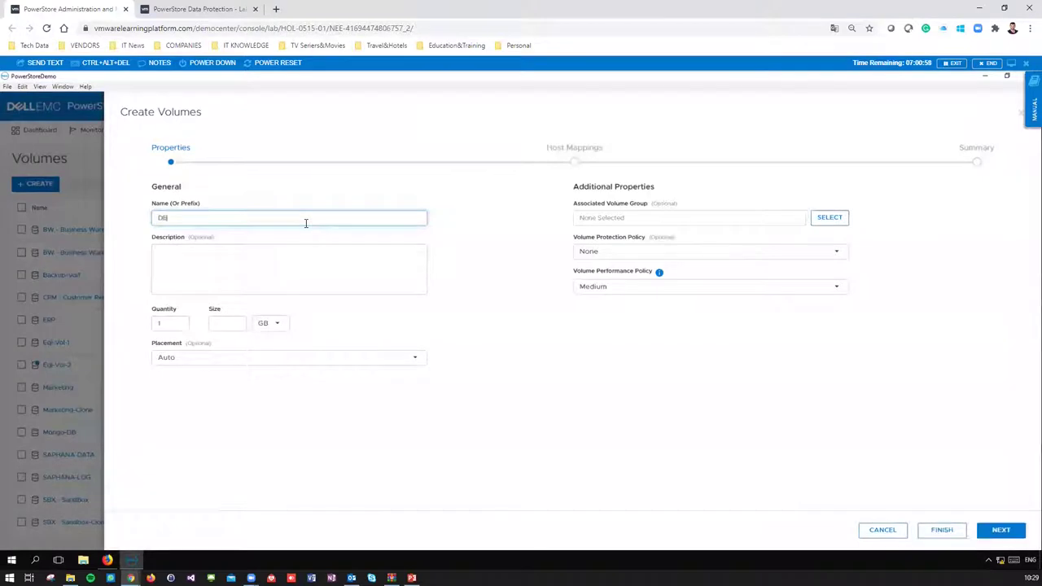
type("mo Volume")
left_click(261, 277)
left_click(173, 324)
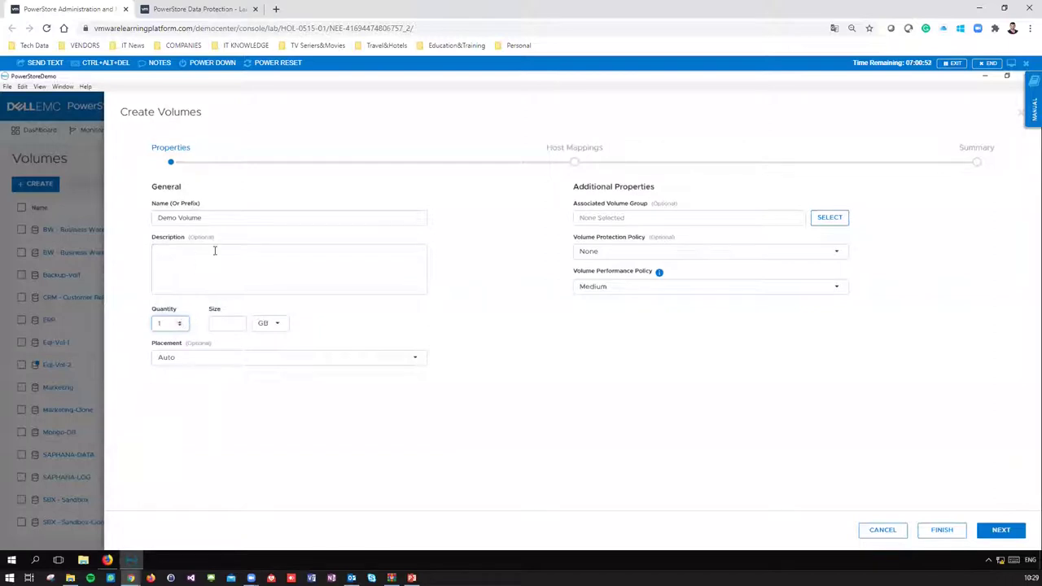
left_click(221, 326)
type("1")
left_click(272, 326)
left_click(227, 327)
left_click(228, 328)
- Leave placement on Auto and skip the optional volume group
left_click(217, 362)
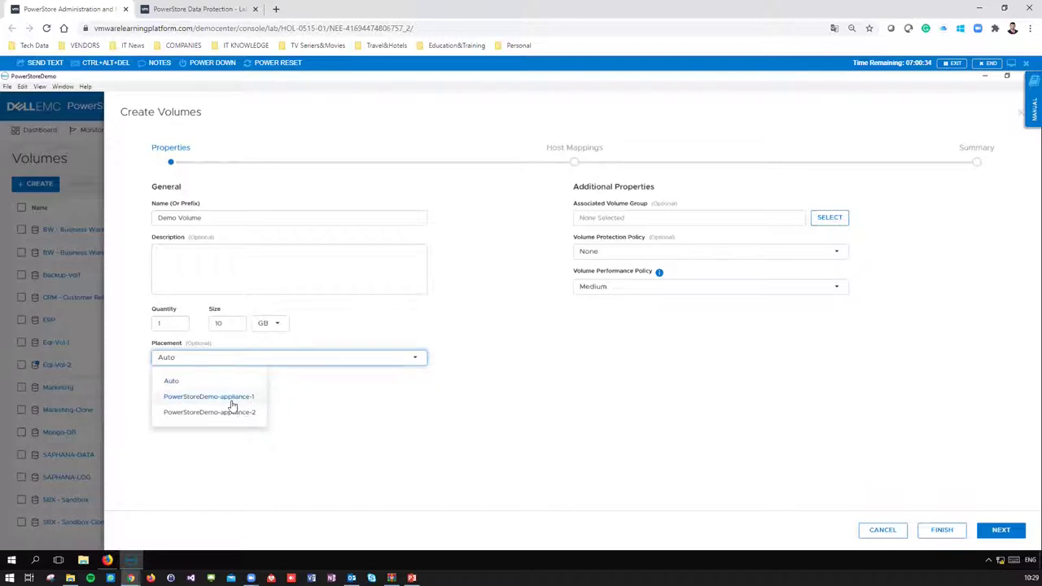
left_click(524, 301)
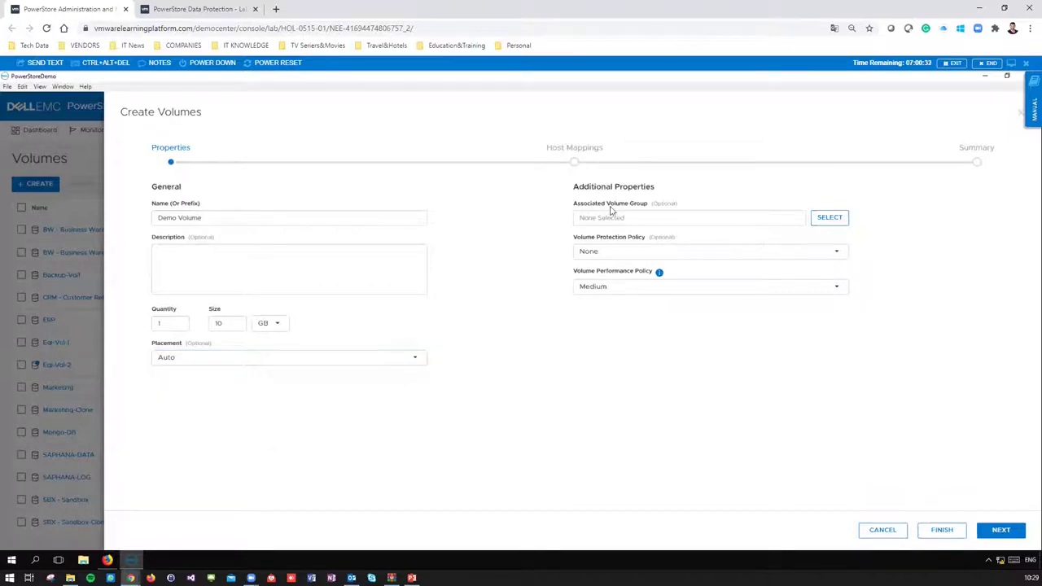
left_click_drag(607, 204, 645, 203)
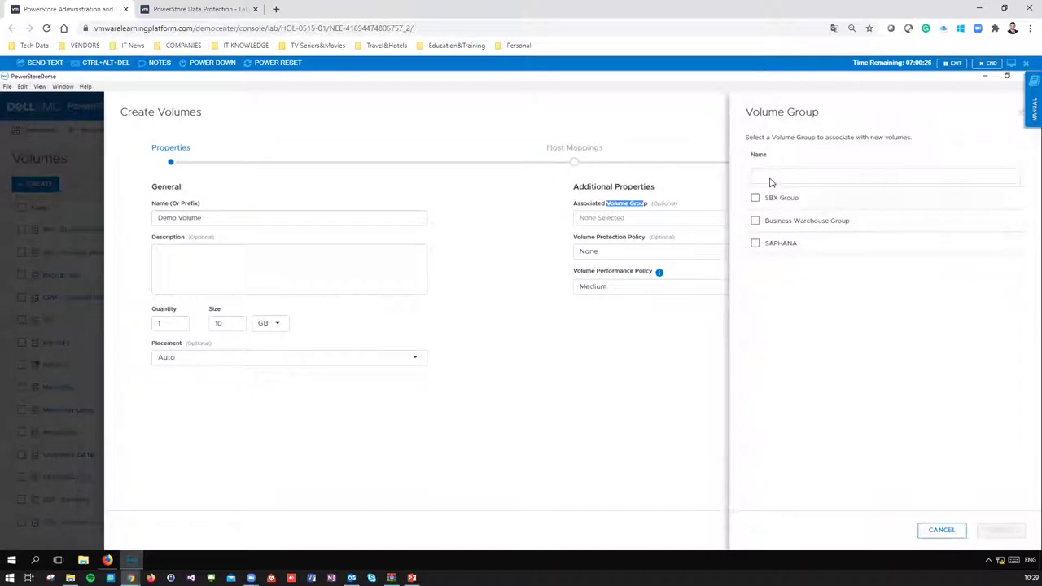
left_click(954, 534)
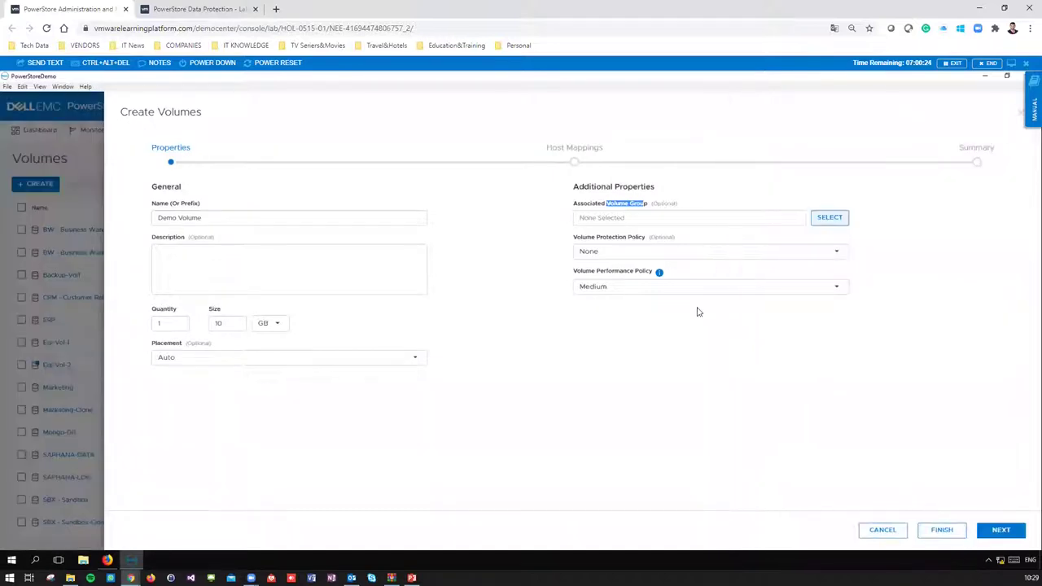
left_click(632, 260)
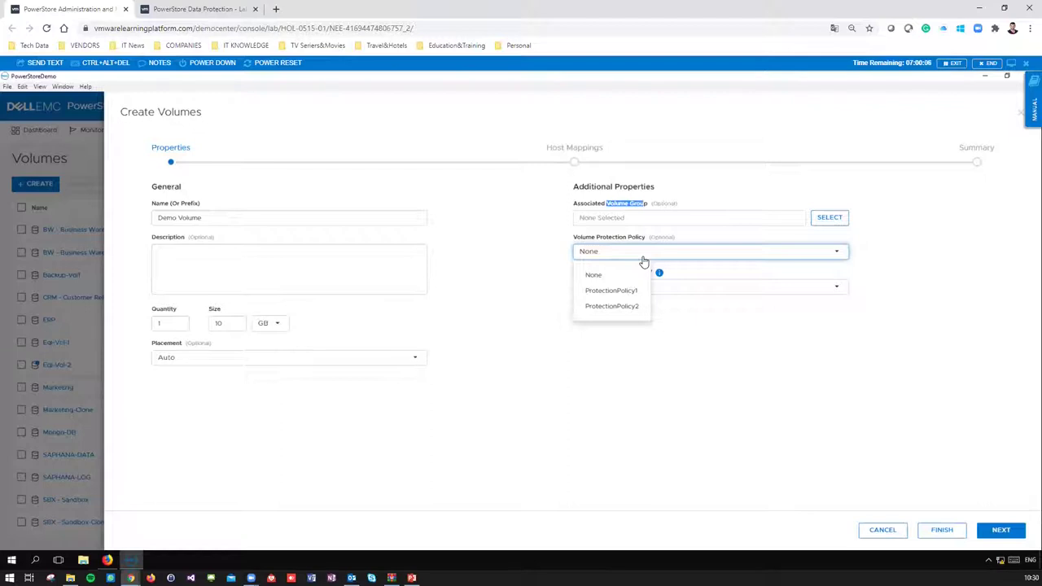
- Keep Medium performance, reset the protection policy from ProtectionPolicy1 to None, and reach Host Mappings
left_click(613, 294)
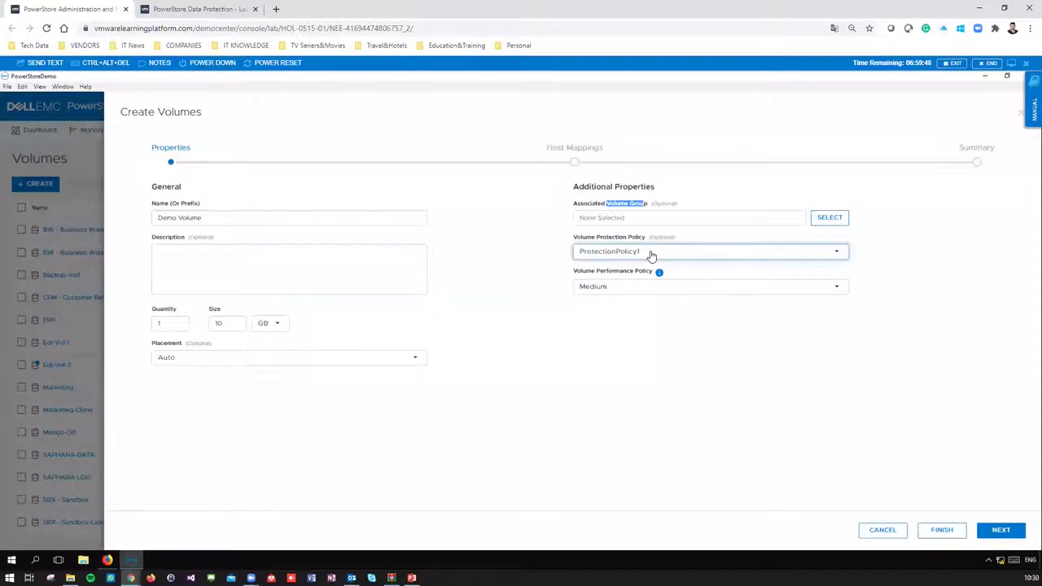
left_click(651, 255)
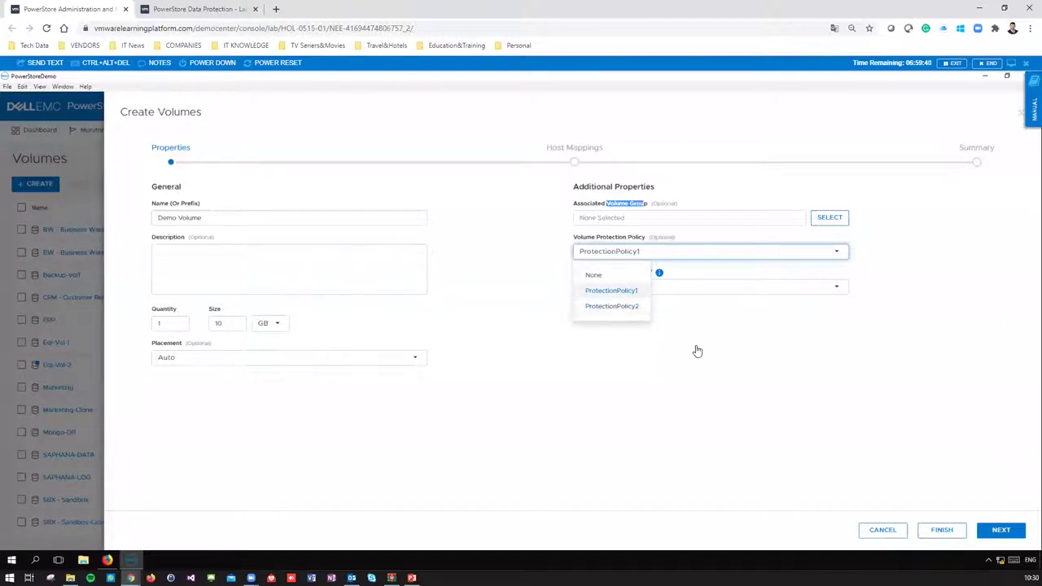
left_click(720, 380)
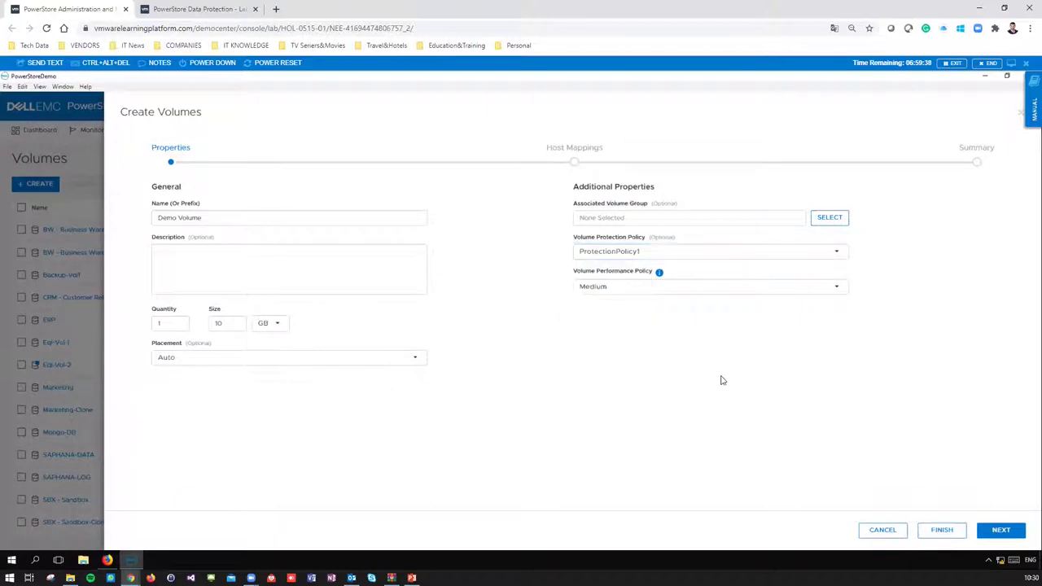
left_click(653, 292)
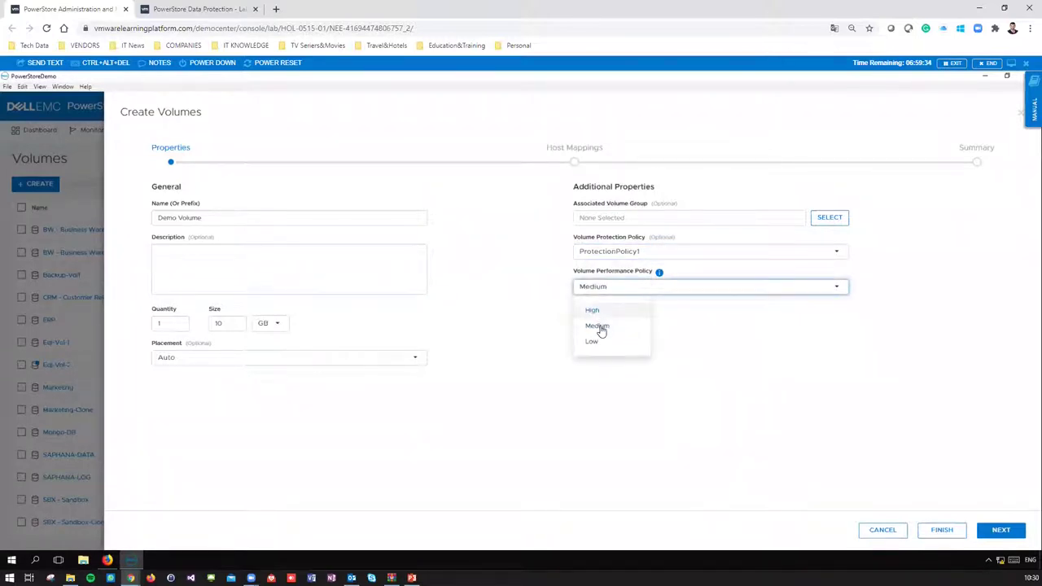
left_click(617, 329)
left_click(634, 254)
left_click(623, 277)
left_click(1001, 530)
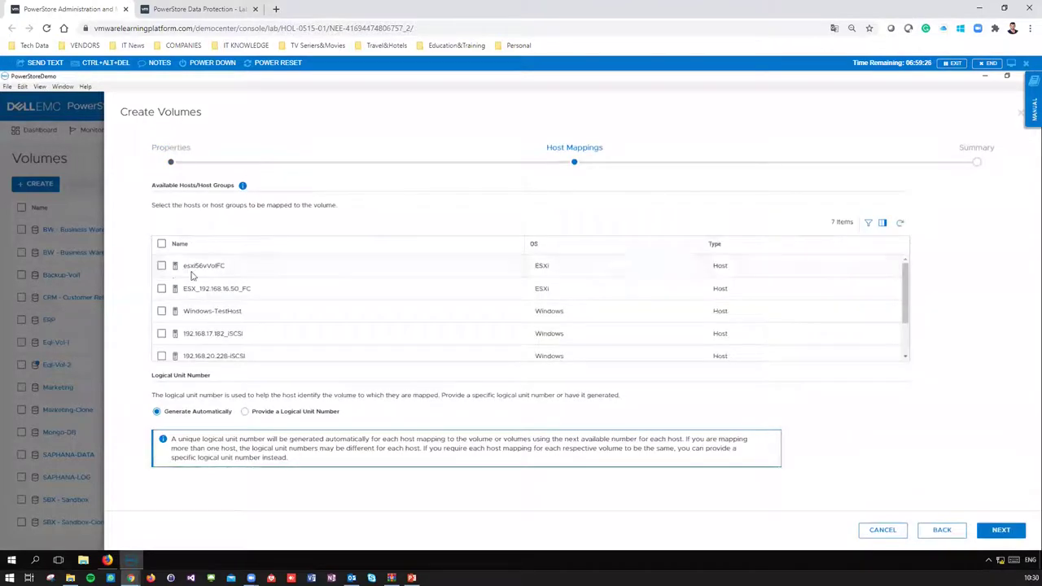
- Skip host mappings and create the 10 GB Demo Volume from the Summary
scroll(264, 319, "down", 2)
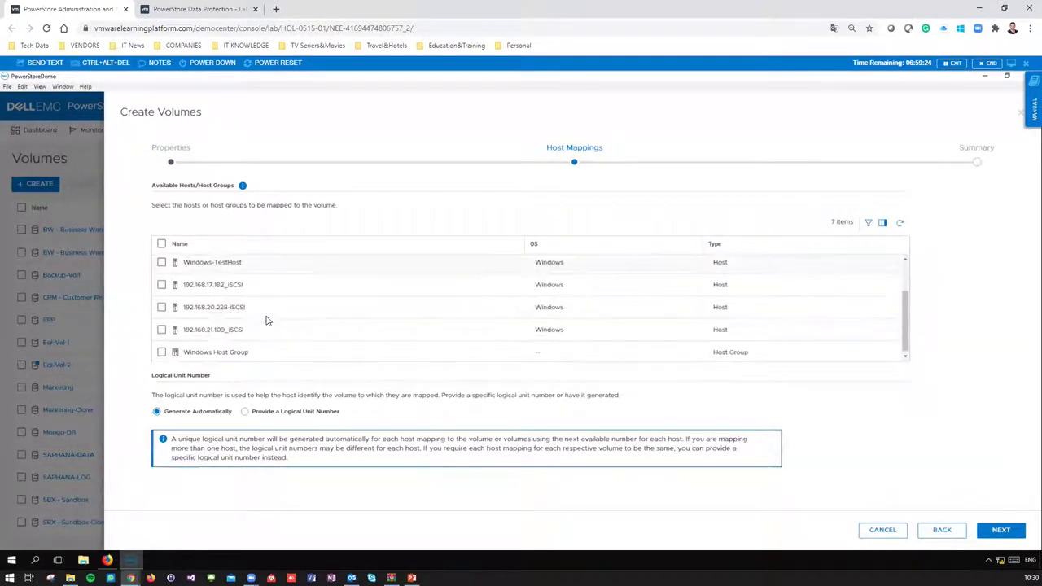
left_click(995, 536)
left_click(995, 536)
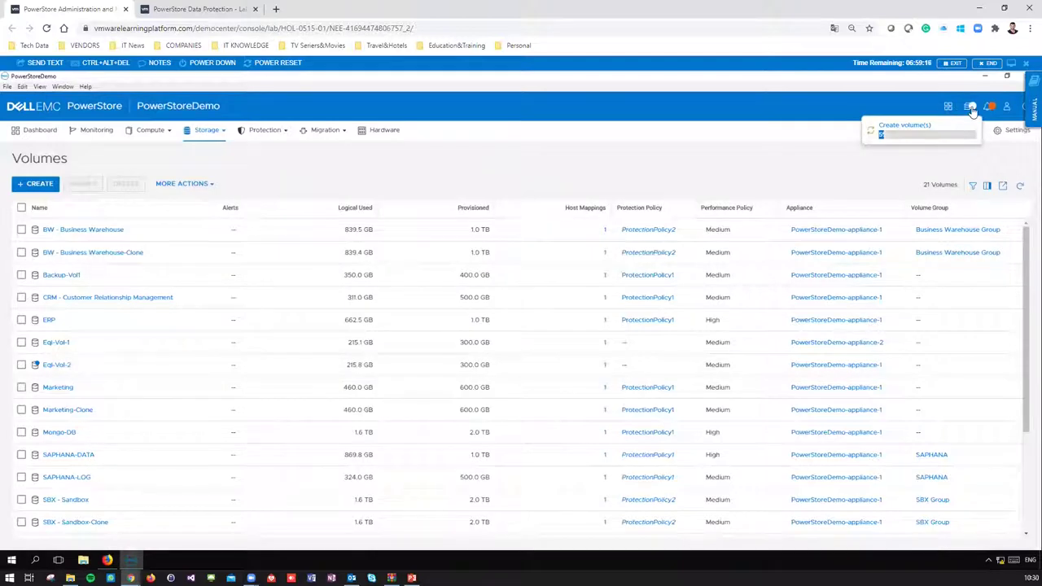
- Confirm in recent jobs that the Create volume(s) job completed
left_click(971, 108)
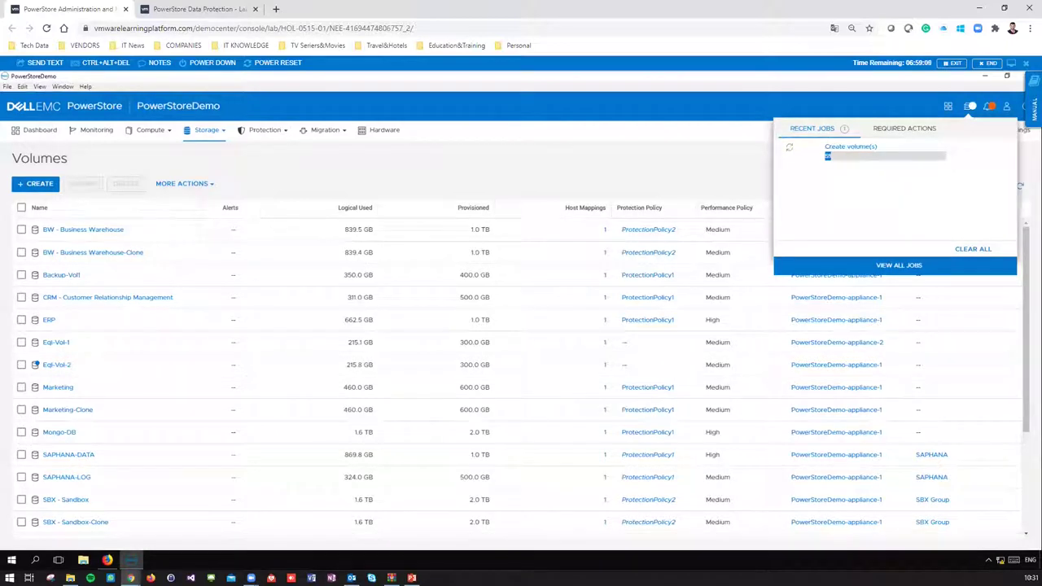
left_click(199, 139)
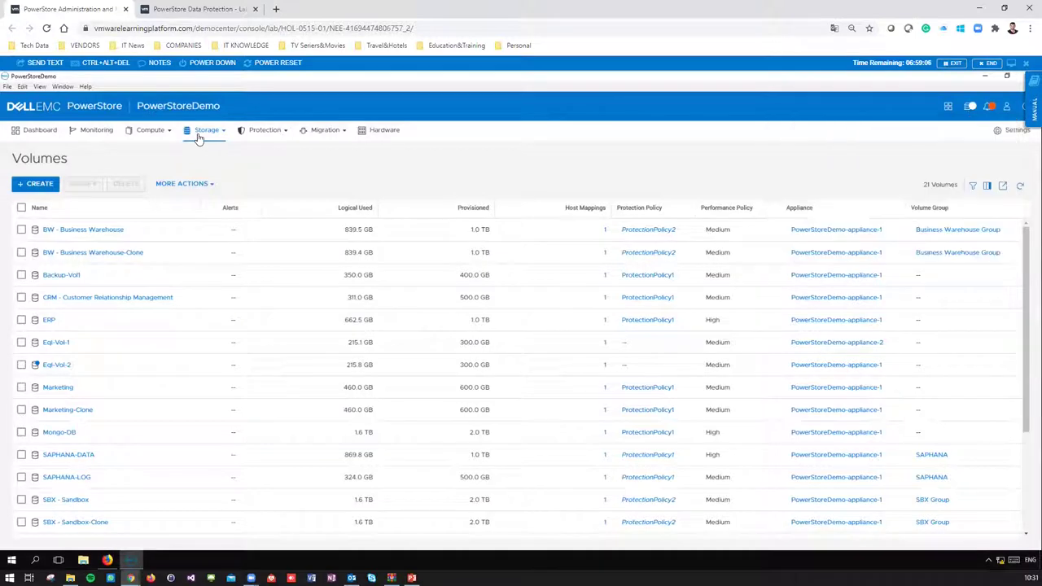
left_click(209, 135)
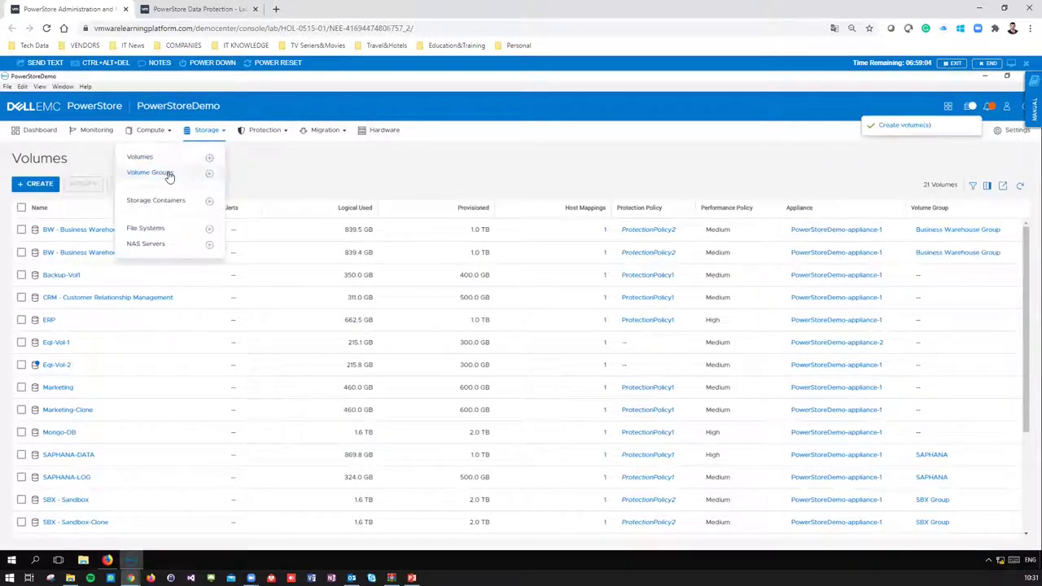
- Create a volume group named 'Demo Volume Group' with protection policy left at None
left_click(169, 175)
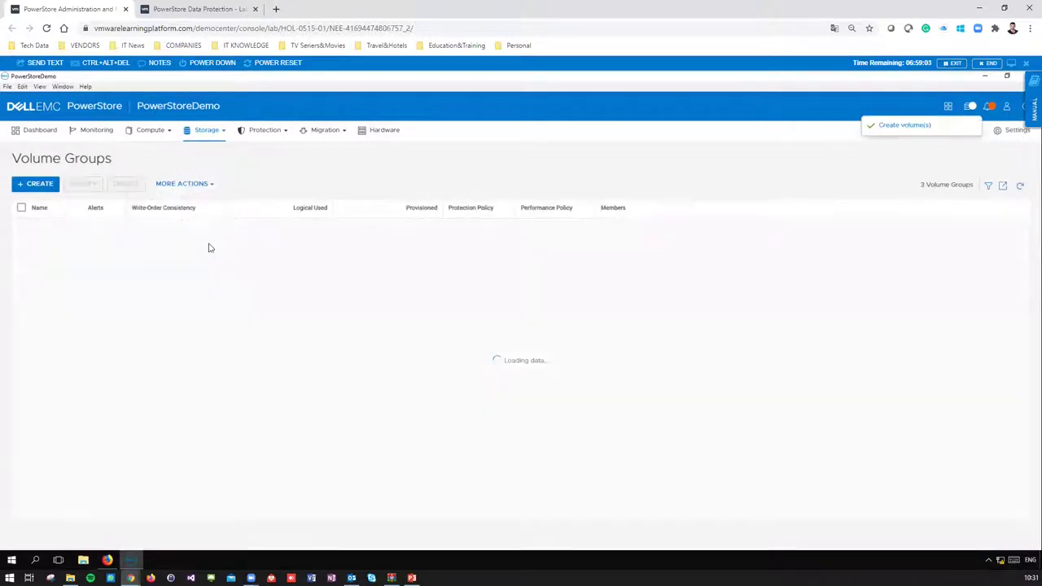
left_click(38, 185)
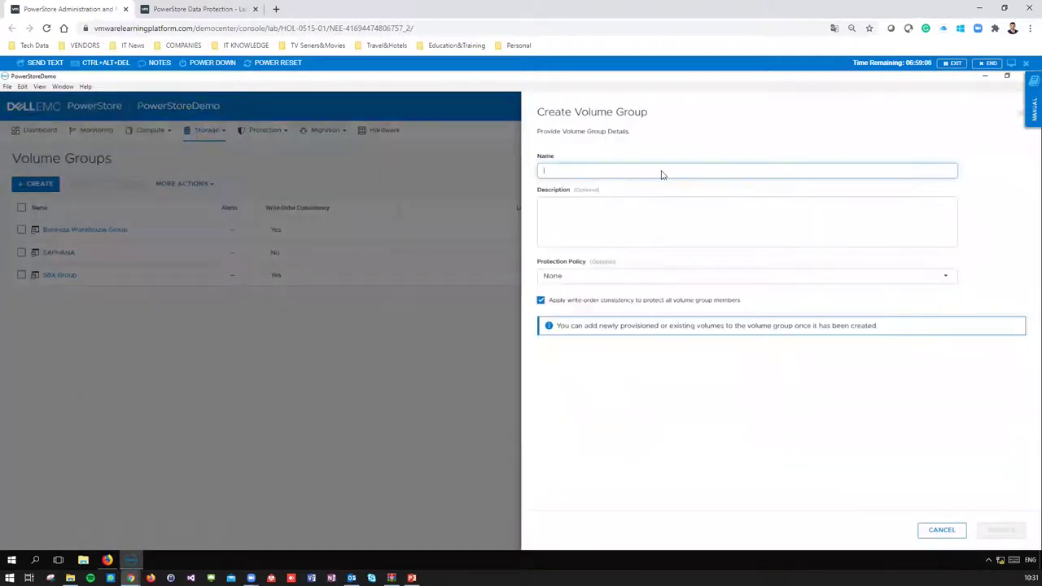
type("Demo Volume Group")
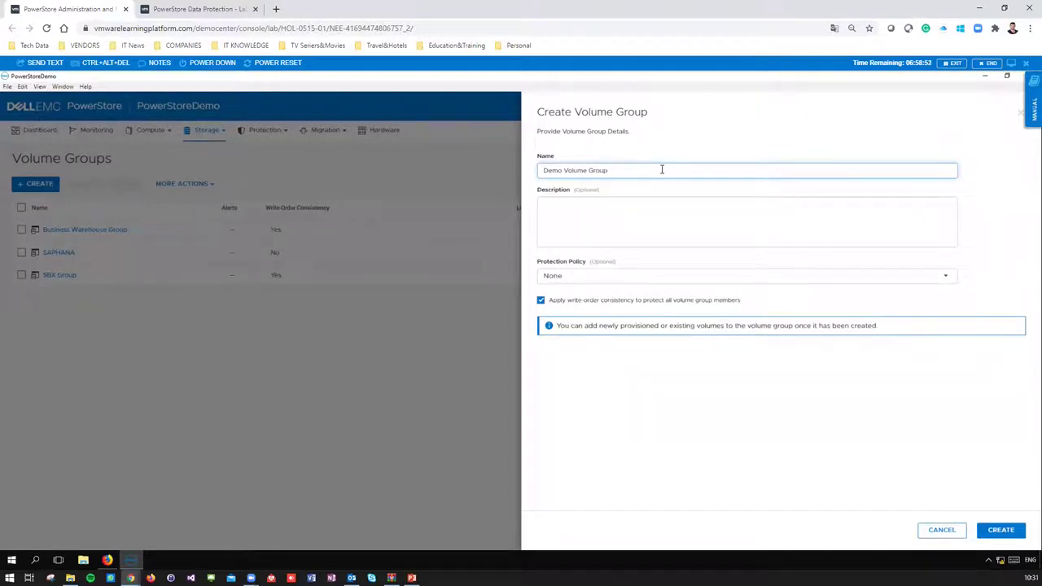
key("Tab")
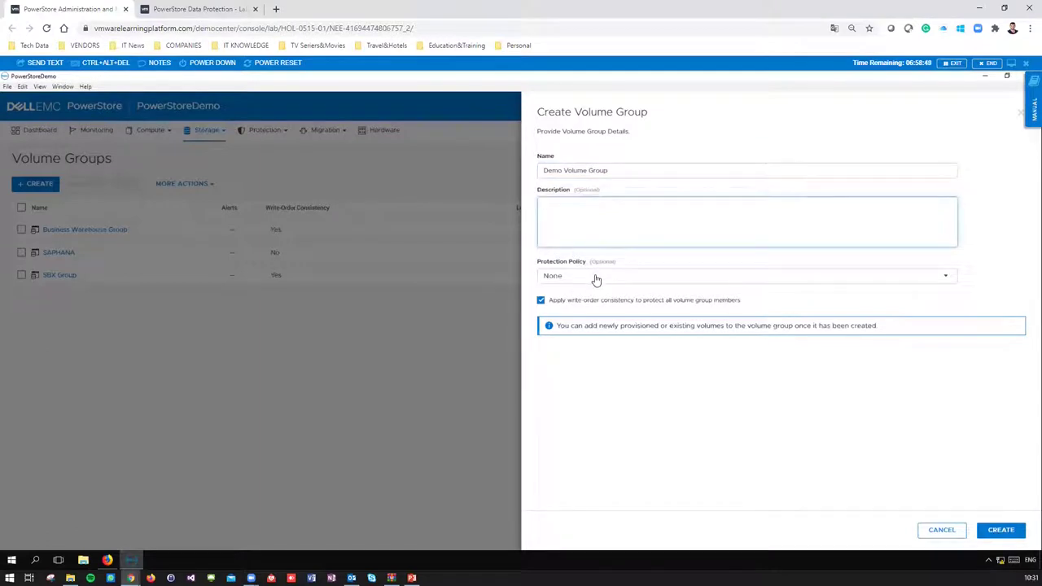
left_click(596, 279)
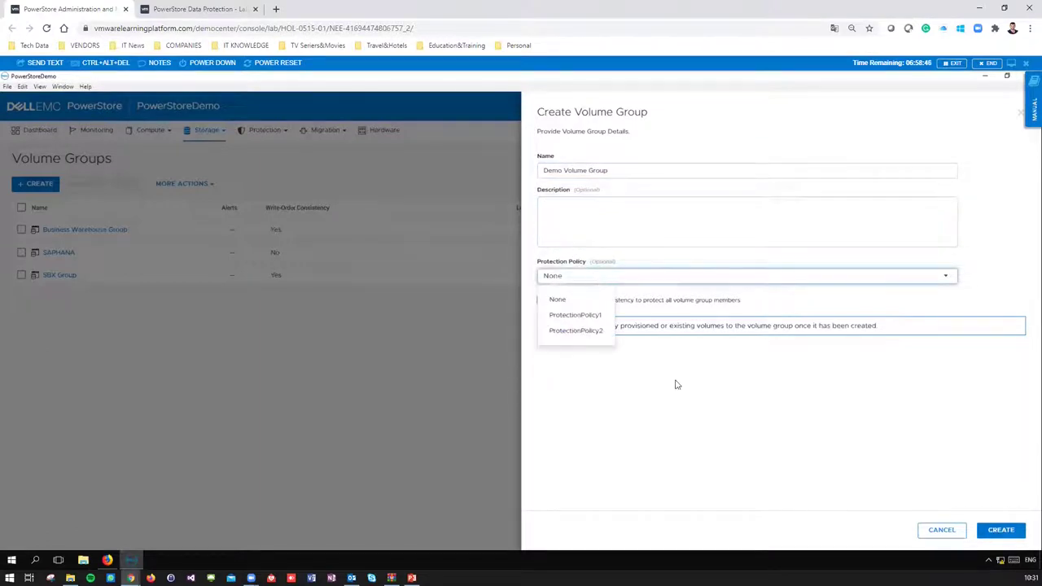
left_click(657, 331)
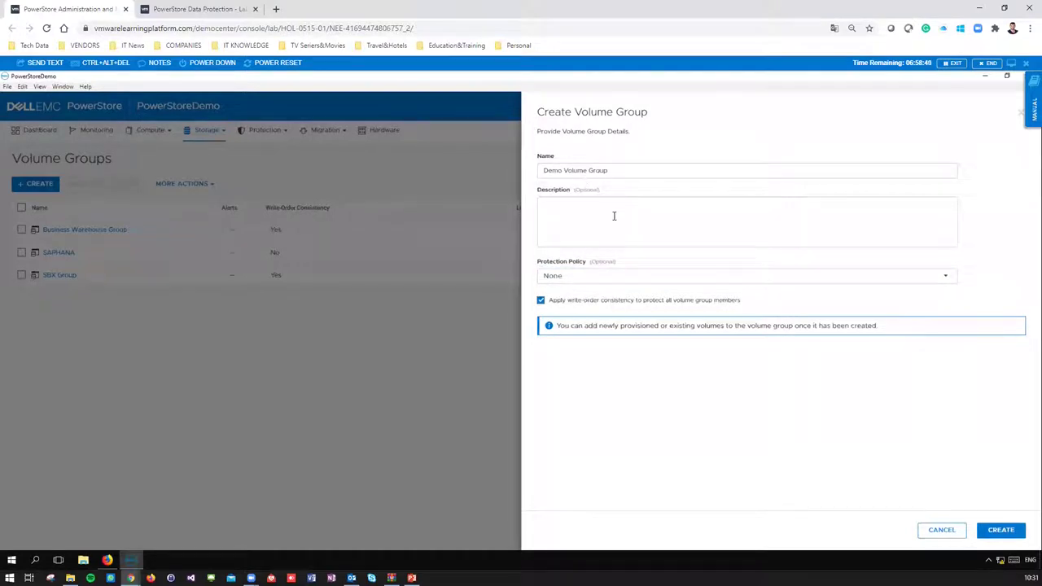
left_click(592, 279)
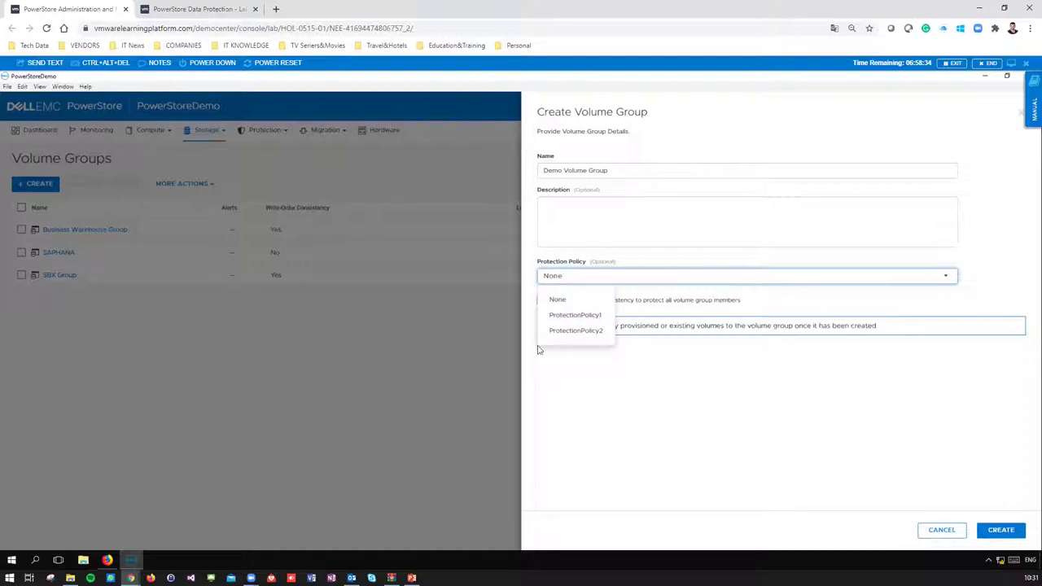
left_click(670, 395)
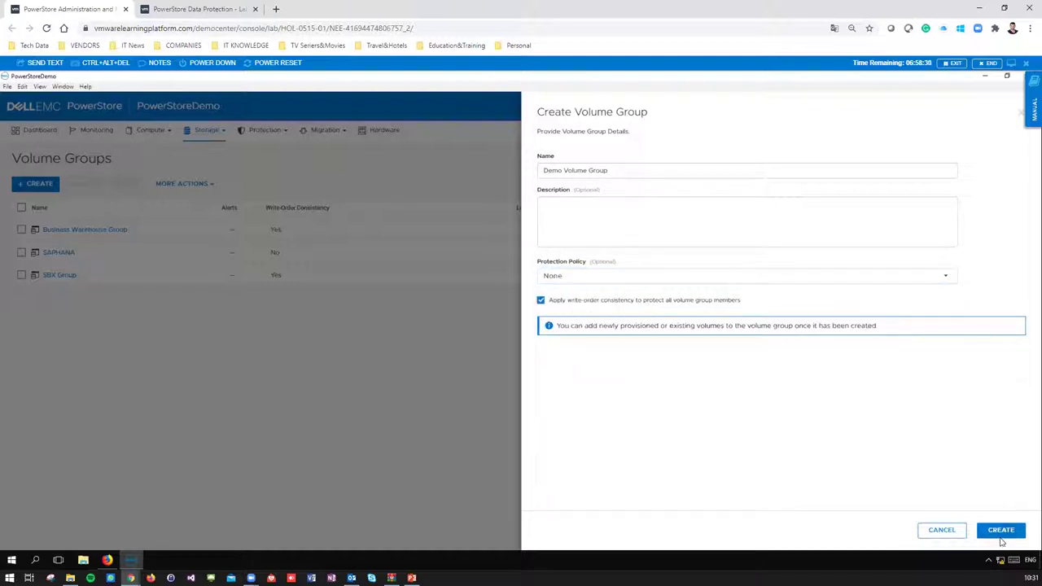
left_click(1001, 531)
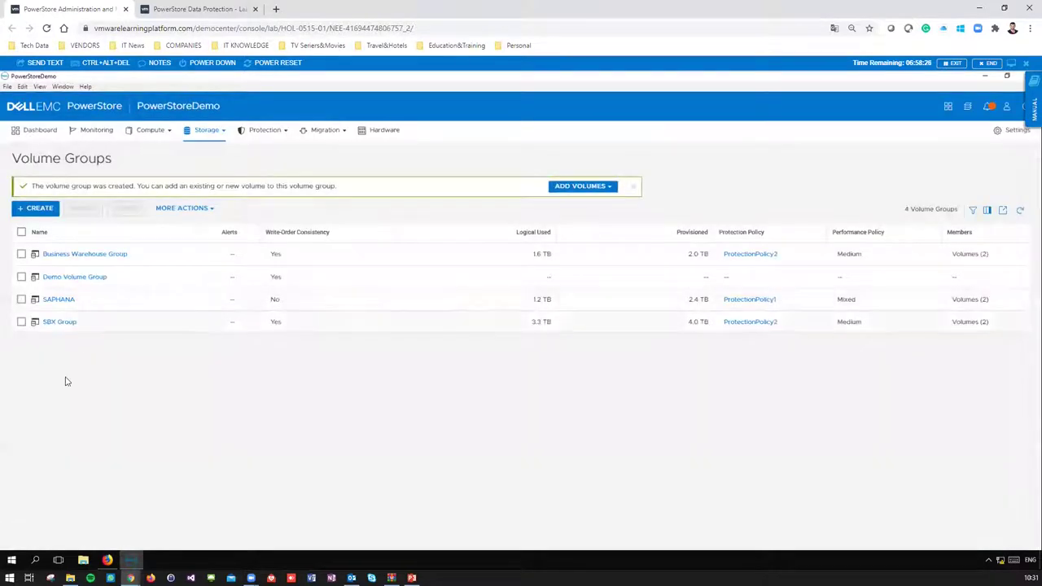
- Open Demo Volume Group's members and add the existing Demo Volume to it
left_click(21, 280)
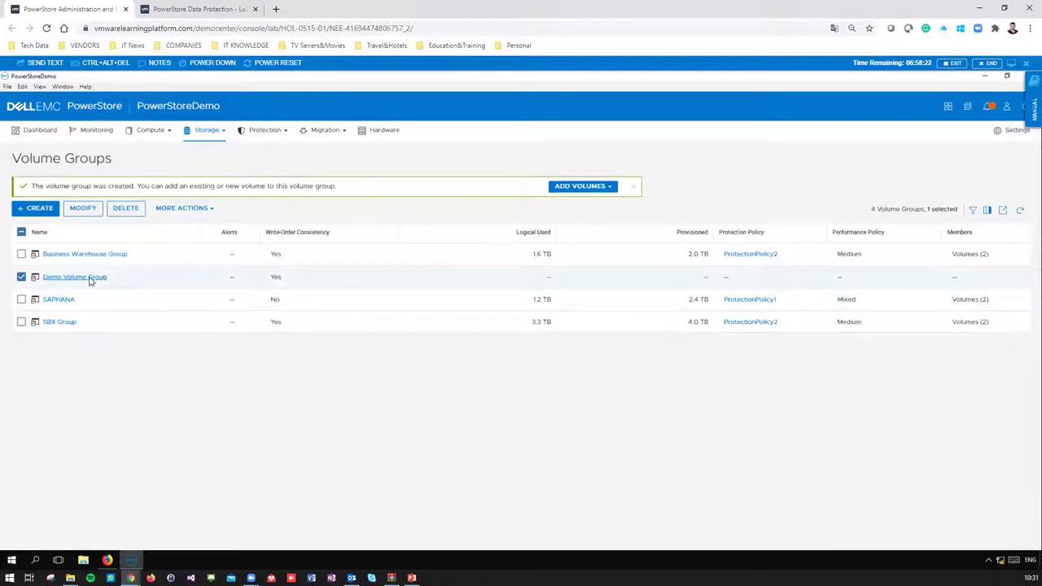
left_click(90, 278)
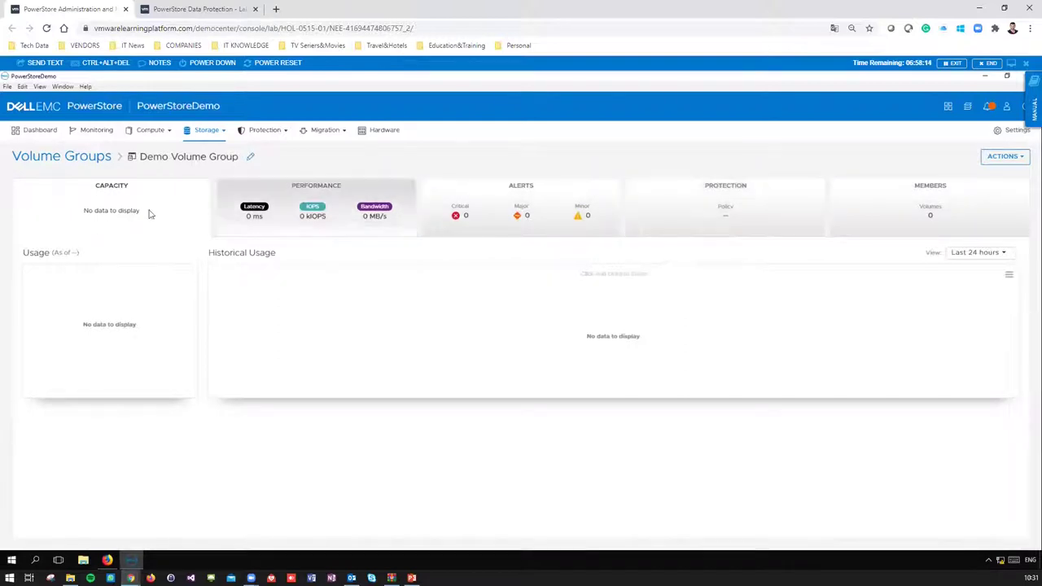
left_click(930, 215)
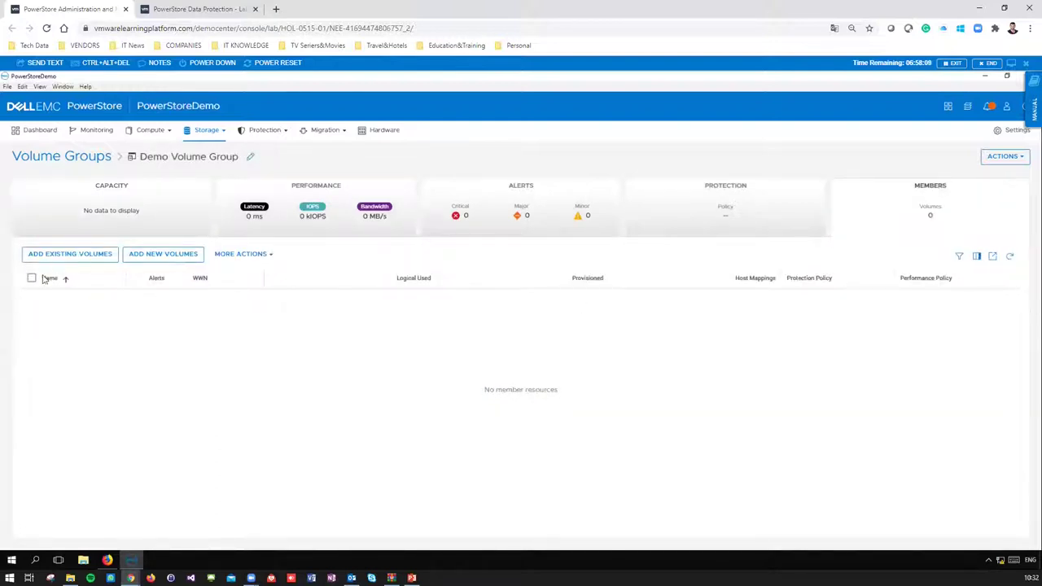
left_click(85, 259)
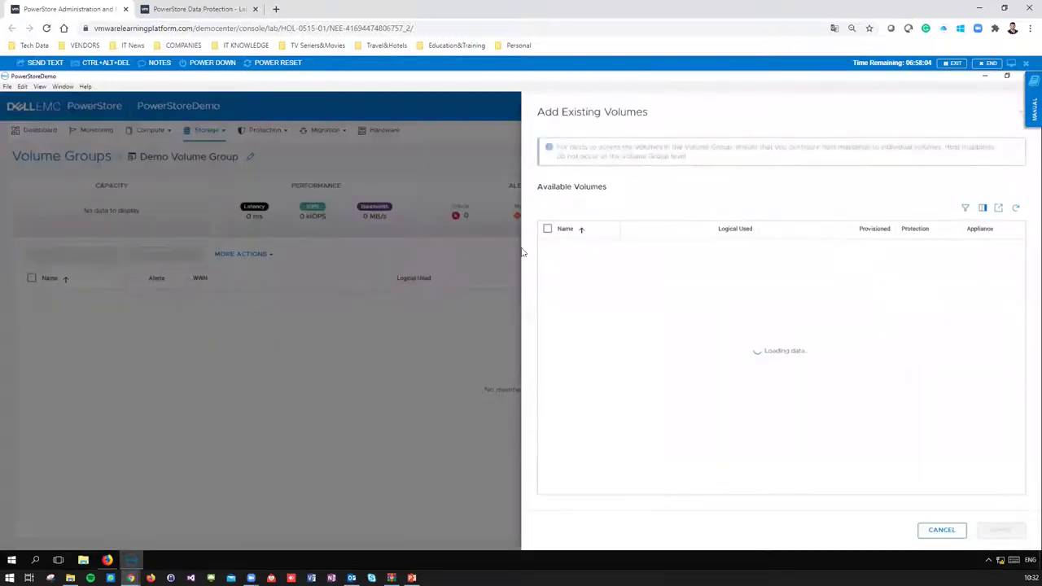
left_click(547, 297)
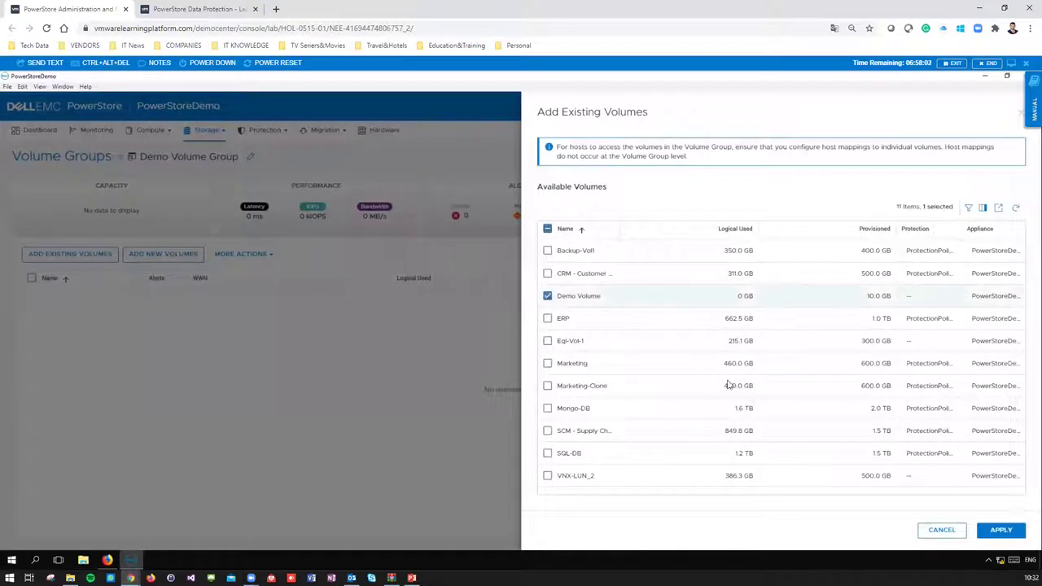
left_click(1002, 530)
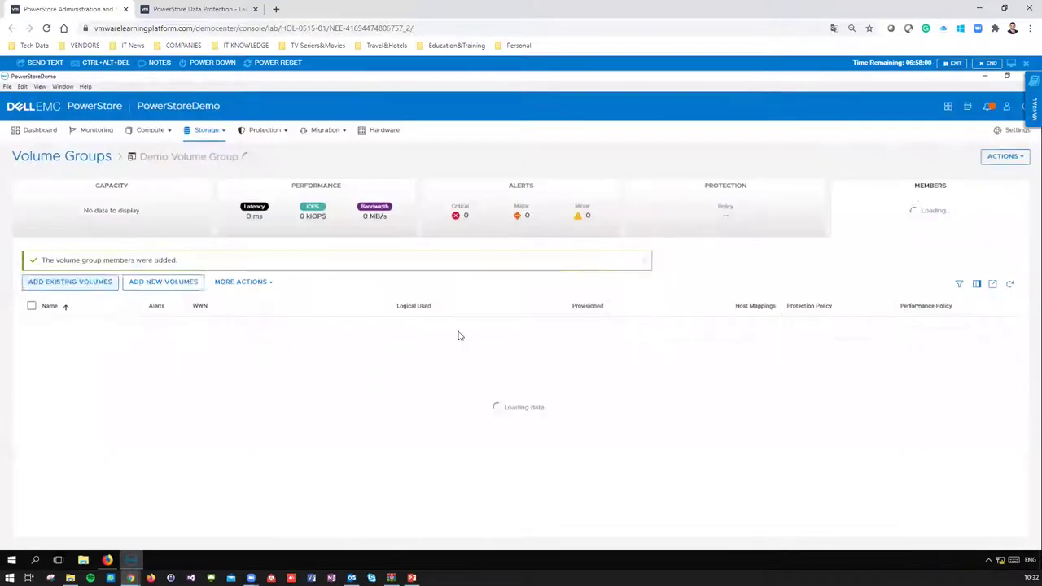
- Review the group's capacity and members, then return to the Volume Groups list
left_click(133, 205)
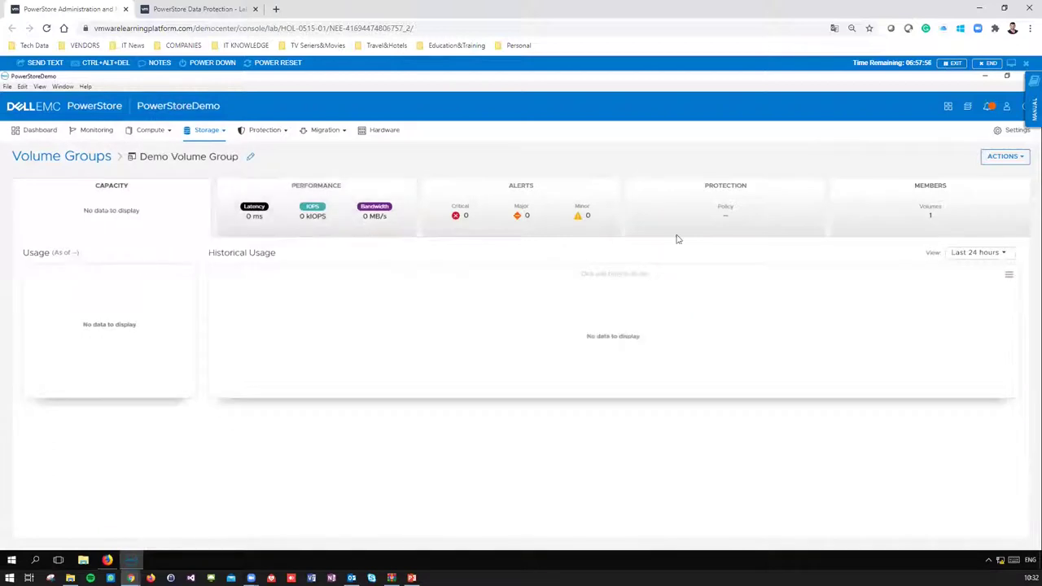
left_click(820, 219)
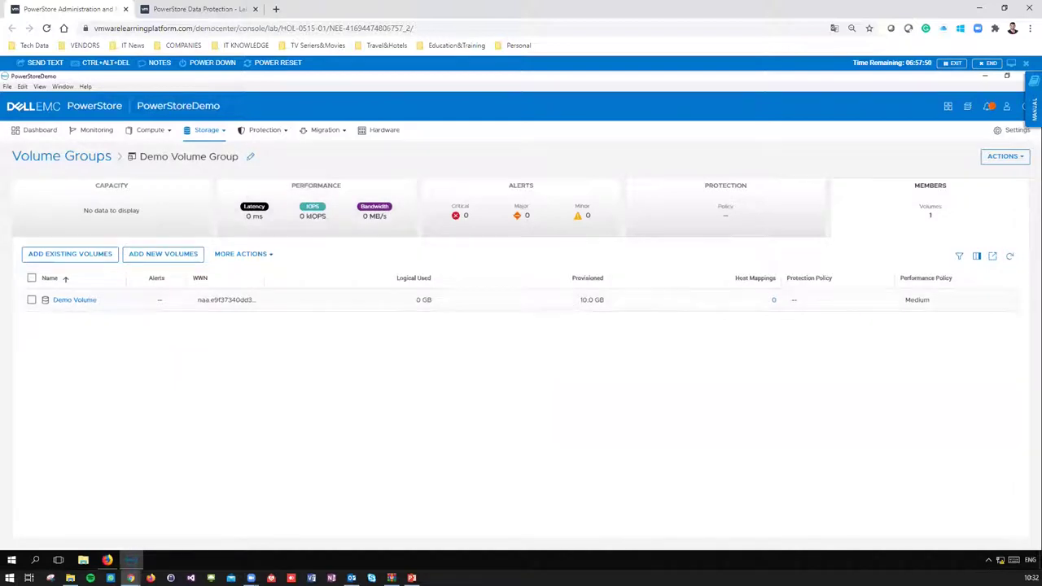
left_click(203, 133)
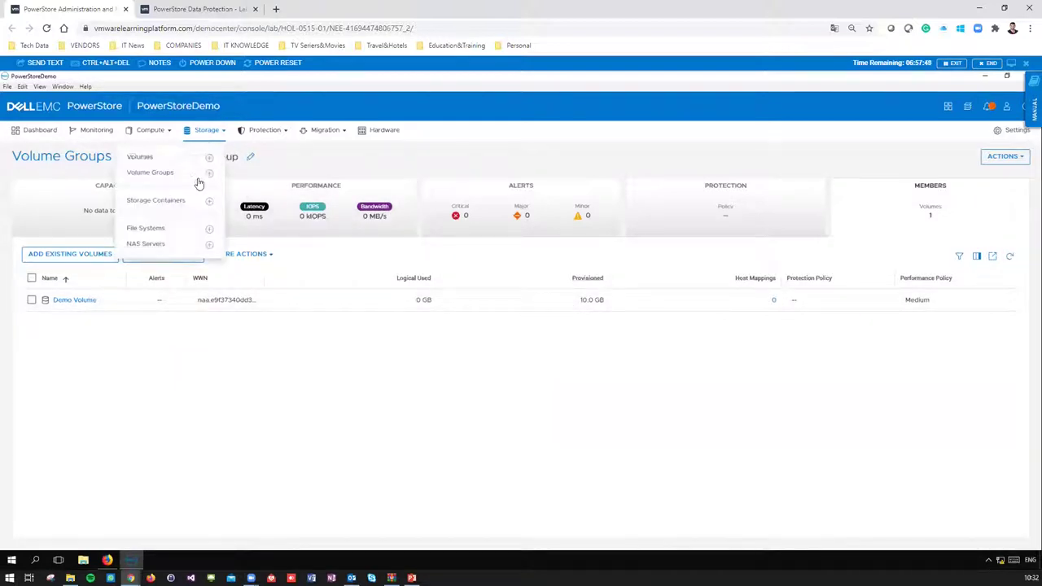
left_click(162, 173)
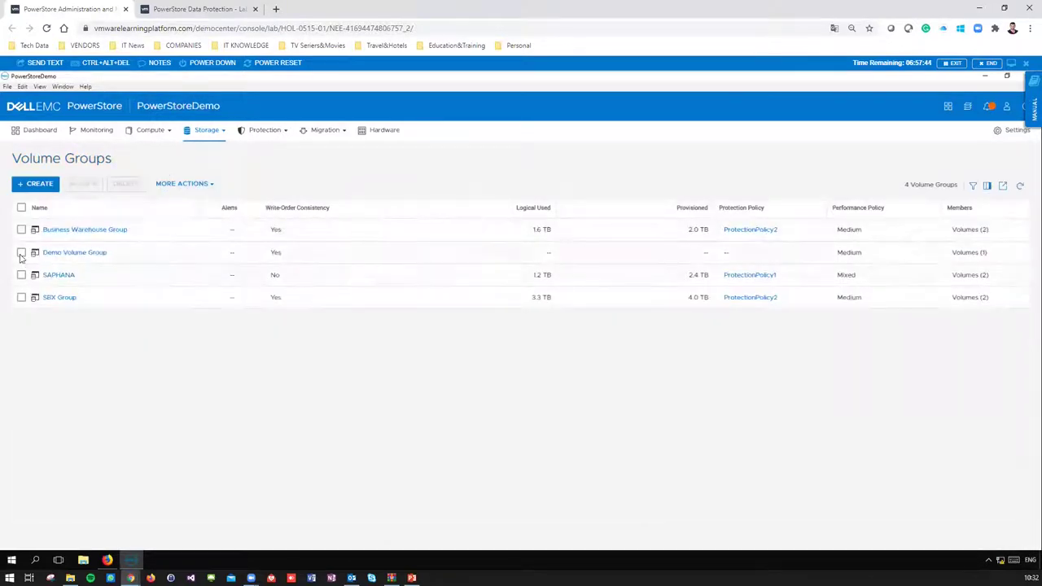
- Select Demo Volume Group, view its More Actions menu, then switch to the Dashboard
left_click(21, 253)
left_click(183, 185)
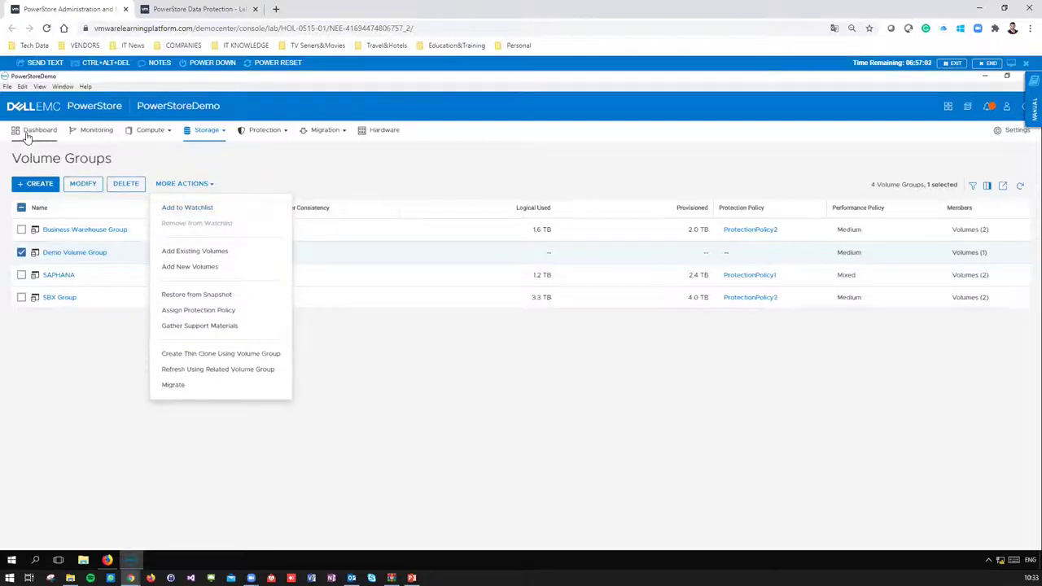
left_click(26, 133)
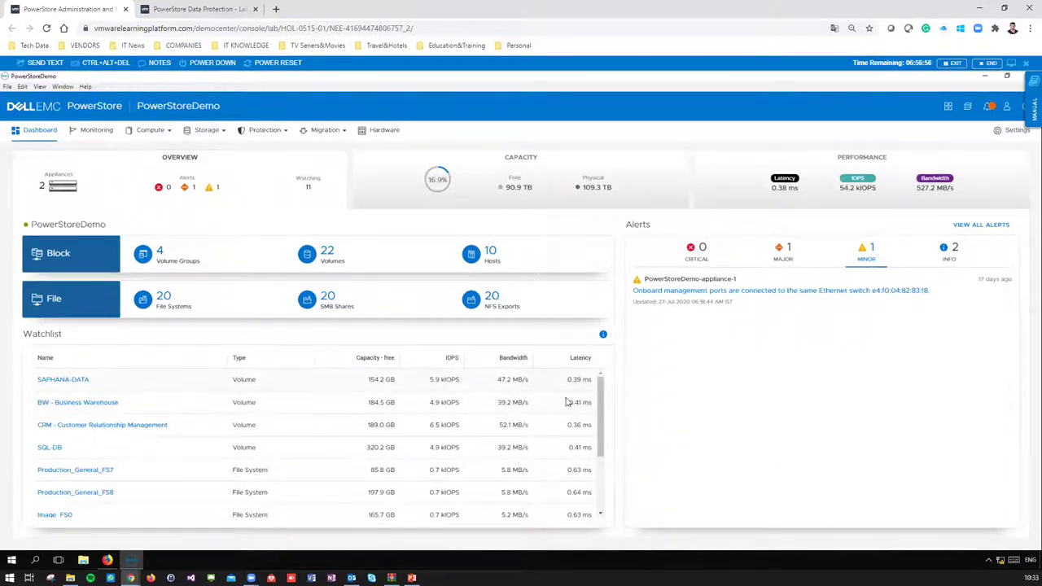
- View the three storage containers, then go to the File Systems list
left_click(211, 138)
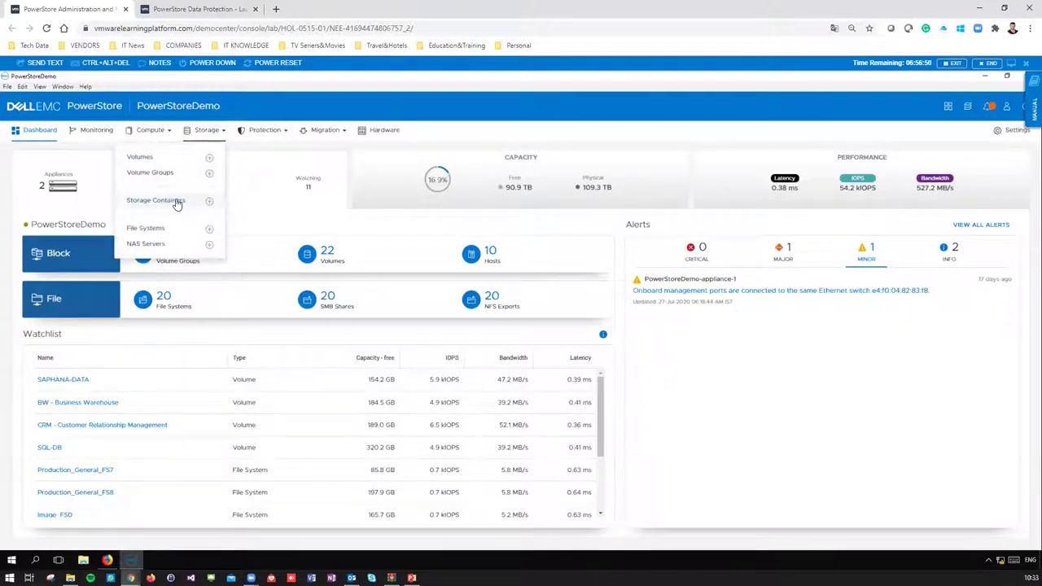
left_click(177, 202)
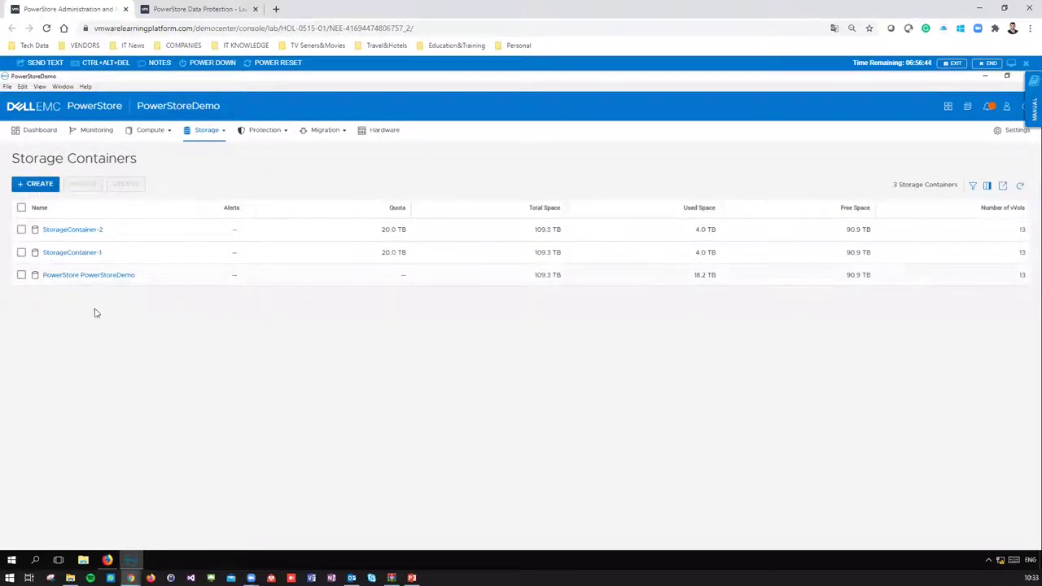
left_click(205, 132)
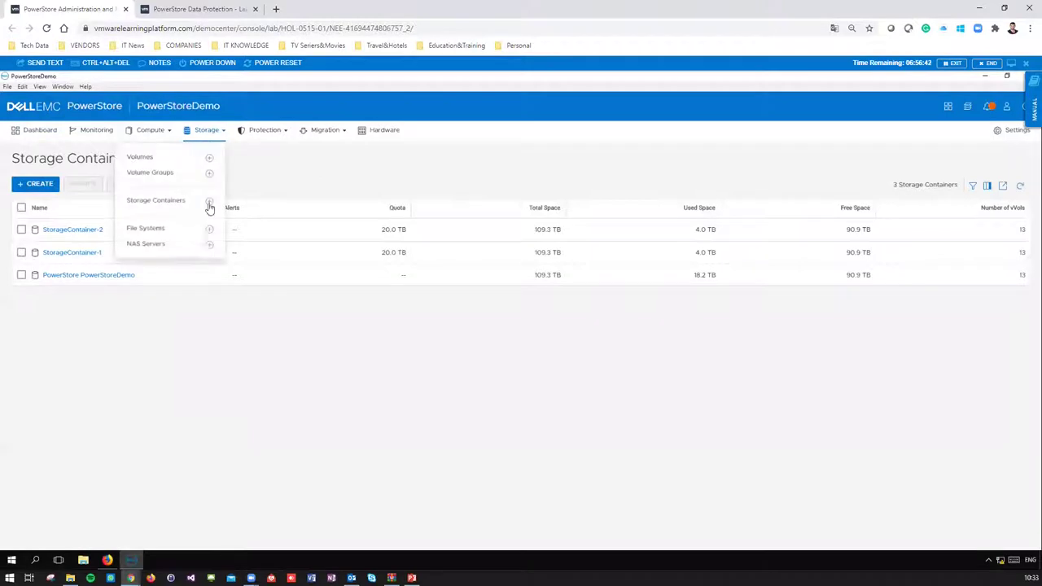
left_click(169, 232)
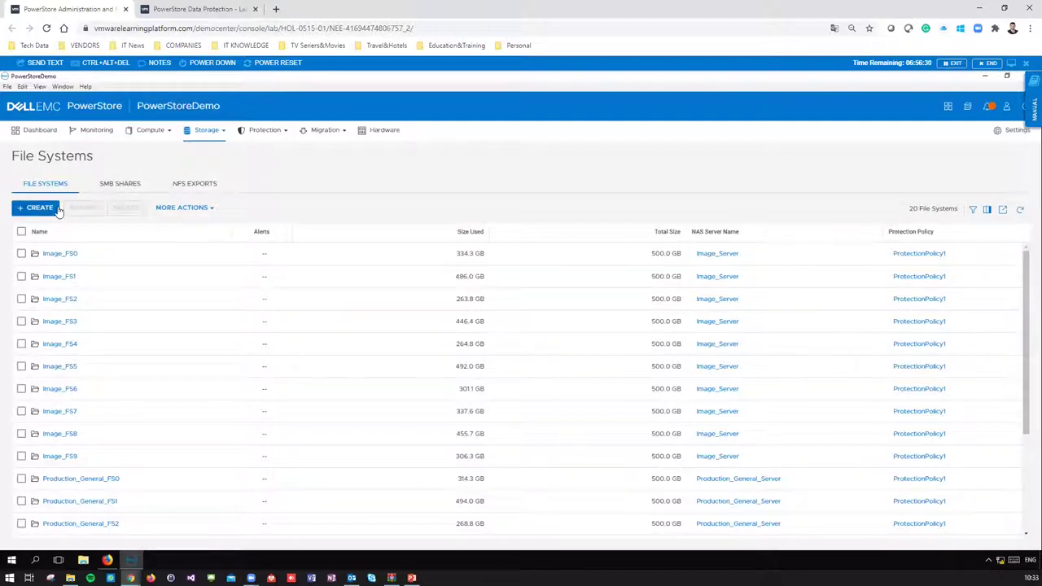
- Review the existing SMB shares and NFS exports, selecting the Image_FS0 export
left_click(118, 185)
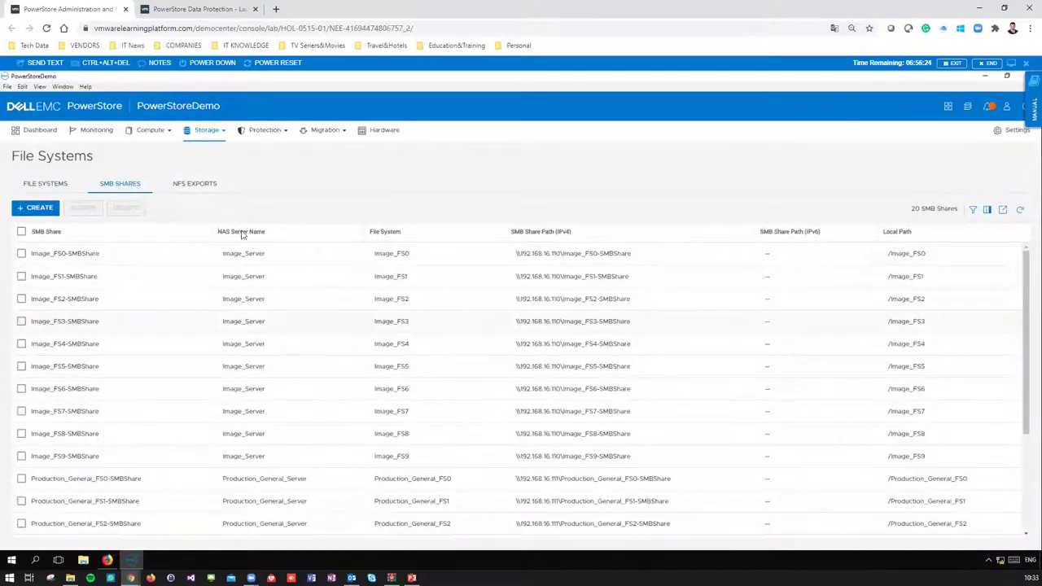
left_click(203, 184)
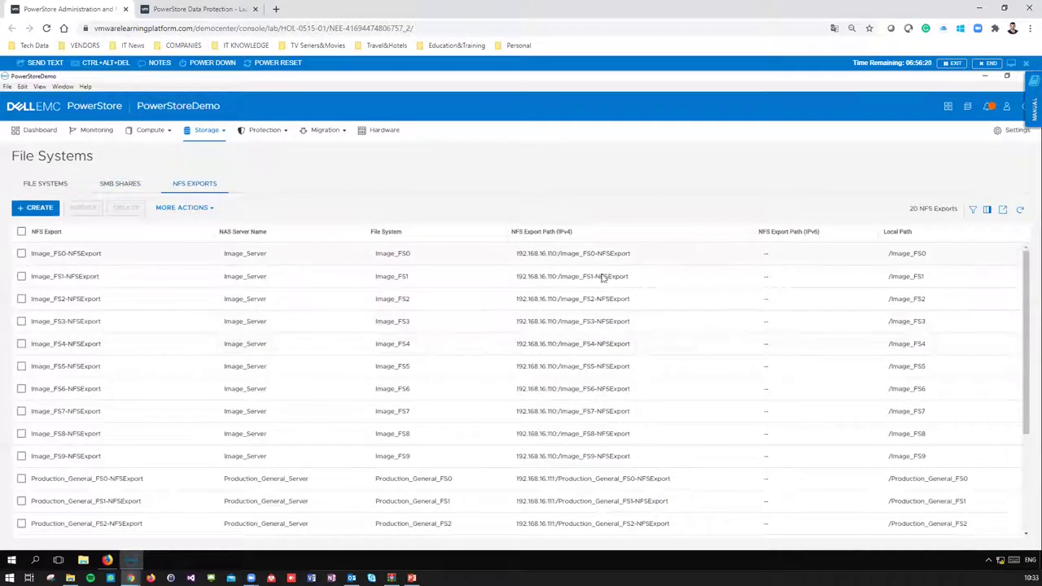
left_click_drag(583, 257, 514, 255)
left_click(515, 256)
left_click(138, 187)
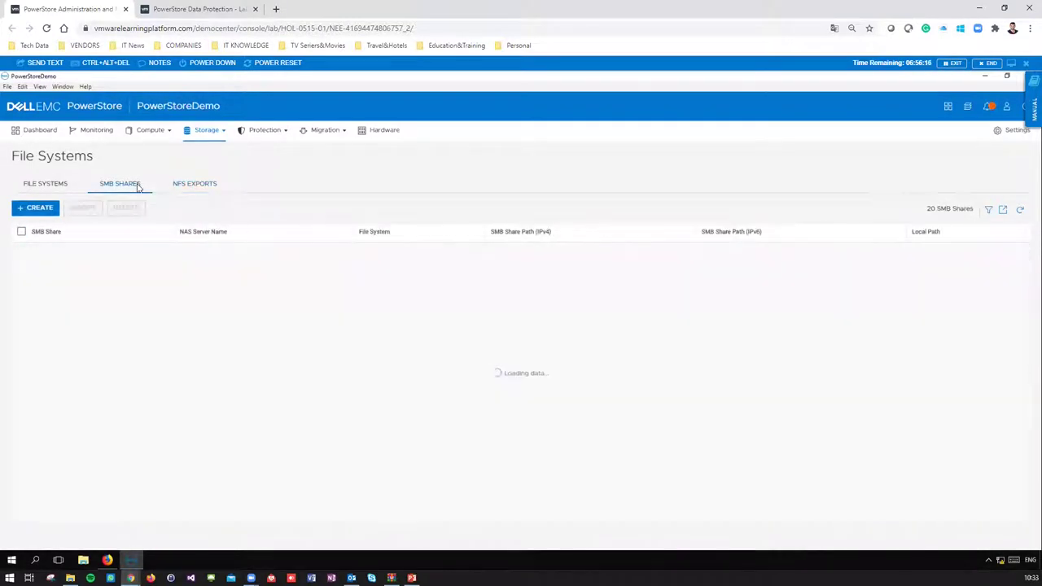
- Start a new file system, cancel it, and go to the NAS Servers list
left_click(43, 188)
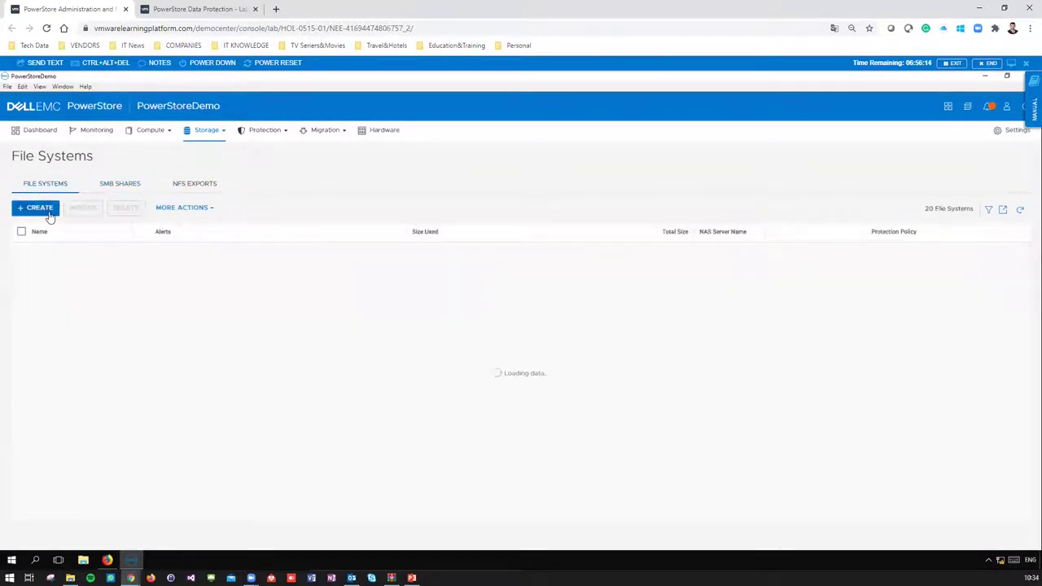
left_click(37, 207)
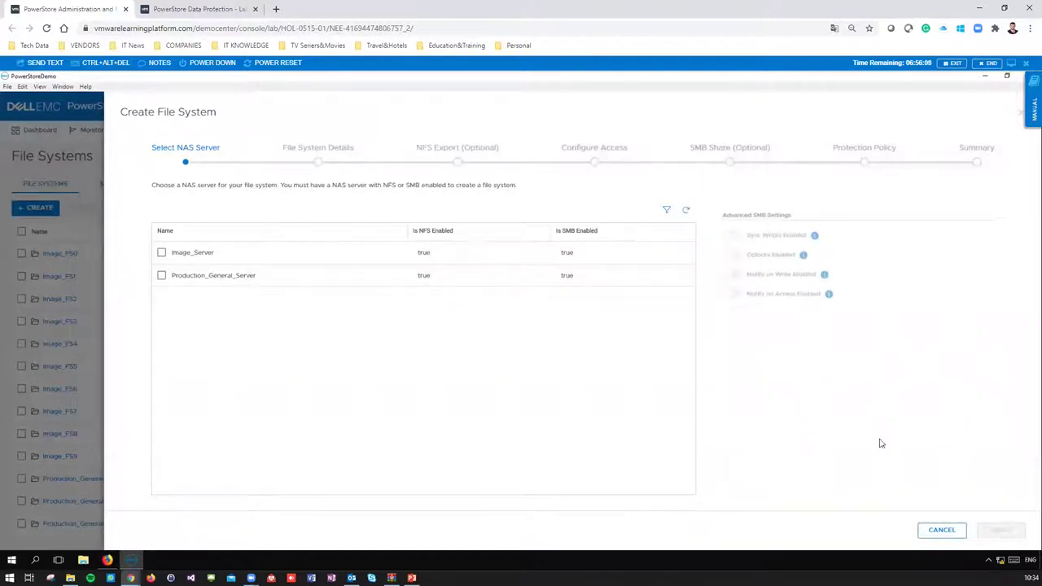
left_click(942, 530)
left_click(210, 130)
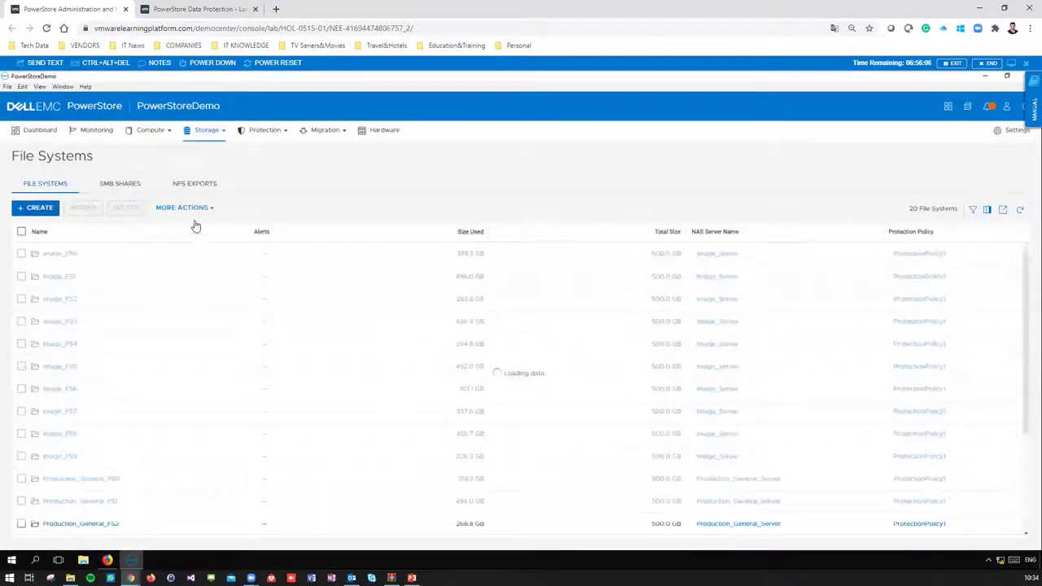
left_click(147, 244)
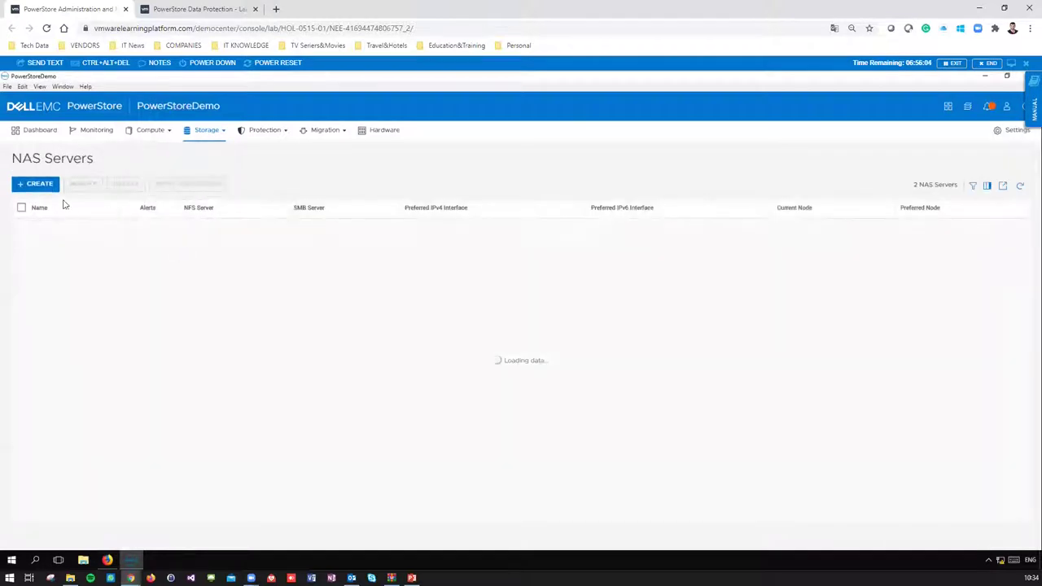
left_click(36, 183)
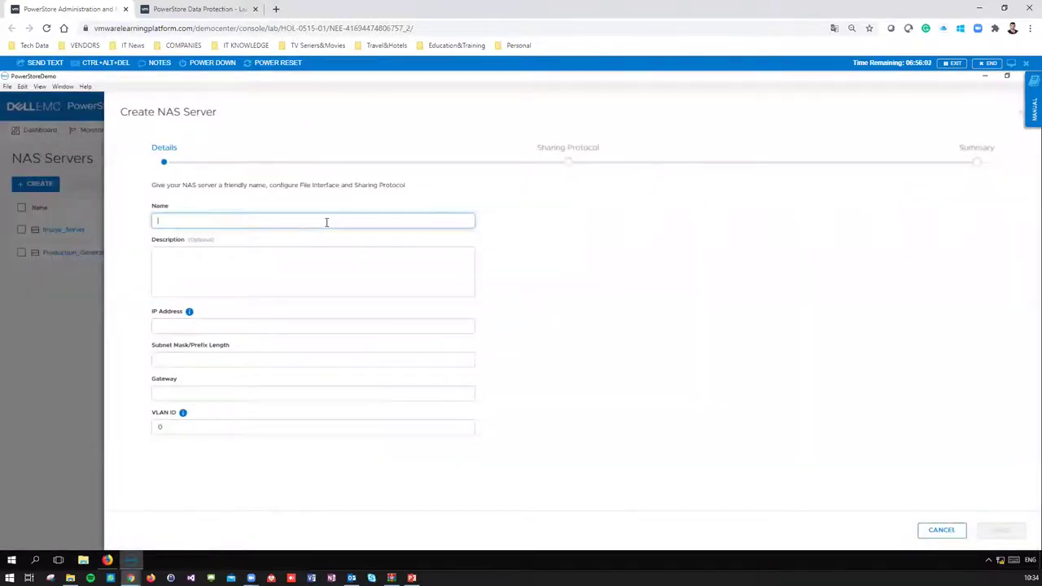
type("Demo NAS Server")
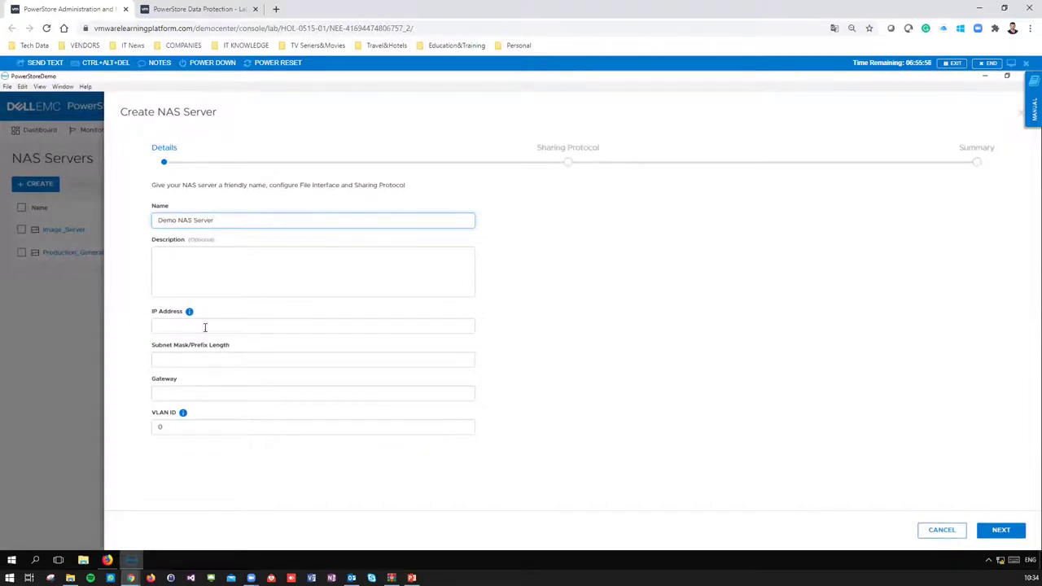
left_click(942, 533)
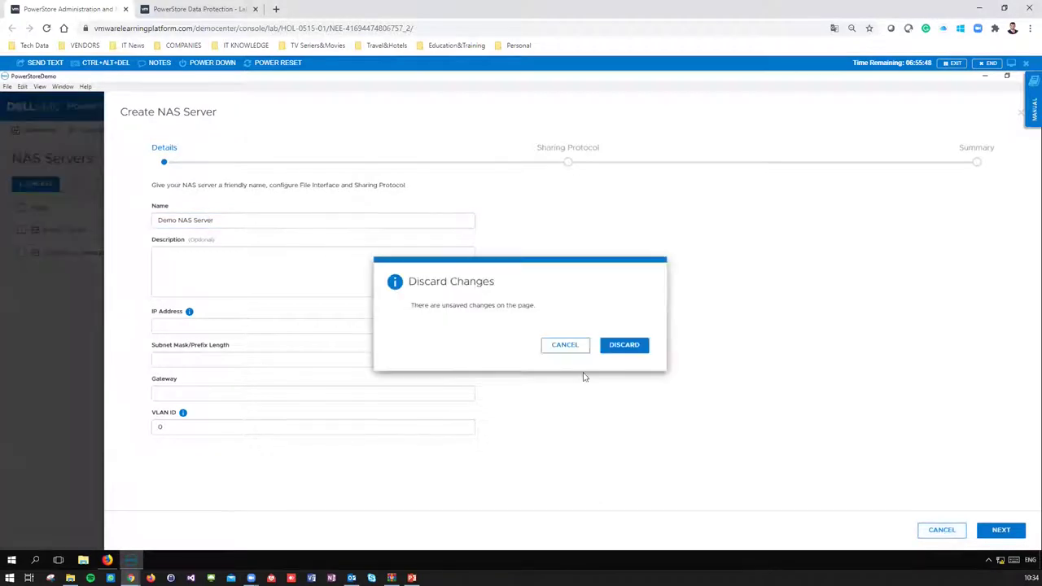
left_click(624, 345)
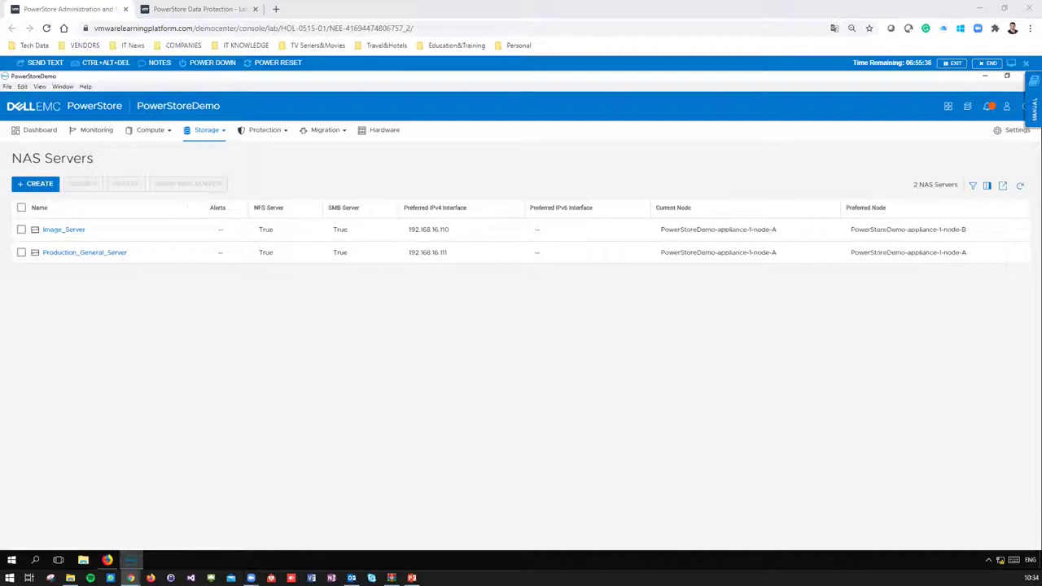
- Open host ESX_192.168.16.50_FC's details from Hosts & Host Groups, then view all volumes
left_click(204, 132)
left_click(149, 130)
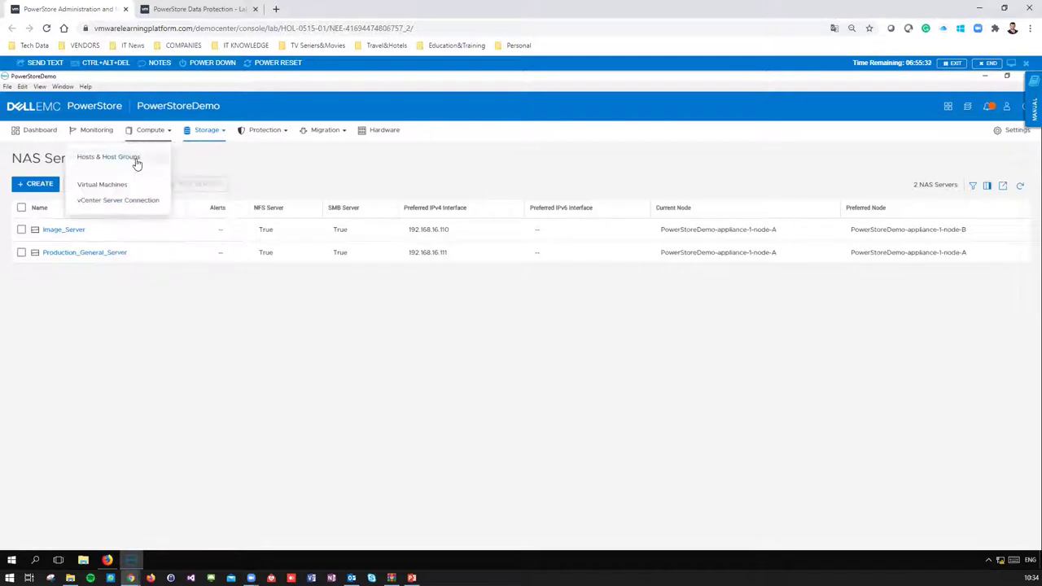
left_click(145, 155)
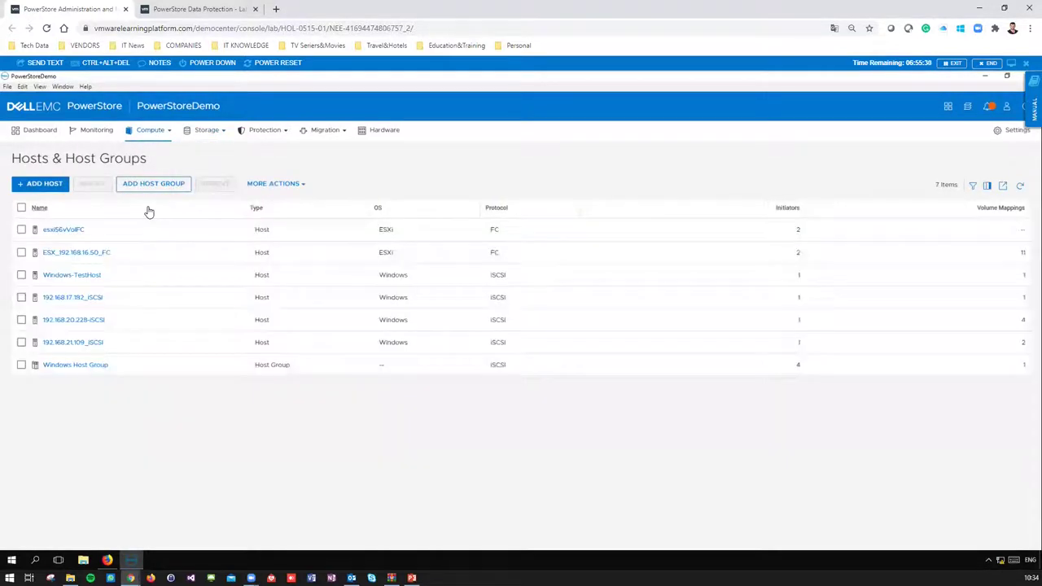
left_click(92, 255)
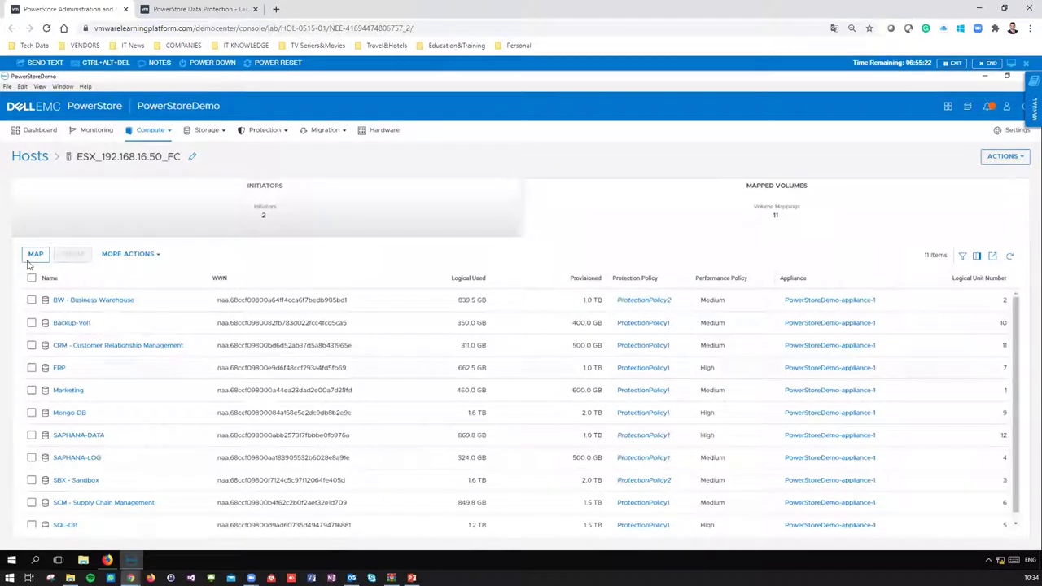
left_click(204, 155)
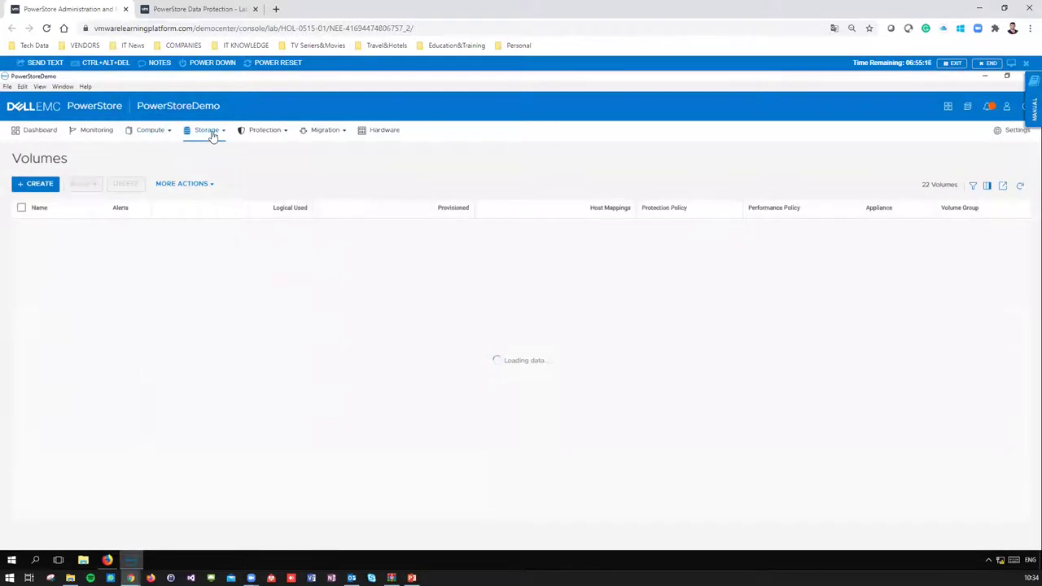
- Return to host ESX_192.168.16.50_FC and show its 11 mapped volumes
left_click(205, 132)
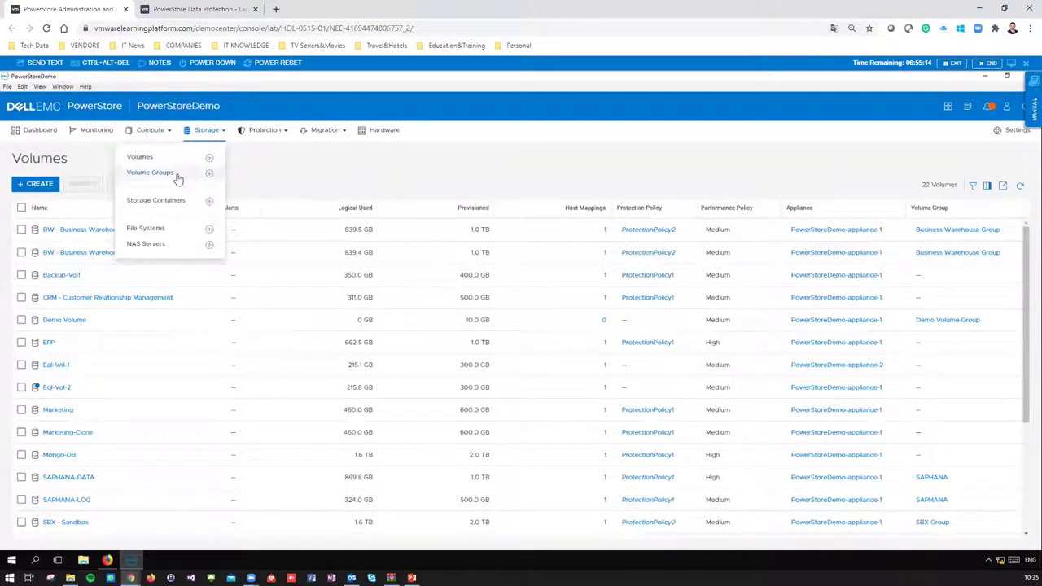
left_click(158, 133)
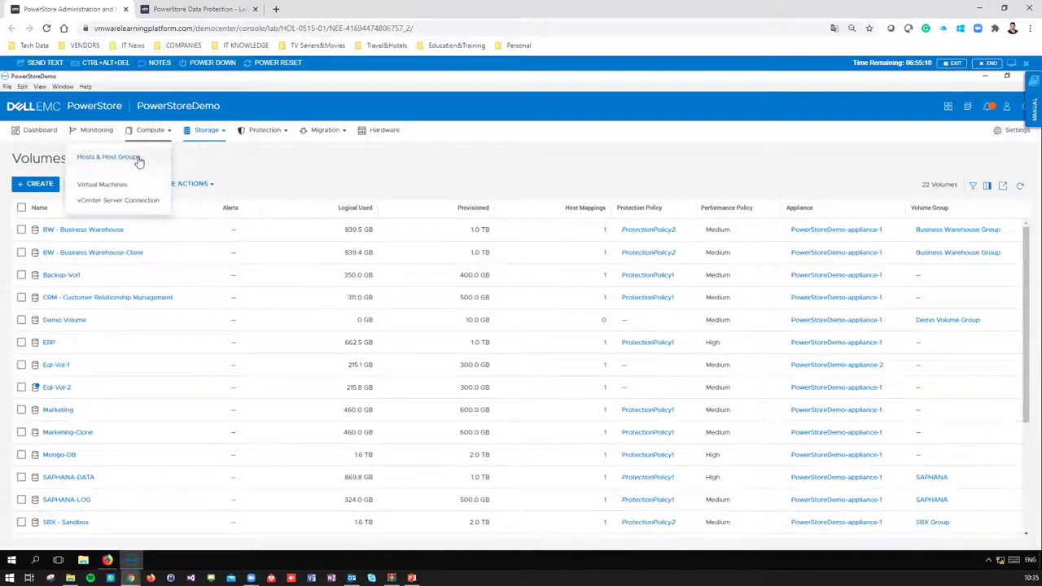
left_click(109, 157)
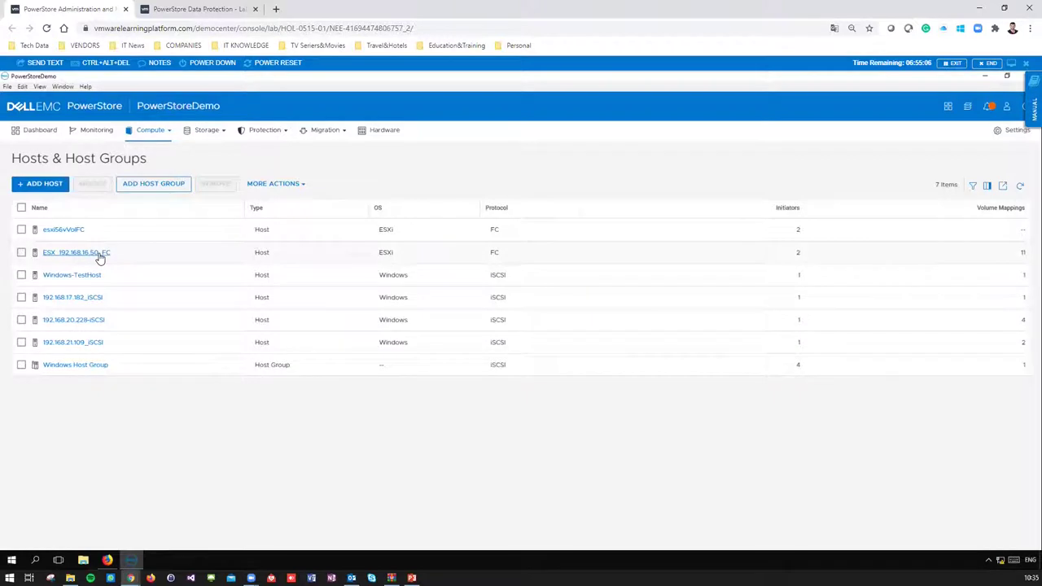
left_click(97, 254)
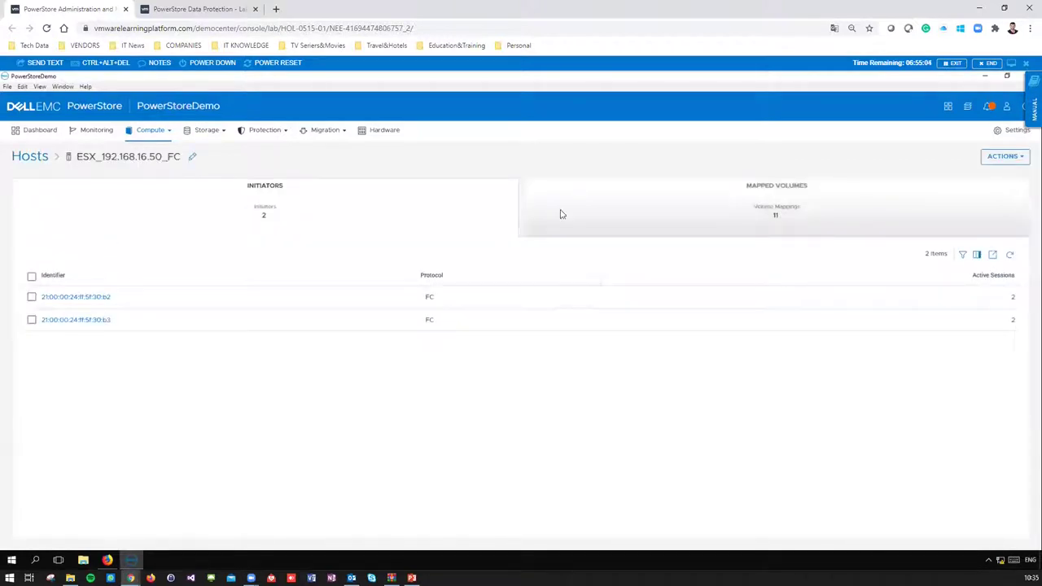
left_click(787, 213)
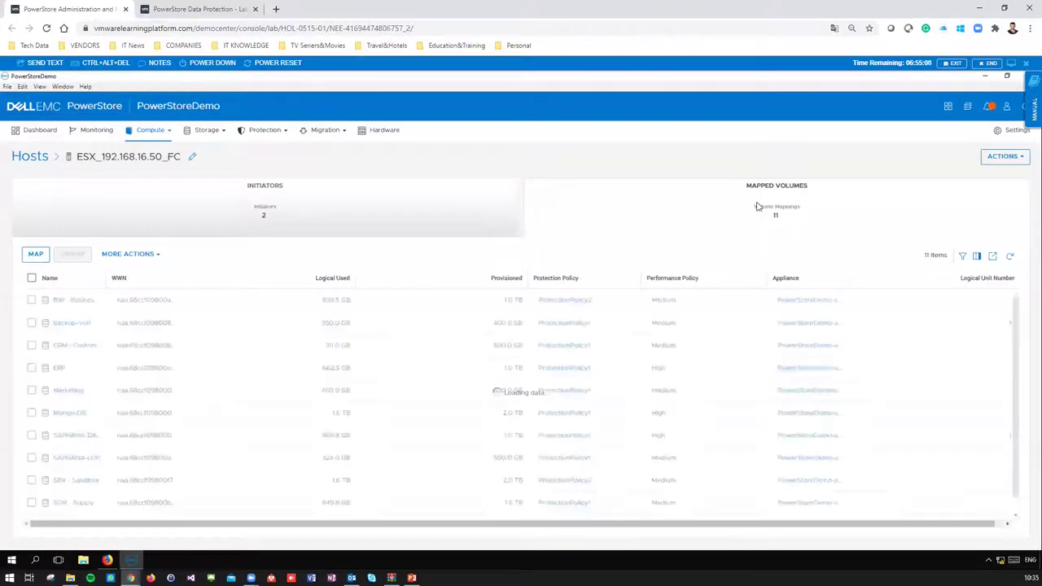
- Map Demo Volume to the host, proceeding past the connectivity warning
left_click(36, 255)
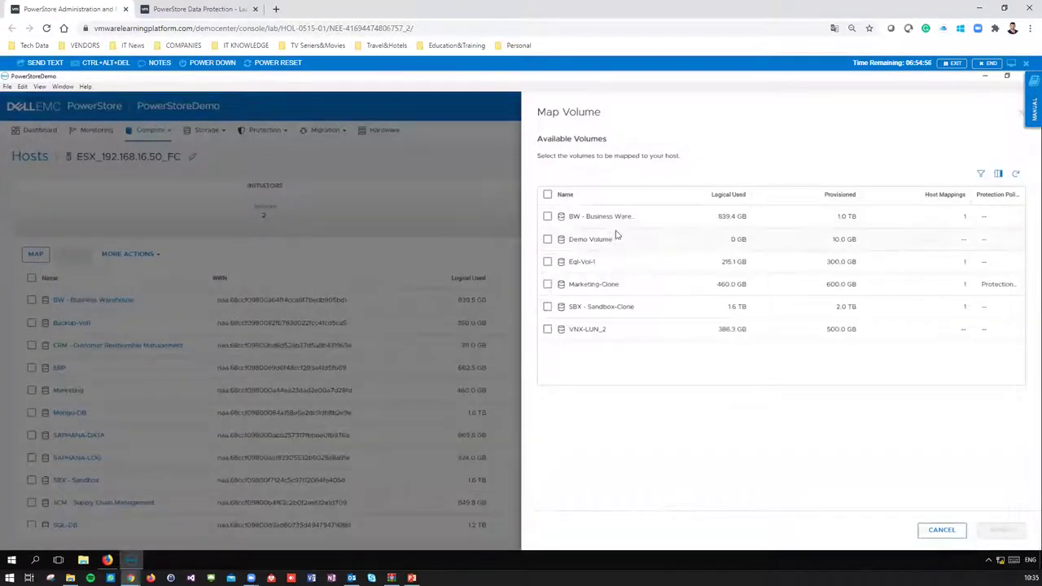
left_click(547, 239)
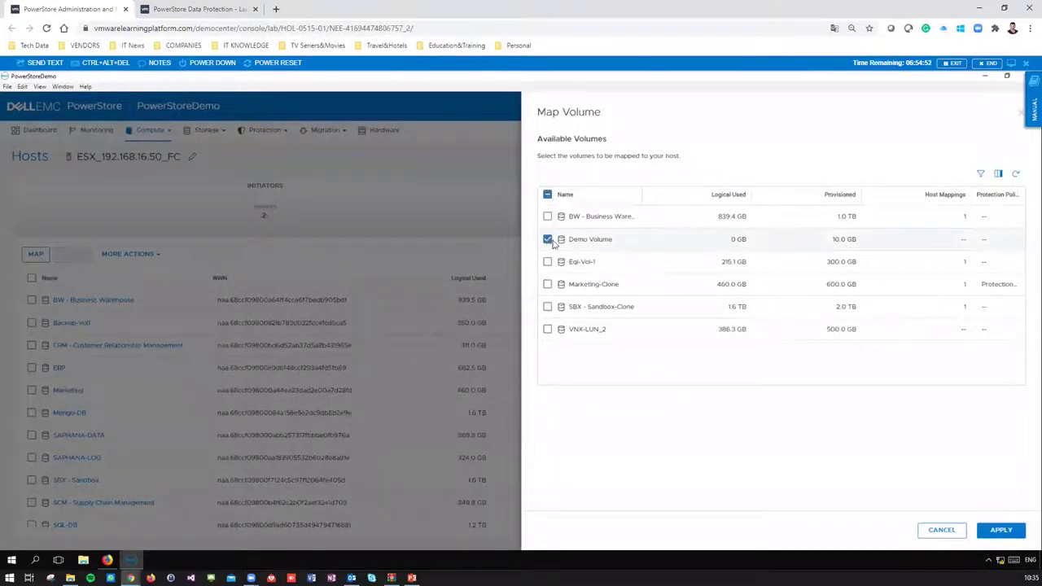
left_click(1001, 530)
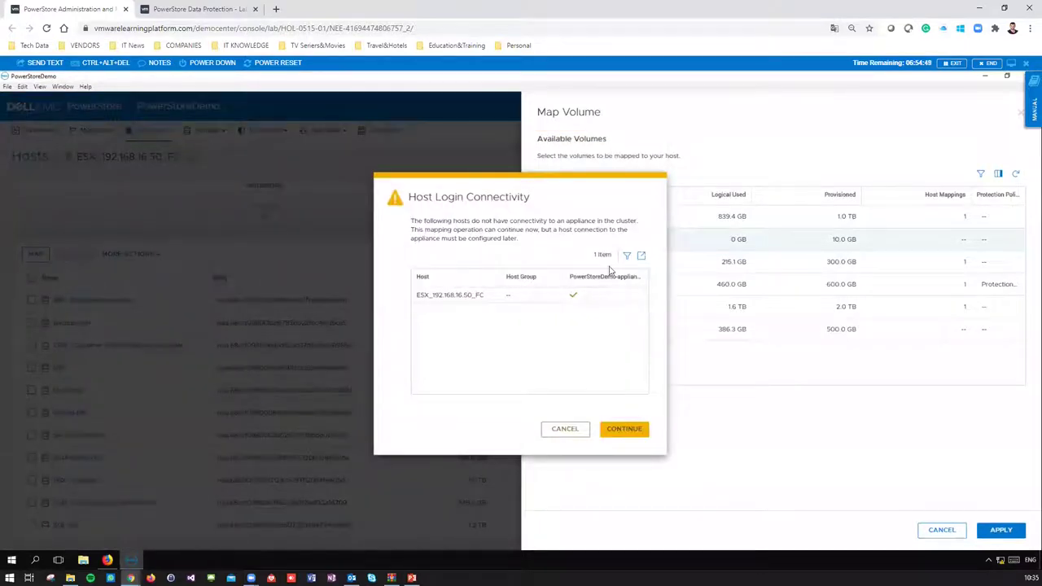
left_click(629, 428)
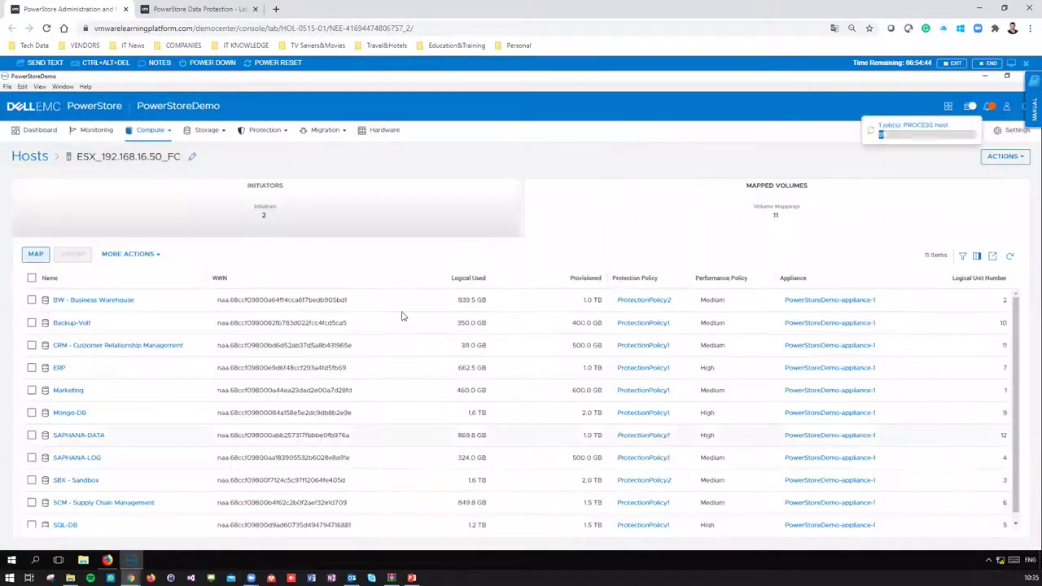
- Check the mapping job in Recent Jobs, then open the Volumes list
left_click(969, 109)
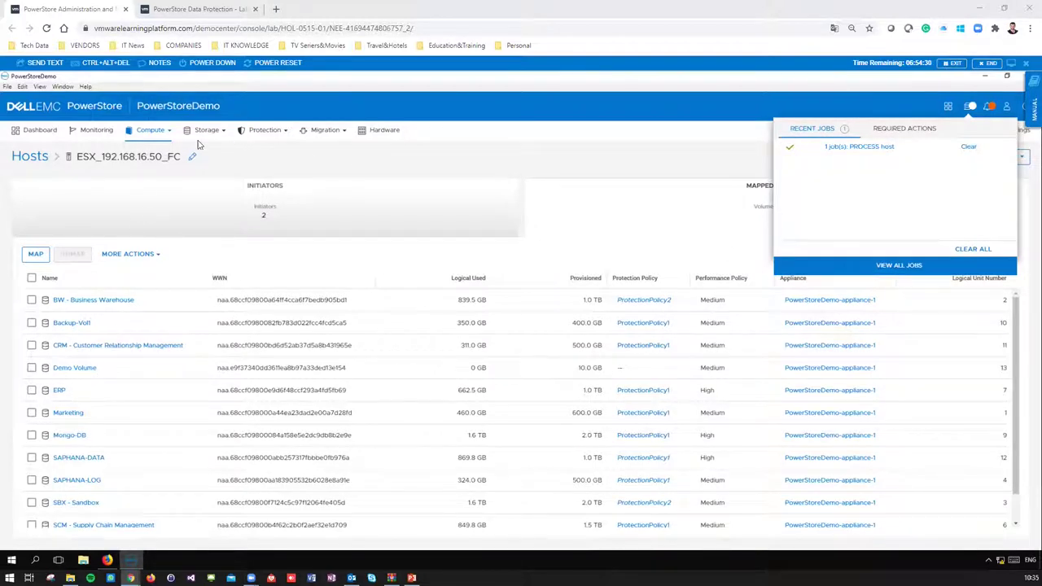
left_click(205, 132)
left_click(185, 160)
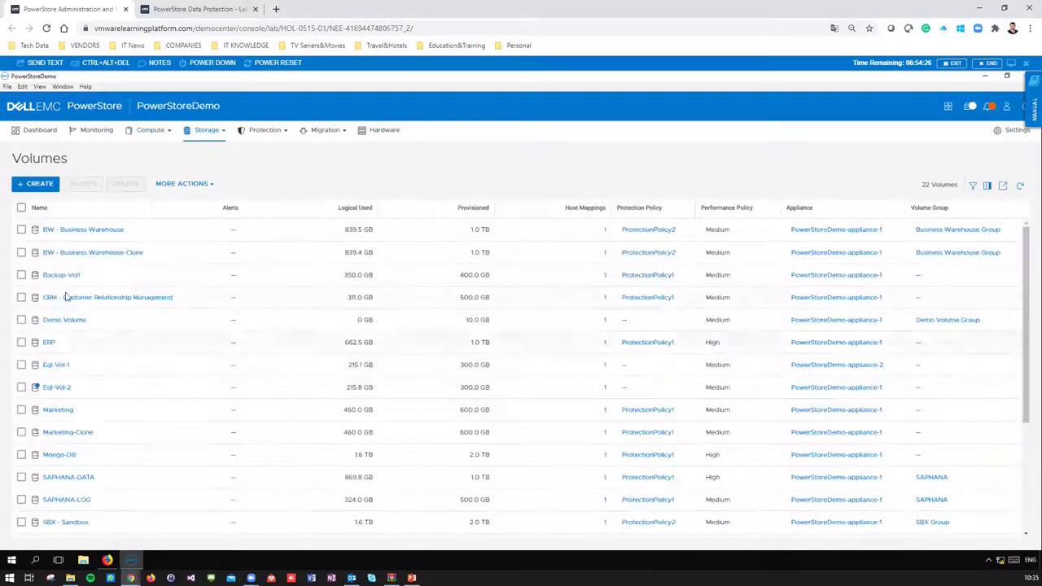
- Open Demo Volume and show its host mapping to ESX_192.168.16.50_FC as LUN 13
left_click(69, 322)
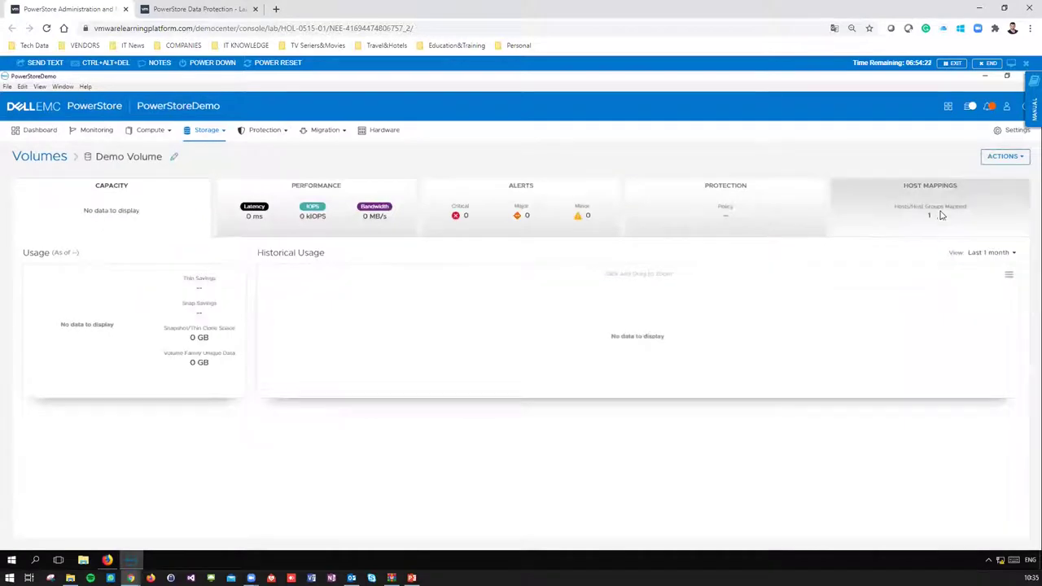
left_click(932, 214)
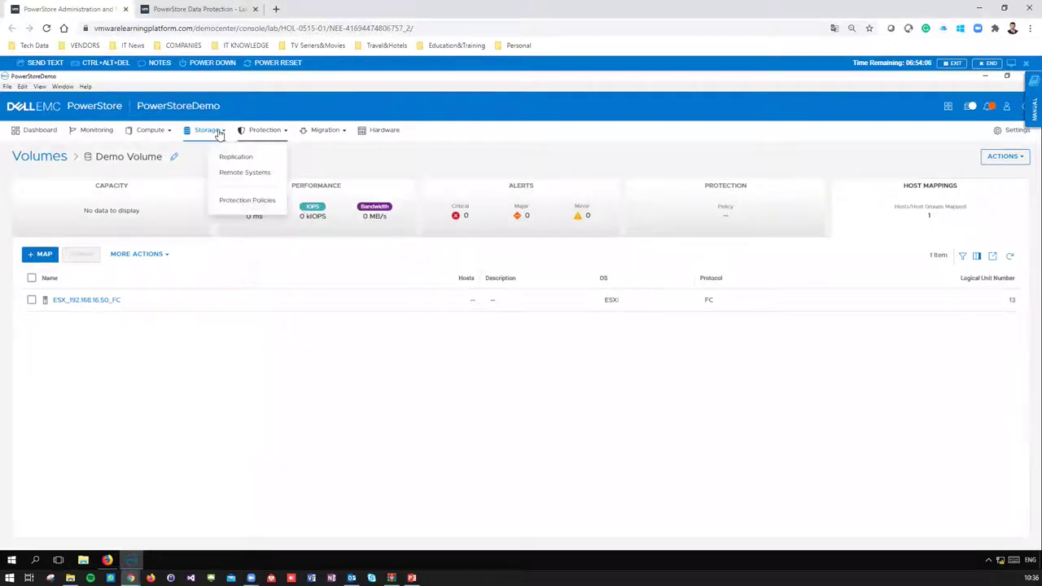
- Start creating a NAS server named NAS DEMO from the NAS Servers page
mouse_move(219, 134)
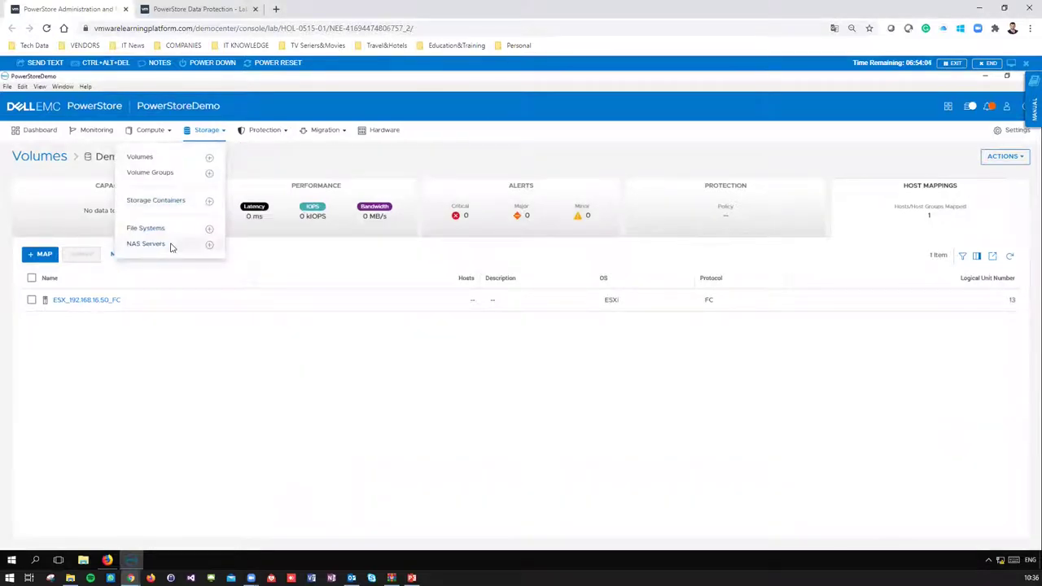
left_click(171, 246)
left_click(31, 186)
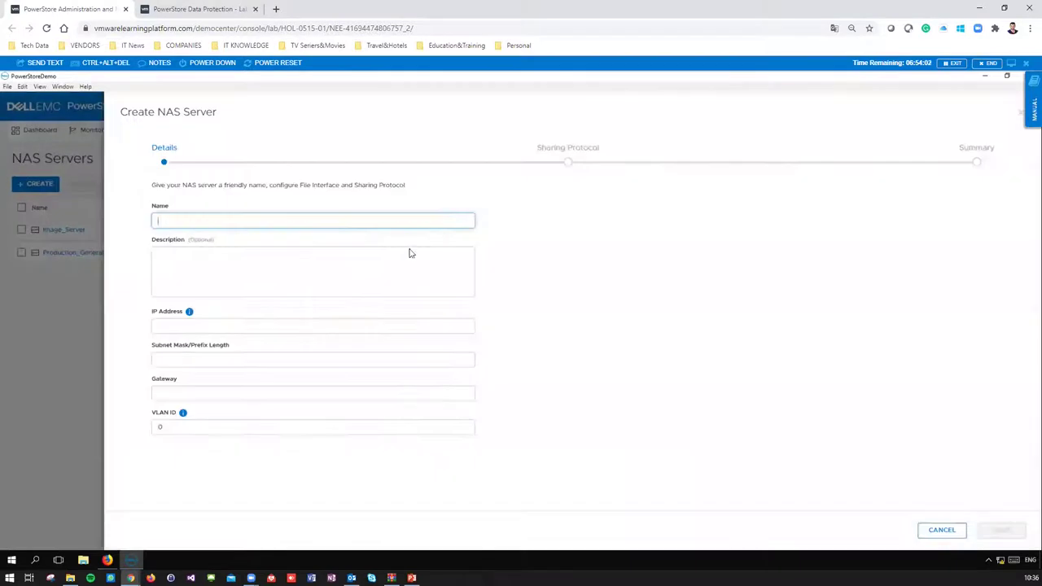
type("NAS DEMO")
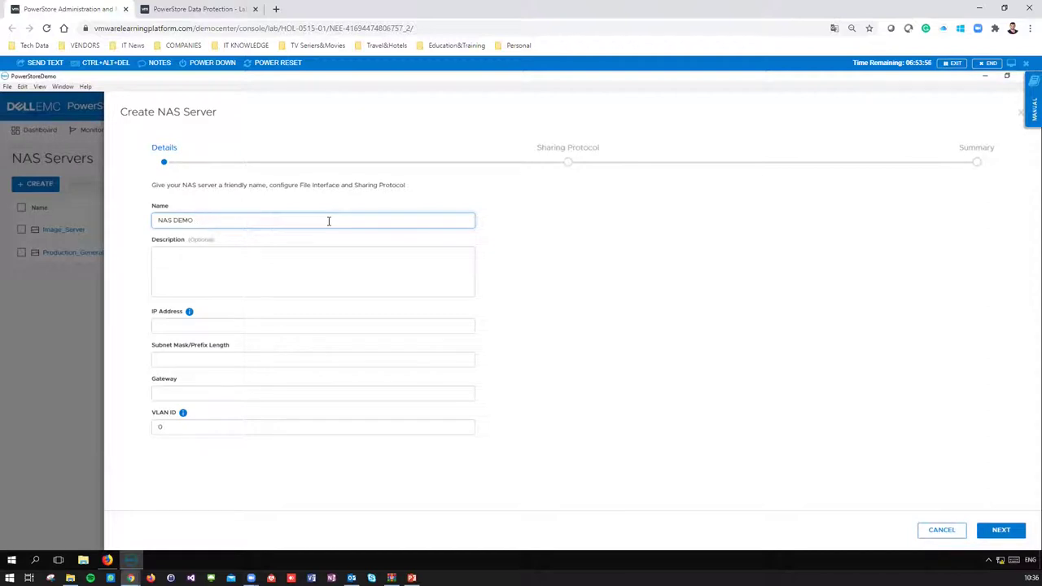
- Enter IP 192.168.16.200, subnet mask 24 and gateway 192.168.16.1, then continue
left_click(189, 327)
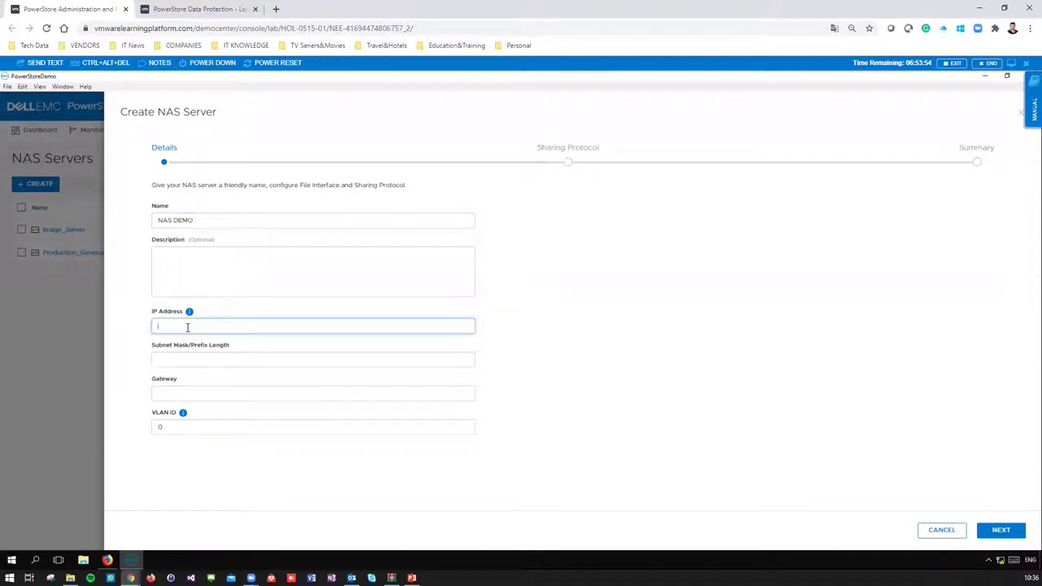
type("192.168")
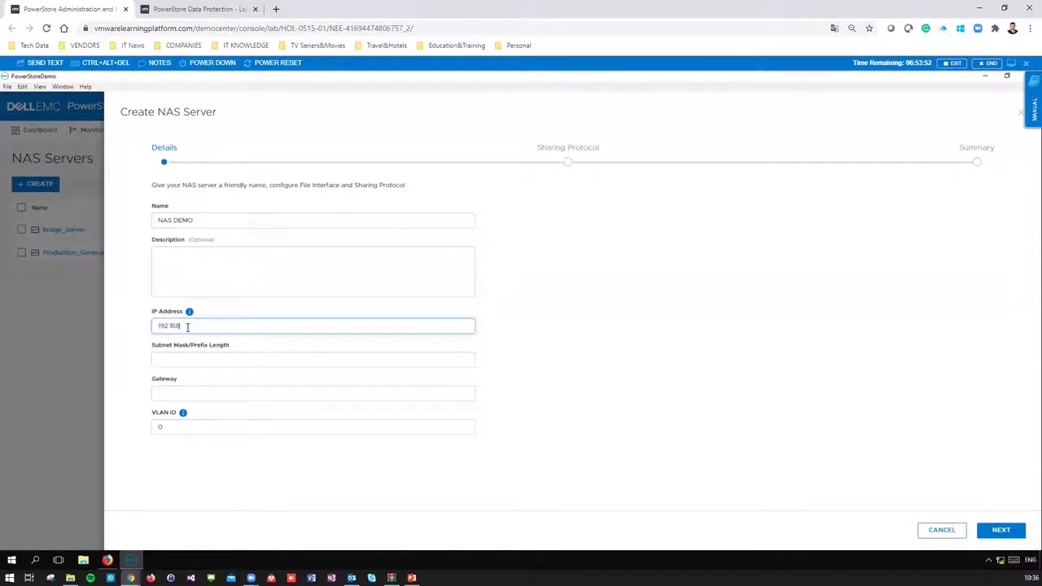
type(".16.200")
left_click(197, 363)
type("2")
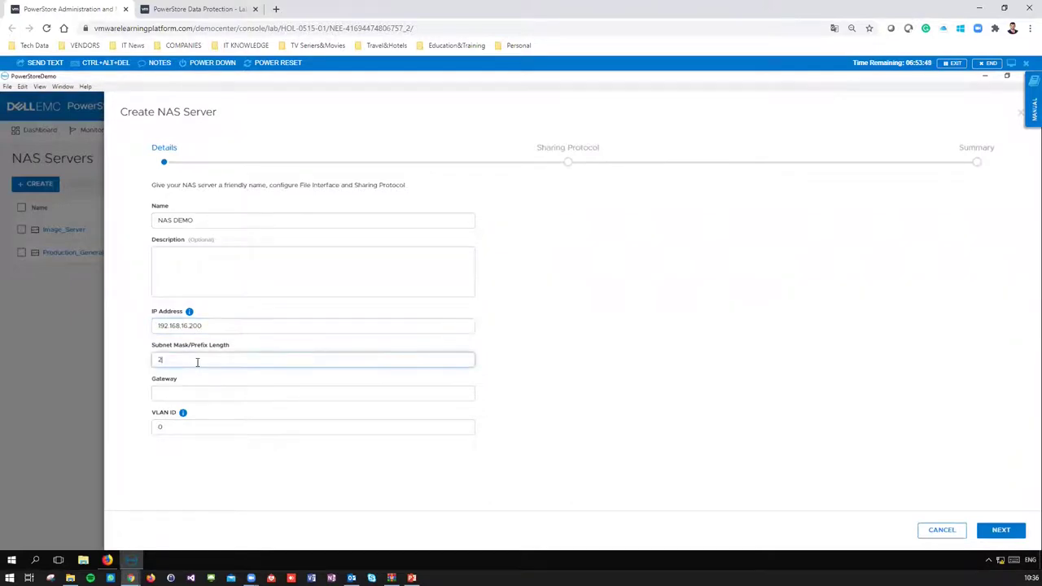
type("4")
left_click(199, 398)
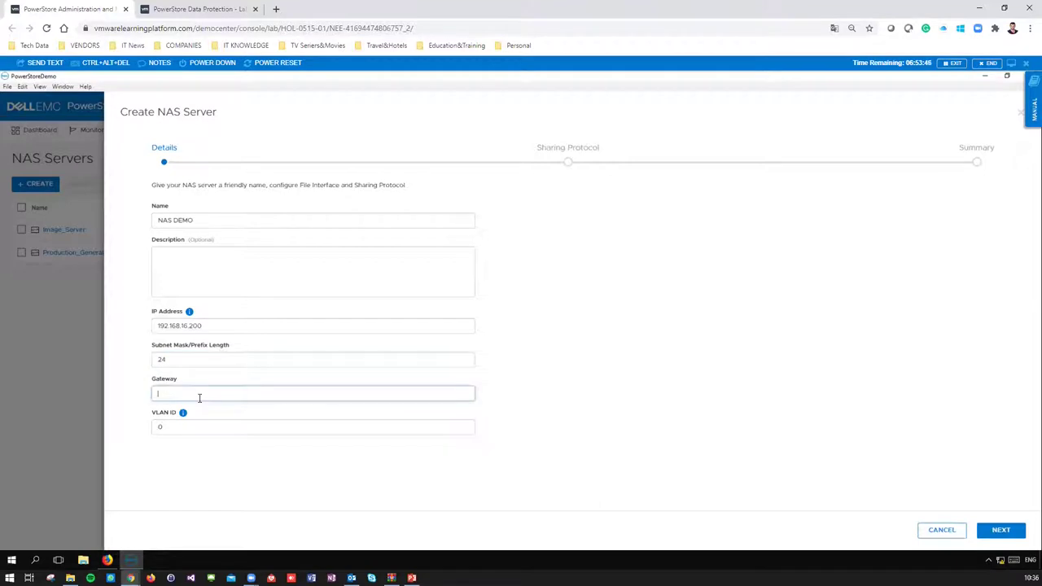
type("192.168.16.1")
left_click(997, 533)
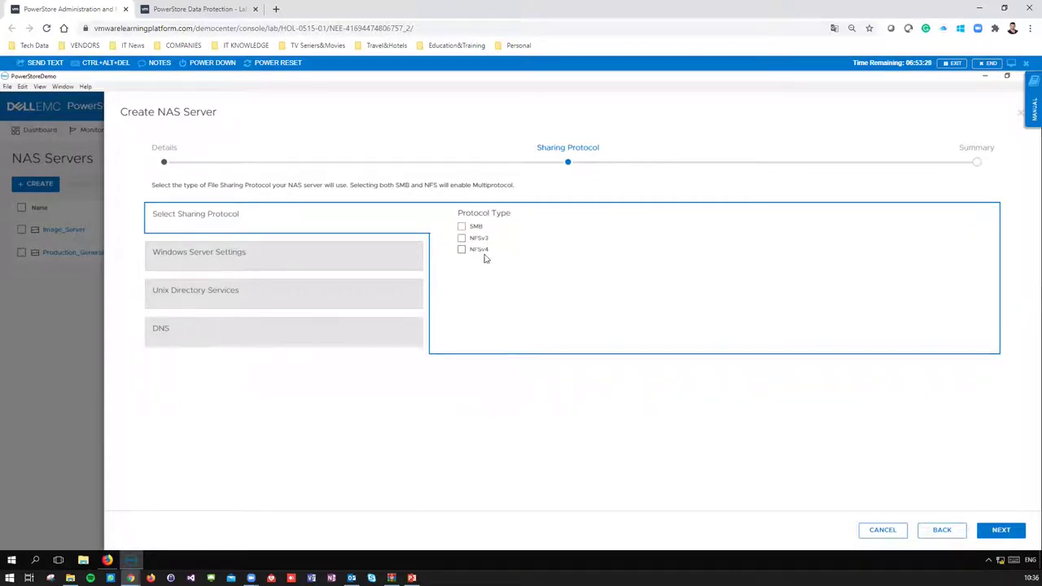
- Enable SMB, NFSv3 and NFSv4 sharing protocols for the NAS server
left_click(461, 226)
left_click(462, 238)
left_click(461, 250)
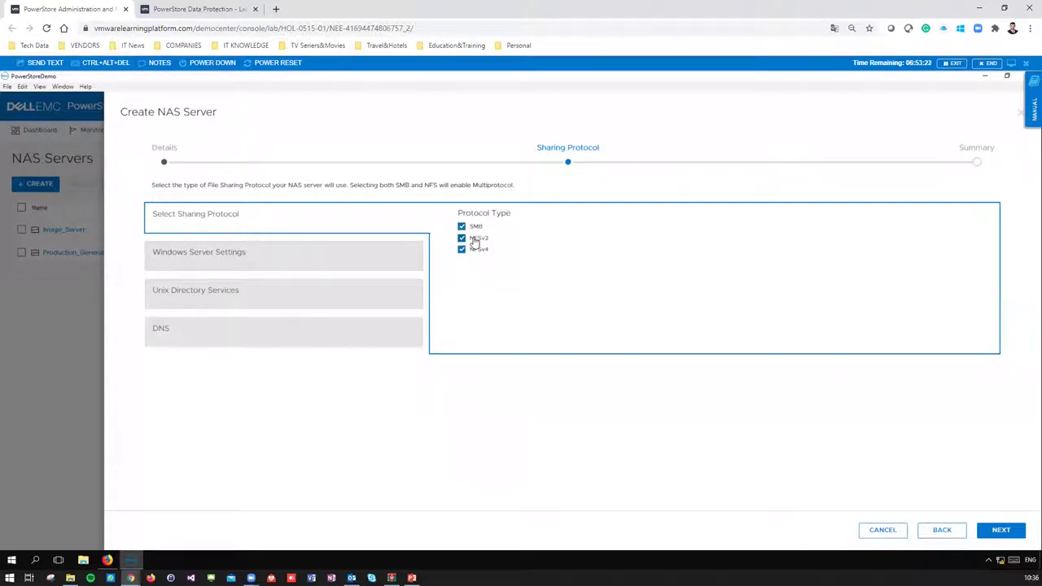
left_click(1006, 530)
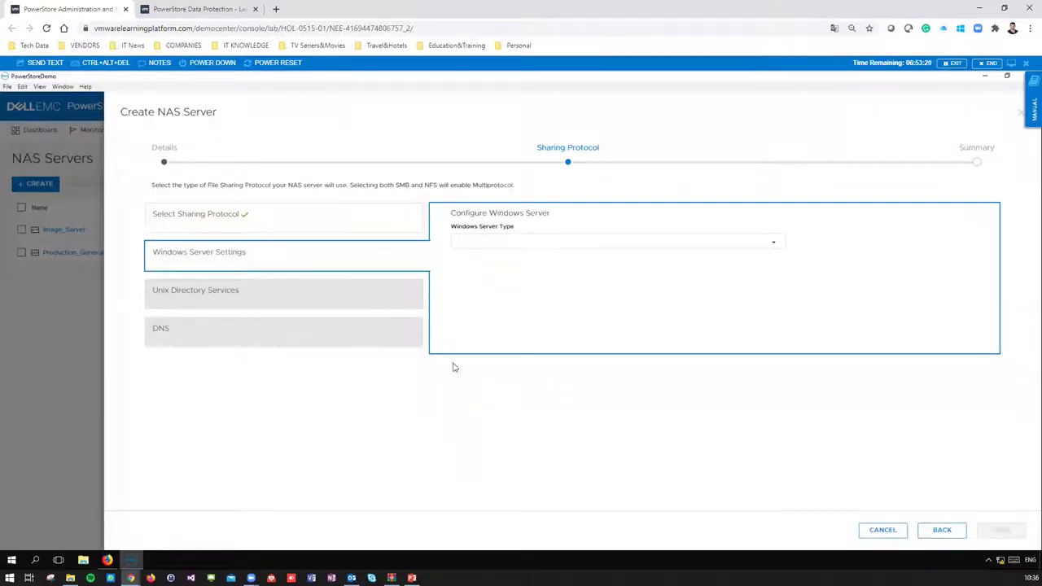
- Make the Windows server Standalone with workgroup 'Demo' and NetBIOS name 'Demo'
left_click(508, 245)
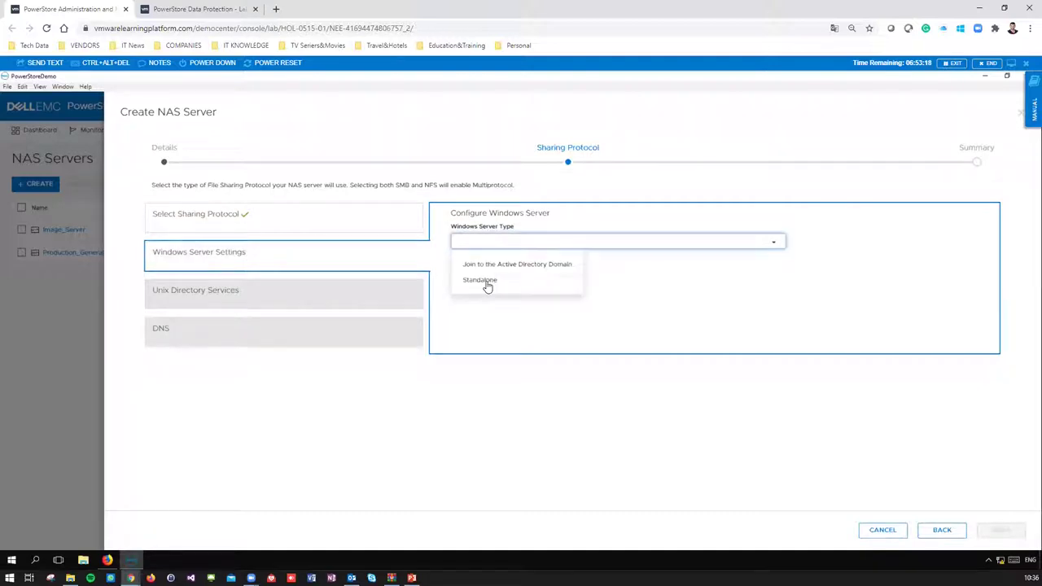
left_click(490, 280)
left_click(530, 248)
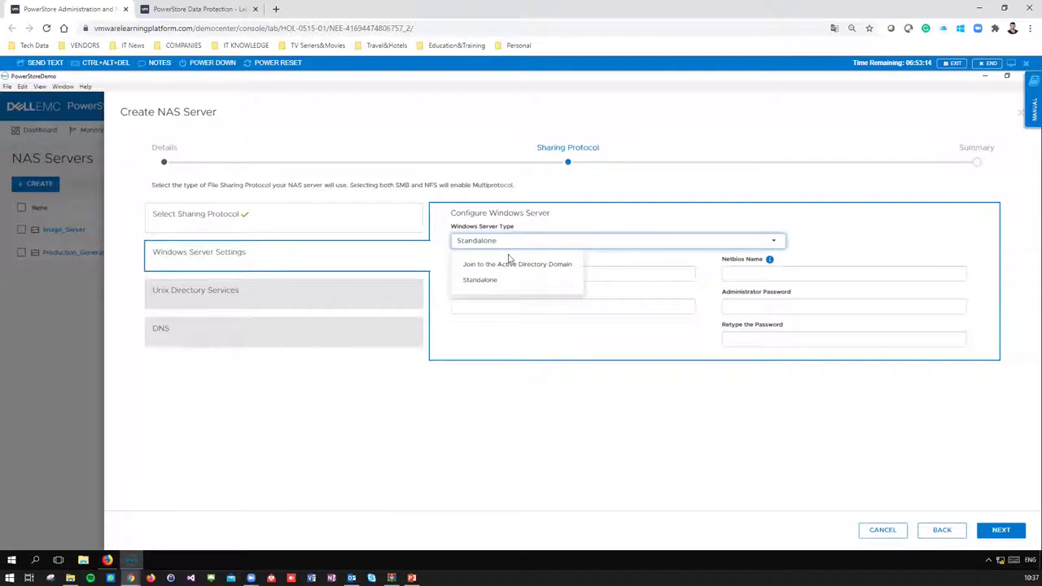
left_click(493, 281)
left_click(506, 281)
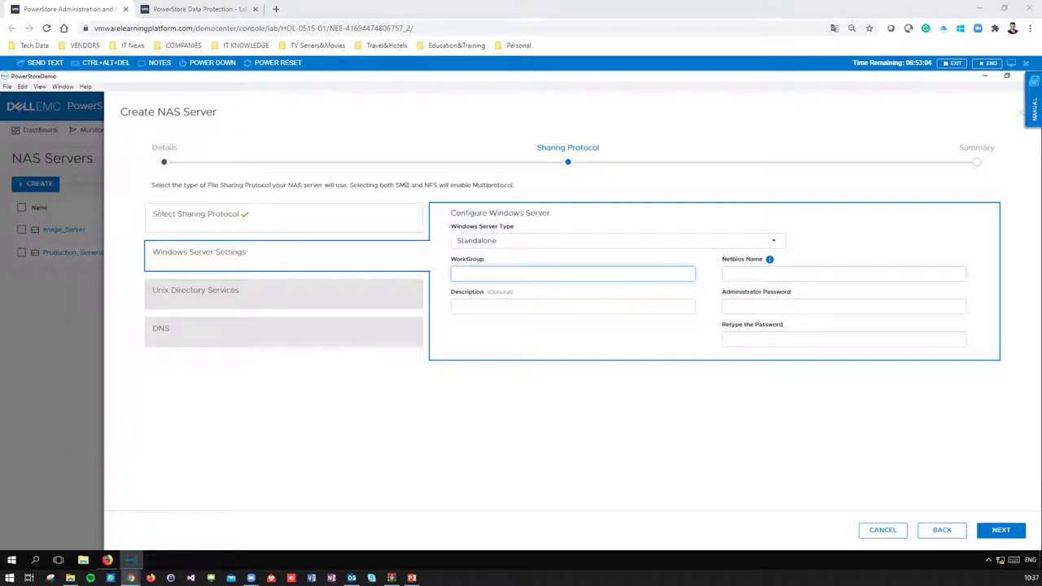
left_click(530, 270)
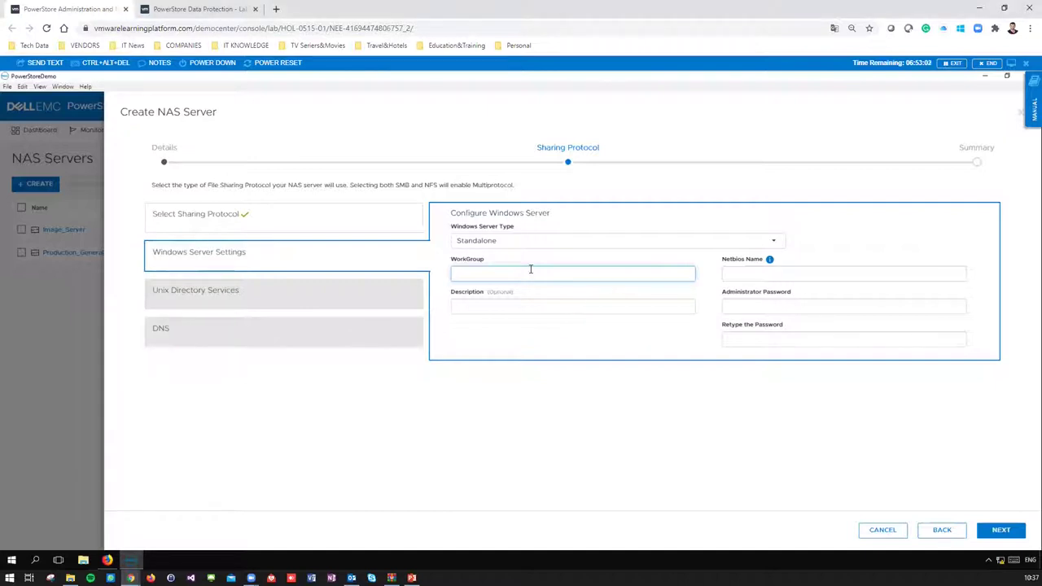
type("Demo")
key("Tab")
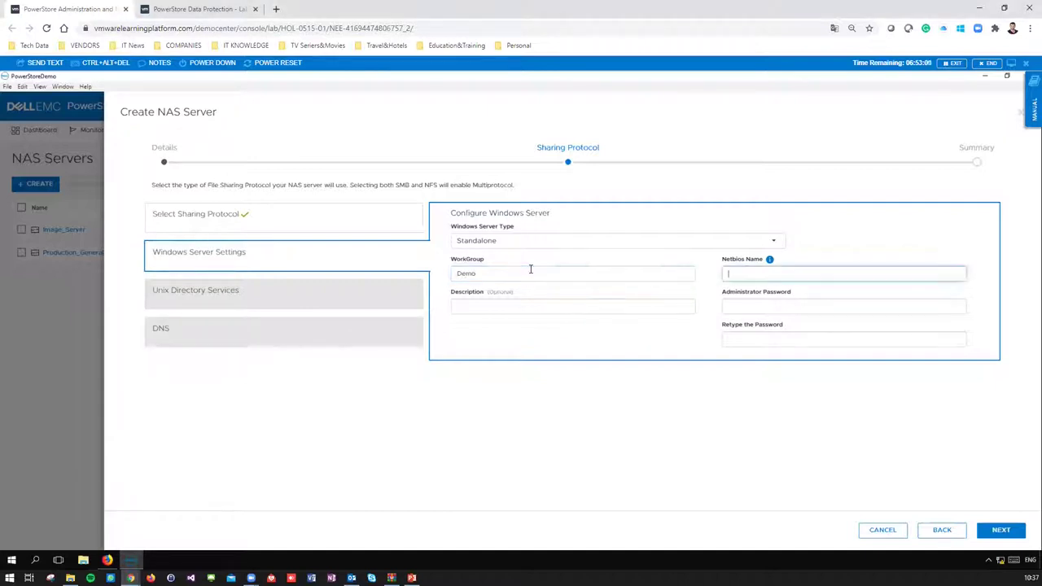
type("Demo")
key("Tab")
key("Tab")
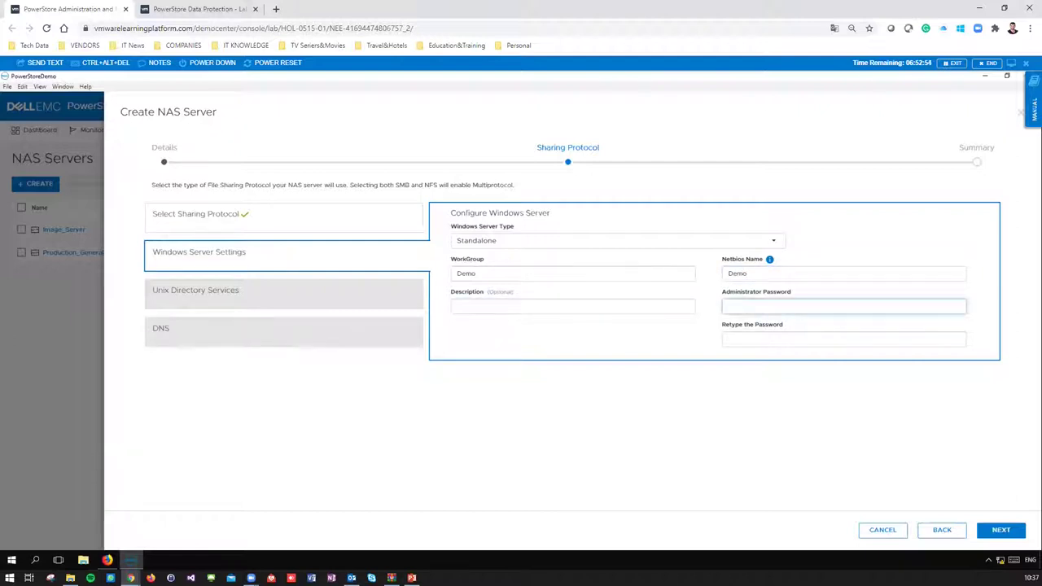
- Paste the administrator password into both fields and continue through Unix directory and DNS to Summary
left_click(736, 307)
key("ctrl+v")
left_click(453, 354)
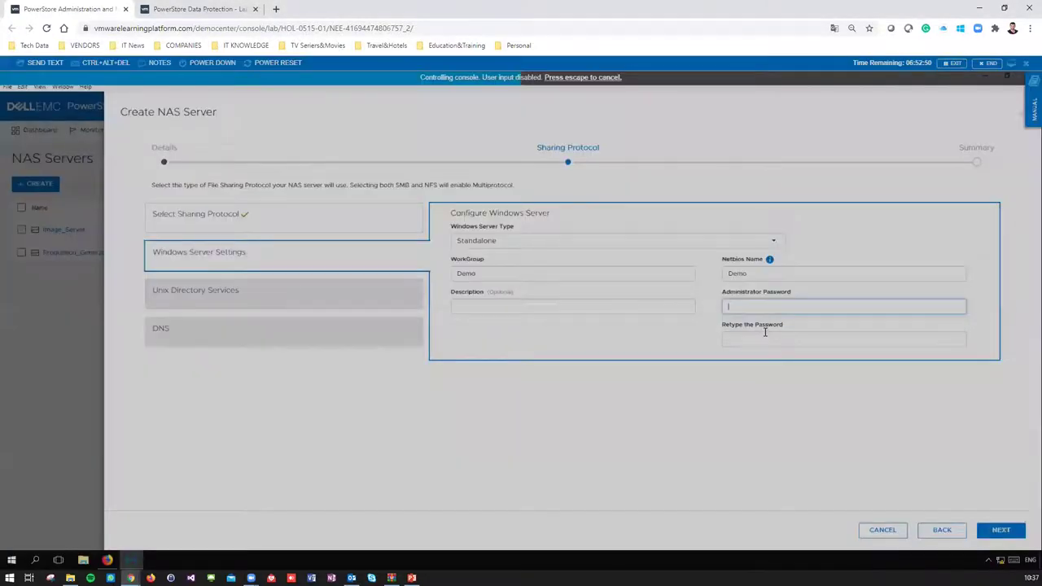
left_click(763, 340)
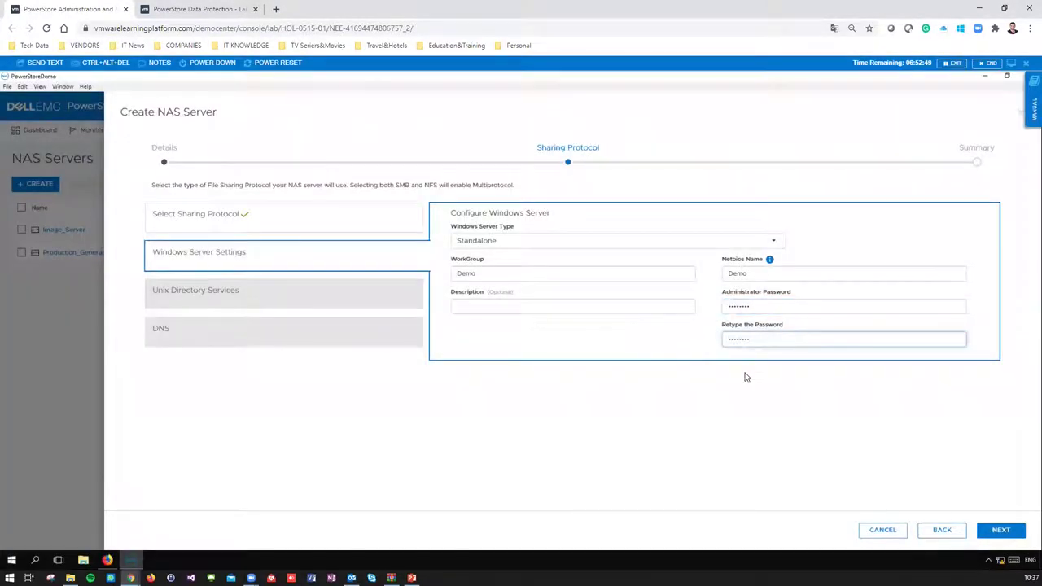
left_click(1001, 531)
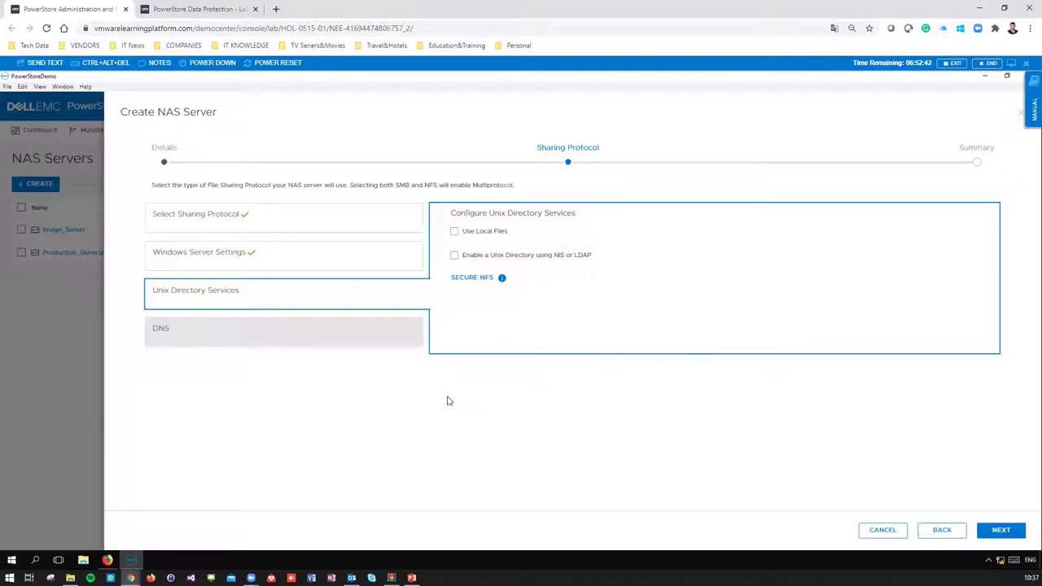
left_click(1000, 531)
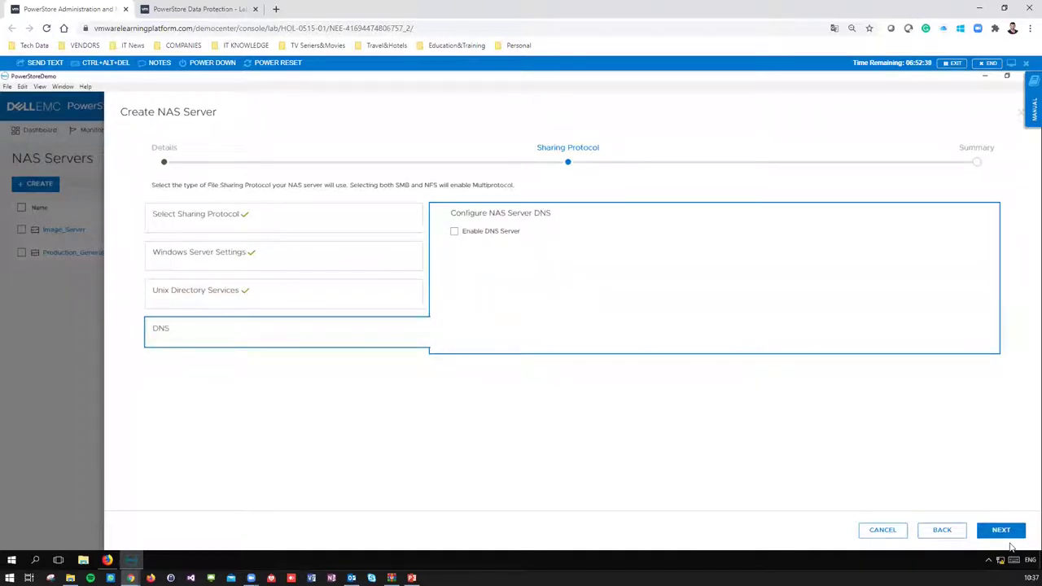
left_click(1012, 533)
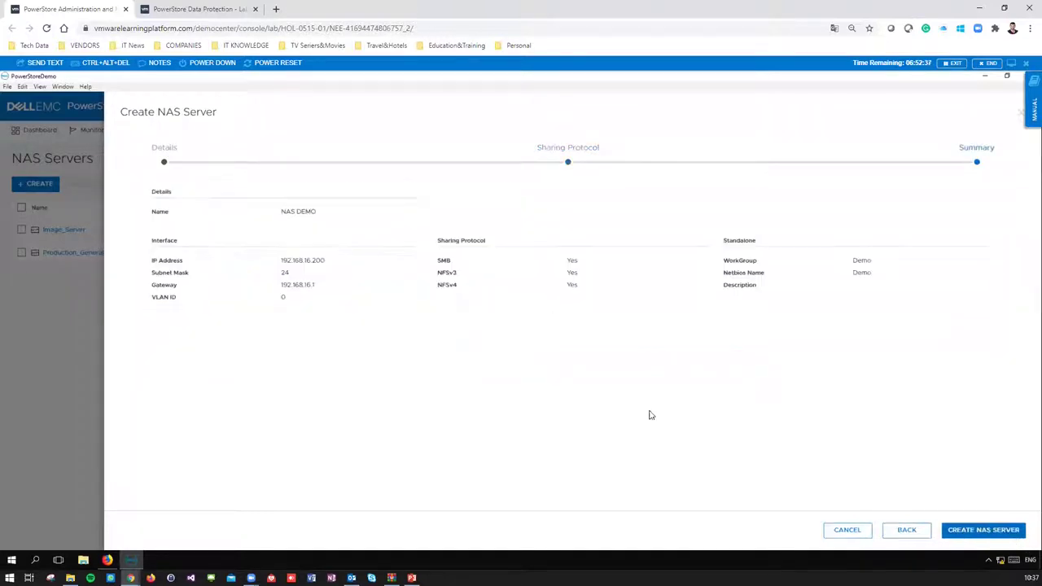
- Create the NAS DEMO server and confirm its job in Recent Jobs
left_click(981, 532)
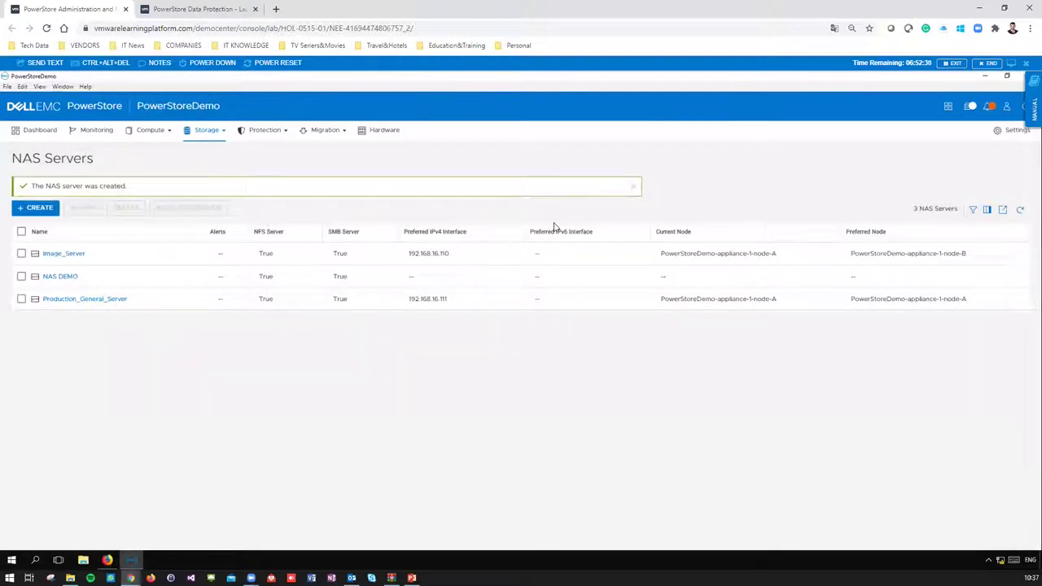
left_click(975, 109)
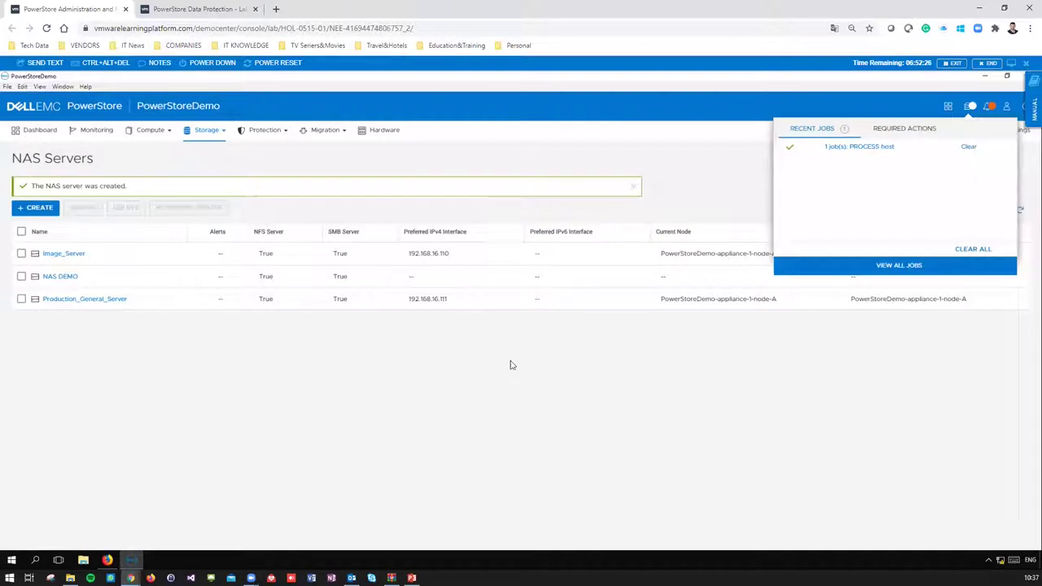
left_click(193, 218)
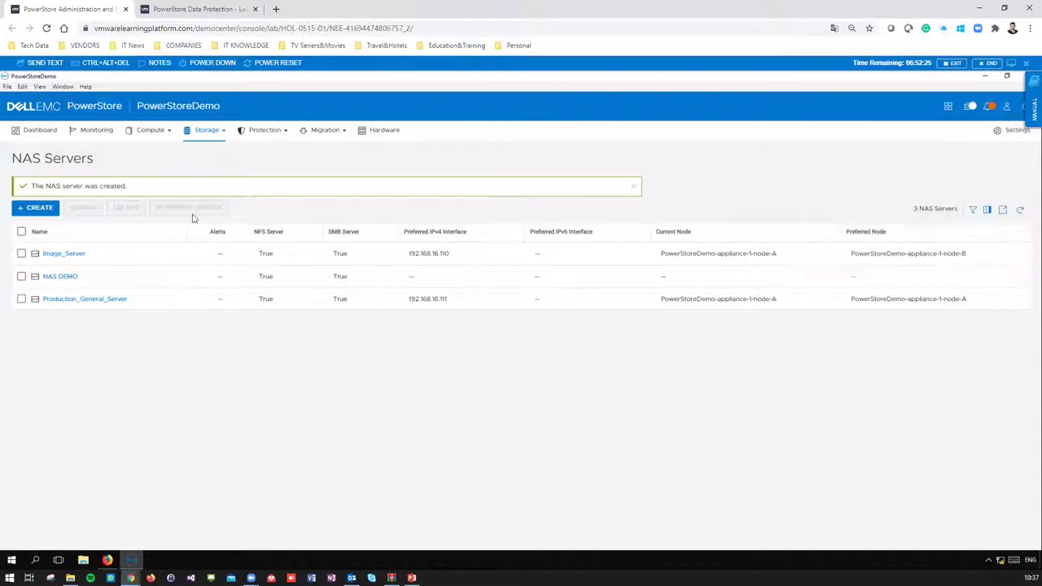
left_click(217, 132)
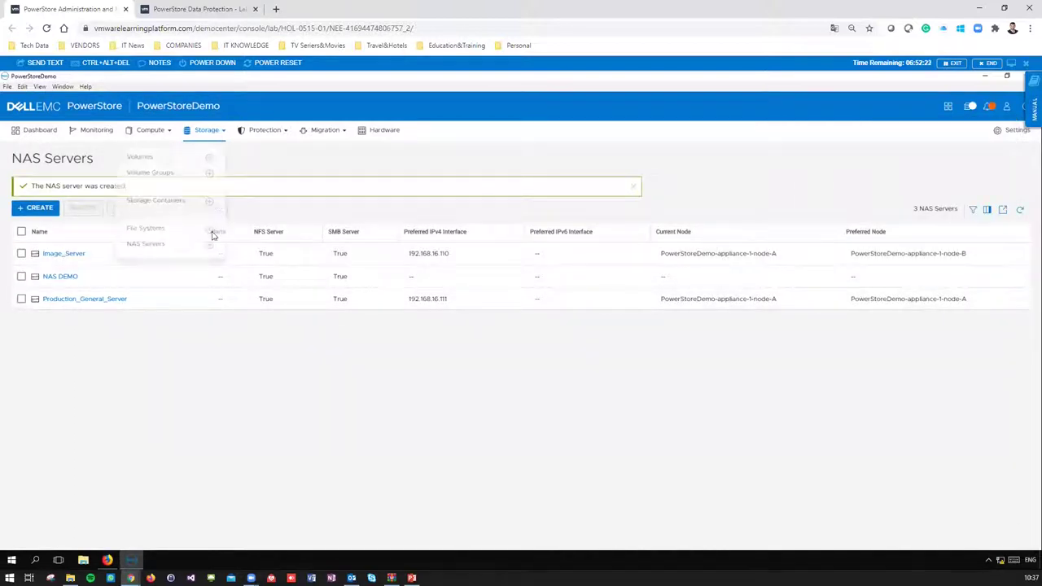
- Start a new file system on the NAS DEMO server from the File Systems page
left_click(155, 230)
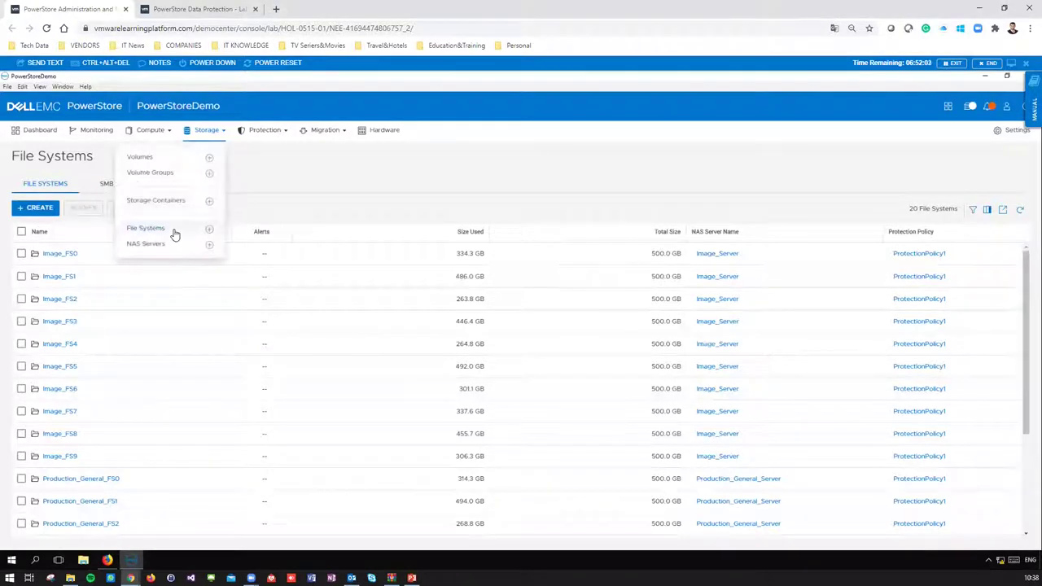
left_click(43, 210)
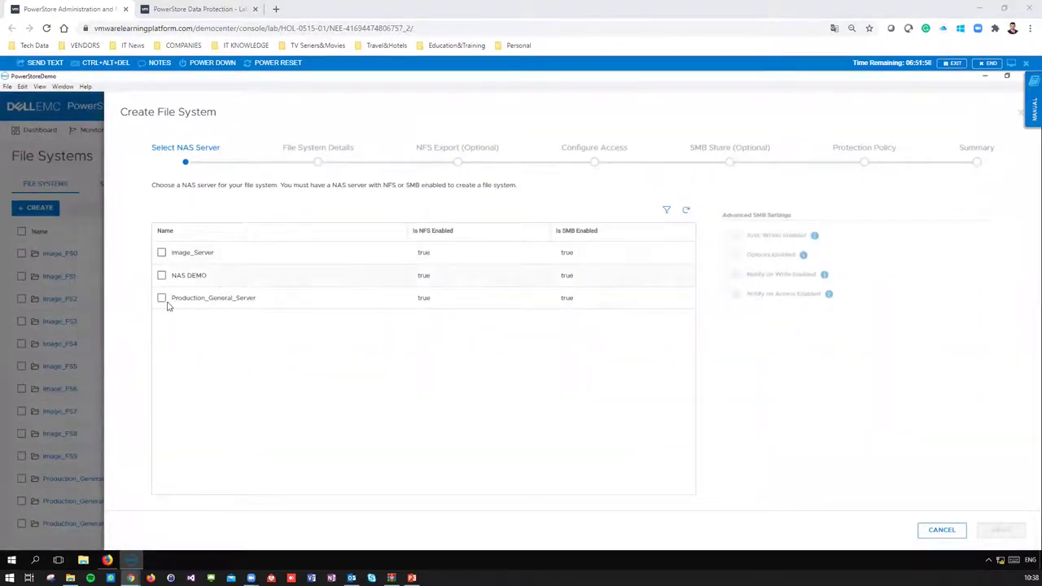
left_click(162, 276)
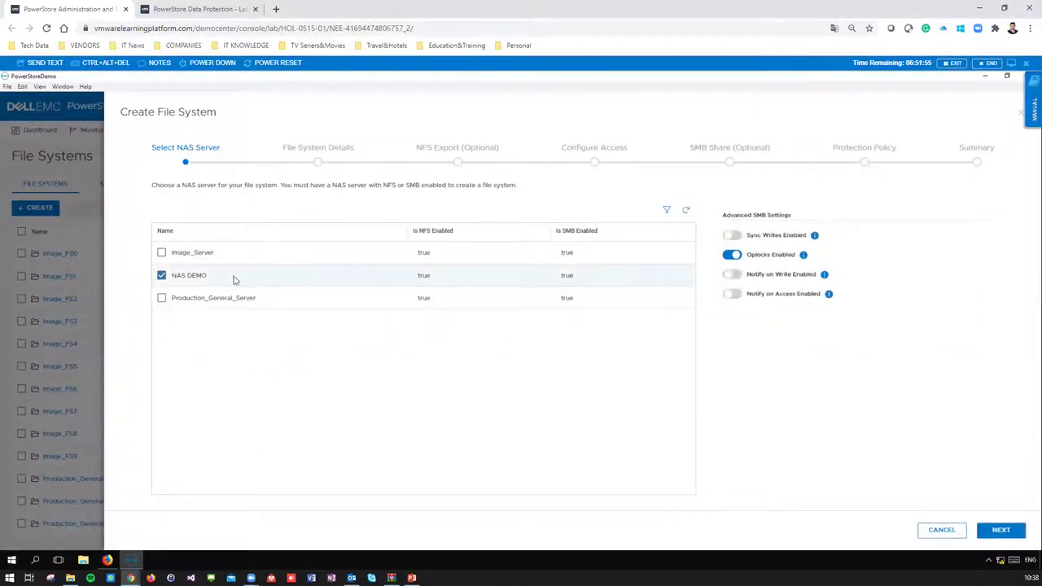
left_click(995, 534)
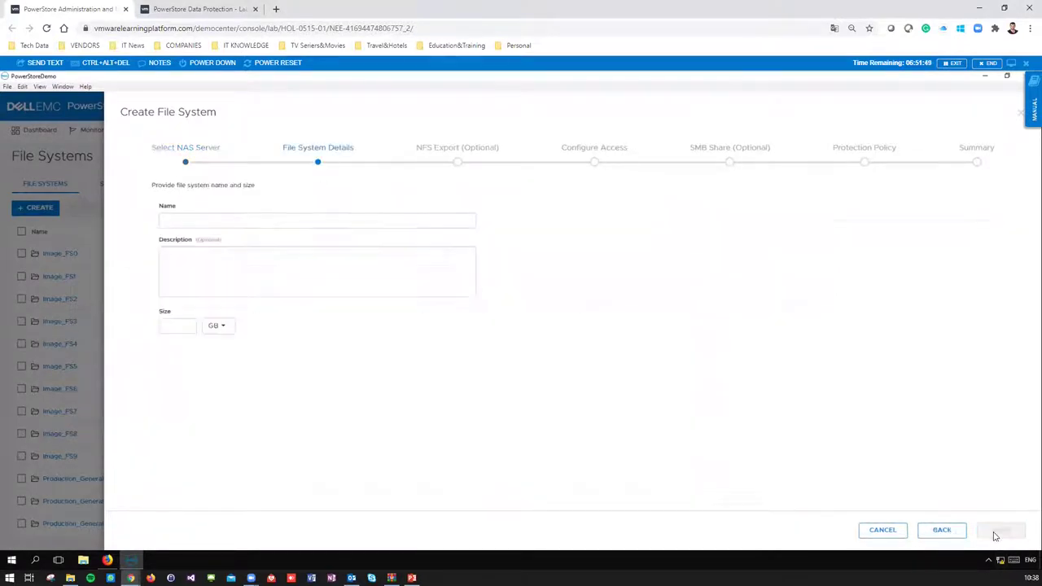
- Name the file system Demo_FileSystem with a 350 GB size and continue
left_click(172, 222)
type("Demo FileSystem")
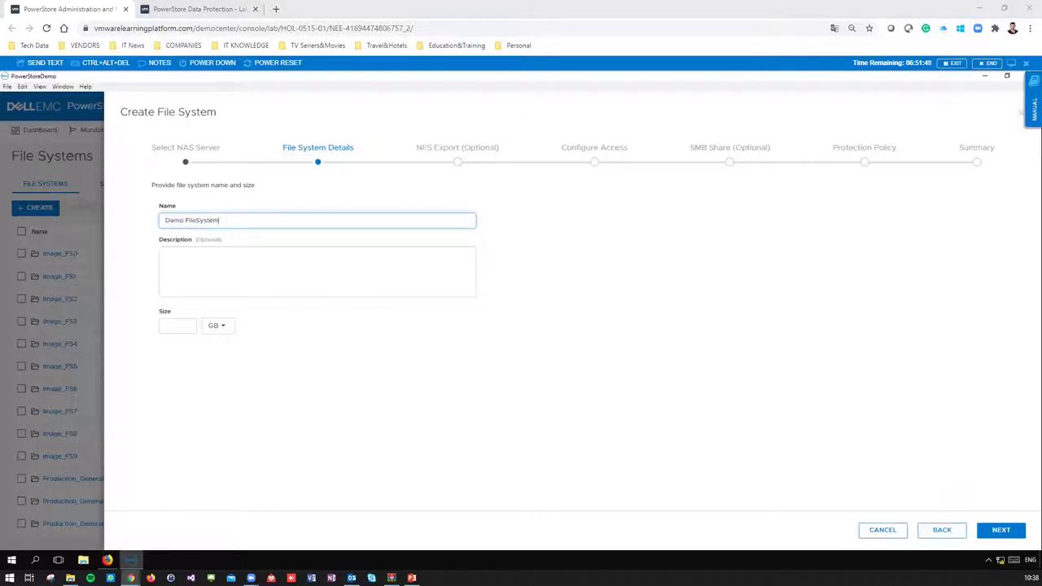
left_click(246, 277)
left_click(184, 328)
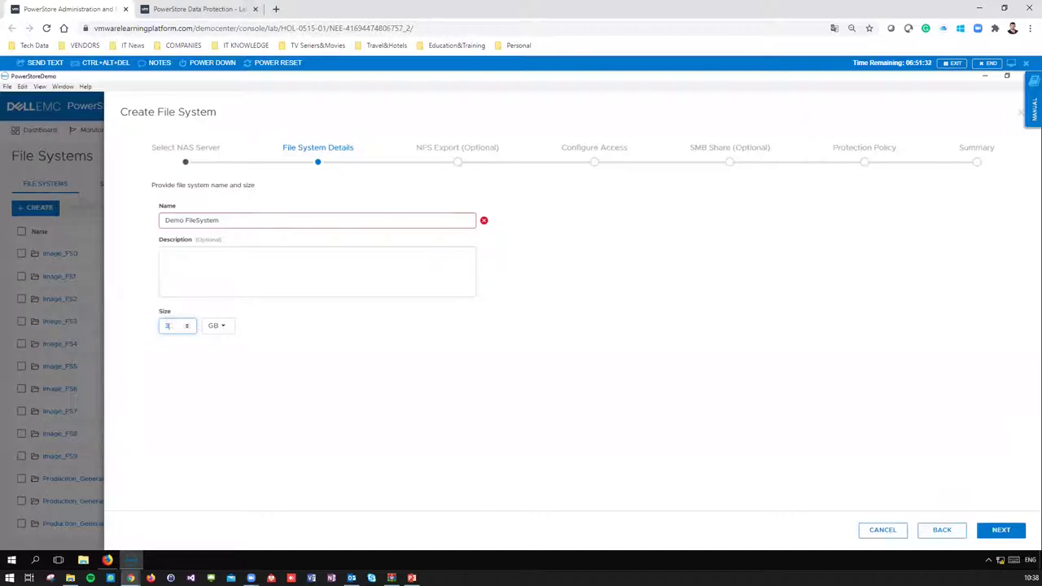
left_click(297, 265)
left_click(186, 220)
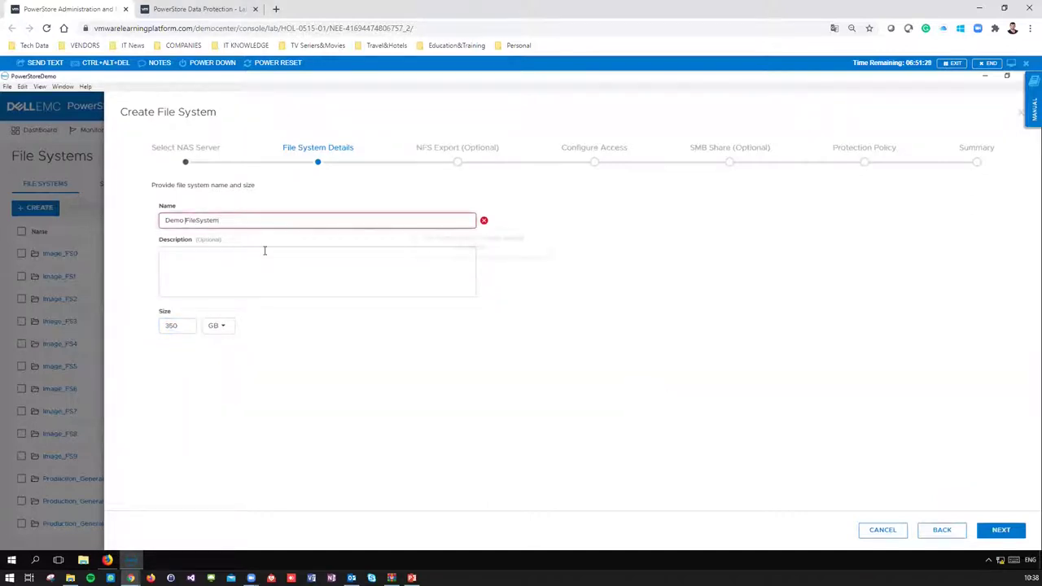
key("BackSpace")
type("_")
left_click(273, 272)
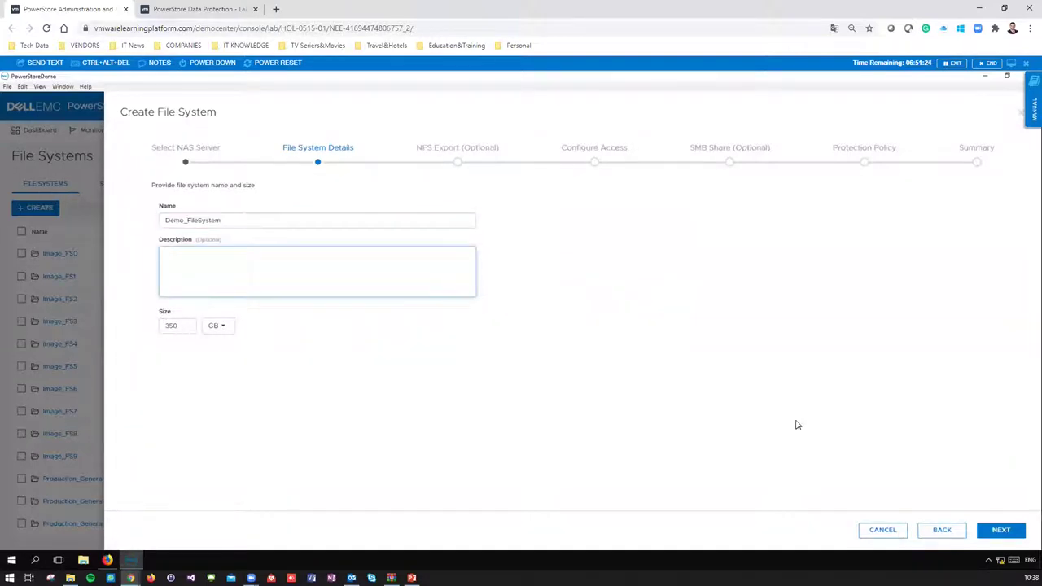
left_click(1008, 533)
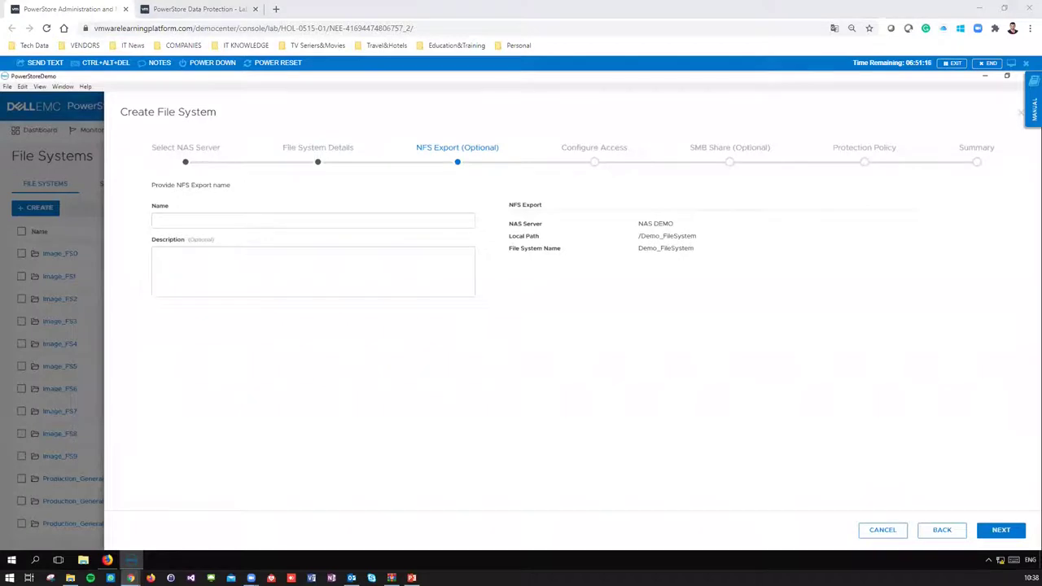
- Name the NFS export Demo_NFS_Share and continue to access configuration
left_click(243, 220)
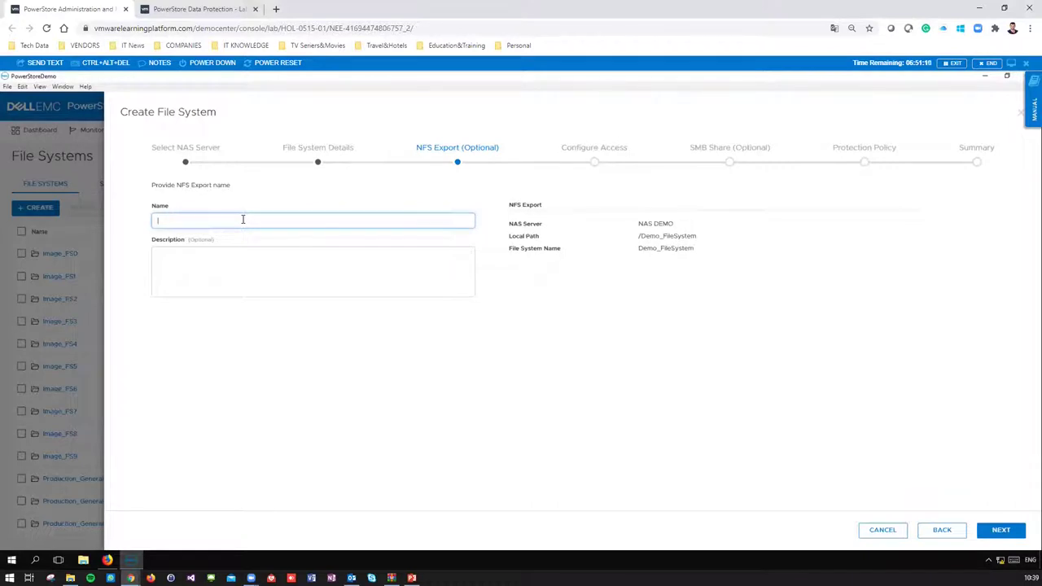
type("Demo")
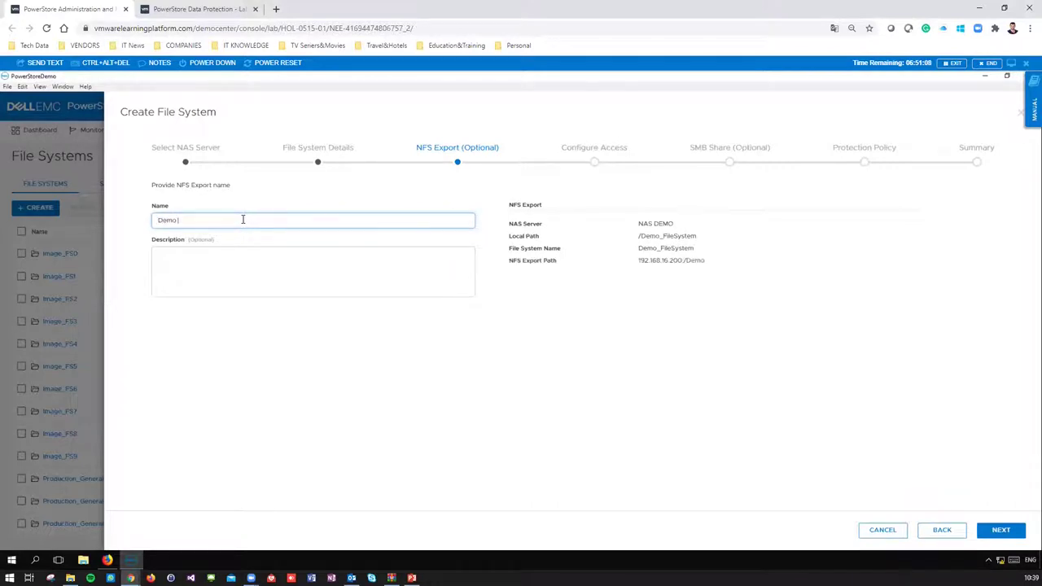
type("_NFS_Share")
left_click(1010, 530)
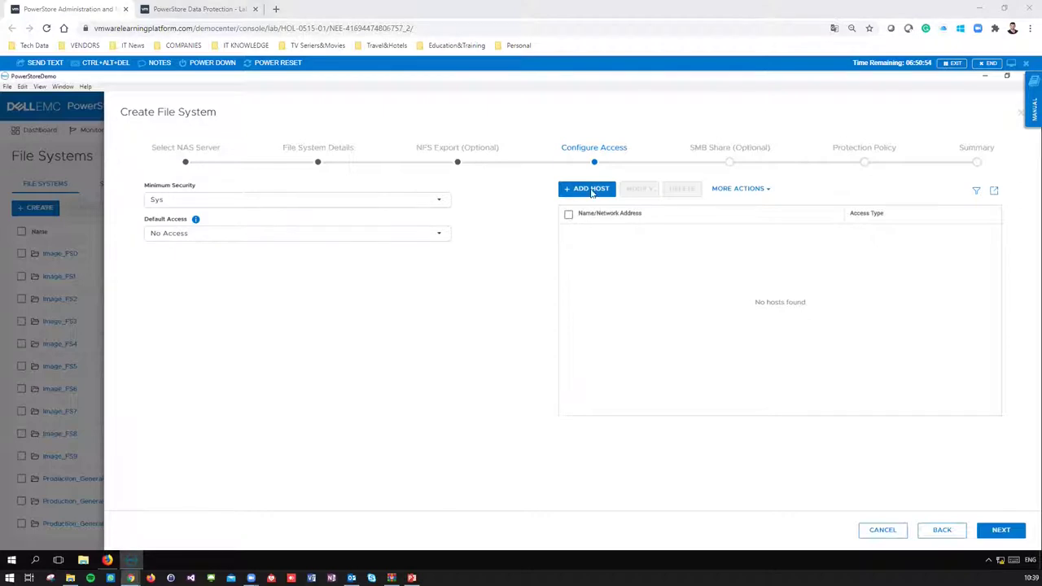
- Add host 192.168.10.30 with Read/Write, allow Root access
left_click(591, 192)
left_click(774, 173)
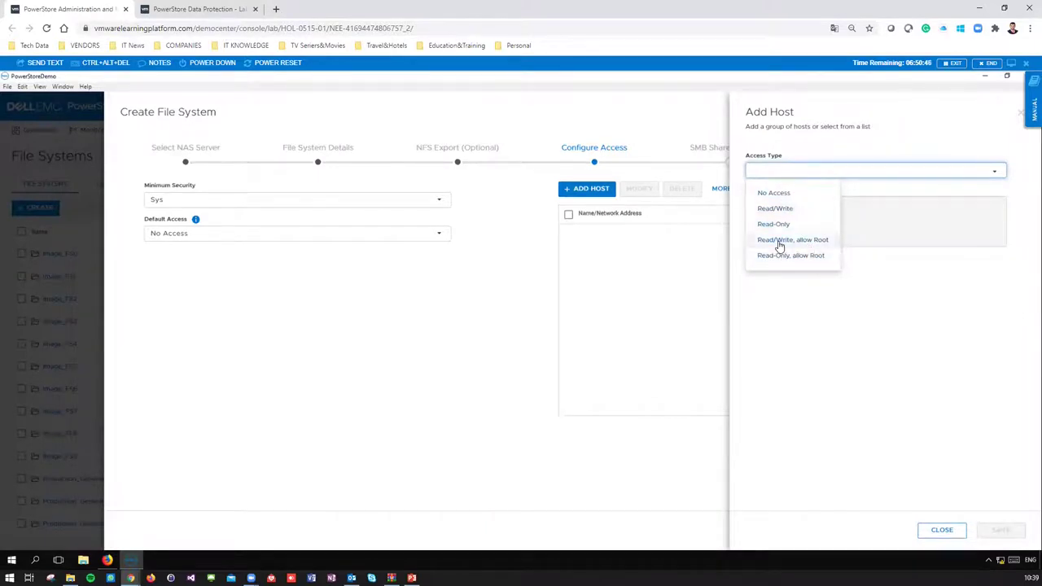
left_click(804, 241)
left_click(794, 216)
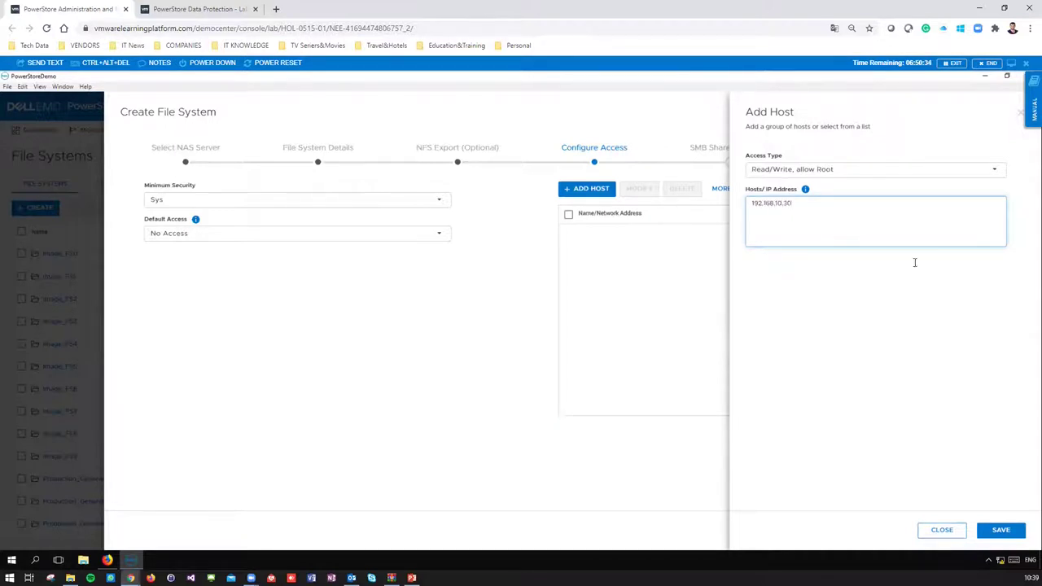
left_click(1000, 530)
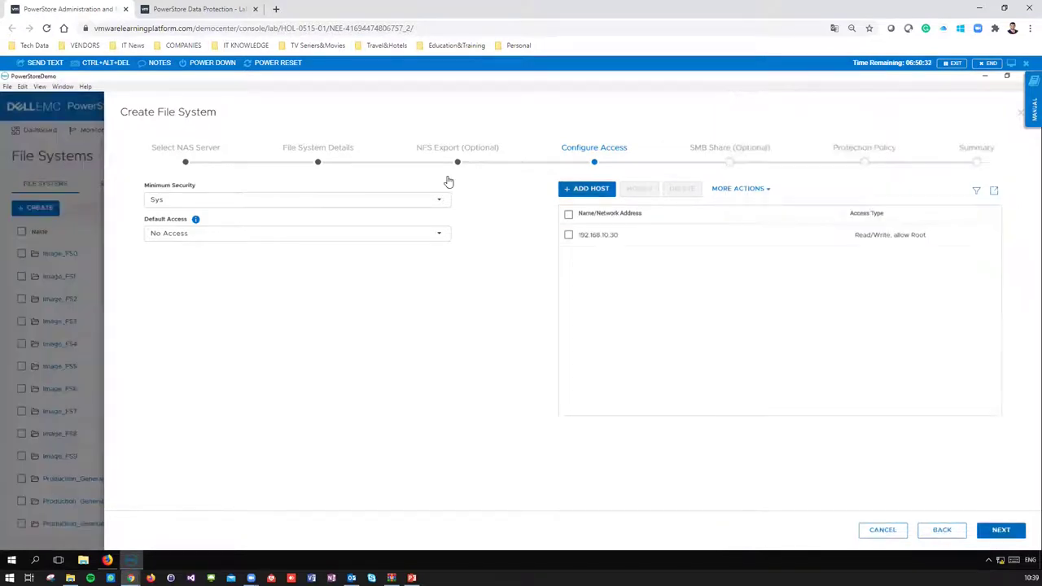
left_click(568, 236)
- Keep Sys as minimum security and No Access as default access
left_click(254, 200)
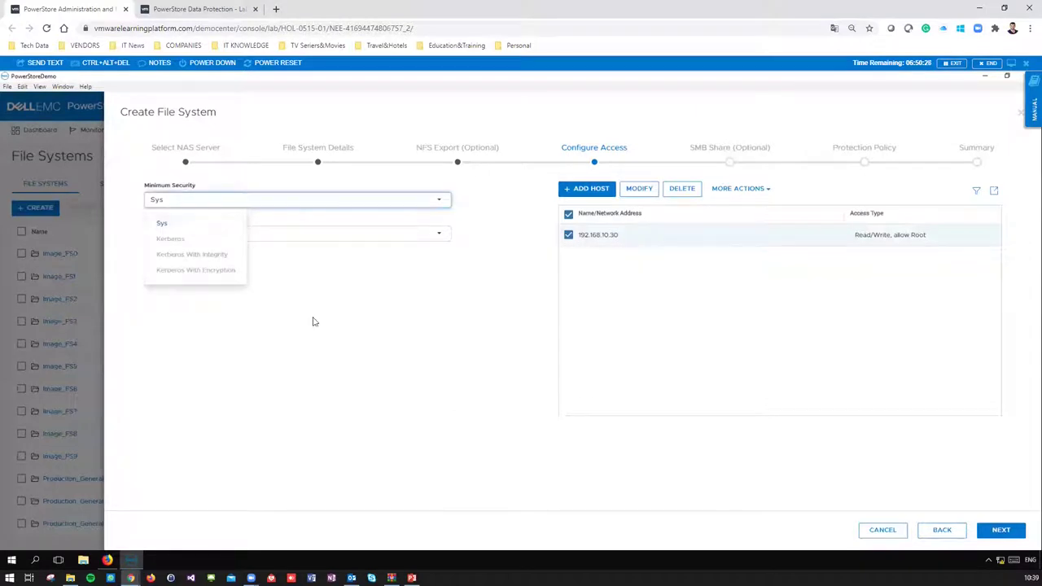
left_click(273, 265)
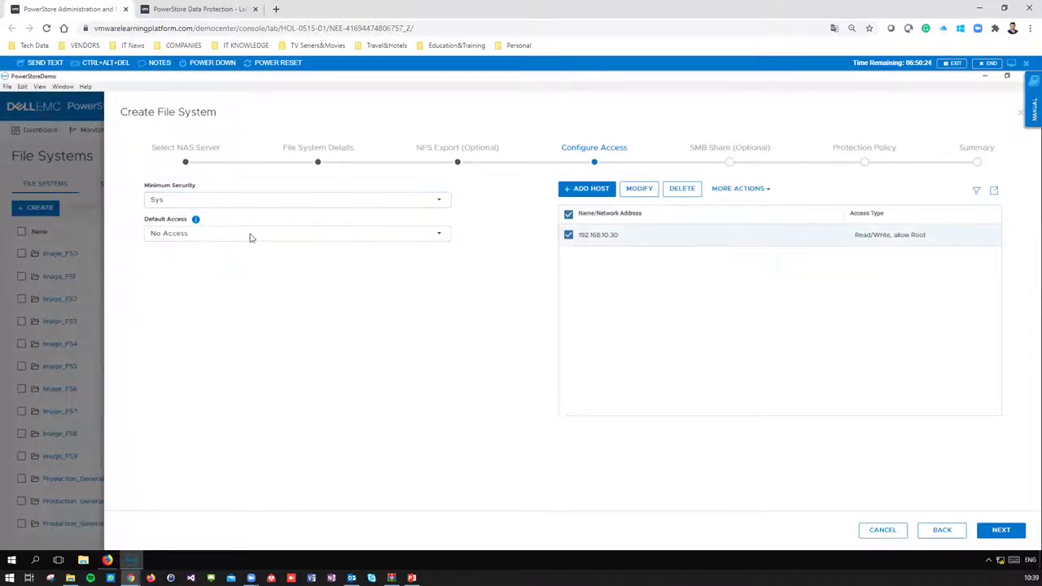
left_click(250, 235)
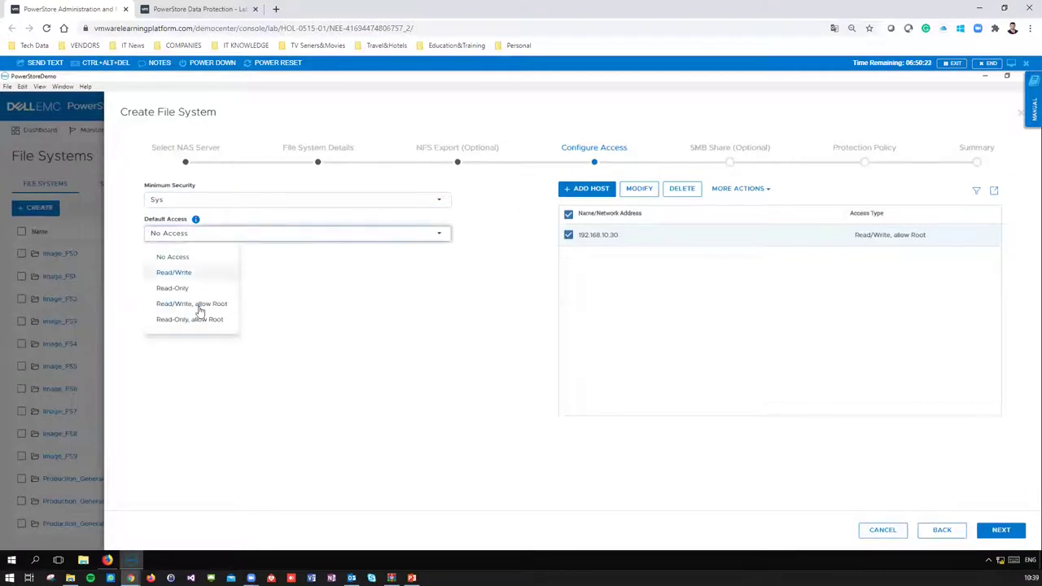
left_click(282, 346)
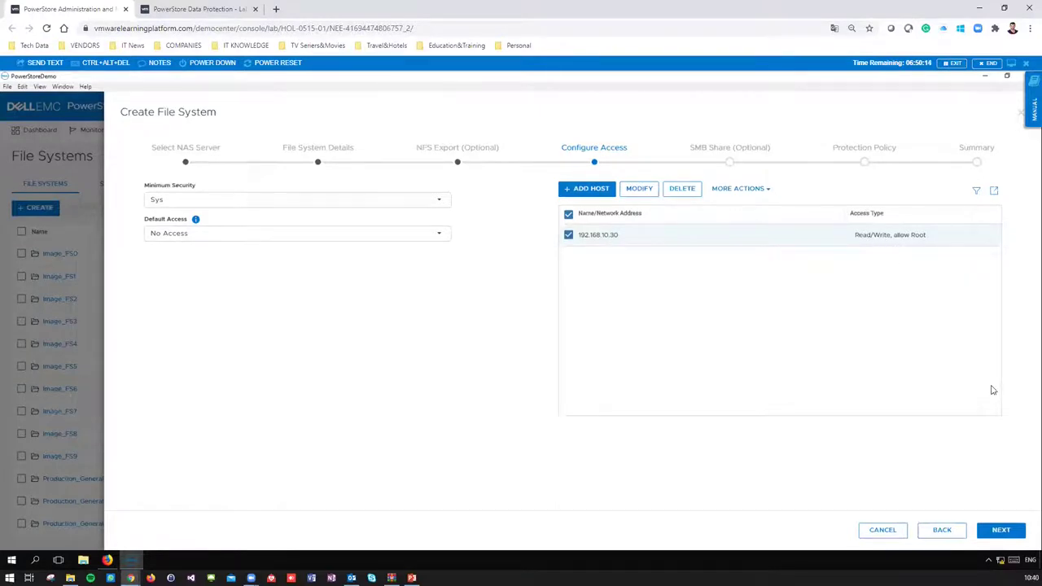
- Name the SMB share Demo_SMB_Share with offline availability left at None
left_click(1001, 530)
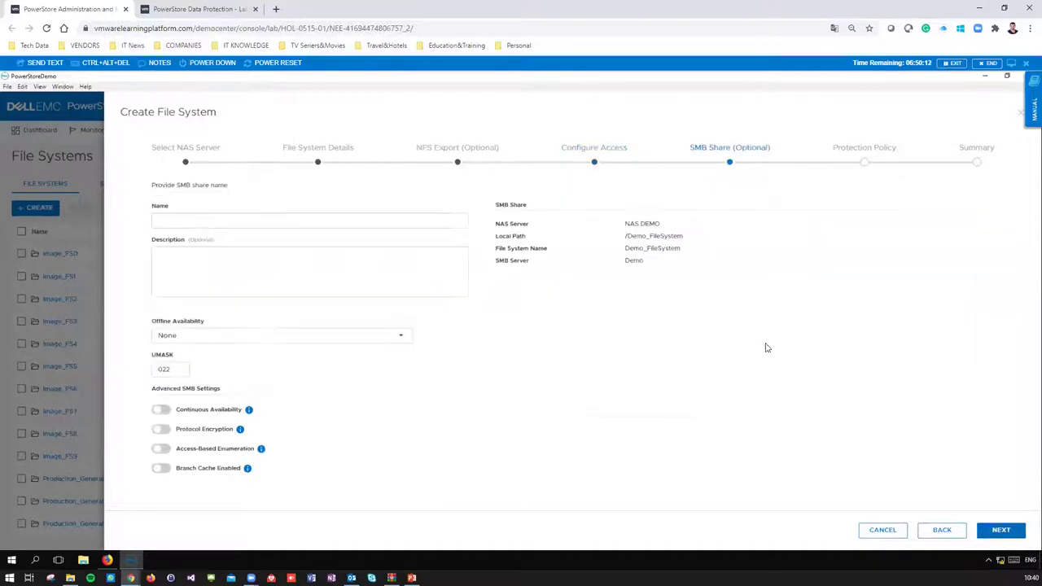
left_click(295, 221)
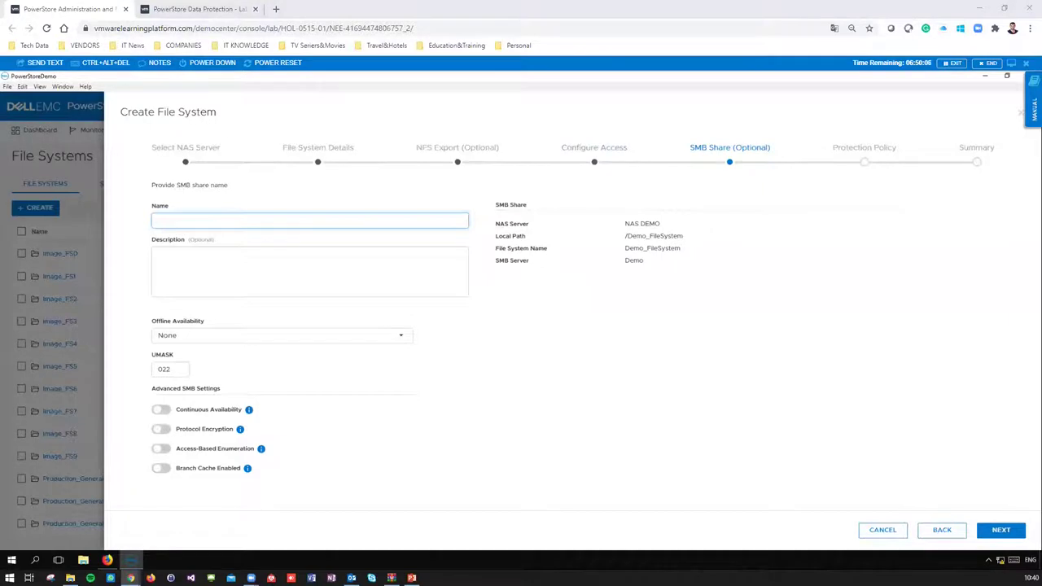
left_click(311, 220)
type("Demo_SMB_Share")
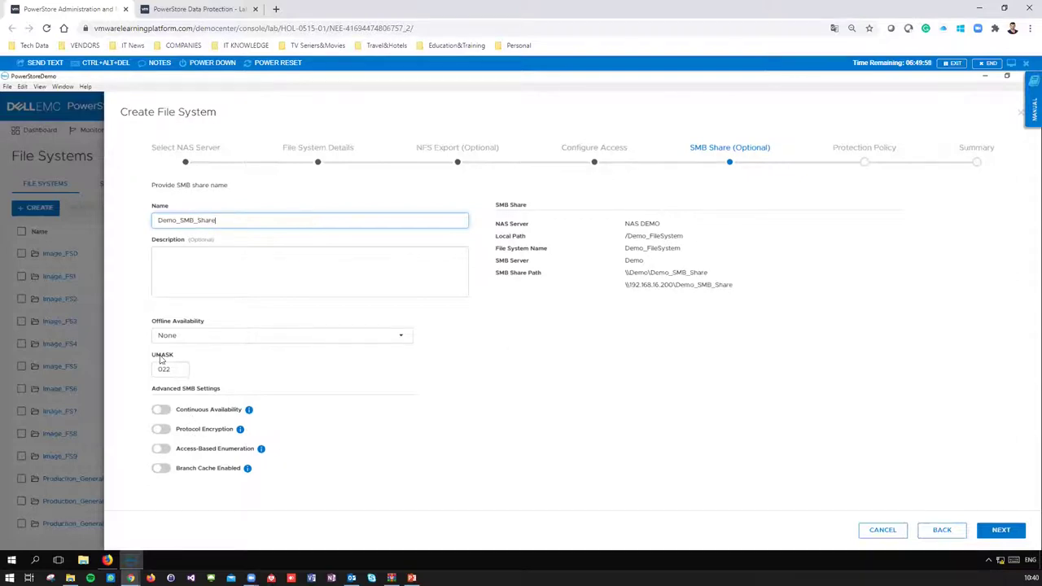
left_click(192, 341)
left_click(447, 423)
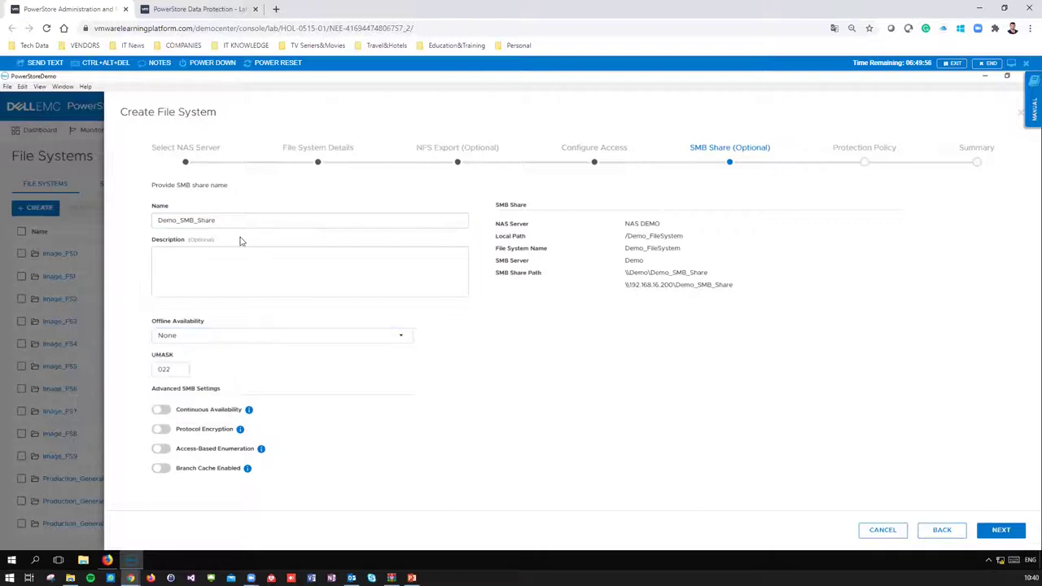
- Skip the protection policy, review the NFS and SMB paths, and create the file system
left_click(997, 531)
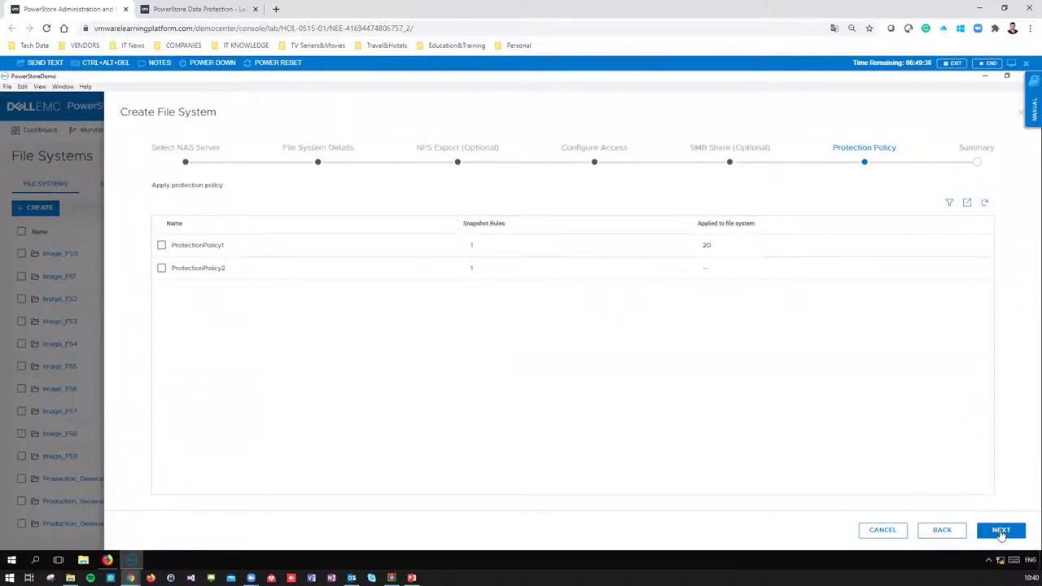
left_click(1002, 530)
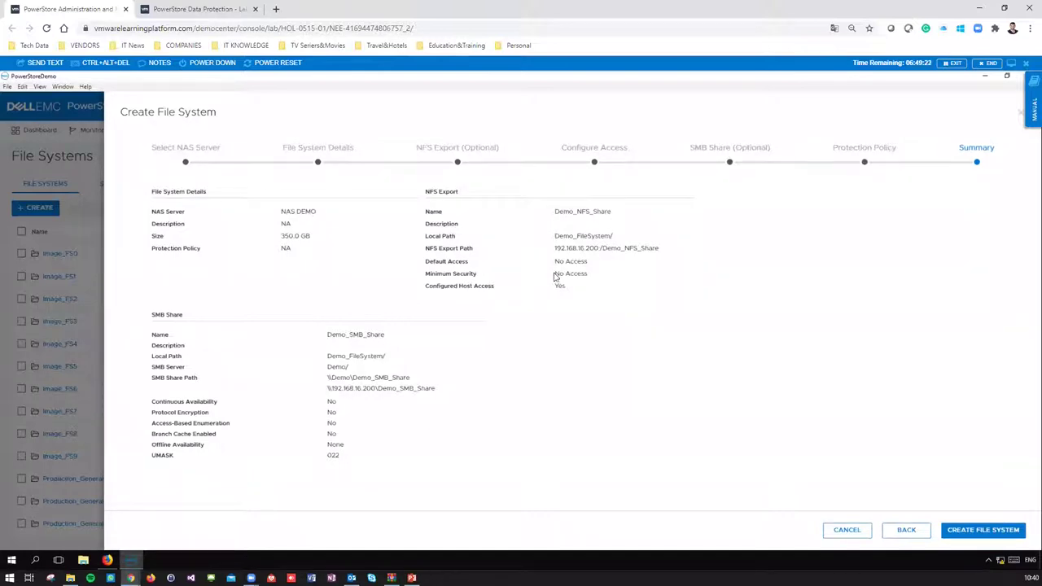
left_click_drag(555, 248, 653, 248)
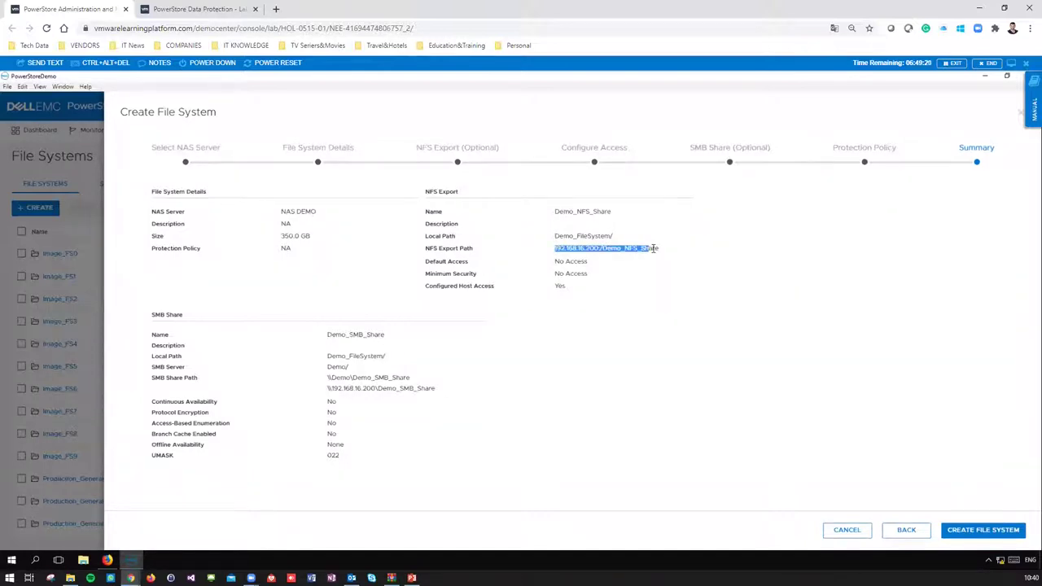
left_click_drag(328, 389, 445, 394)
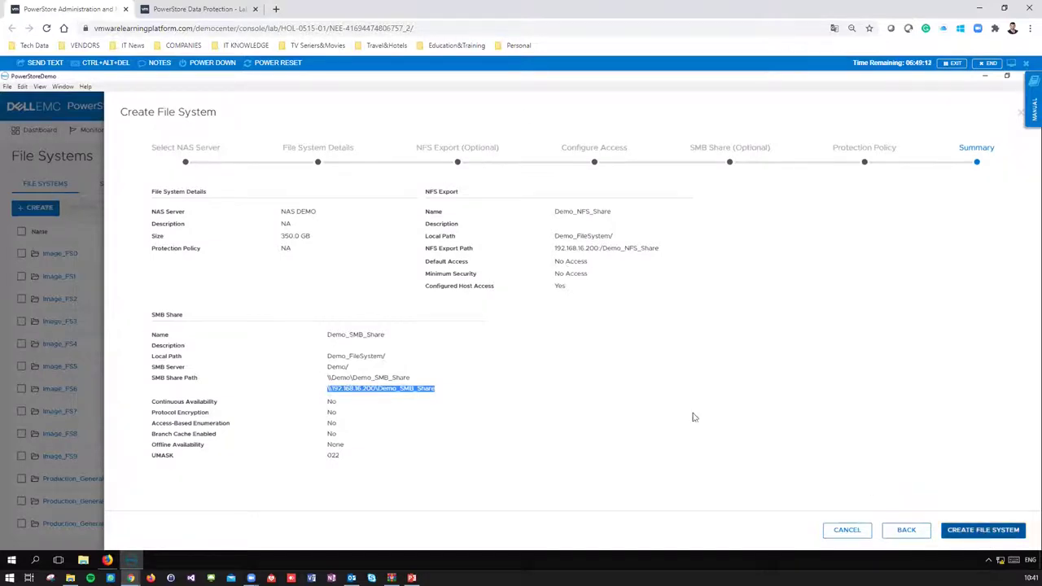
left_click(979, 530)
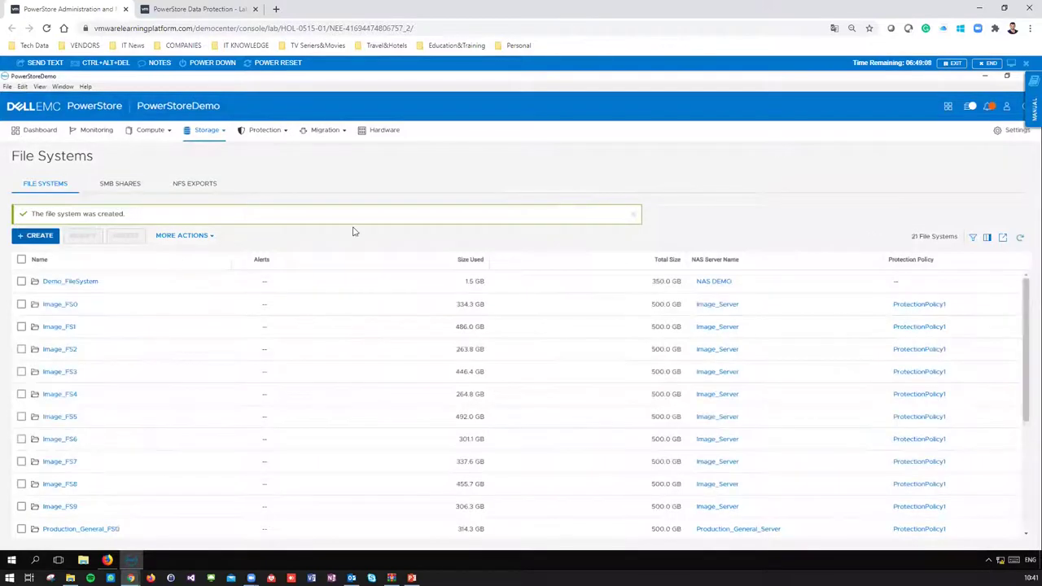
left_click(128, 185)
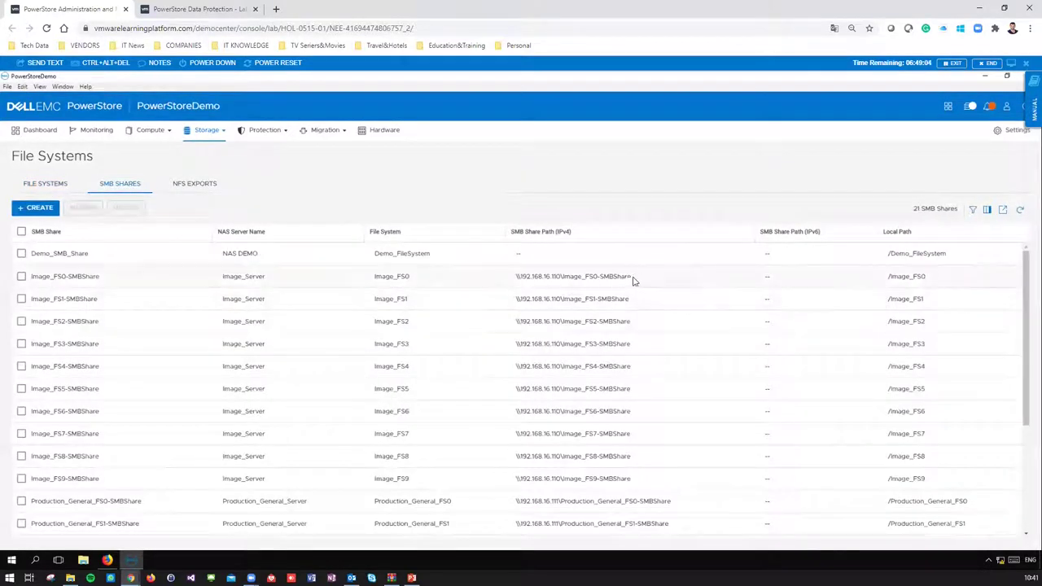
left_click(971, 107)
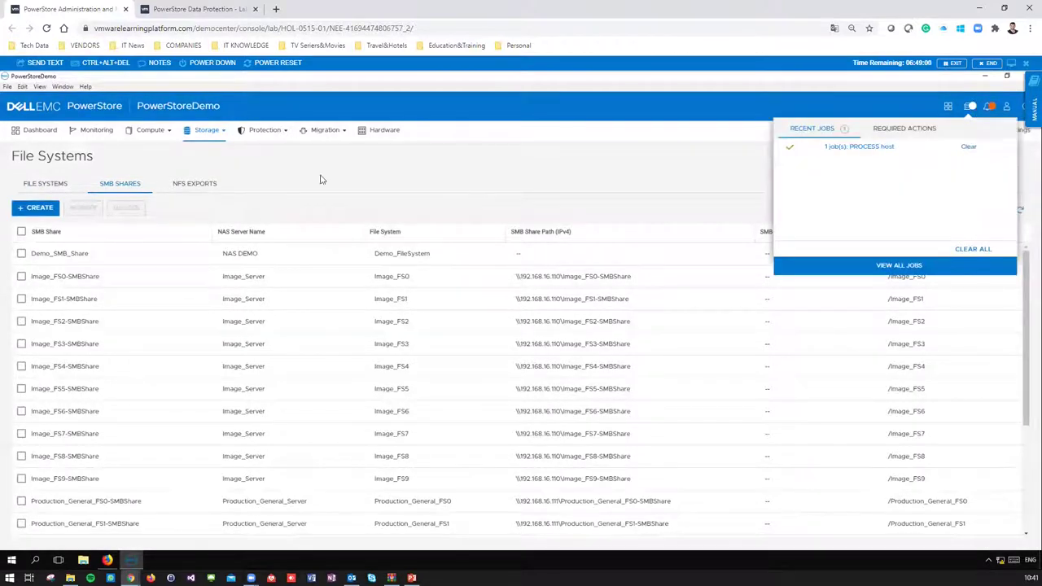
left_click(196, 185)
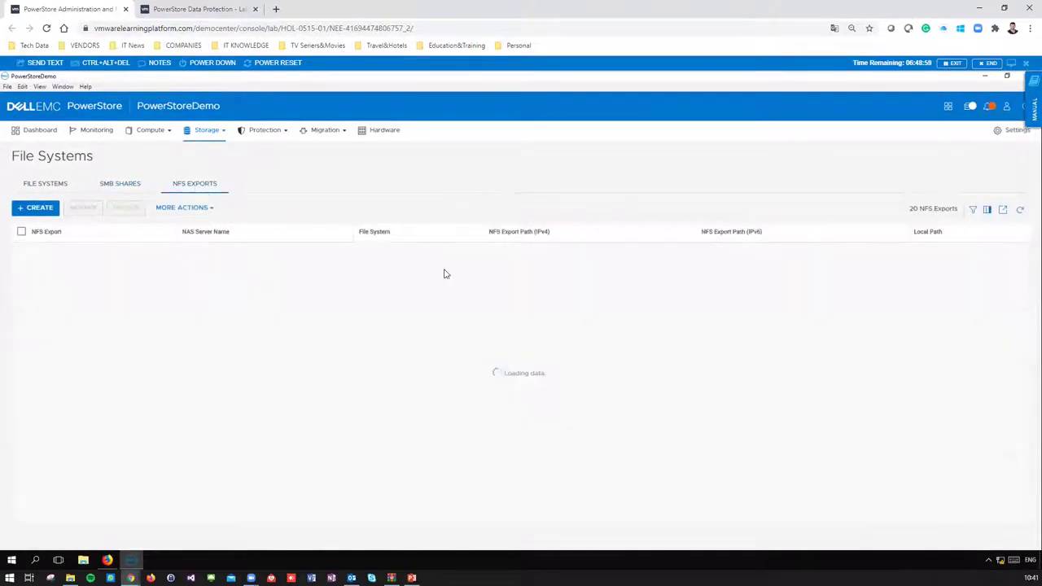
left_click(50, 186)
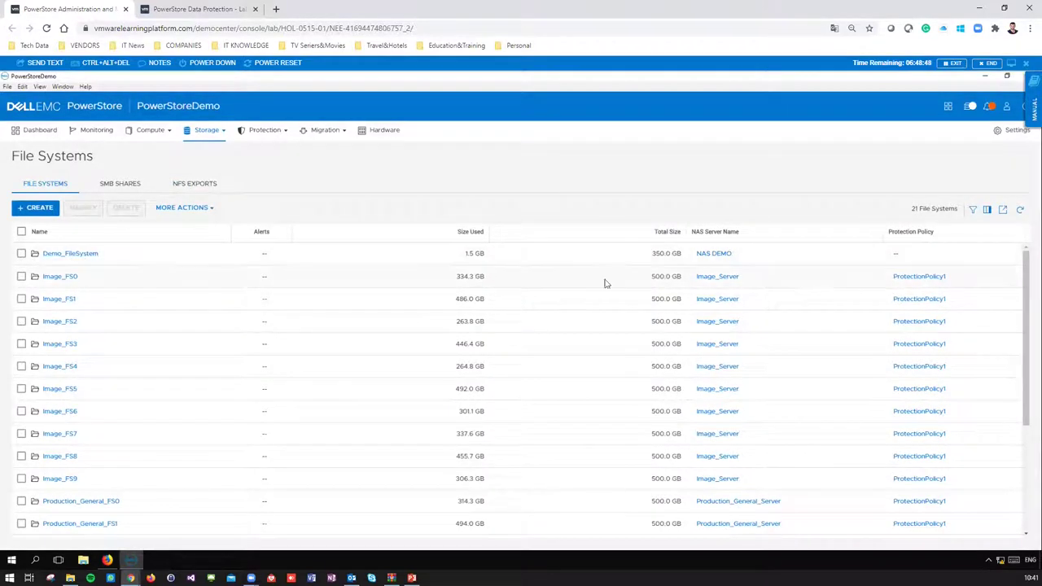
left_click(130, 184)
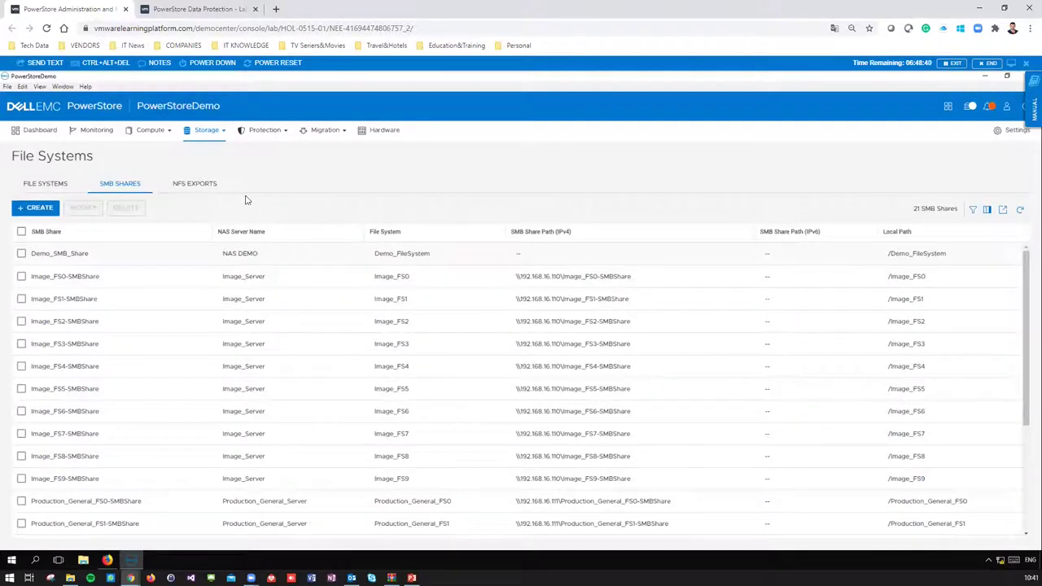
left_click(204, 188)
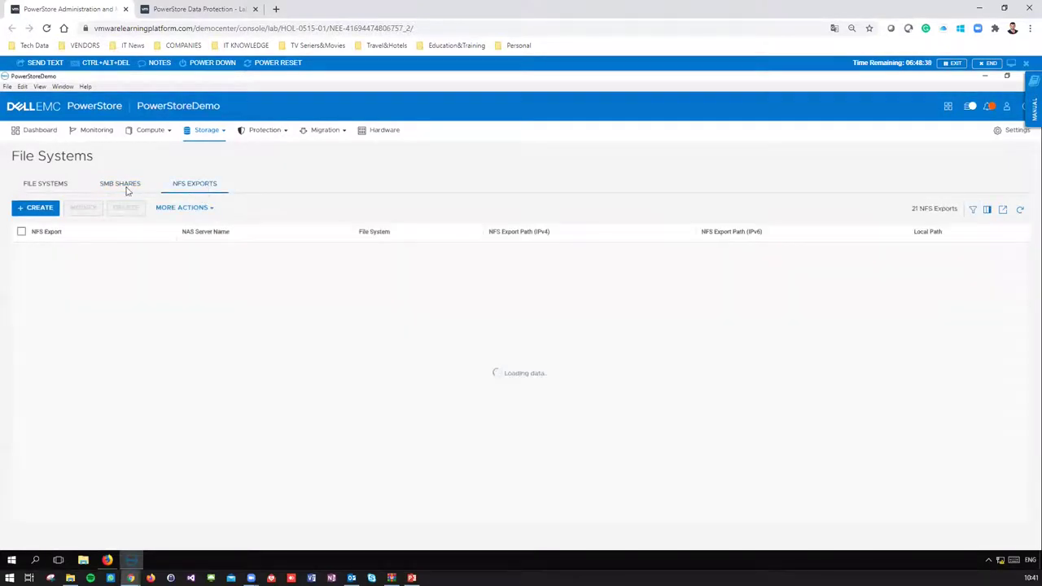
left_click(122, 185)
left_click(33, 184)
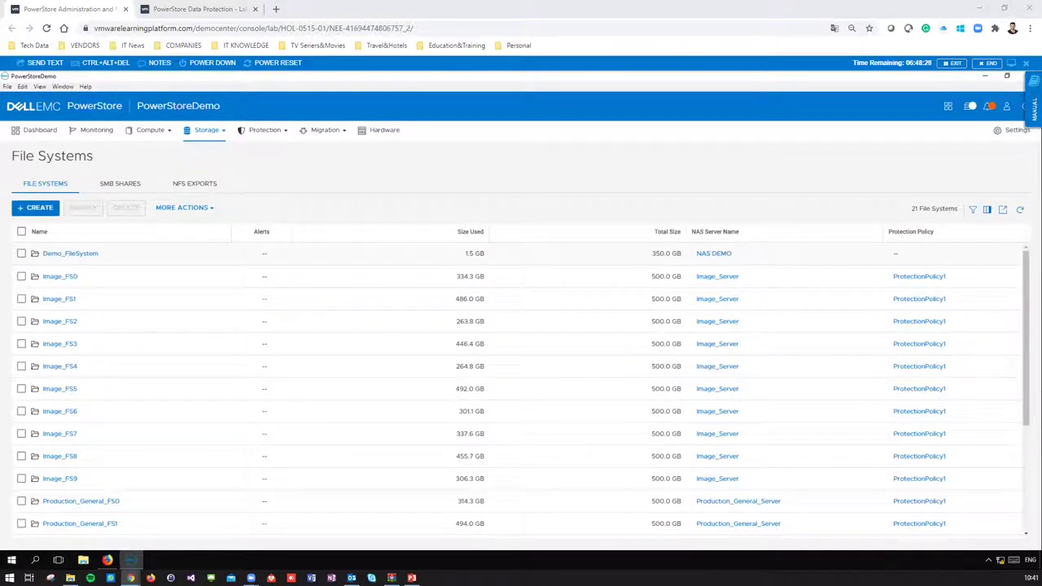
- Open Demo_FileSystem's User Quotas and bring up its quota Properties
left_click(67, 254)
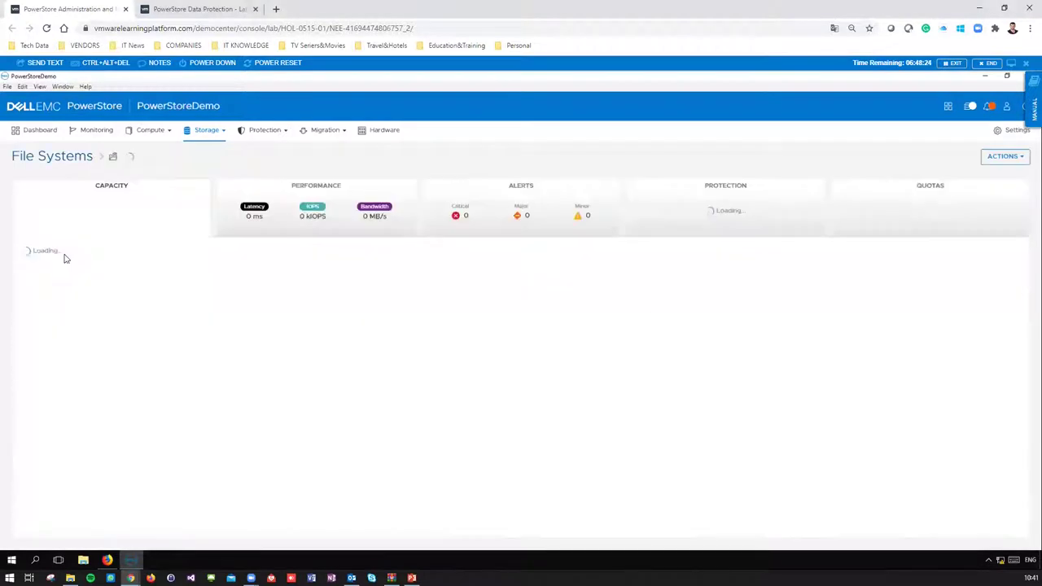
left_click(889, 226)
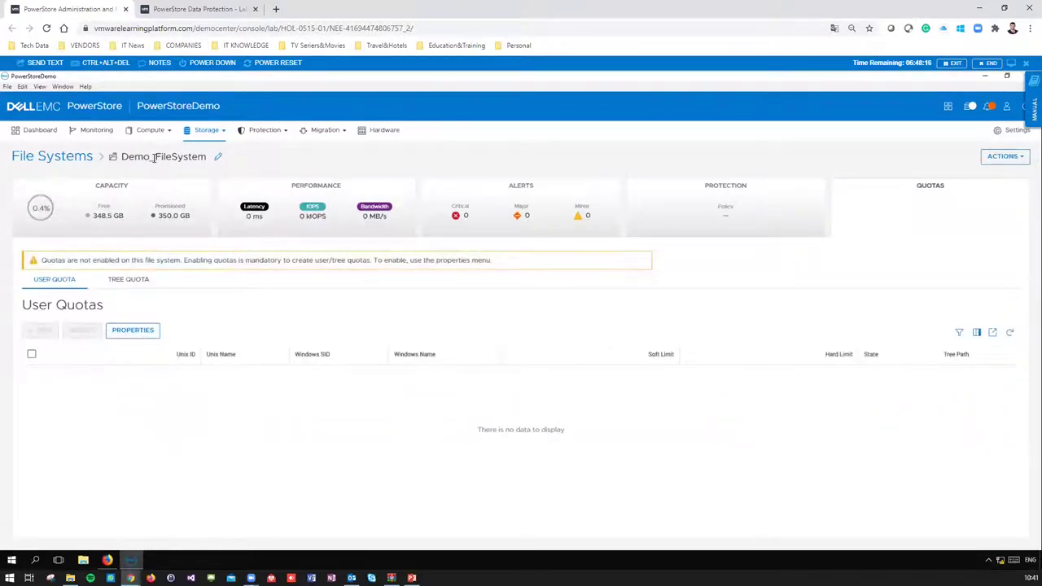
left_click(71, 156)
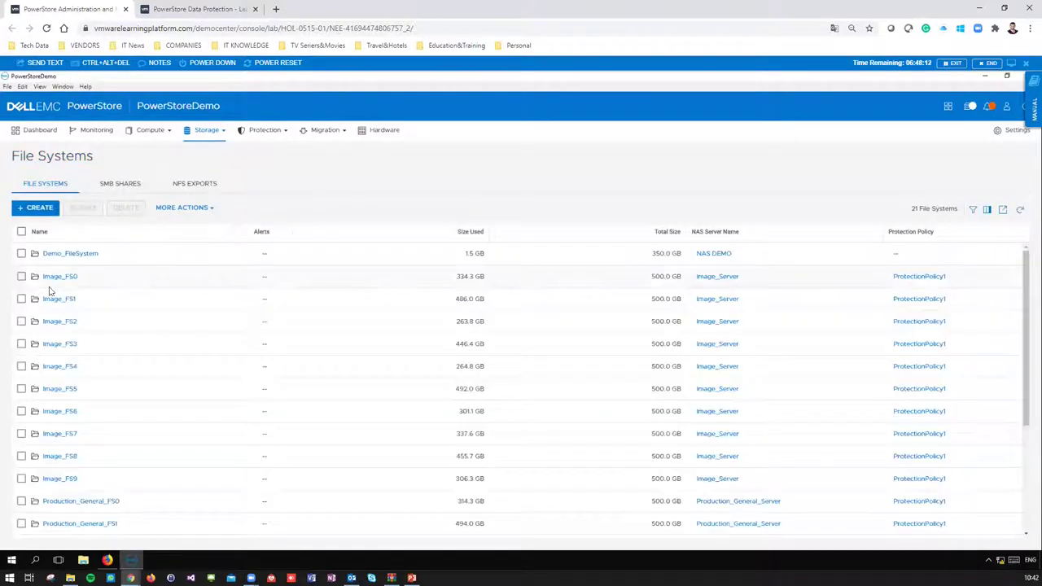
left_click(71, 252)
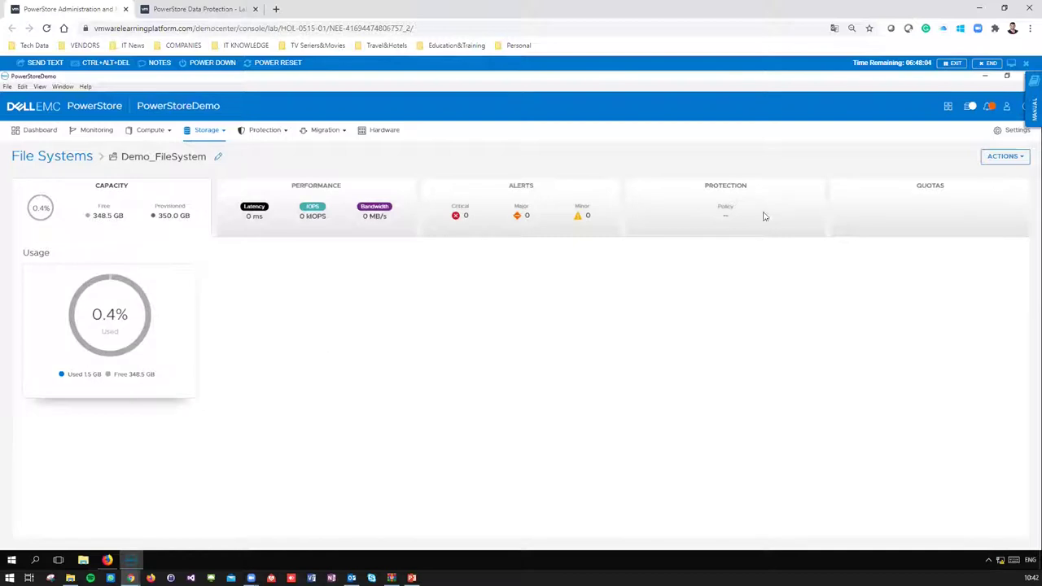
left_click(905, 205)
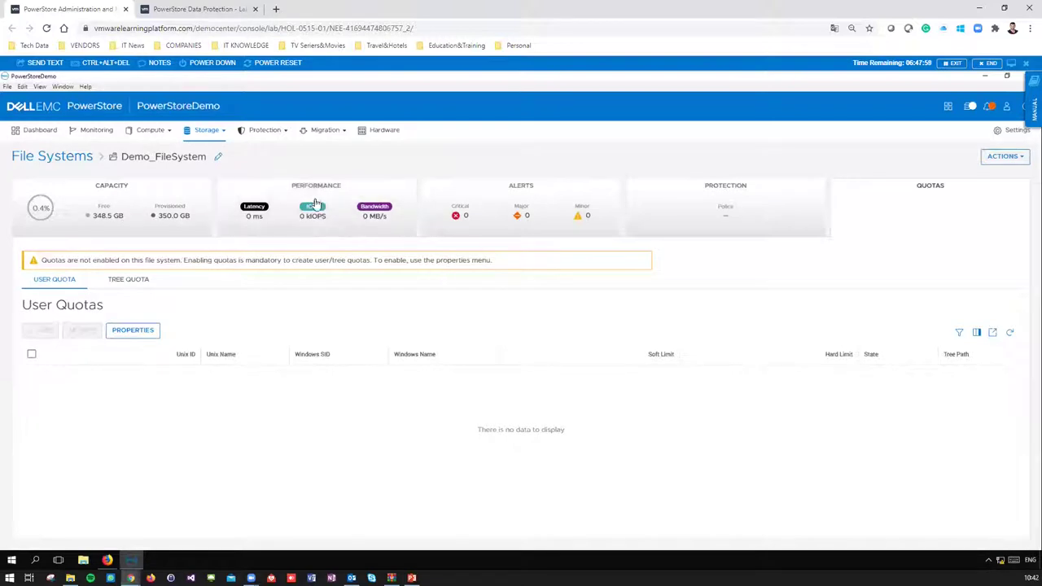
left_click(135, 331)
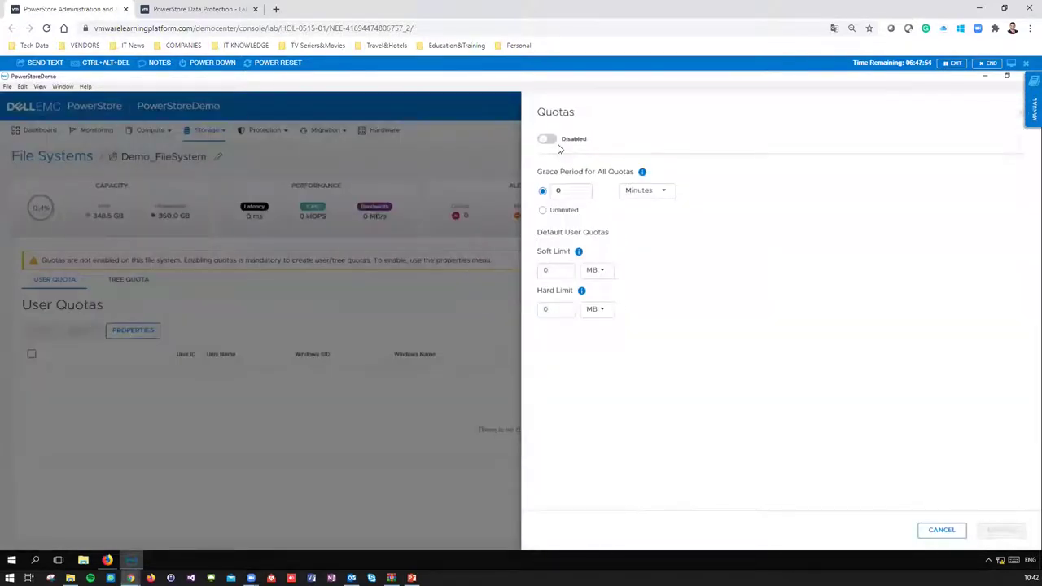
- Enable quotas on Demo_FileSystem with a 1-day grace period
left_click(548, 140)
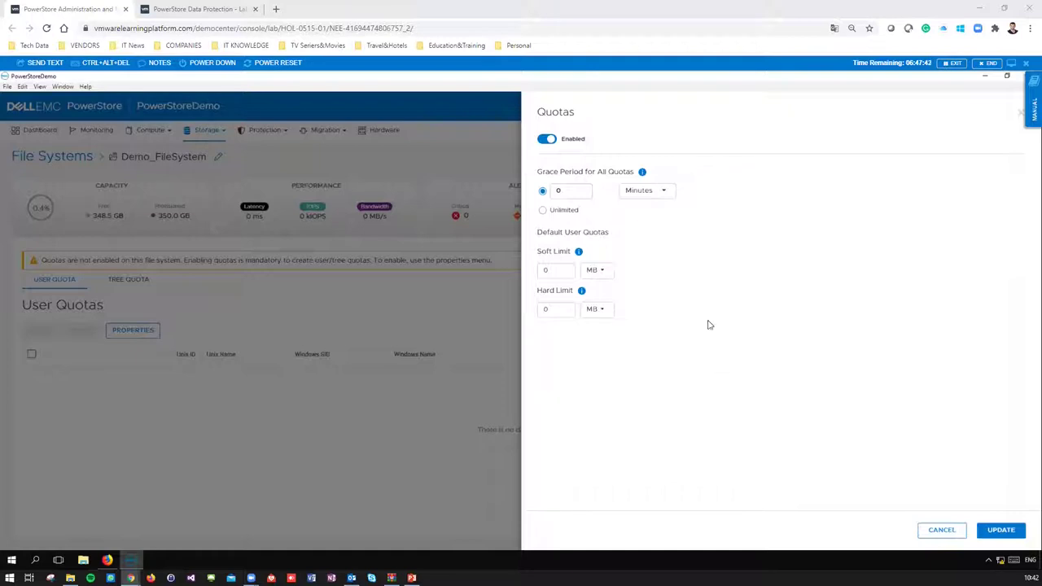
left_click(574, 191)
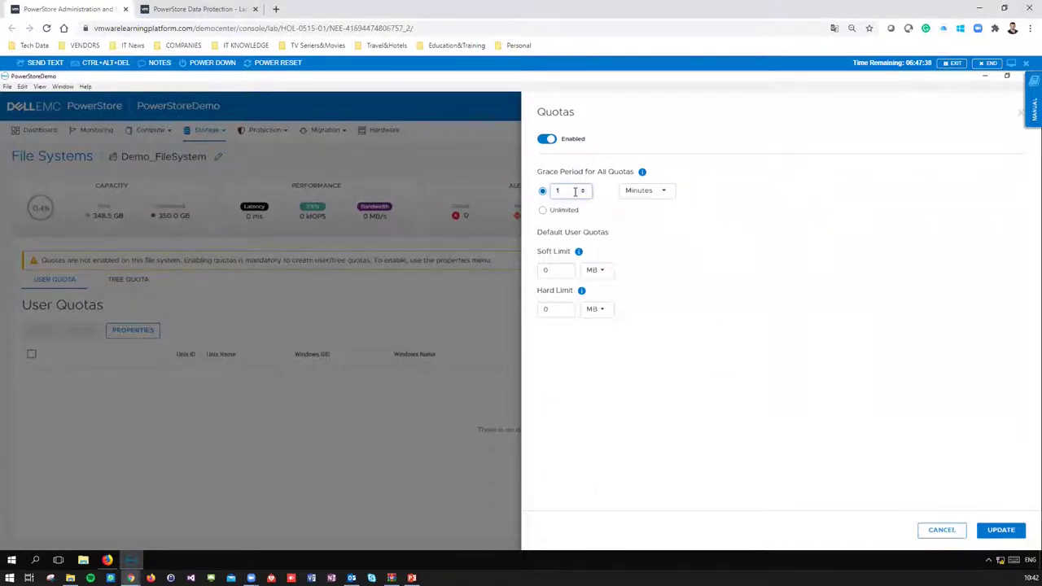
left_click(651, 215)
left_click(646, 190)
left_click(646, 215)
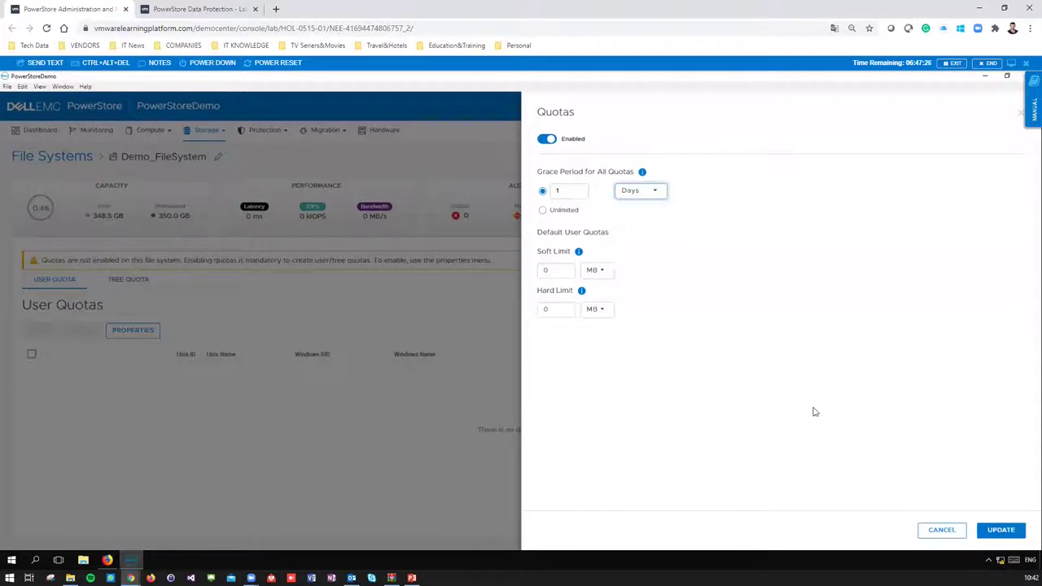
- Set default limits to 50 GB soft and 60 GB hard, save, and begin a user quota
left_click(560, 274)
type("50")
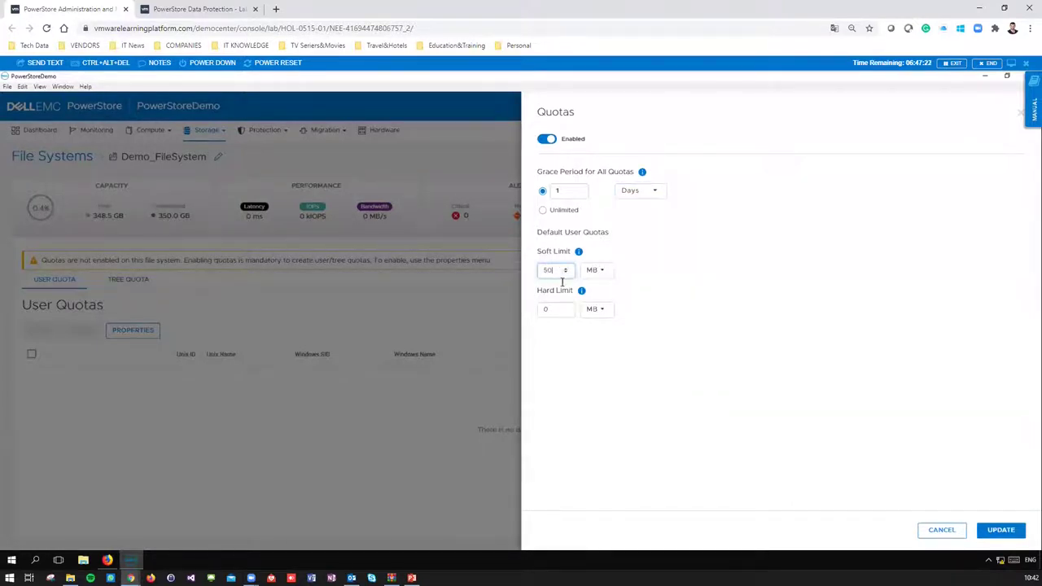
left_click(555, 311)
left_click(604, 280)
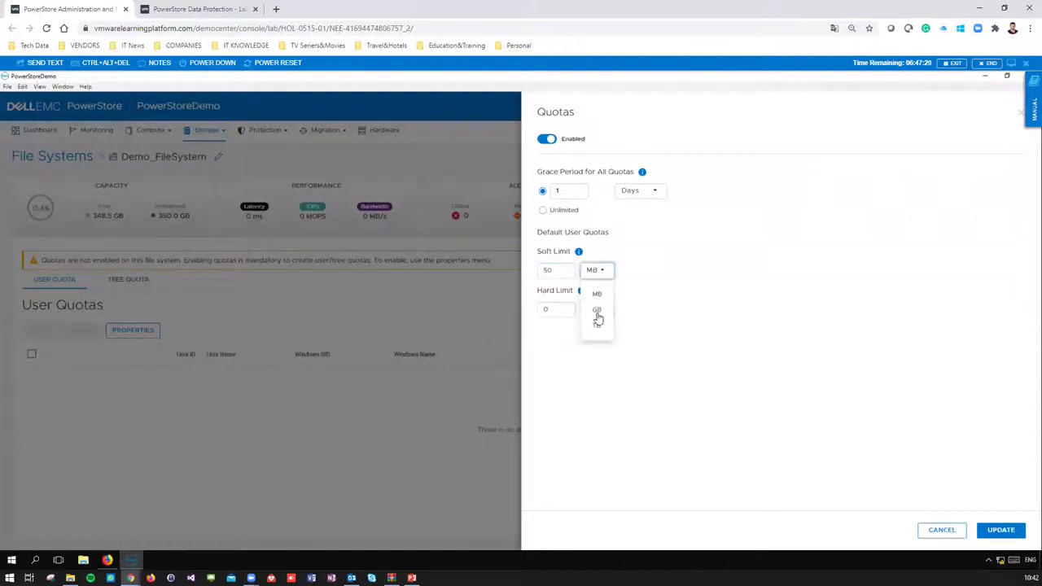
left_click(598, 313)
left_click_drag(555, 309, 543, 310)
type("60")
left_click(596, 313)
left_click(599, 351)
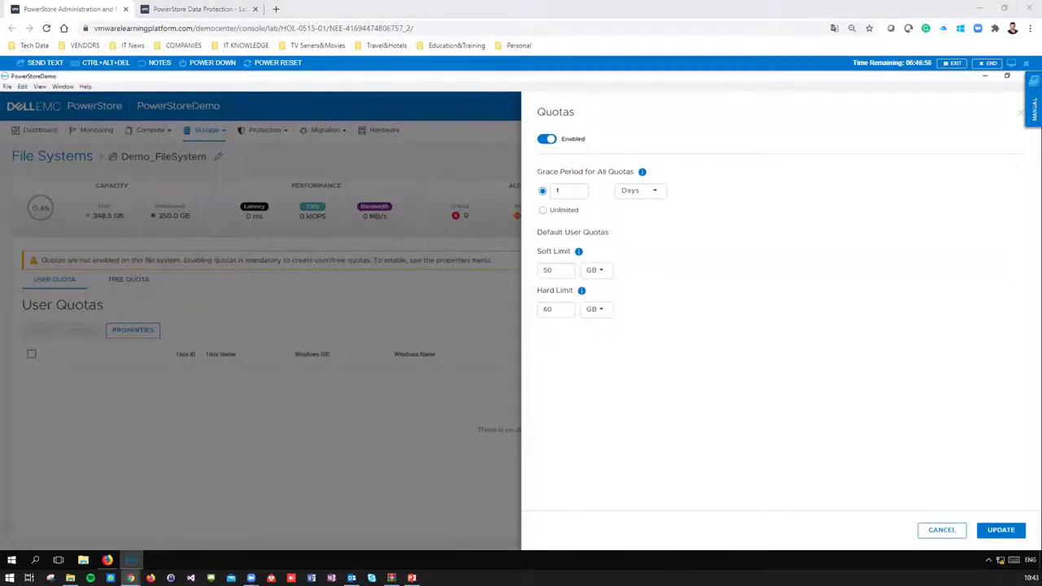
left_click(1003, 530)
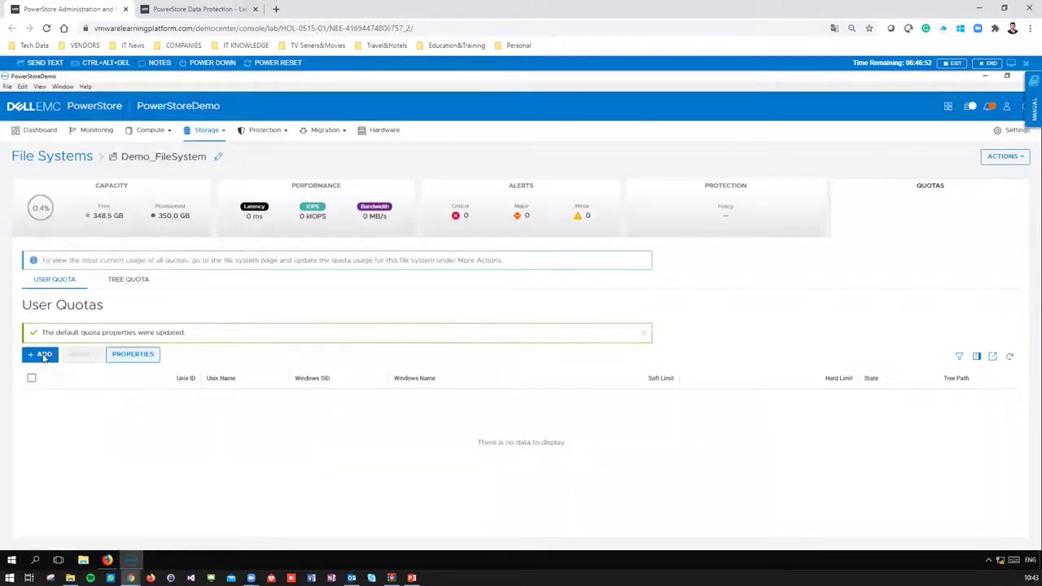
left_click(44, 357)
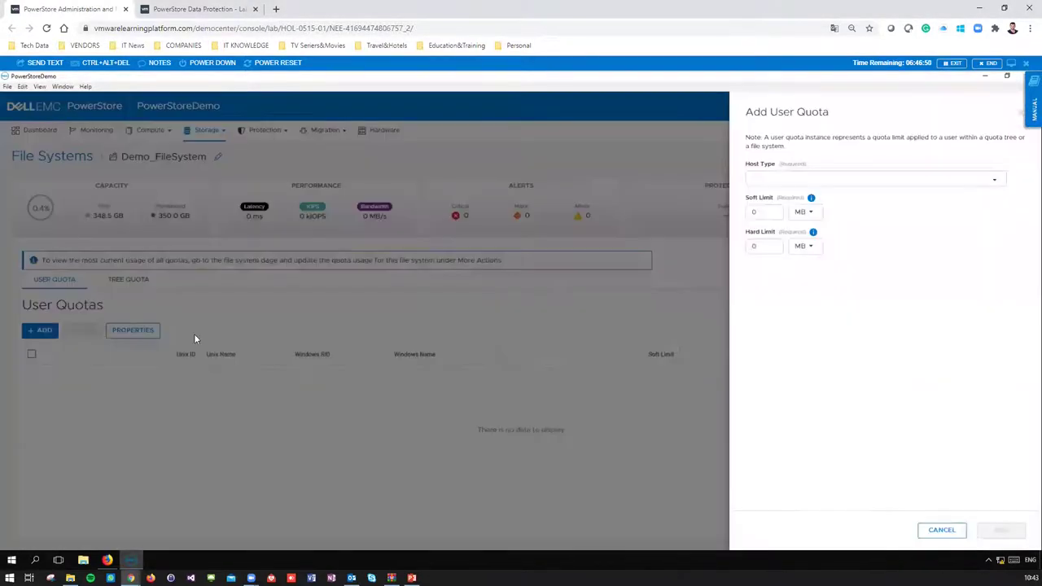
left_click(785, 186)
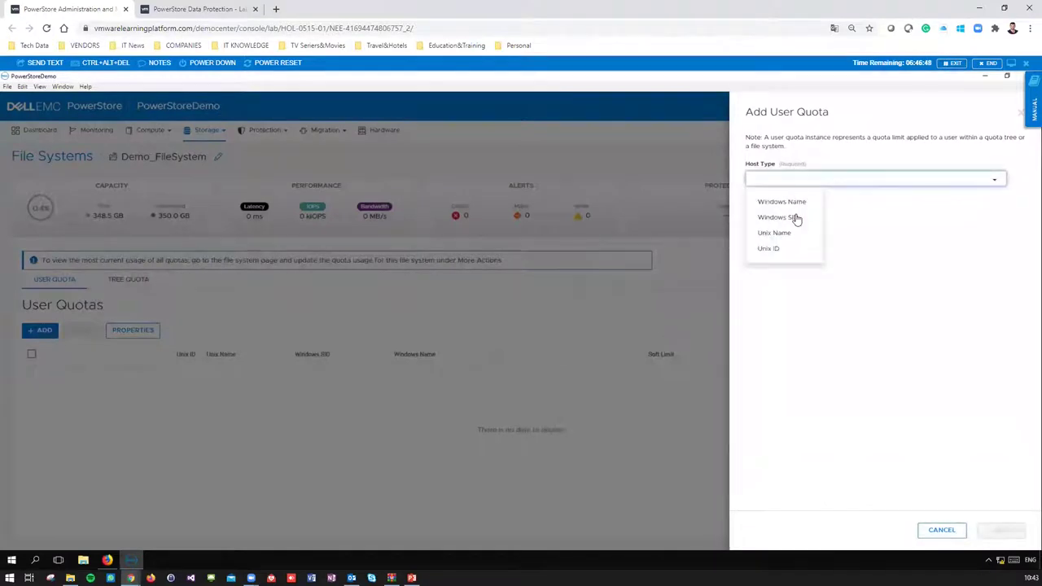
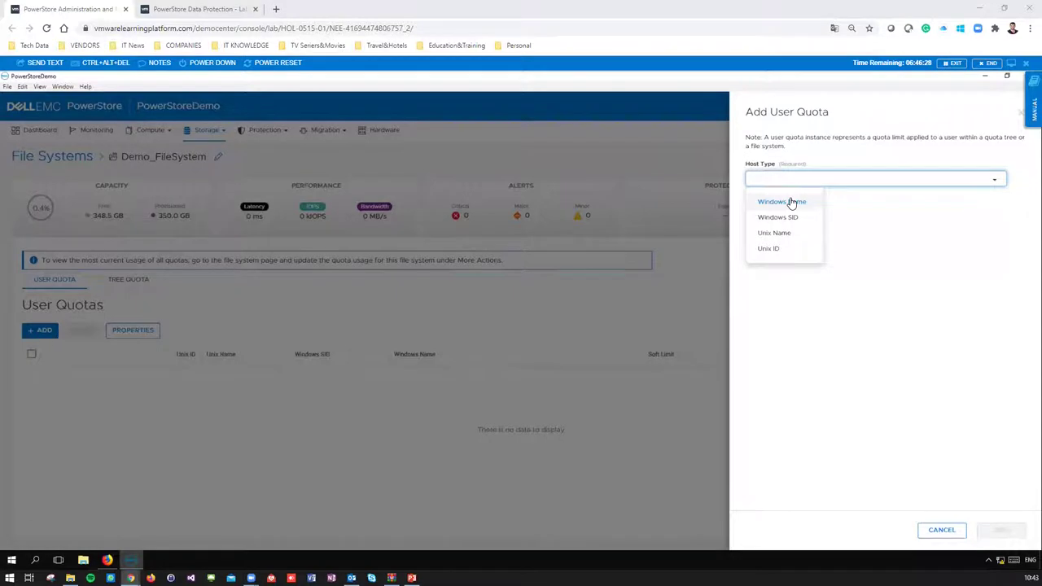
- Target the quota at a Windows Name user in the demo.local domain
left_click(791, 203)
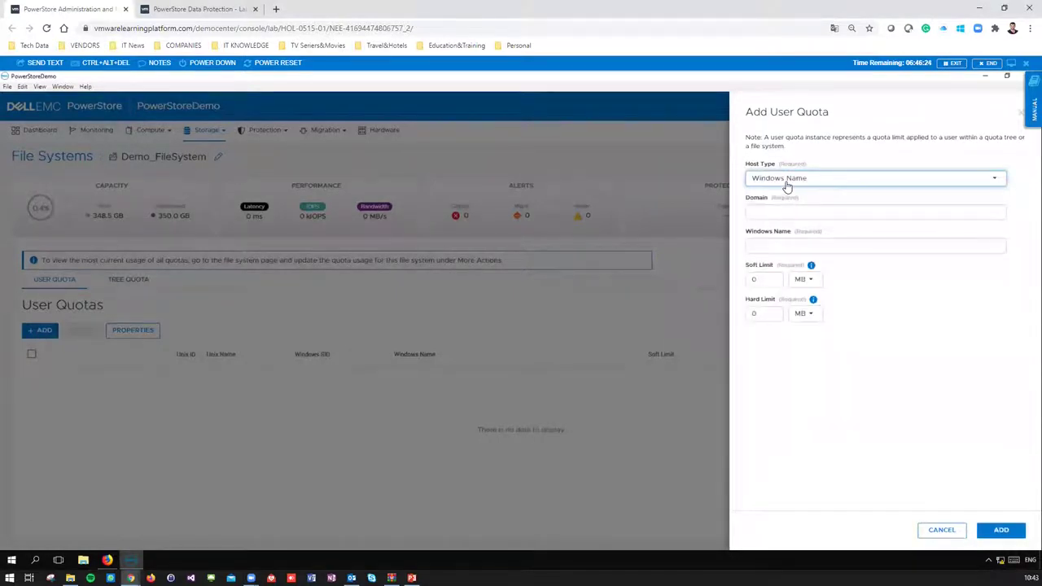
left_click(828, 212)
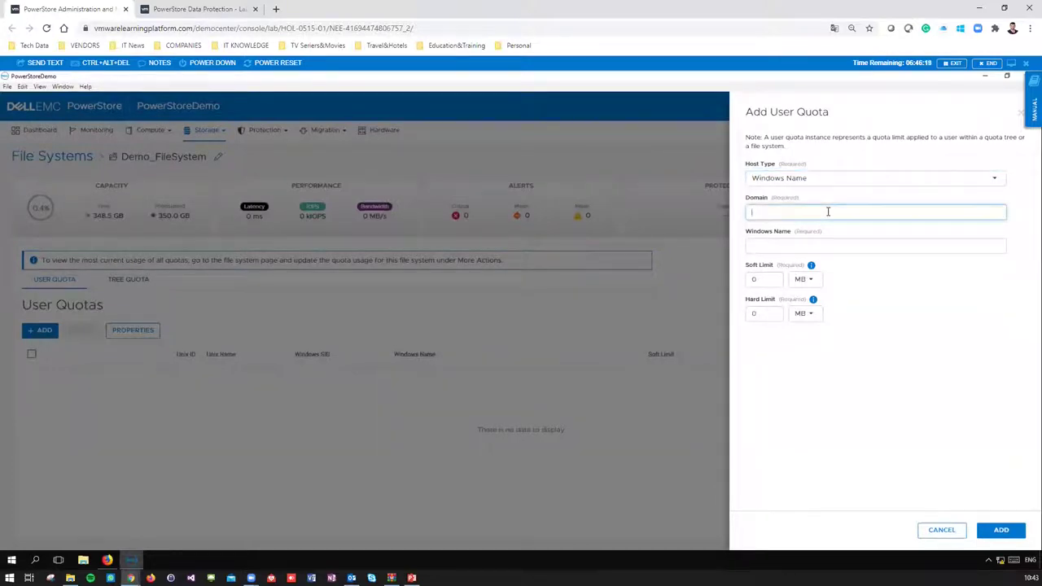
type("demo.local")
left_click(806, 246)
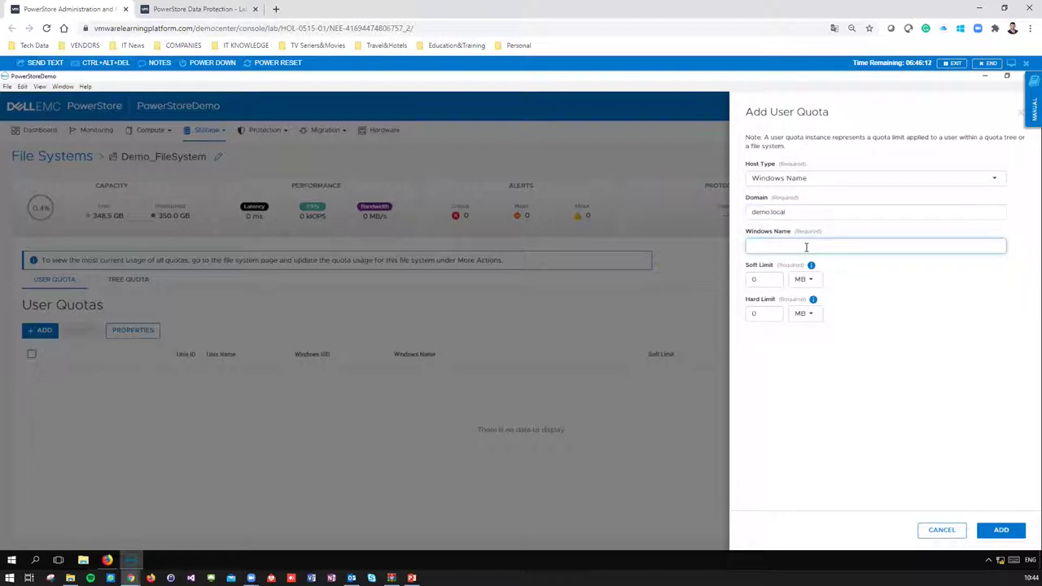
type("testuser")
- Set a 10 GB soft limit and a 12 GB hard limit, then add the quota
left_click(759, 281)
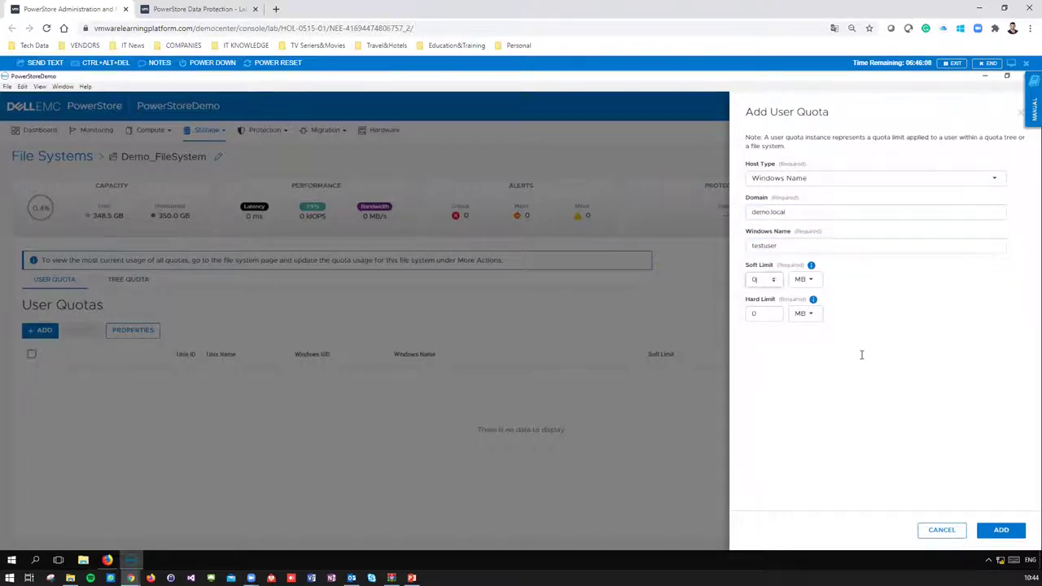
type("10")
left_click(806, 280)
left_click(806, 326)
left_click(765, 316)
type("20")
key("BackSpace")
key("BackSpace")
type("12")
left_click(805, 314)
left_click(803, 350)
left_click(1000, 531)
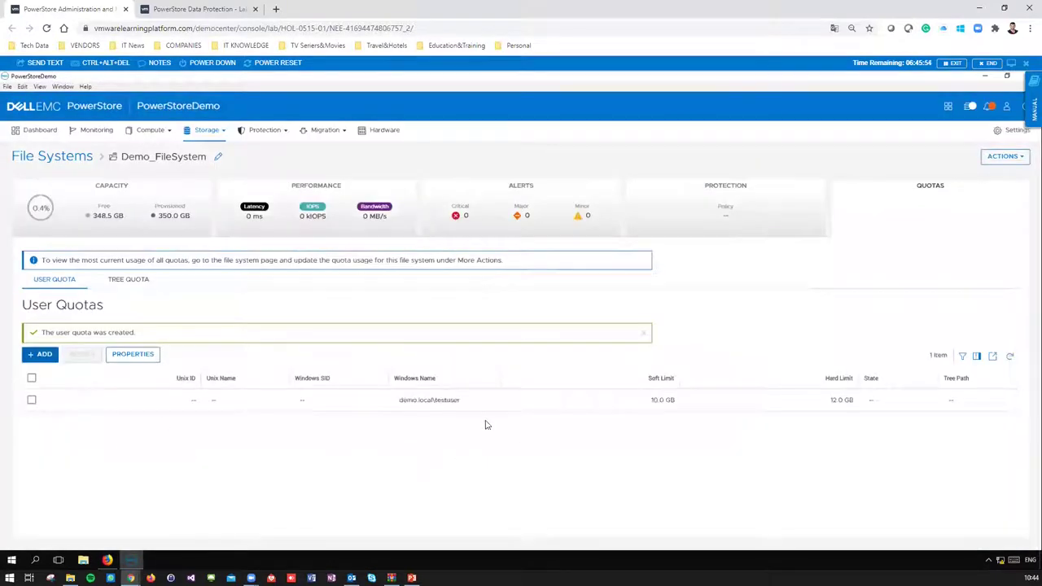
left_click(31, 401)
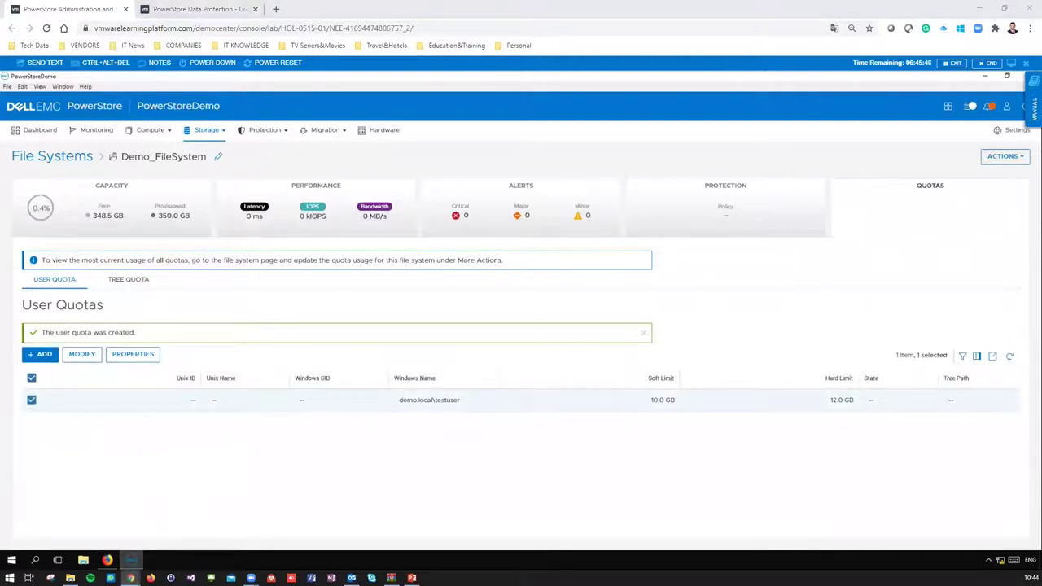
left_click(140, 281)
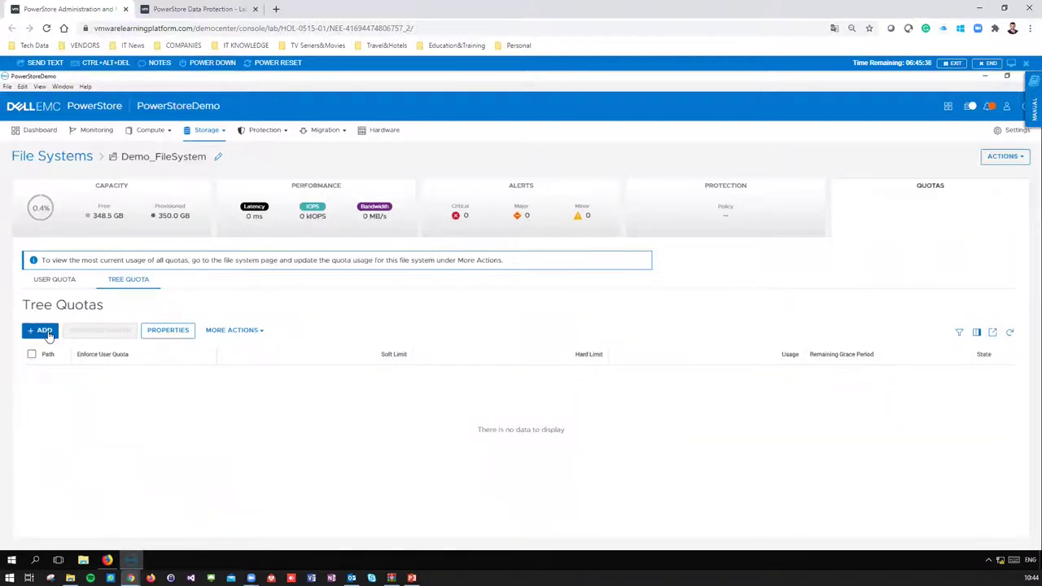
left_click(47, 333)
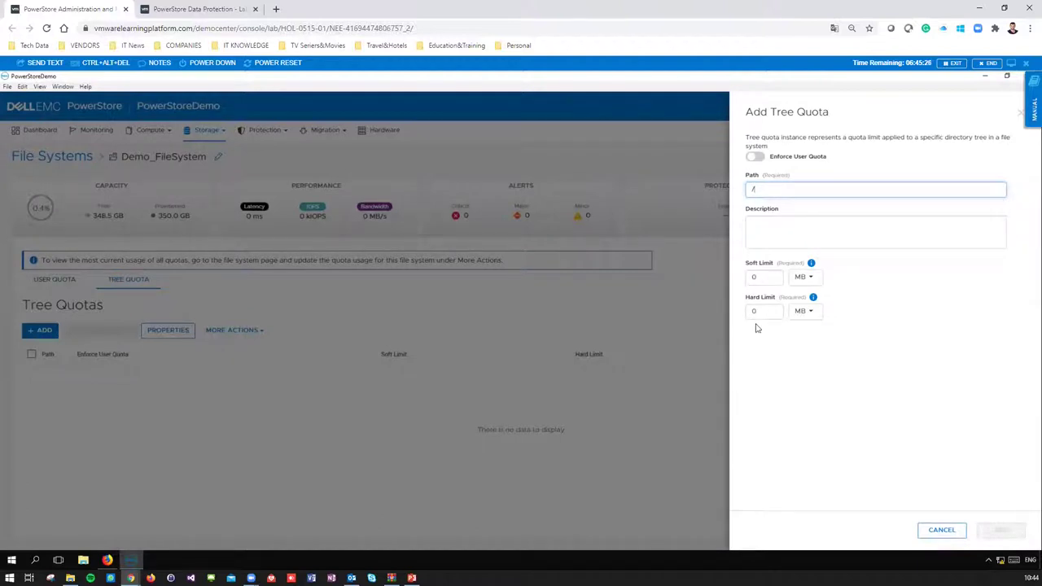
left_click(931, 533)
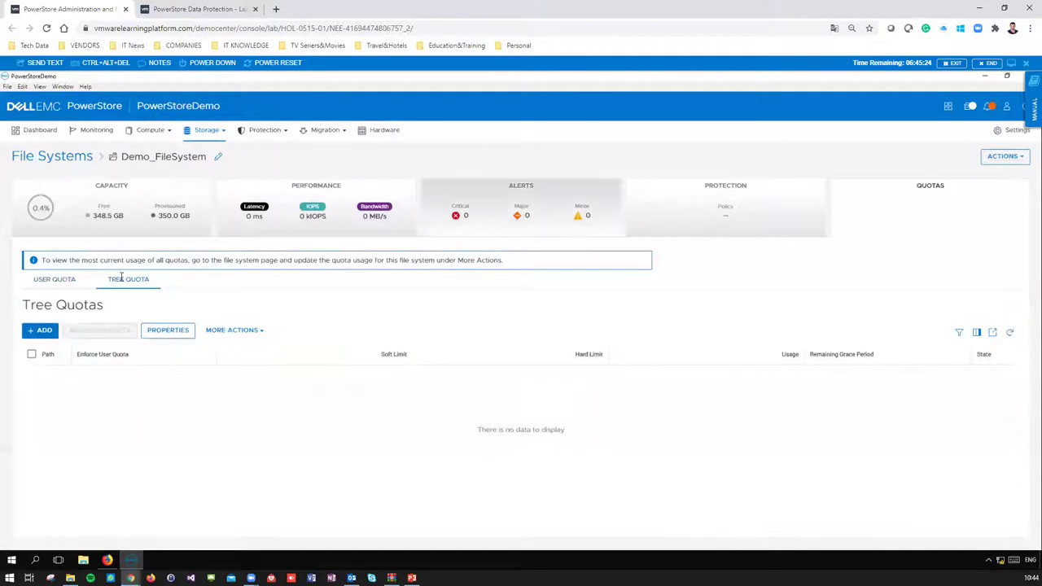
left_click(57, 281)
left_click(128, 281)
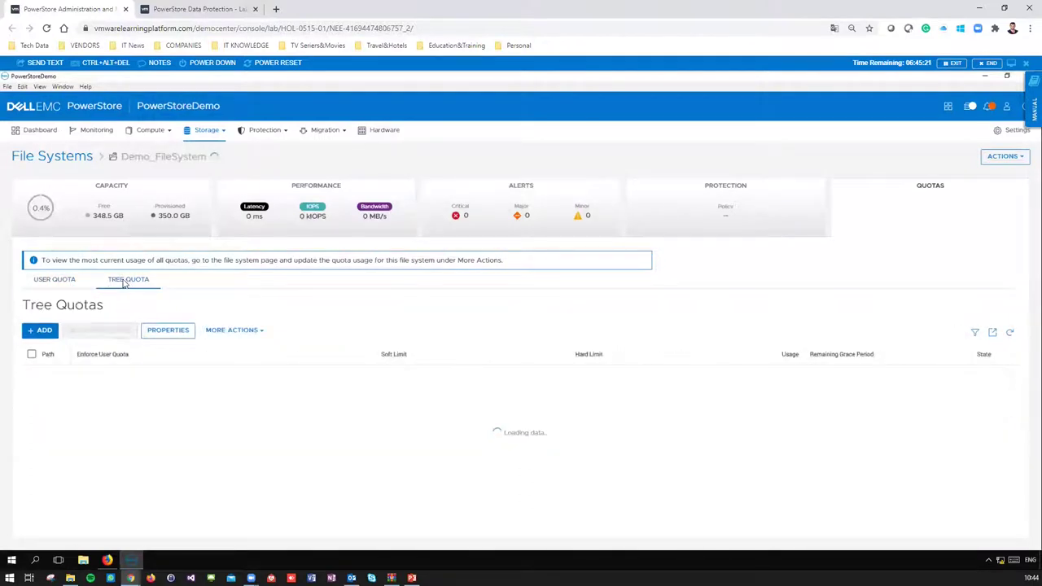
left_click(73, 281)
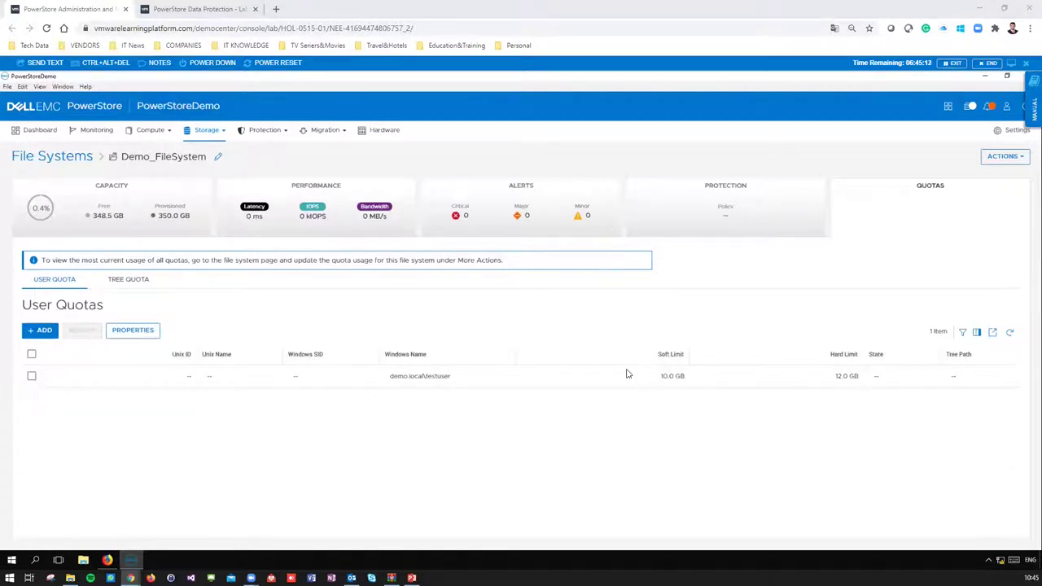
- Go to Storage > Volumes and select Demo Volume
left_click(205, 130)
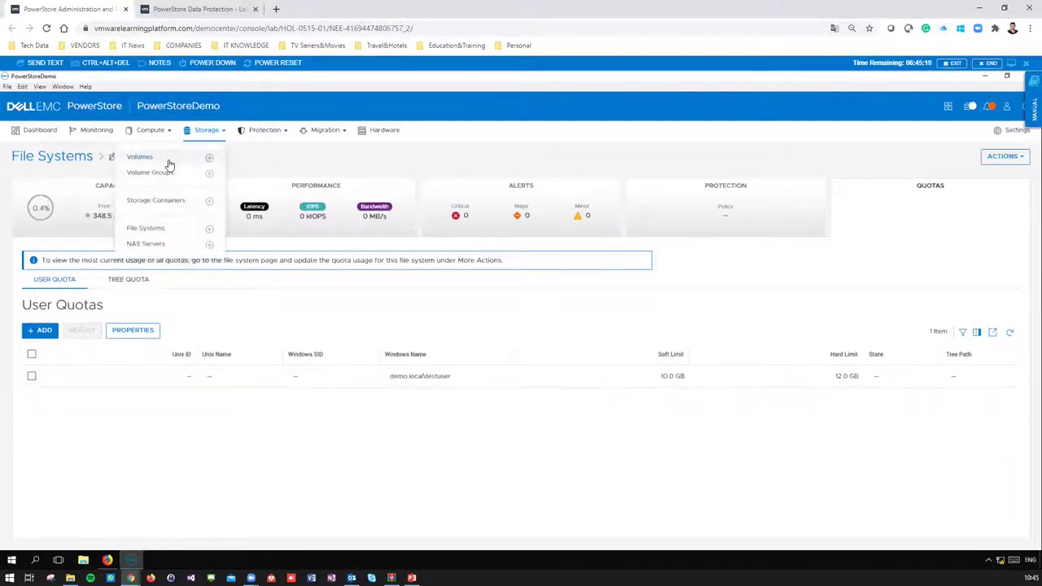
left_click(202, 159)
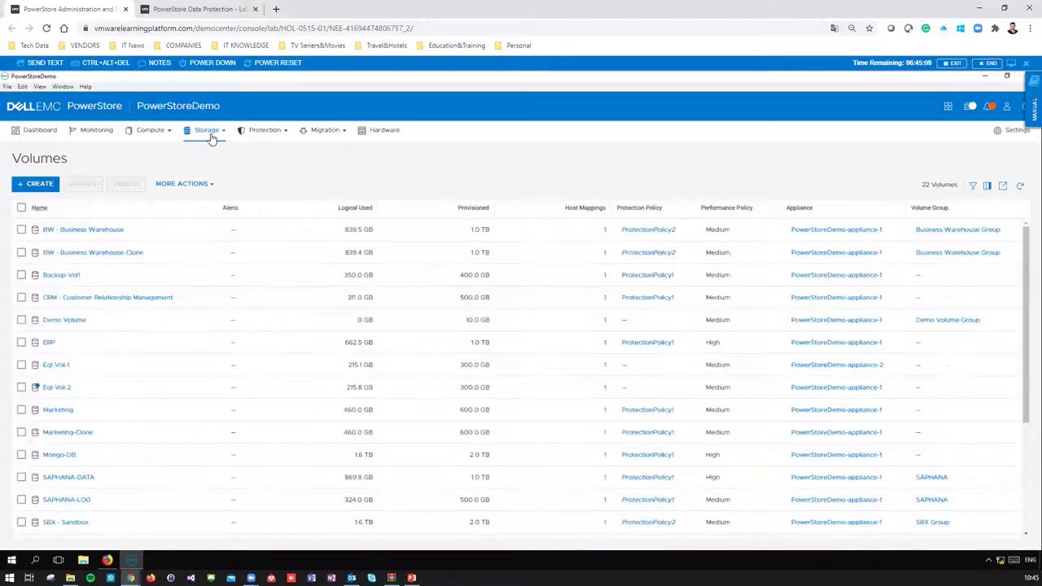
left_click(22, 320)
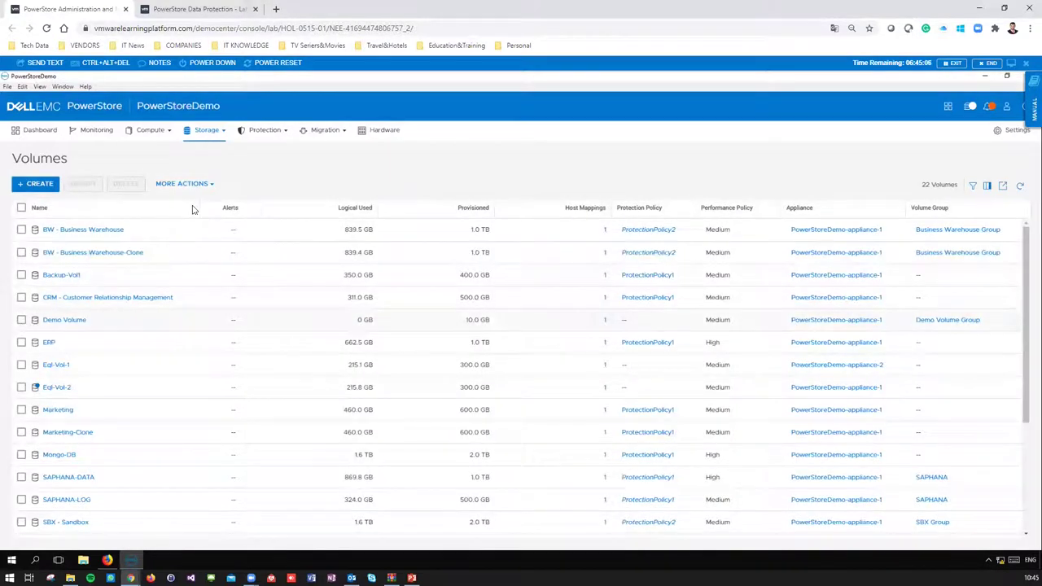
left_click(213, 133)
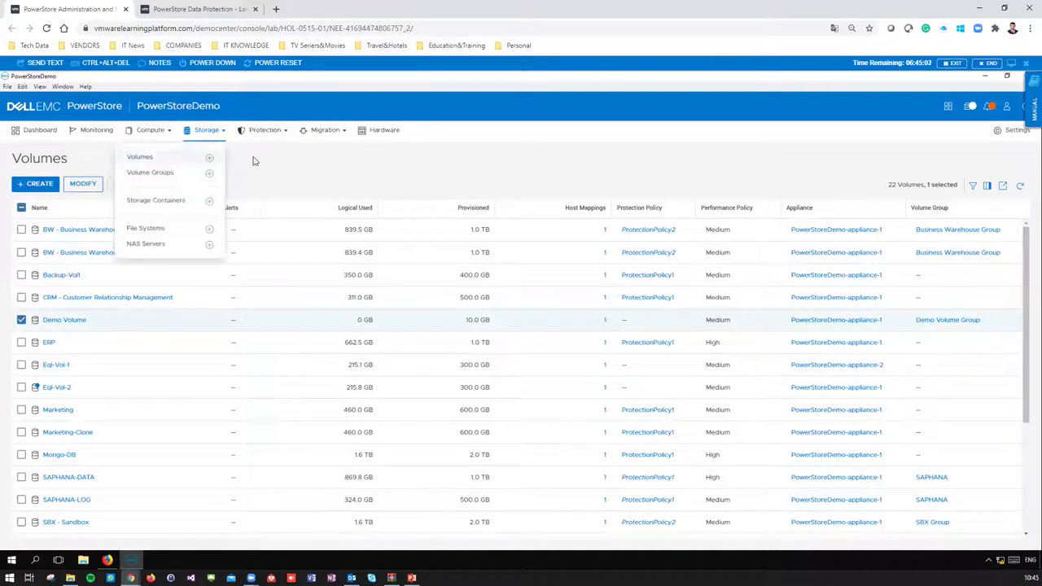
left_click(70, 322)
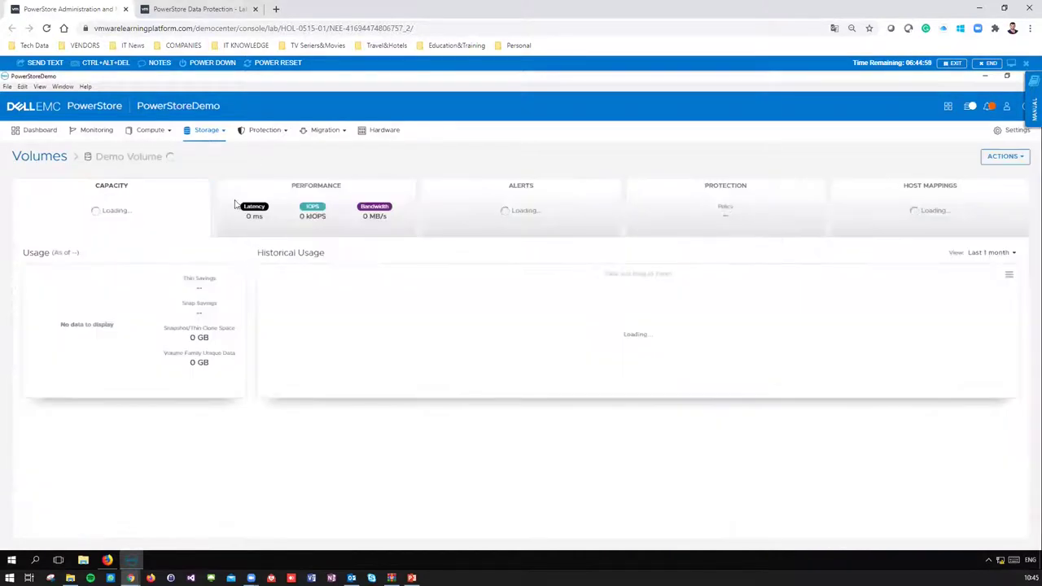
mouse_move(214, 139)
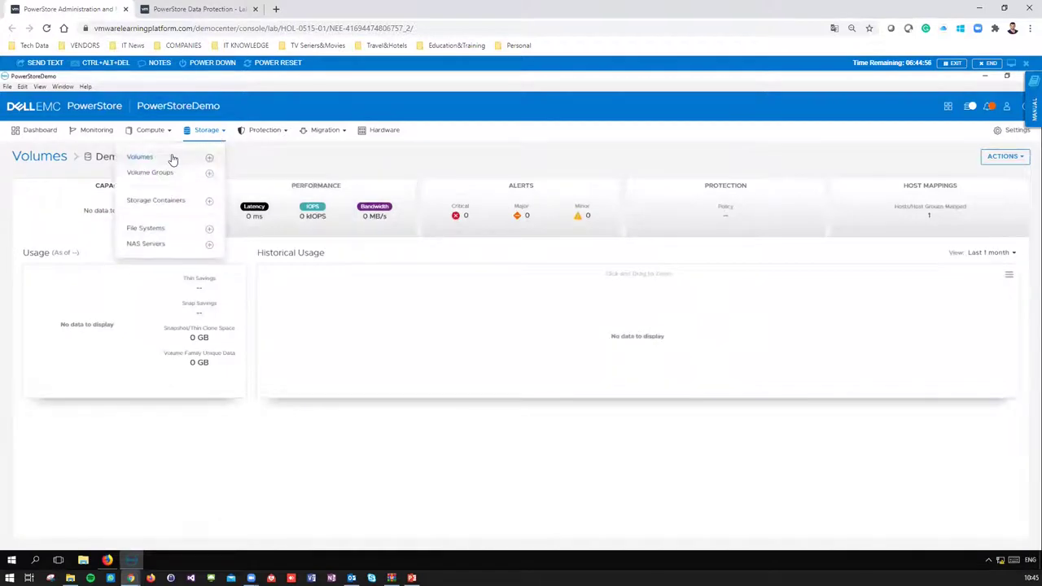
left_click(140, 157)
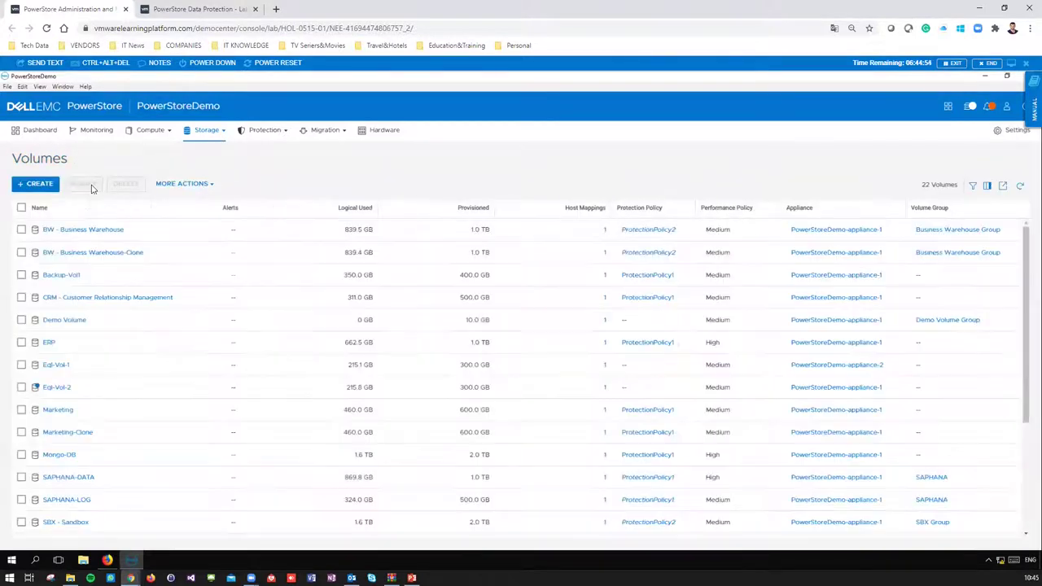
left_click(21, 320)
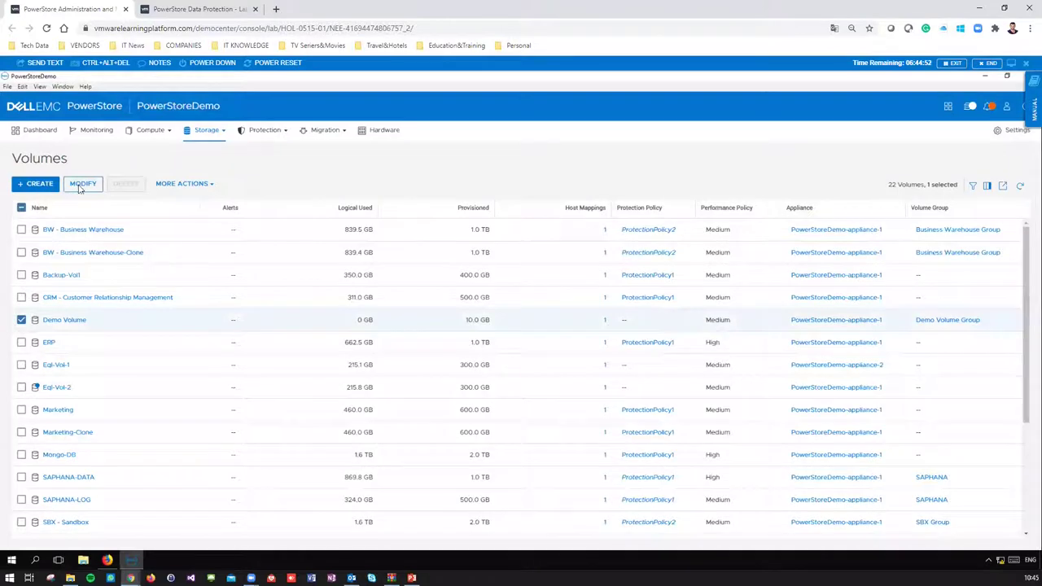
- Change Demo Volume's size from 10 to 700 GB and apply it
left_click(82, 184)
double_click(547, 257)
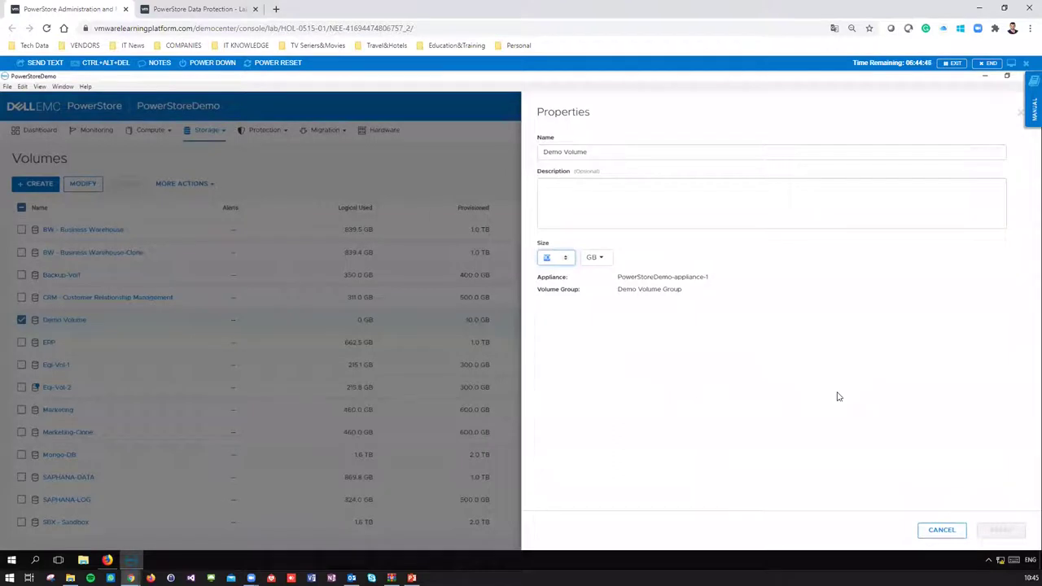
type("700")
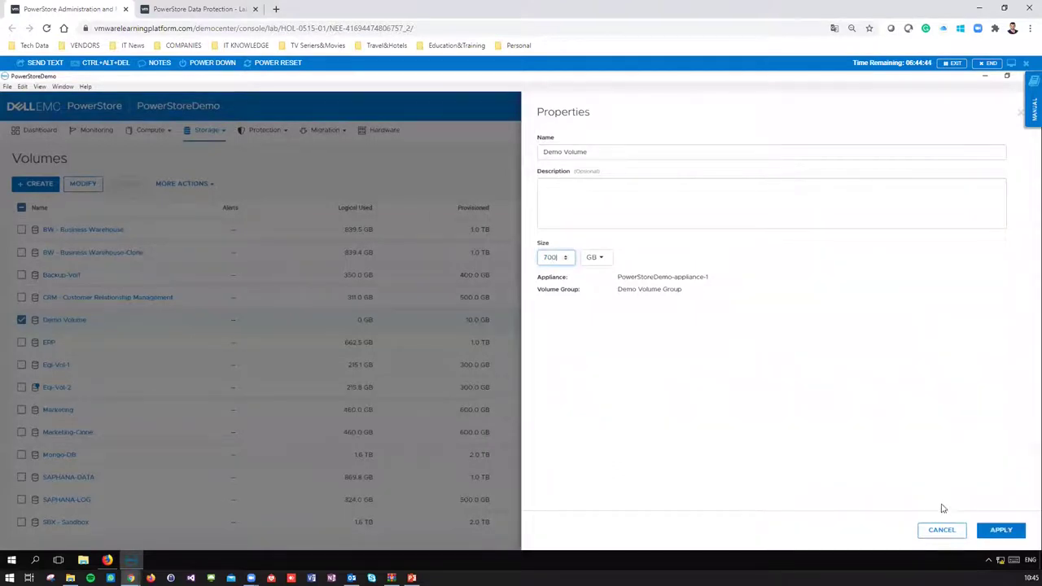
left_click(1000, 530)
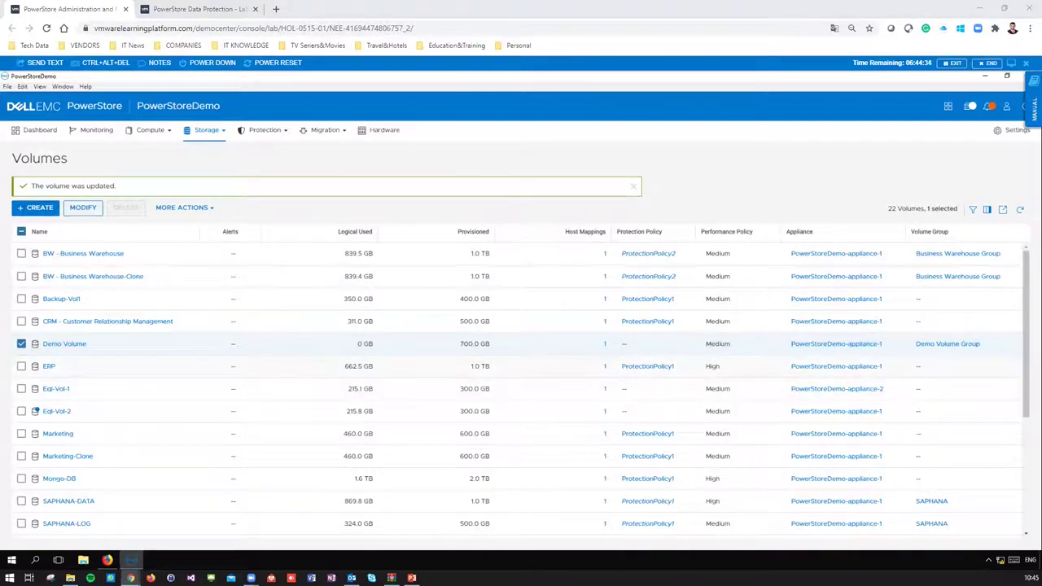
- Select Demo_FileSystem under Storage > File Systems and change its size from 350 to 500 GB
left_click(210, 132)
left_click(147, 229)
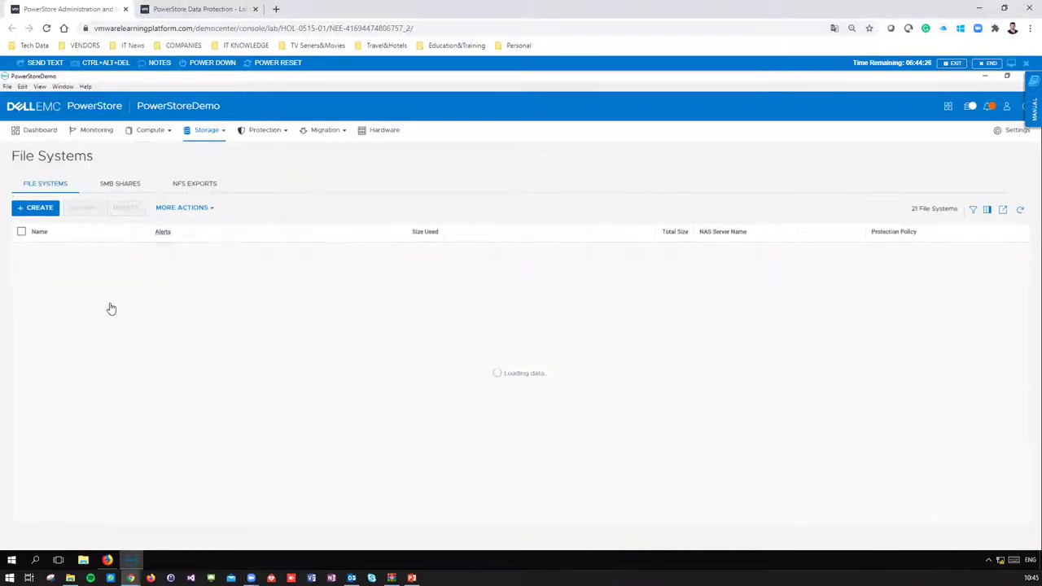
left_click(24, 253)
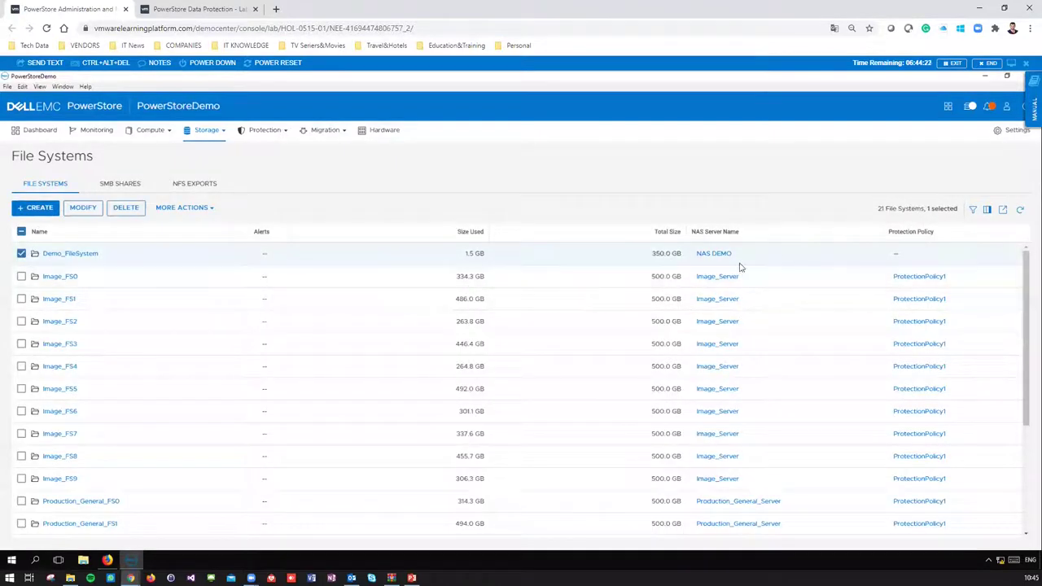
left_click(89, 208)
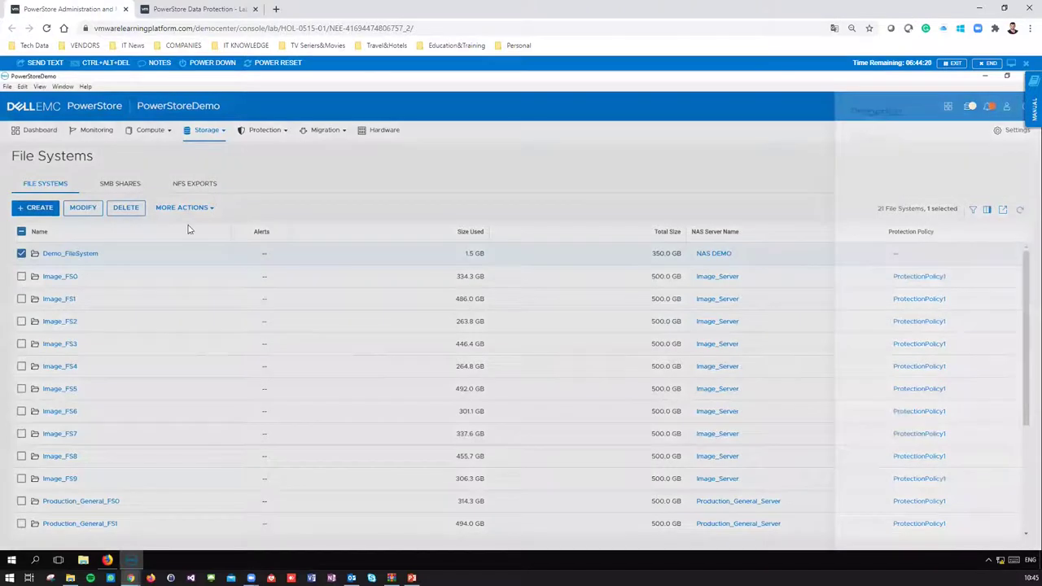
left_click_drag(560, 257, 502, 257)
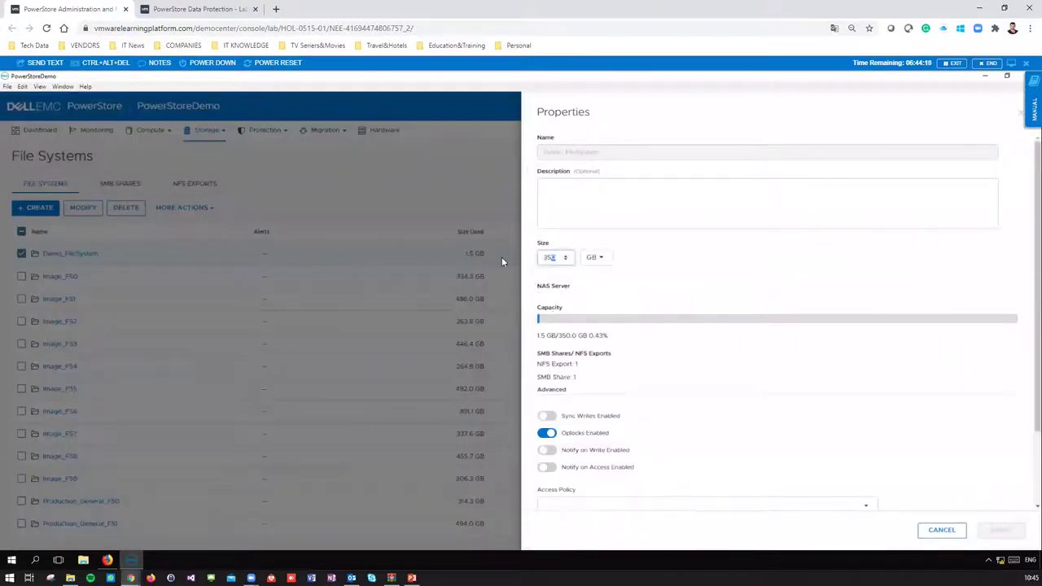
type("500")
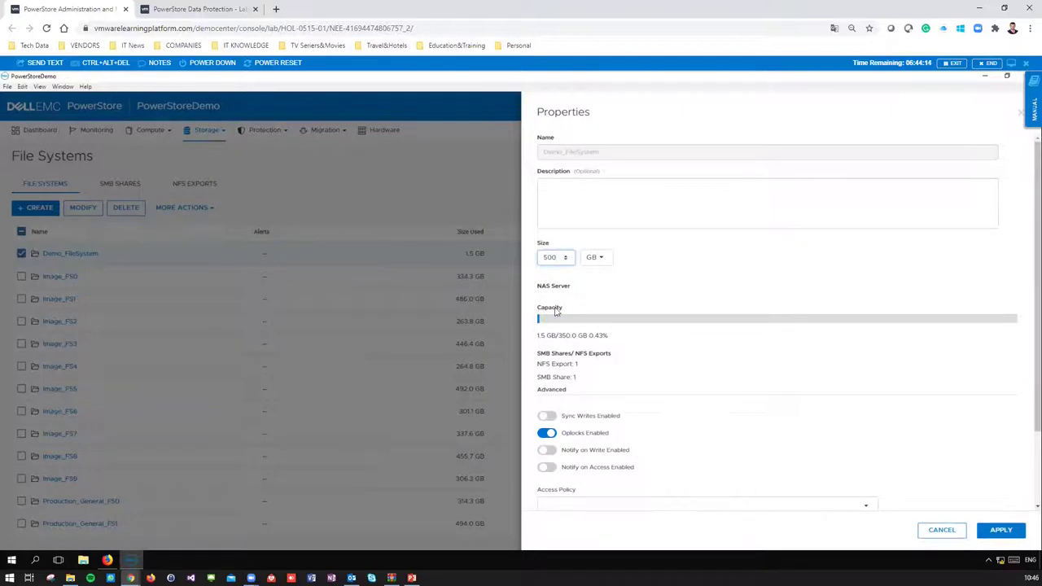
left_click_drag(538, 307, 558, 311)
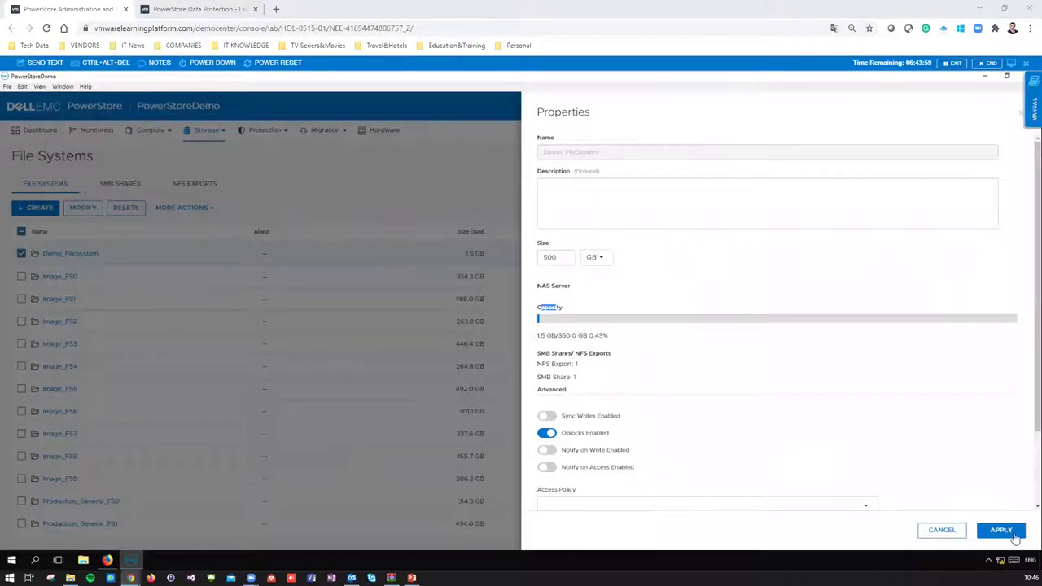
left_click(1012, 535)
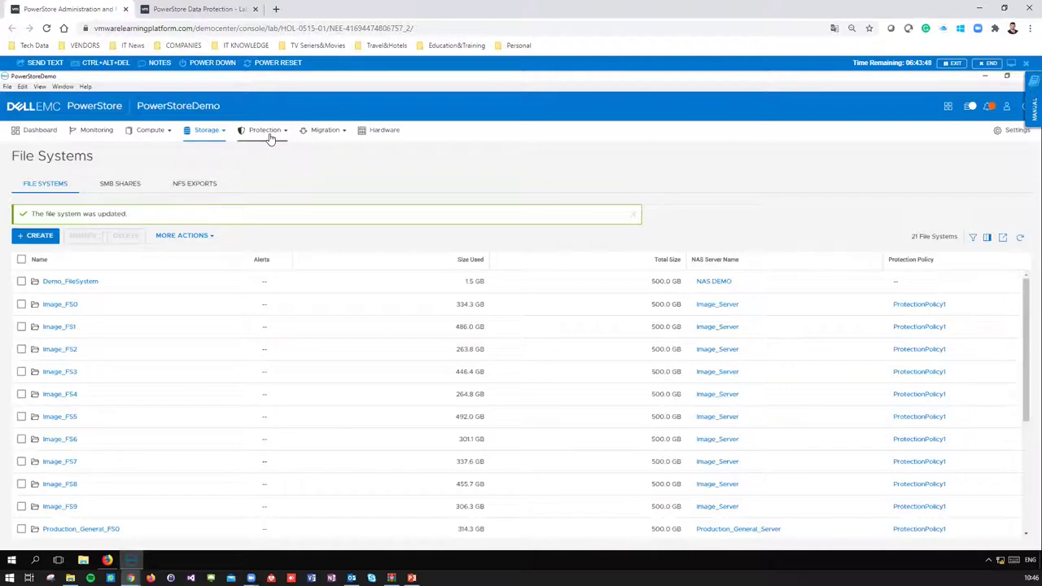
- Navigate through the Storage and Protection menus to the Protection Policies page
left_click(218, 132)
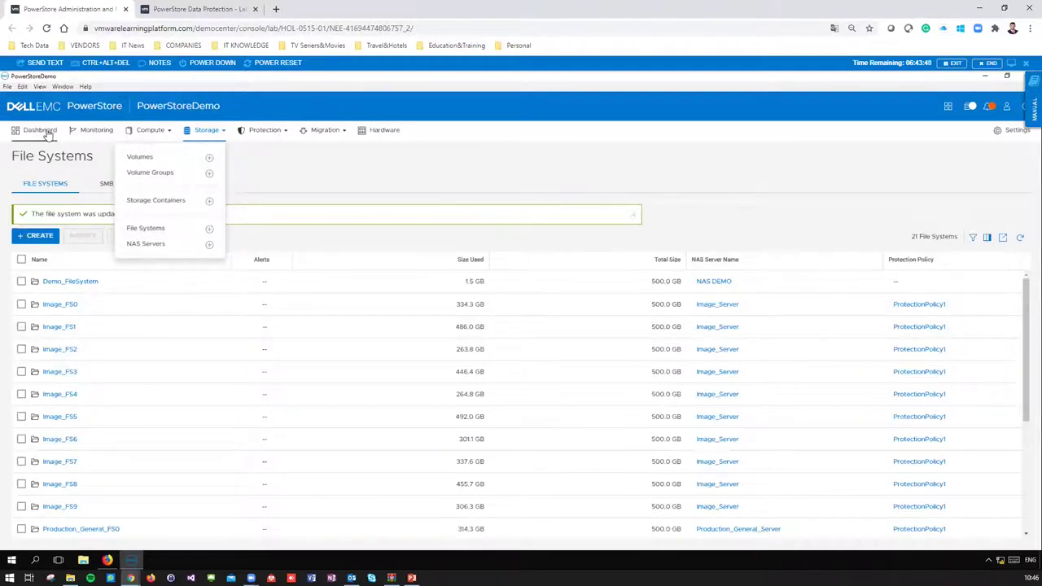
left_click(276, 132)
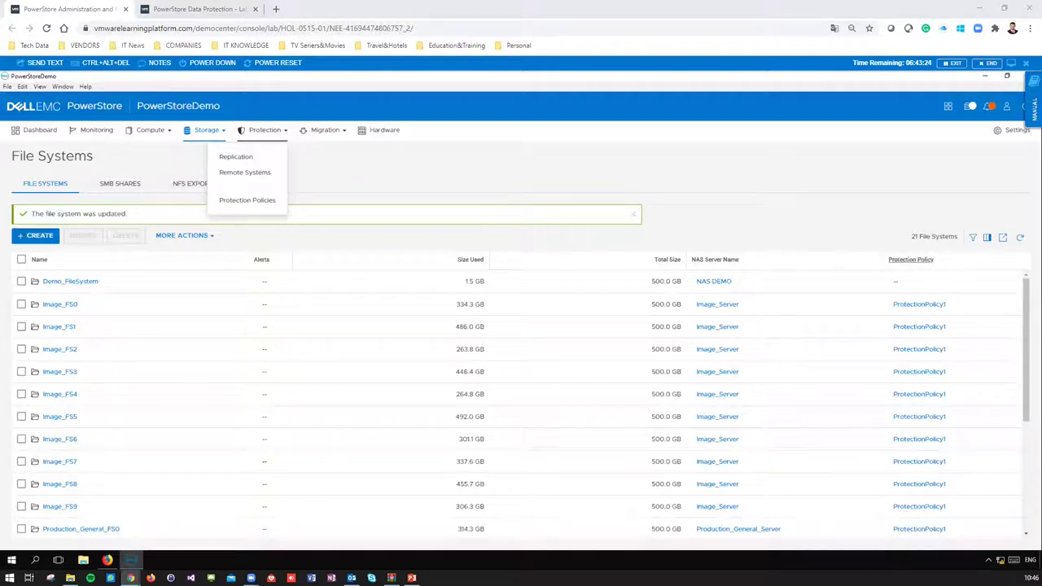
left_click(266, 137)
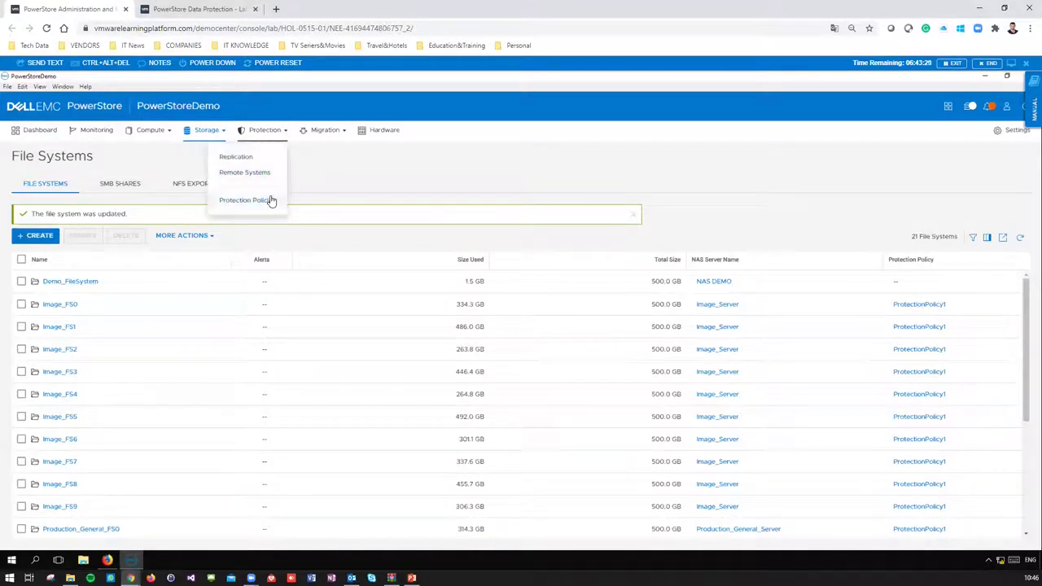
left_click(269, 201)
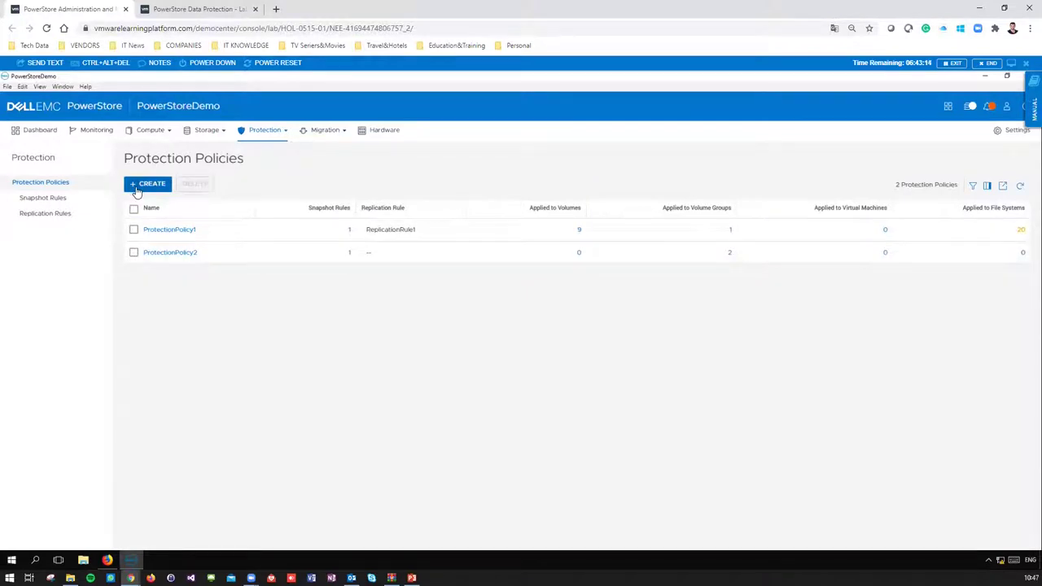
- Browse the Snapshot Rules and Replication Rules lists, then return to Protection Policies
left_click(152, 184)
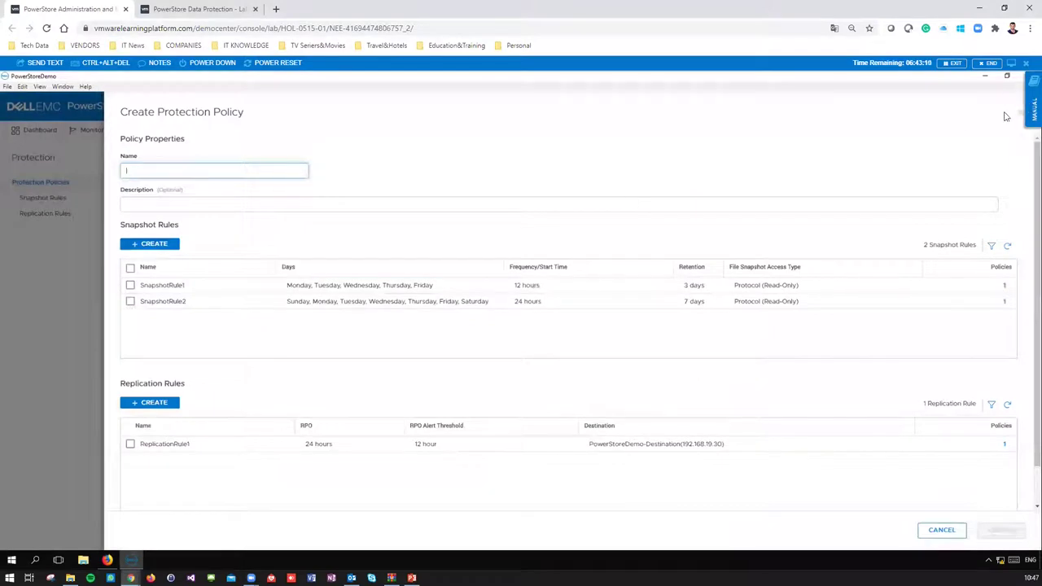
left_click(1017, 118)
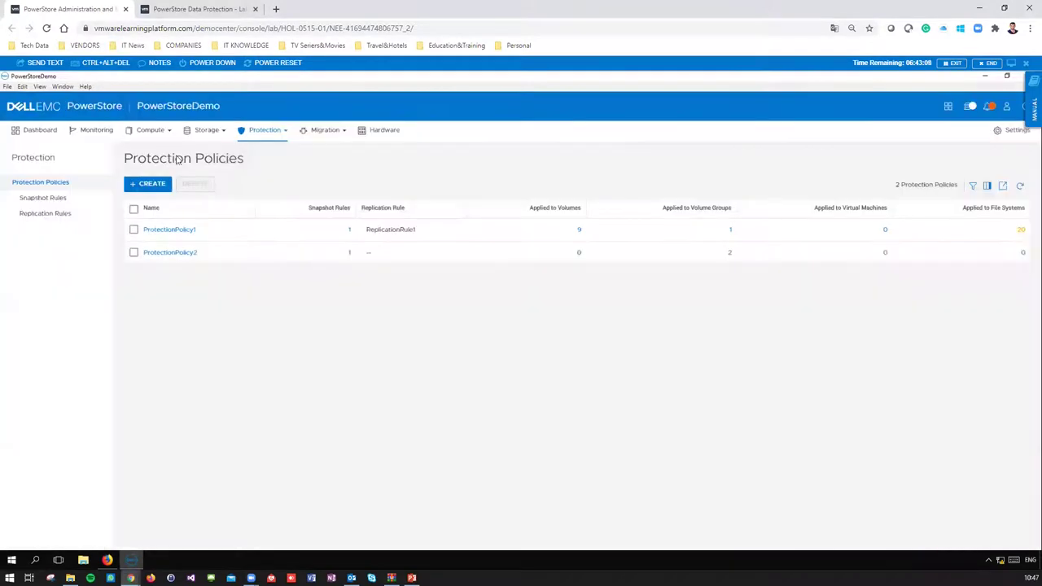
left_click(49, 198)
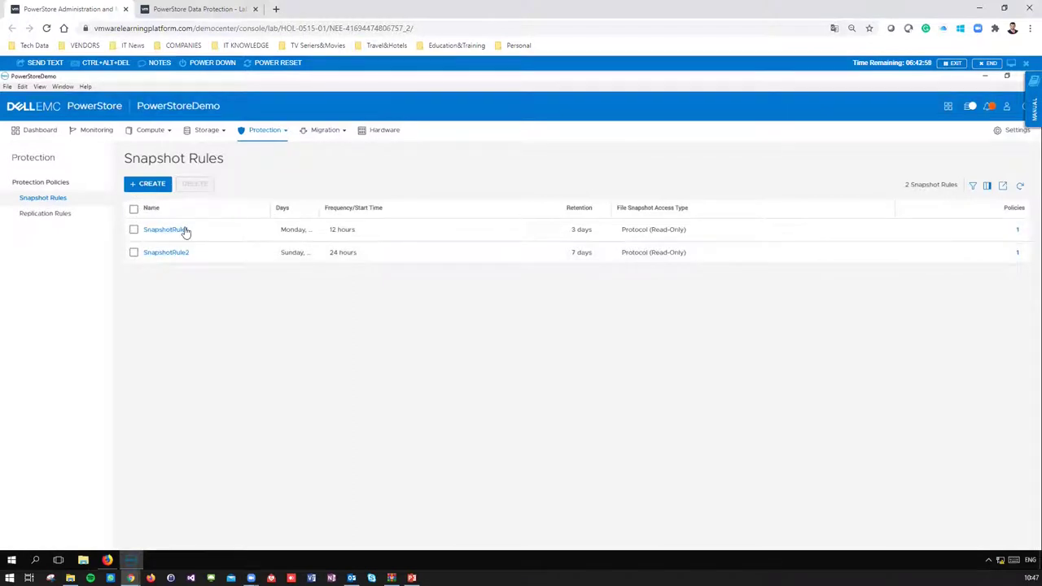
left_click(64, 181)
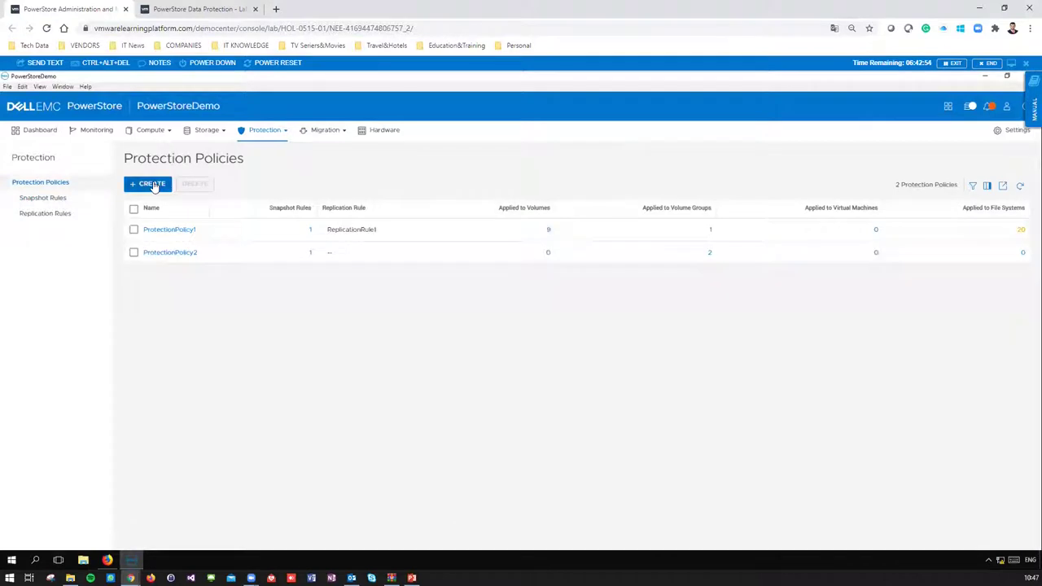
left_click(154, 185)
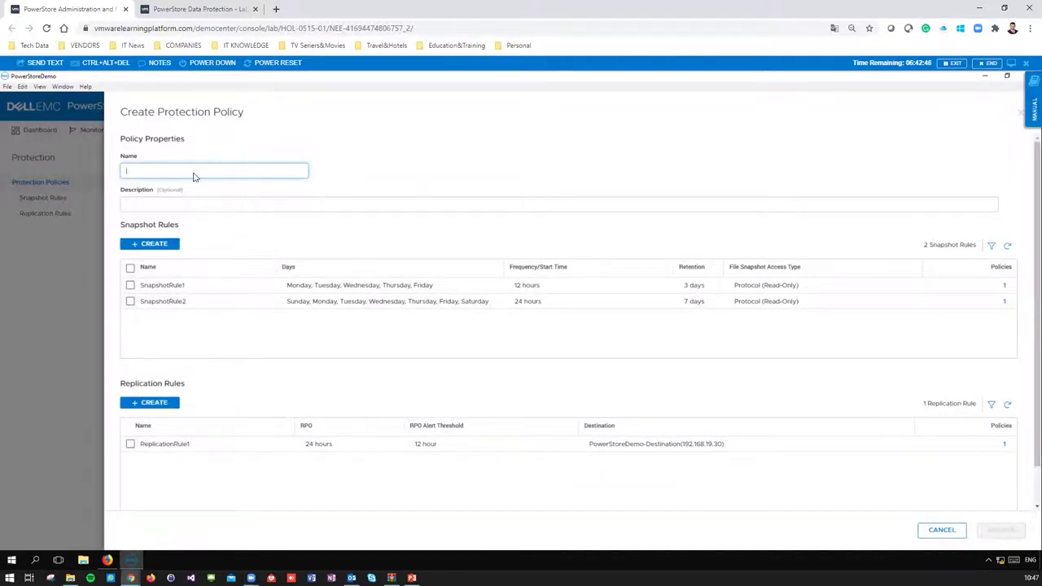
key("Escape")
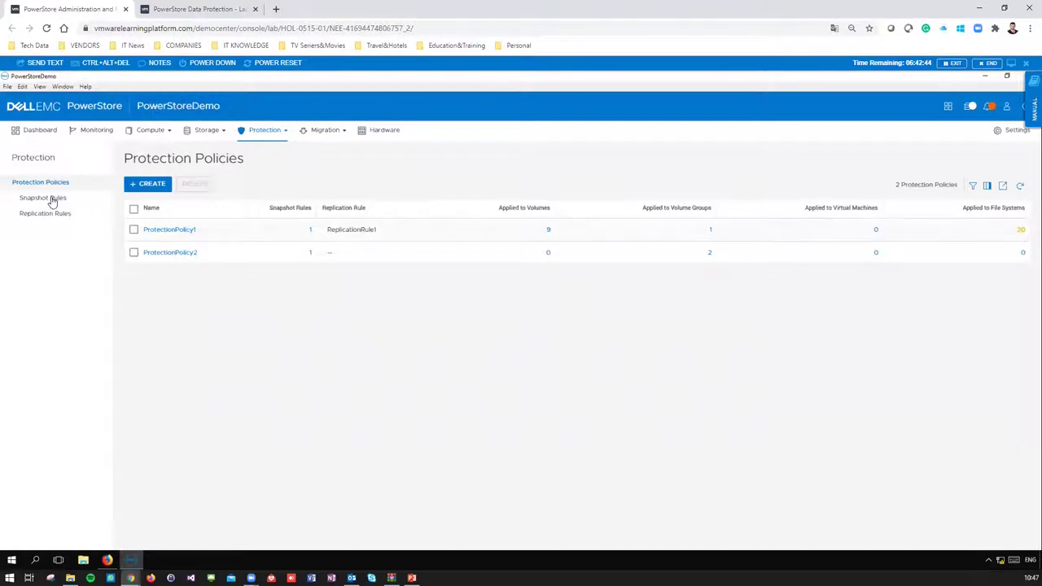
left_click(49, 199)
left_click(48, 215)
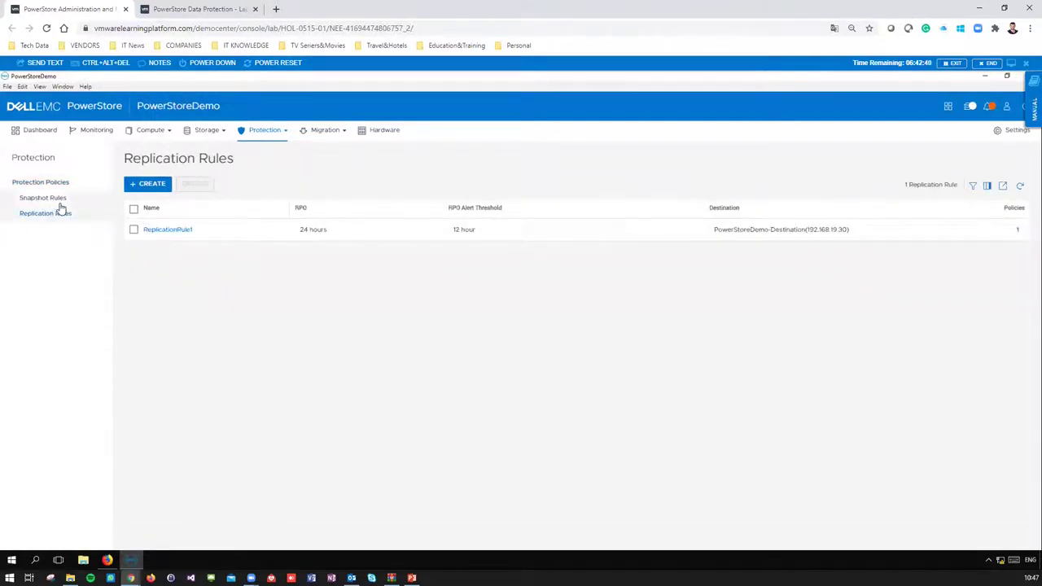
left_click(52, 182)
- Start a new protection policy named Demo_PPolicy
left_click(150, 187)
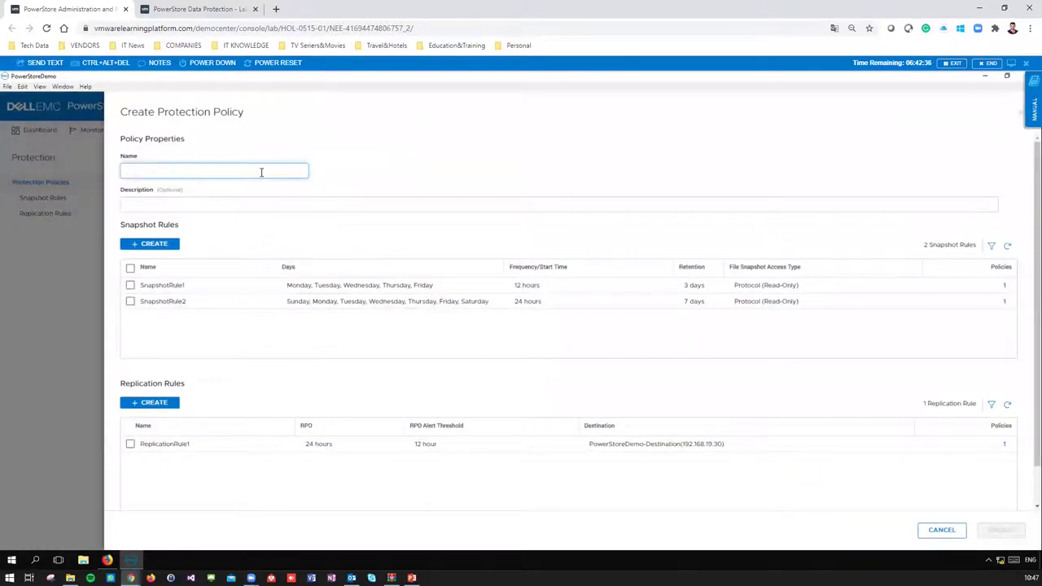
type("Demo_Policy")
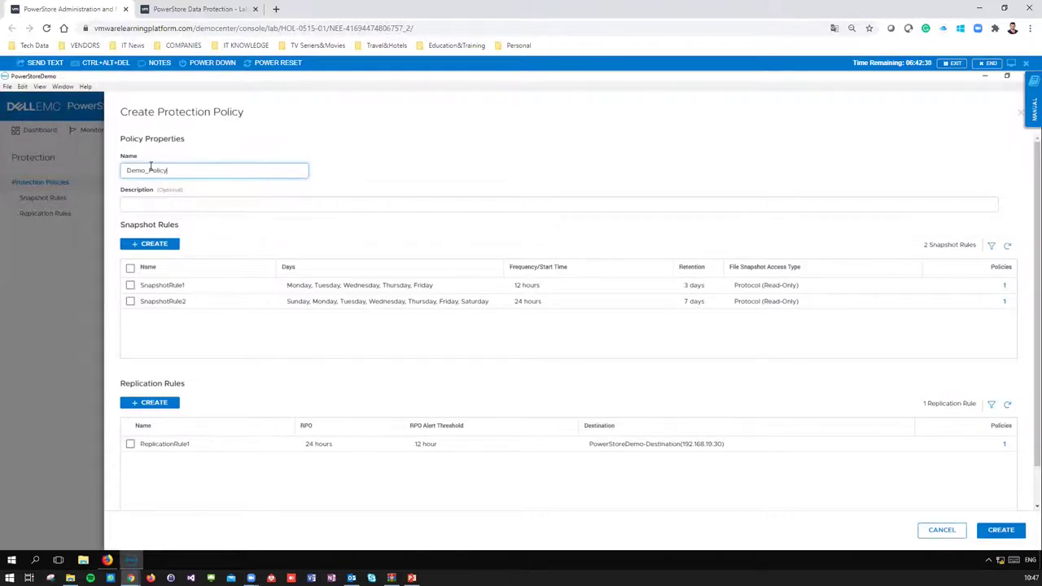
type("P")
left_click(147, 204)
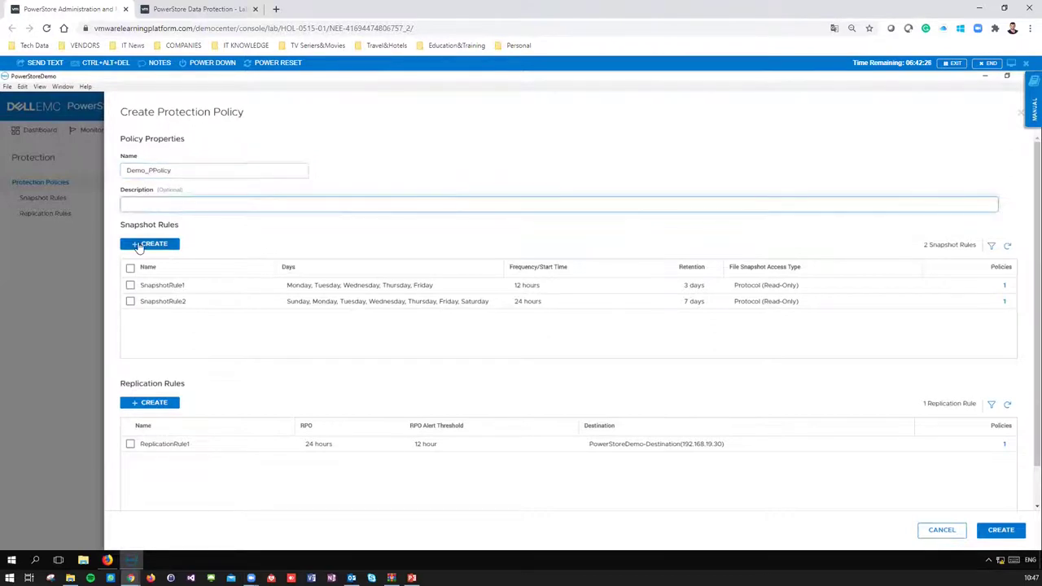
- Start a new snapshot rule named Daily_SNP_12HR
left_click(154, 244)
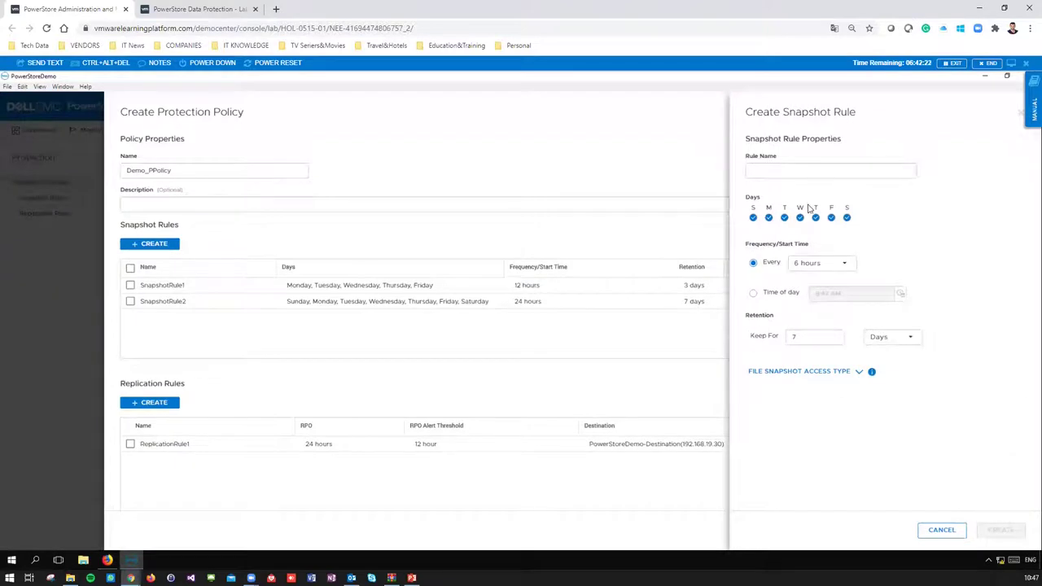
left_click(787, 167)
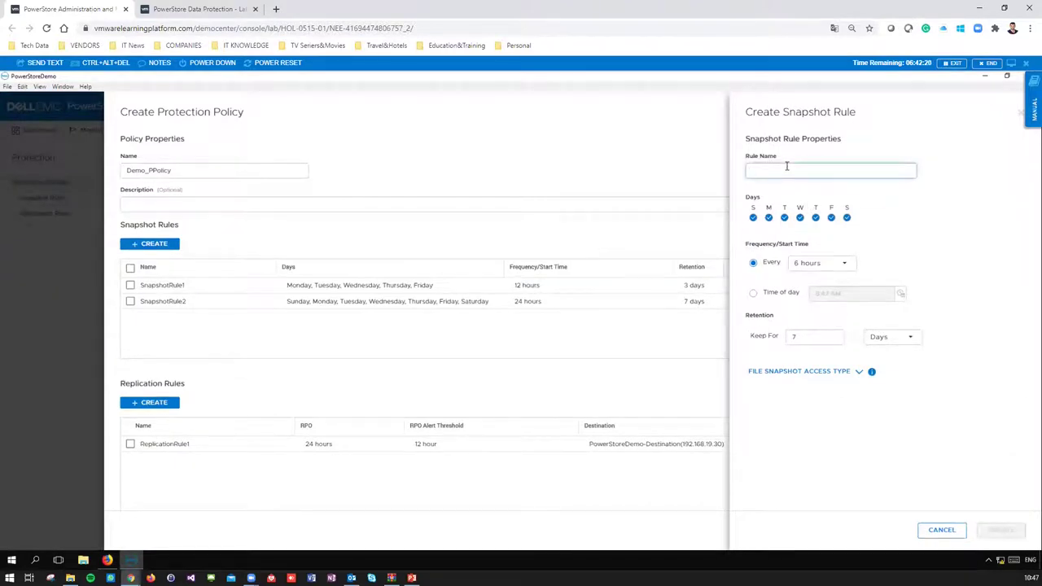
type("Daily_SNP")
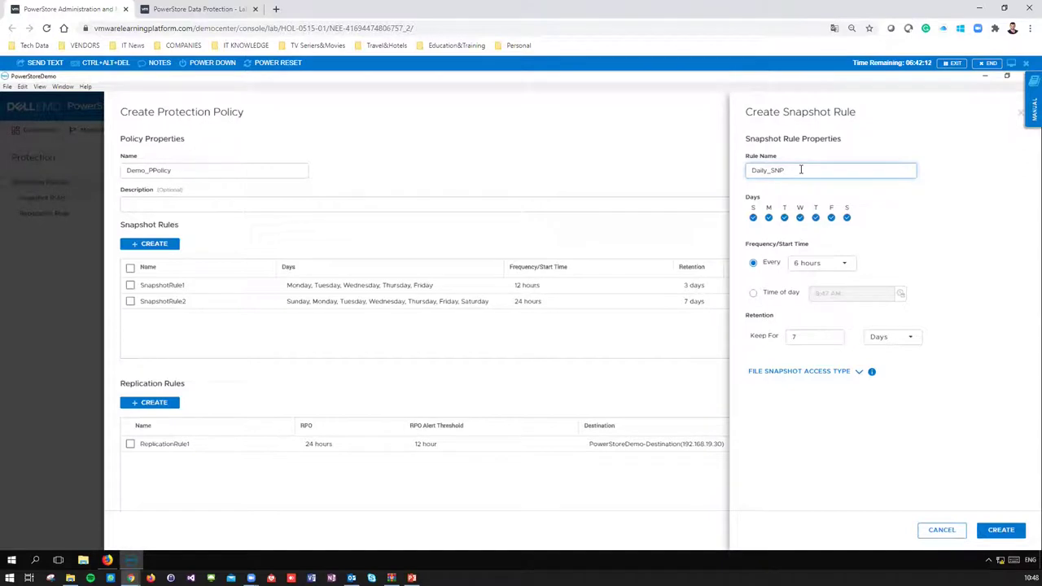
type("_1")
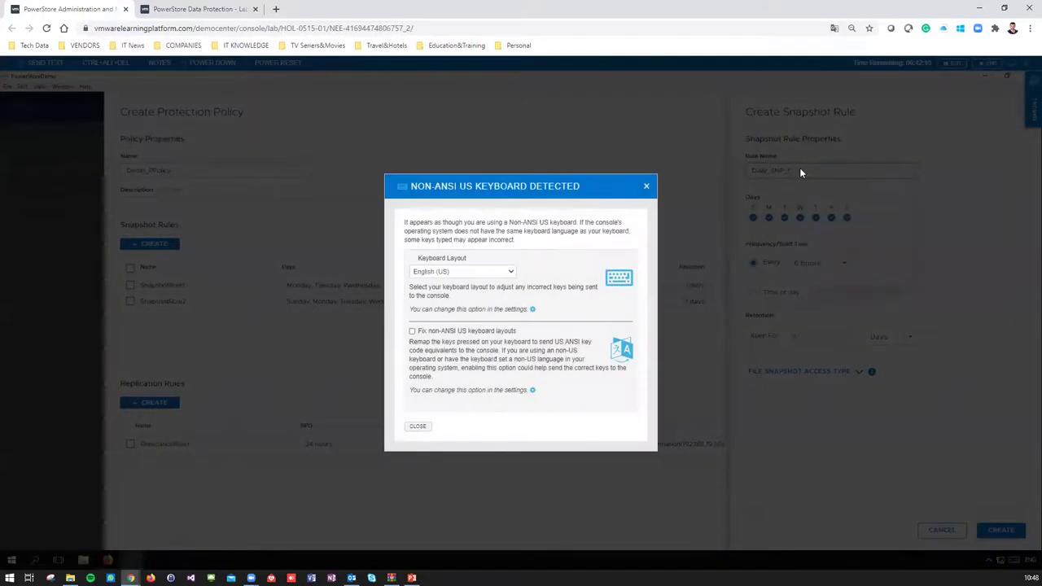
left_click(646, 186)
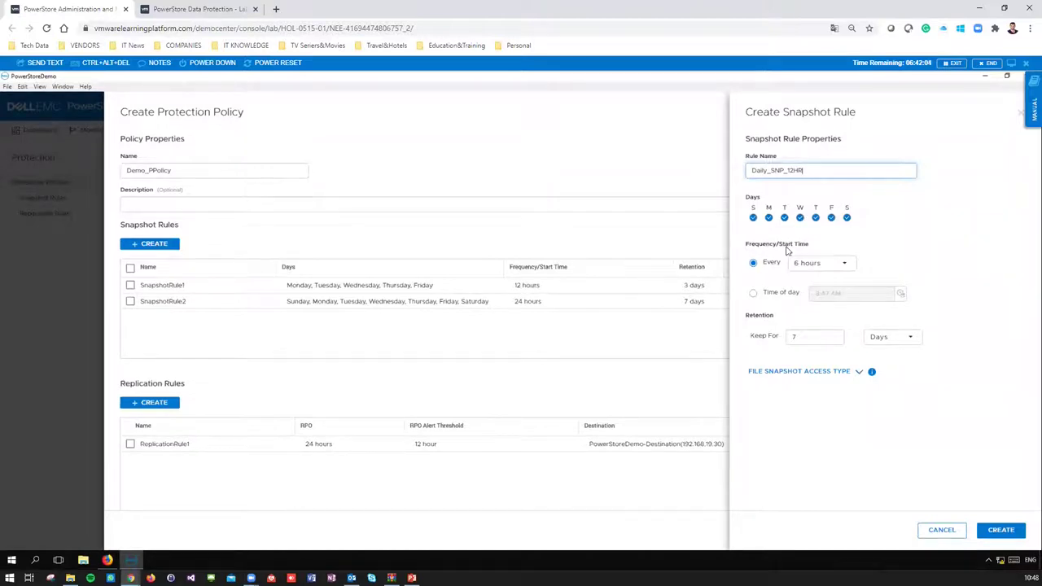
double_click(805, 173)
- Set snapshots every 12 hours with 7-day retention and read-only access, then create the rule
left_click(834, 267)
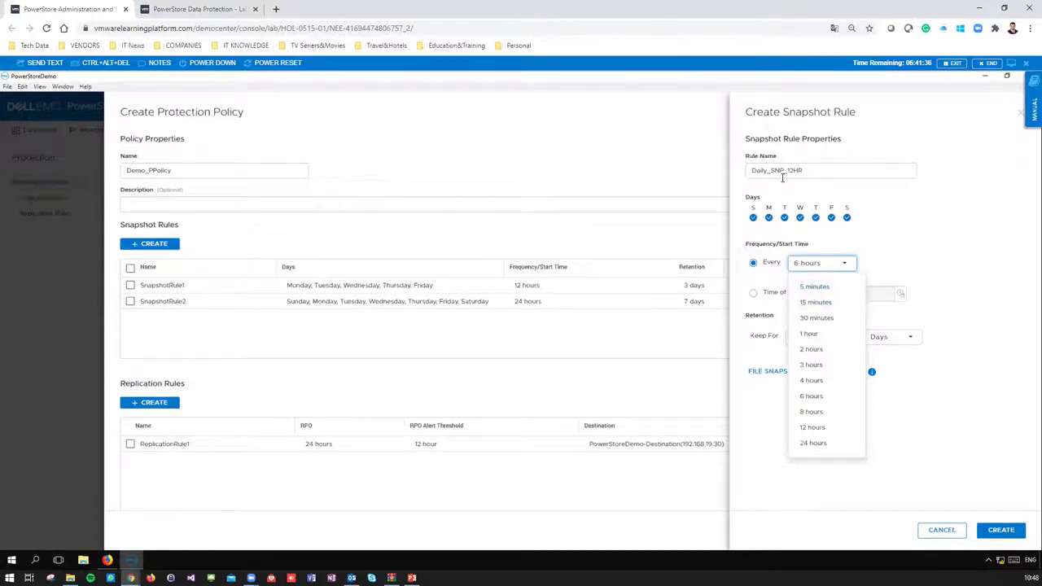
left_click(812, 428)
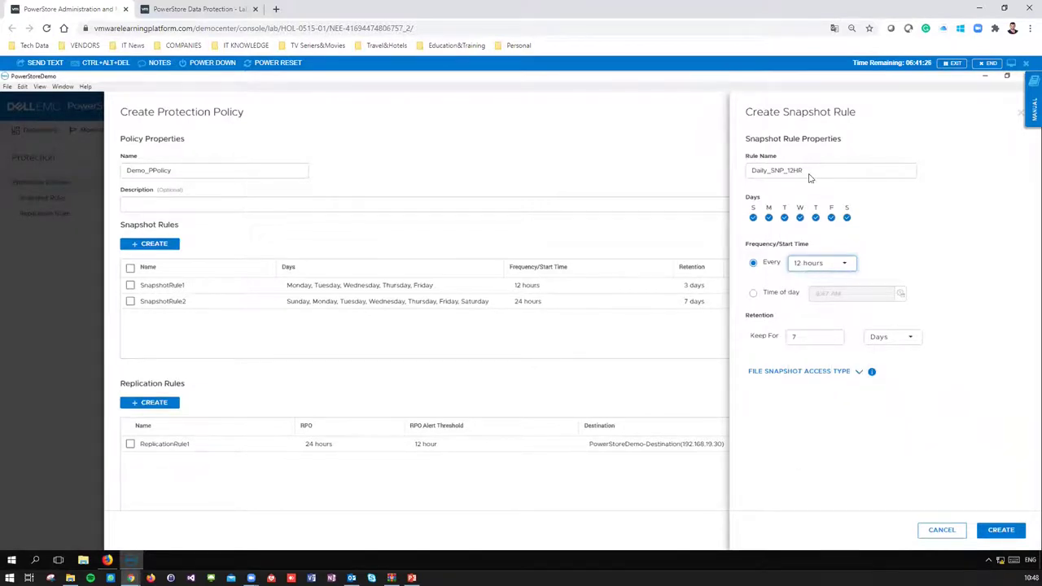
left_click(795, 339)
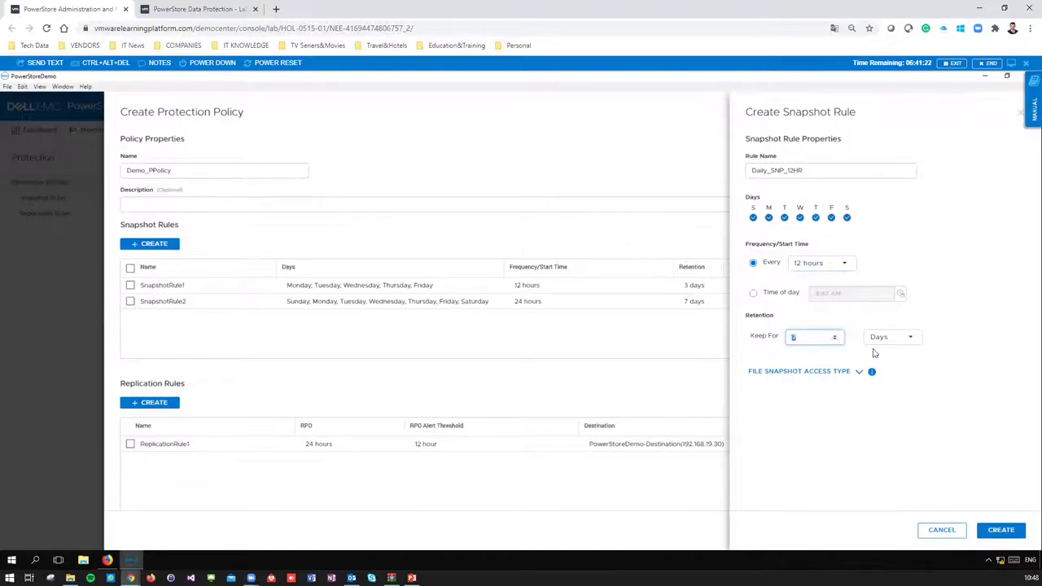
left_click(860, 376)
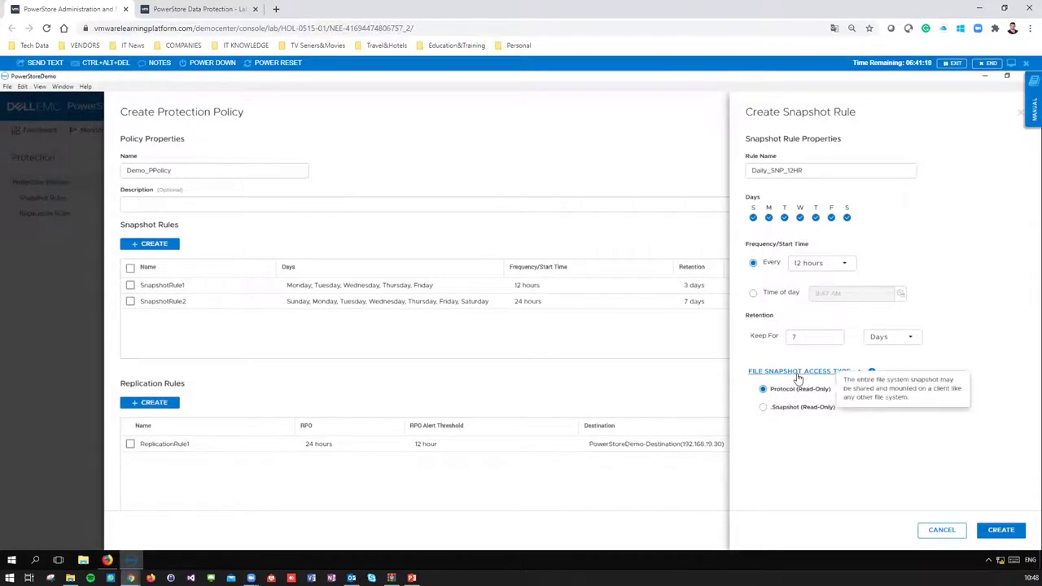
mouse_move(814, 412)
mouse_move(801, 394)
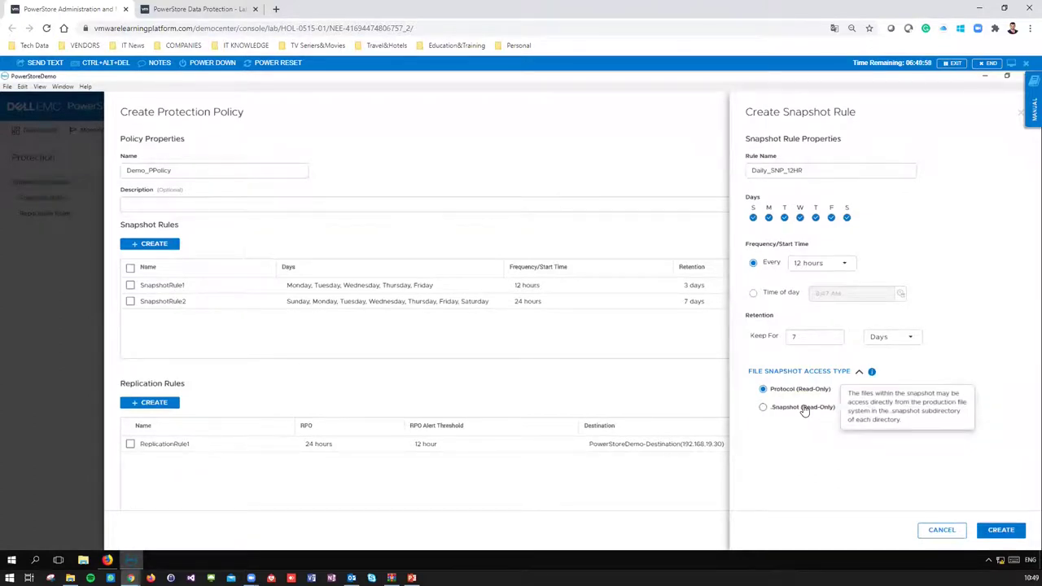
left_click(861, 372)
left_click(861, 372)
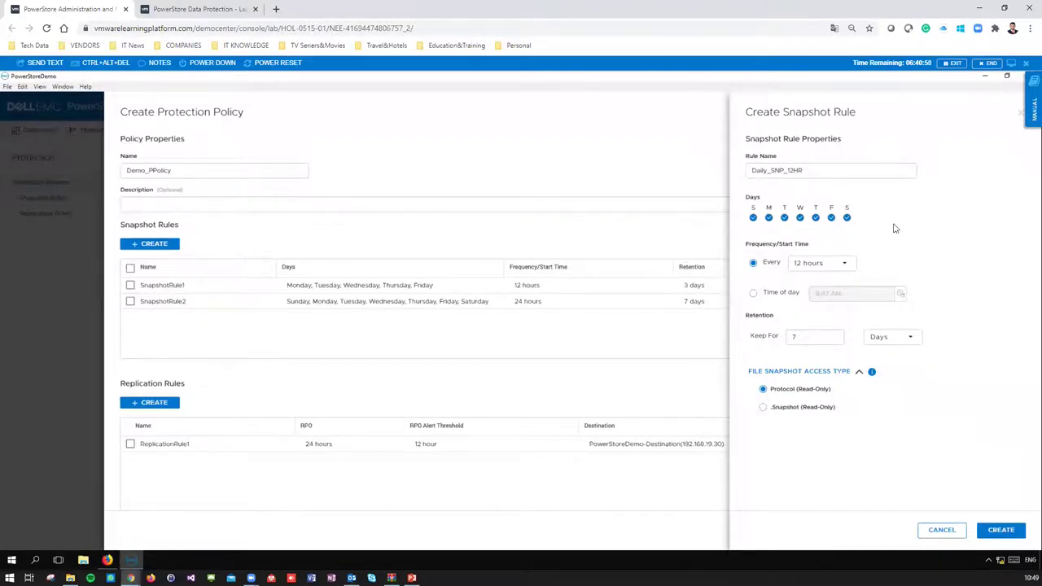
left_click(1001, 530)
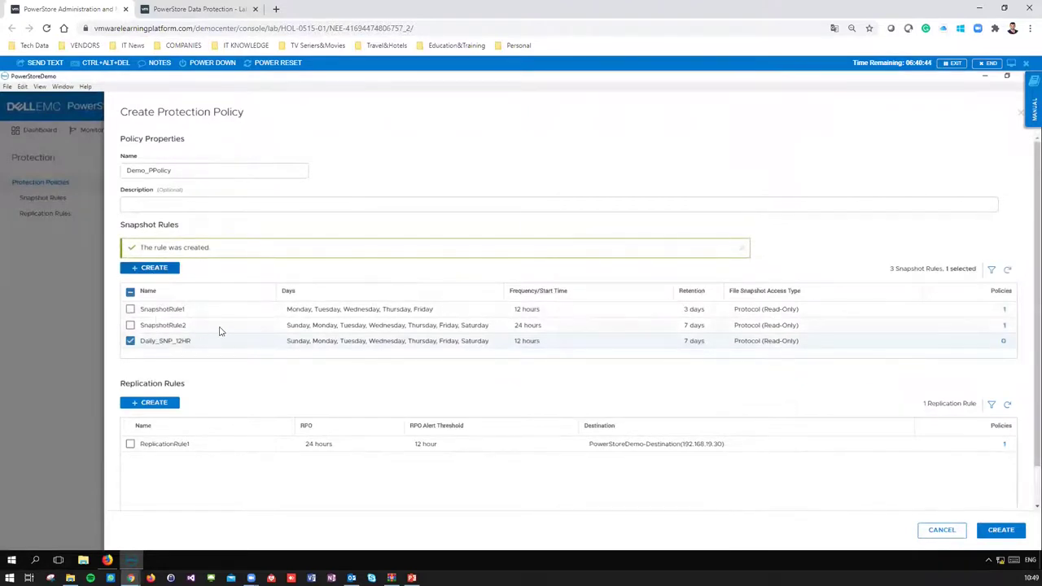
- Start a replication rule named DEMO_REP targeting PowerStoreDemo-Destination
left_click(157, 403)
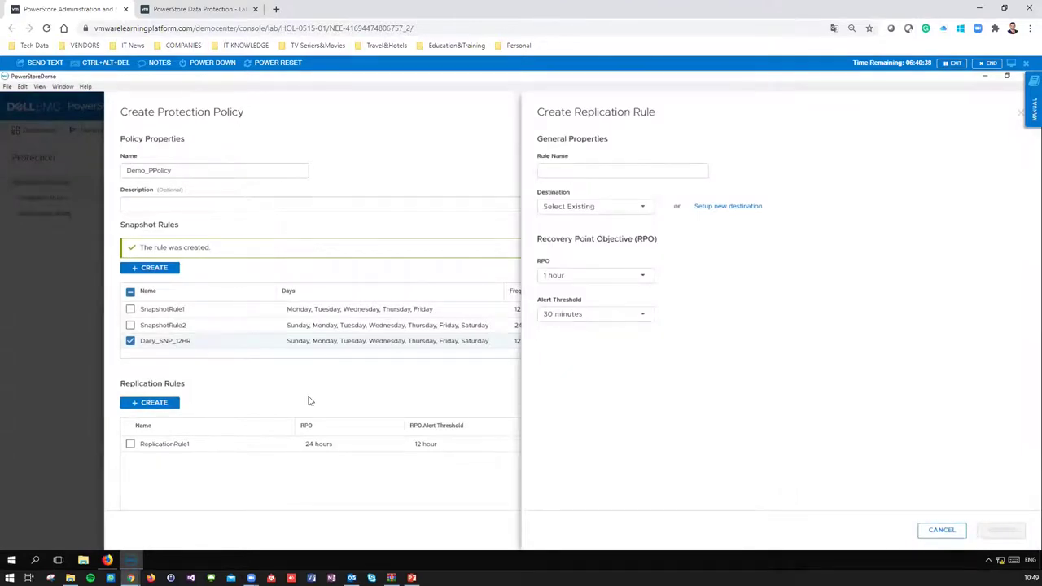
left_click(566, 173)
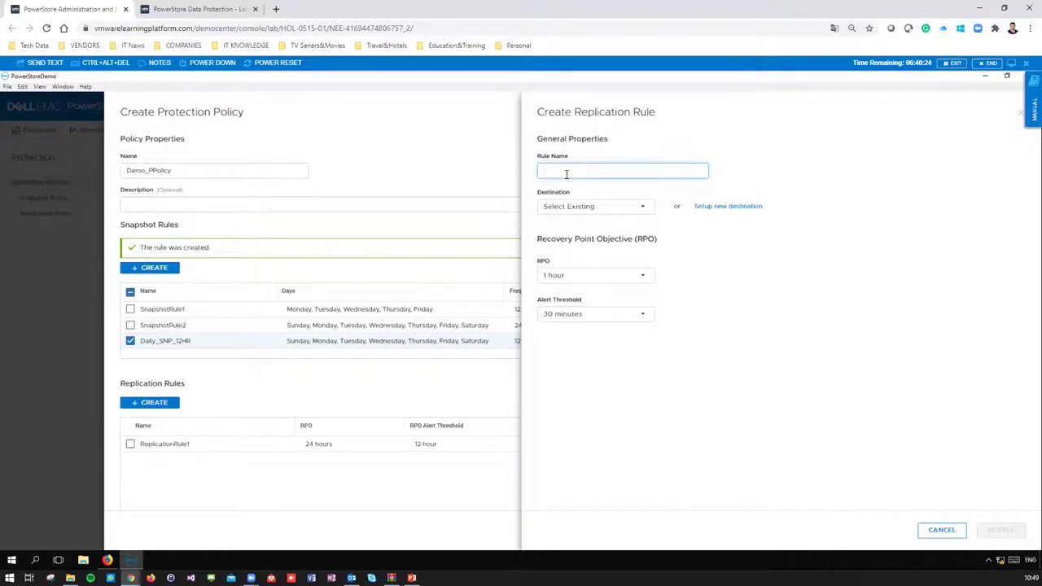
type("DEMO_REP")
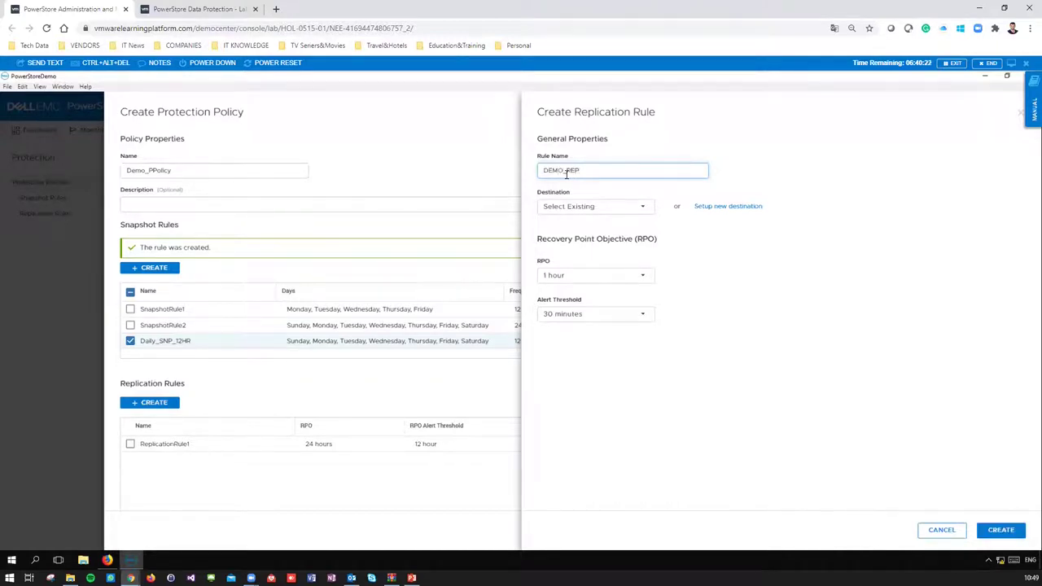
left_click(618, 215)
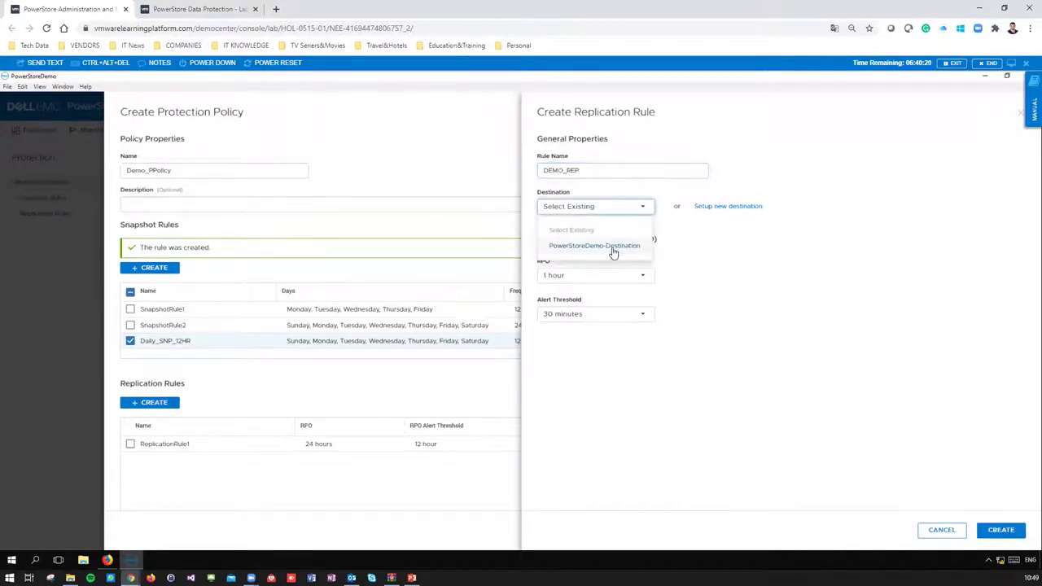
left_click(640, 244)
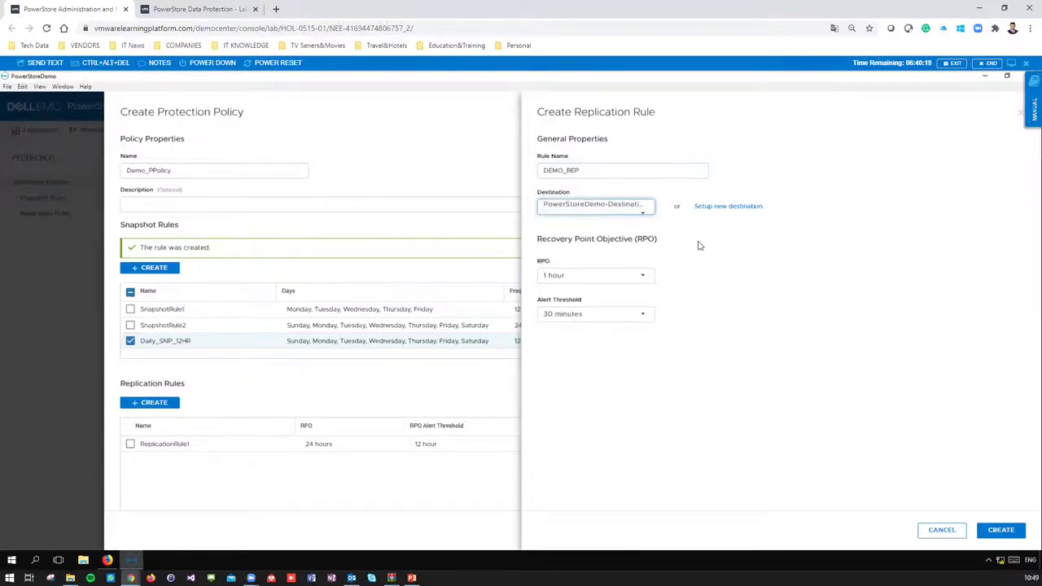
- Set a 1 hour RPO and 5 minutes alert threshold, then create the rule
left_click(594, 278)
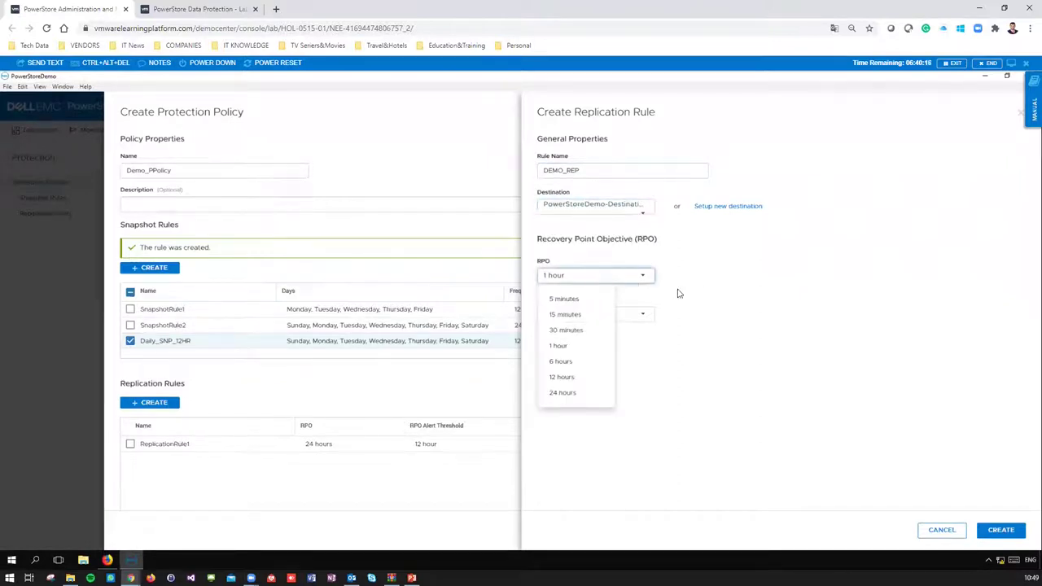
left_click(587, 301)
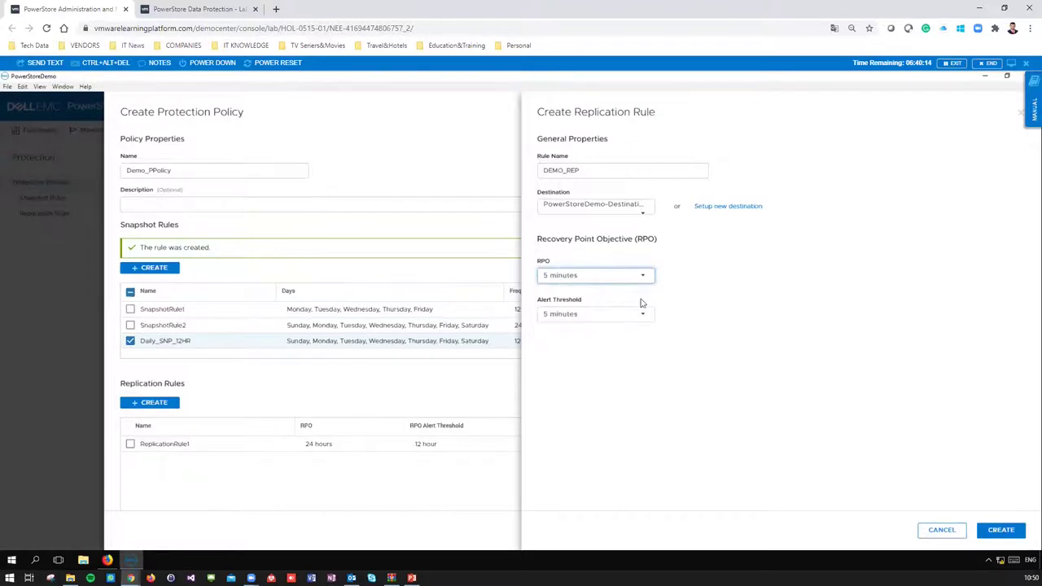
left_click(628, 279)
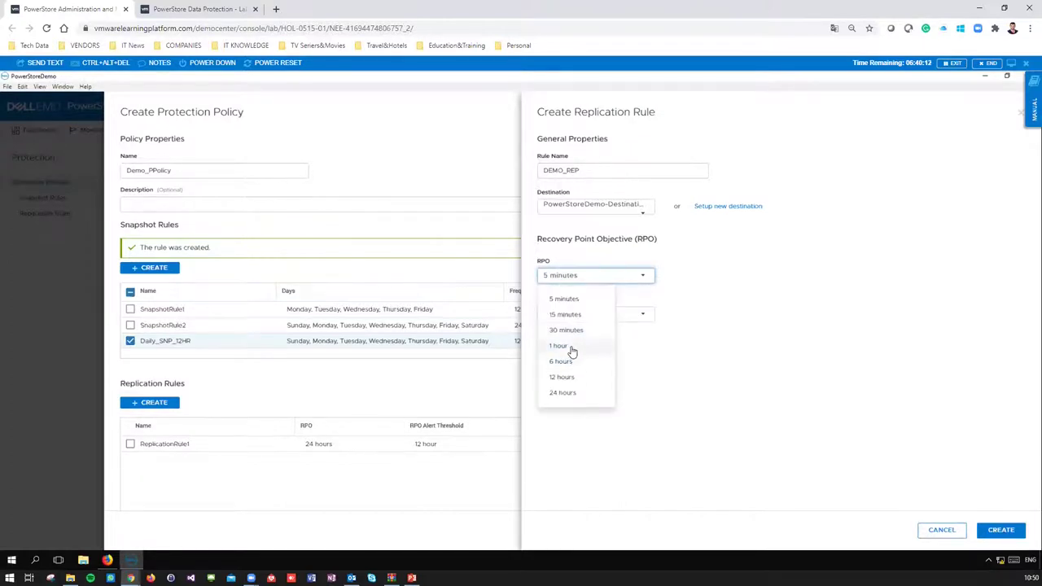
left_click(562, 349)
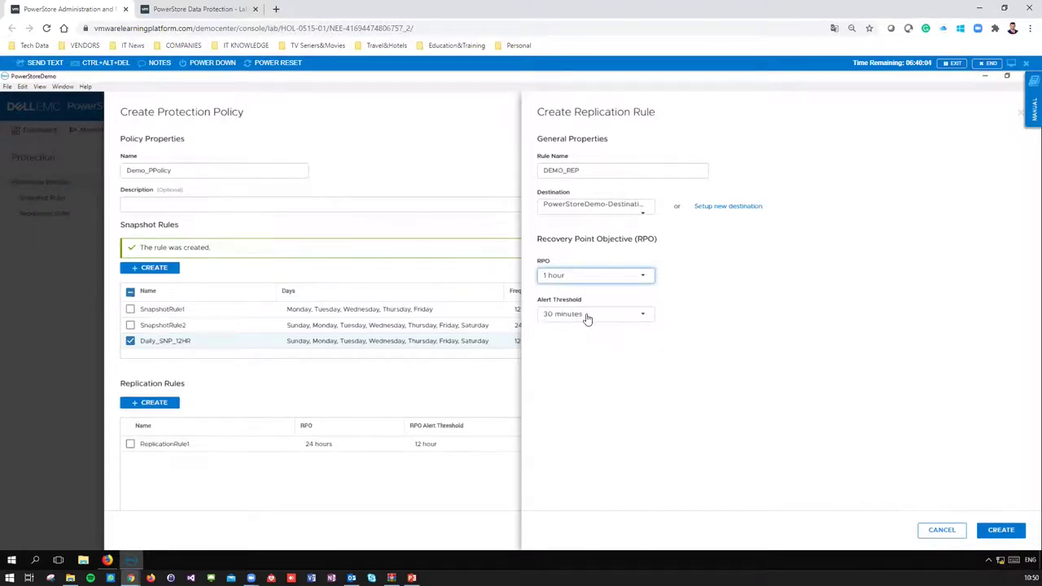
left_click(588, 319)
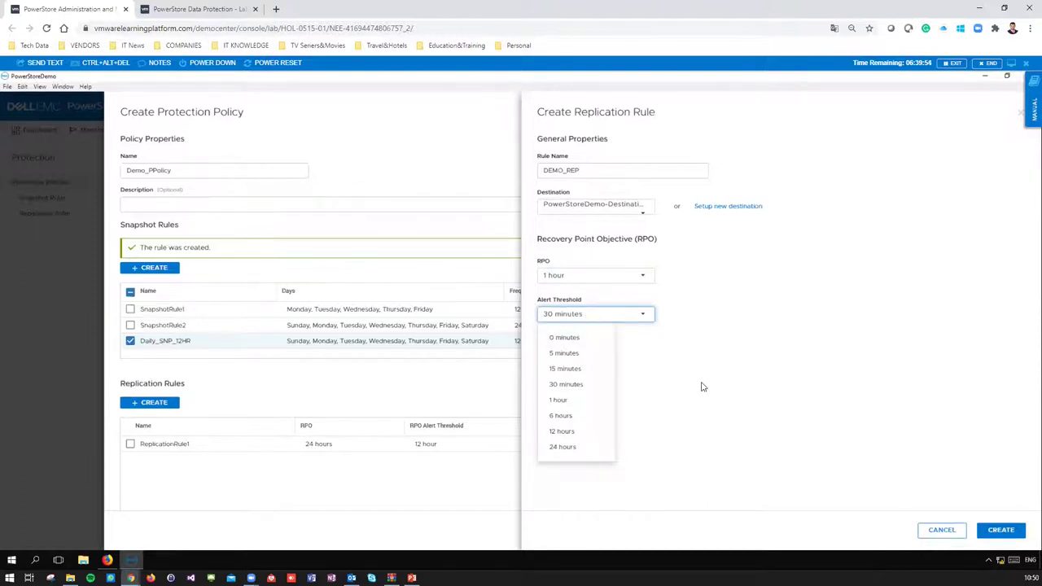
left_click(563, 356)
left_click(1001, 530)
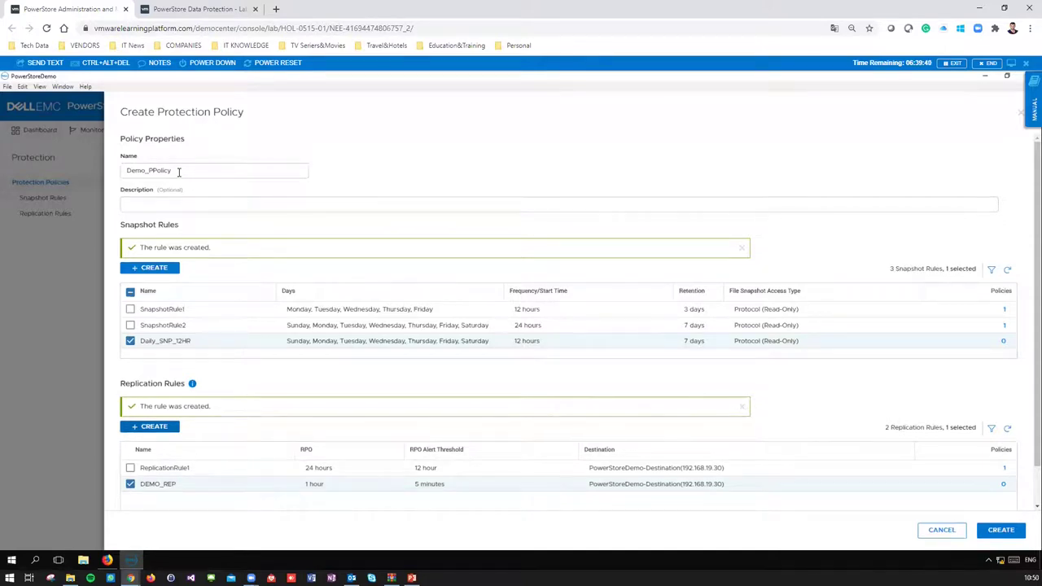
- Confirm the name Demo_PPolicy and submit the policy with Daily_SNP_12HR and DEMO_REP
double_click(180, 172)
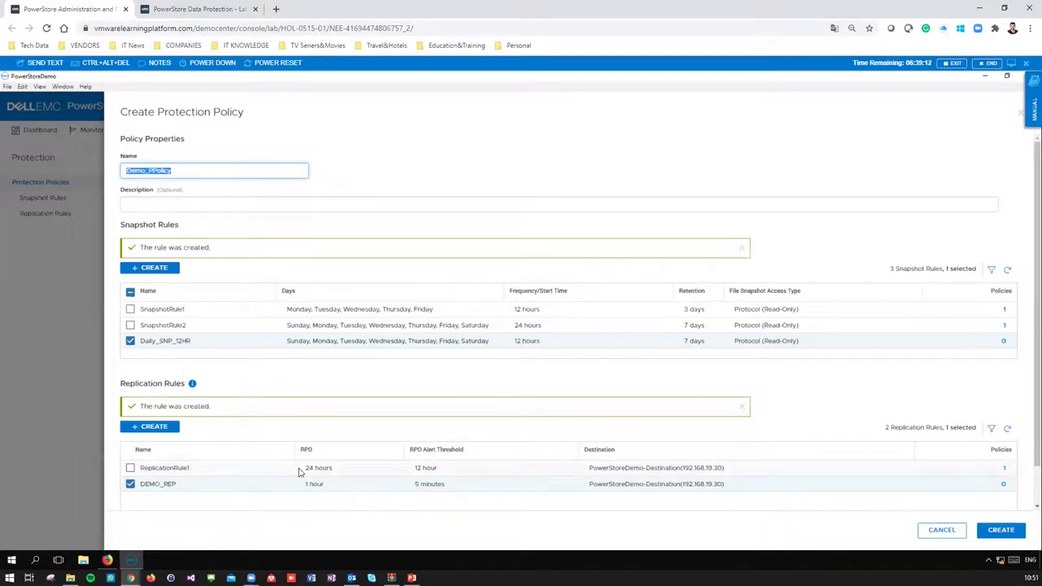
left_click(1001, 530)
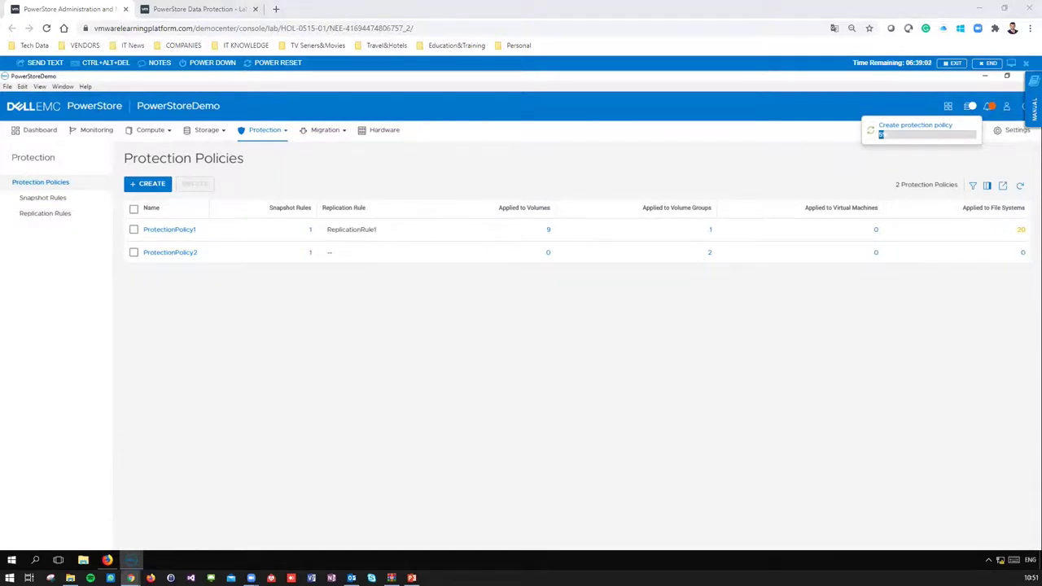
- Review Recent Jobs to confirm Demo_PPolicy finished, then open the Migration menu
left_click(971, 106)
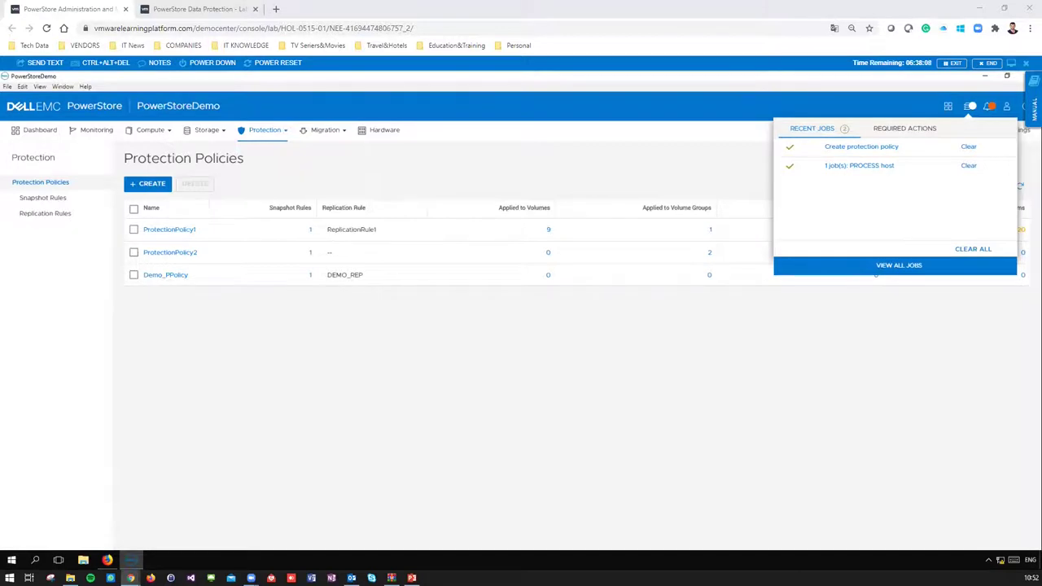
left_click(735, 389)
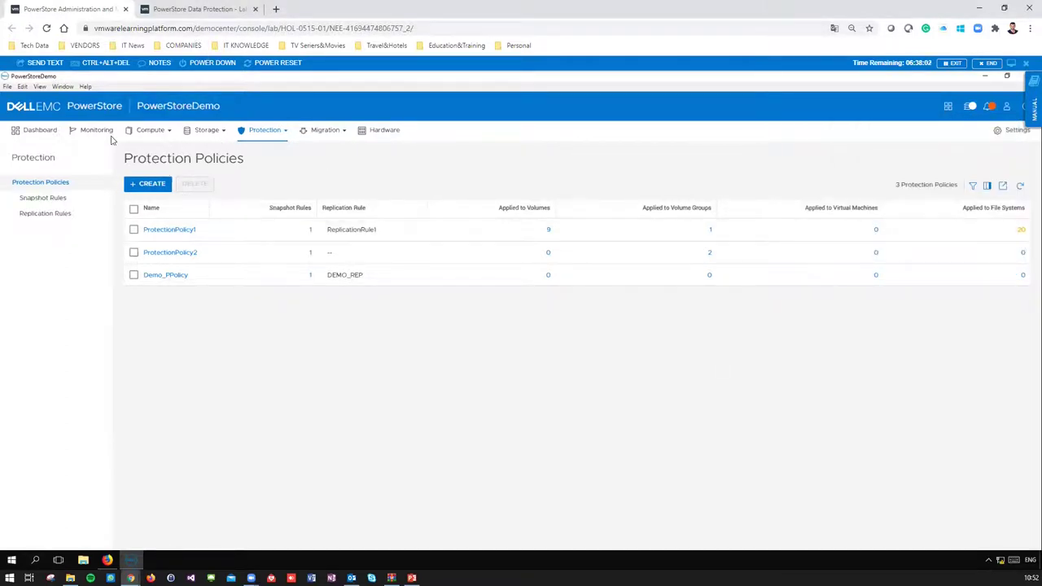
left_click(339, 133)
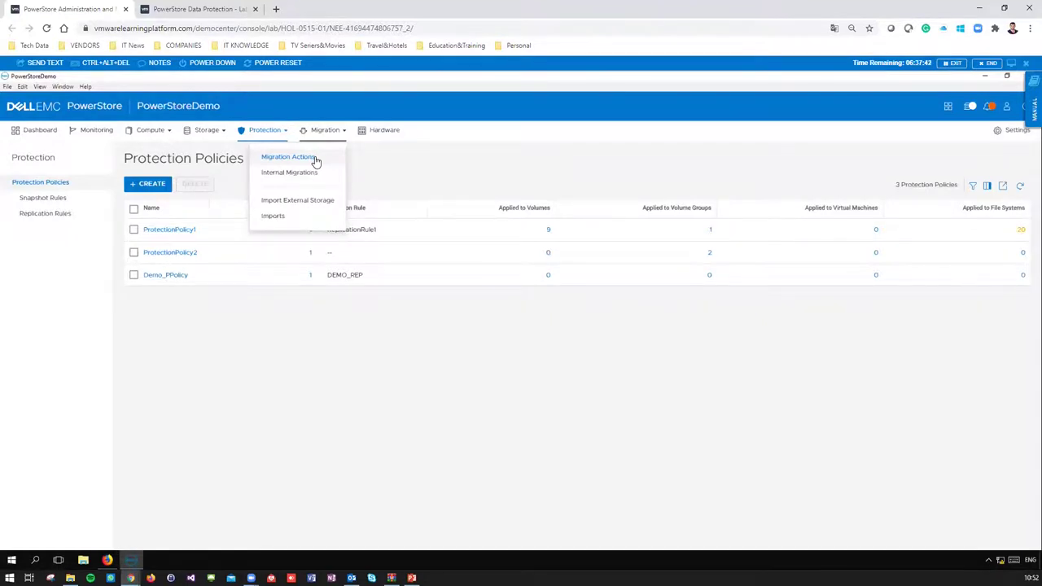
- Show the Dashboard overview, then open the Storage and Migration menus
left_click(41, 130)
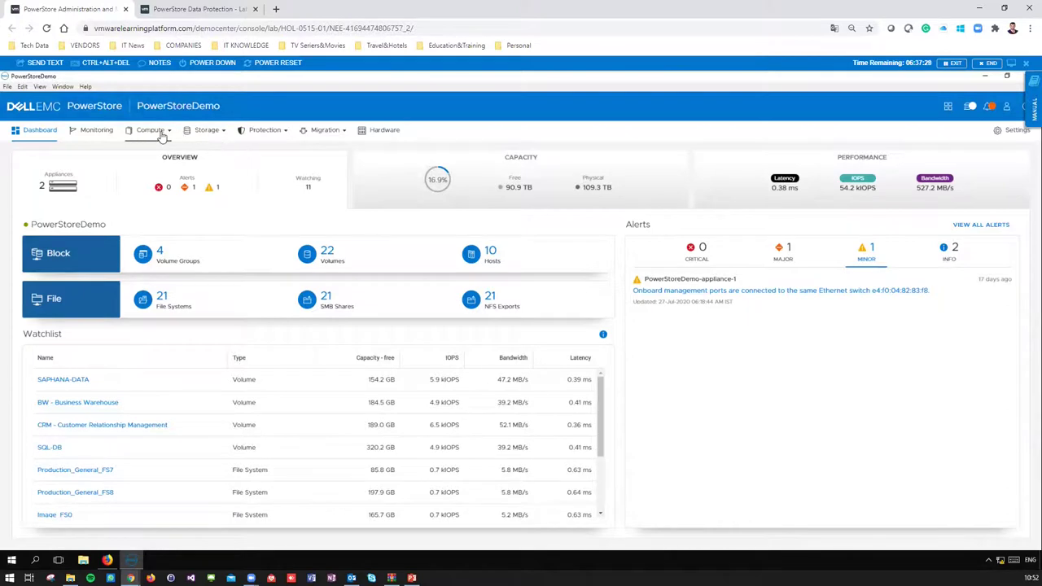
left_click(207, 135)
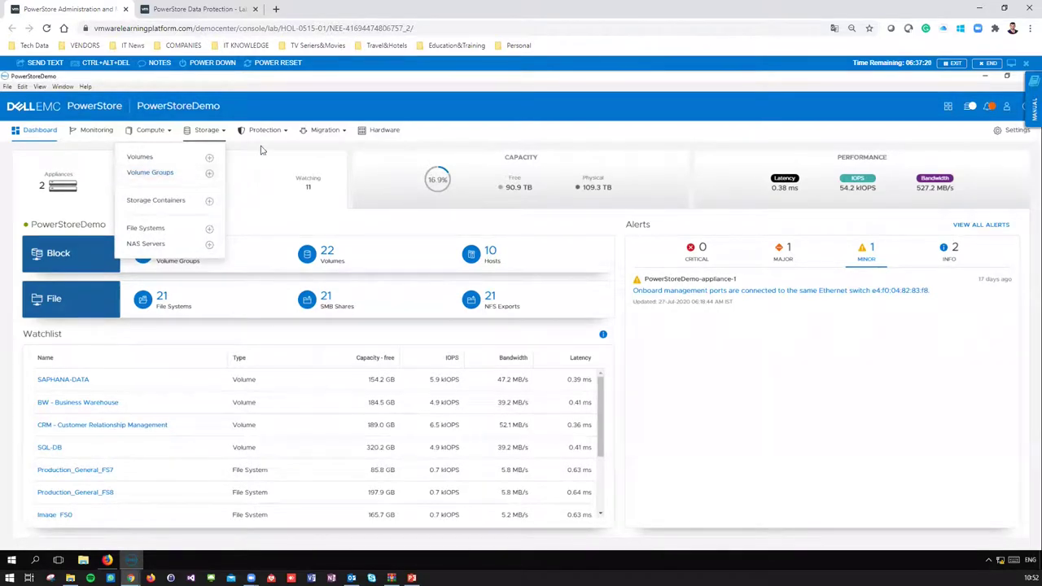
left_click(317, 131)
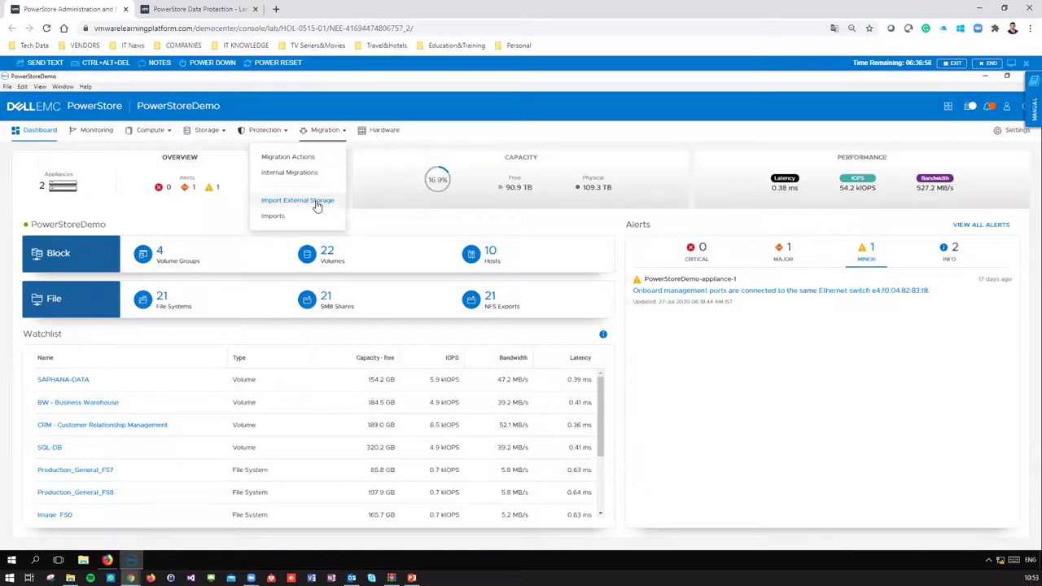
- Open Import External Storage to list the Storage_Center, VNX and PS_Equallogic remote systems
left_click(316, 204)
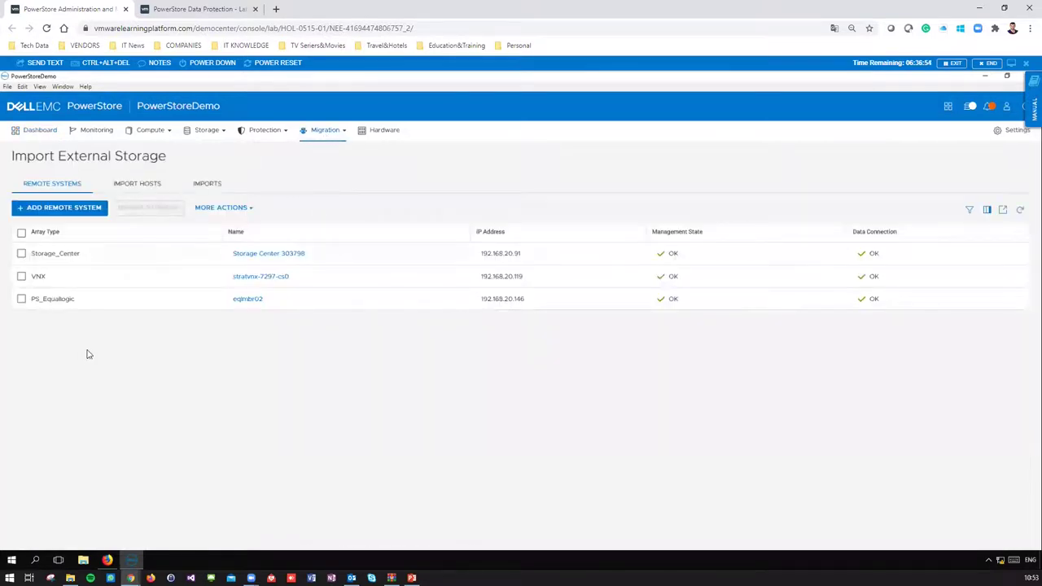
left_click_drag(28, 159, 109, 160)
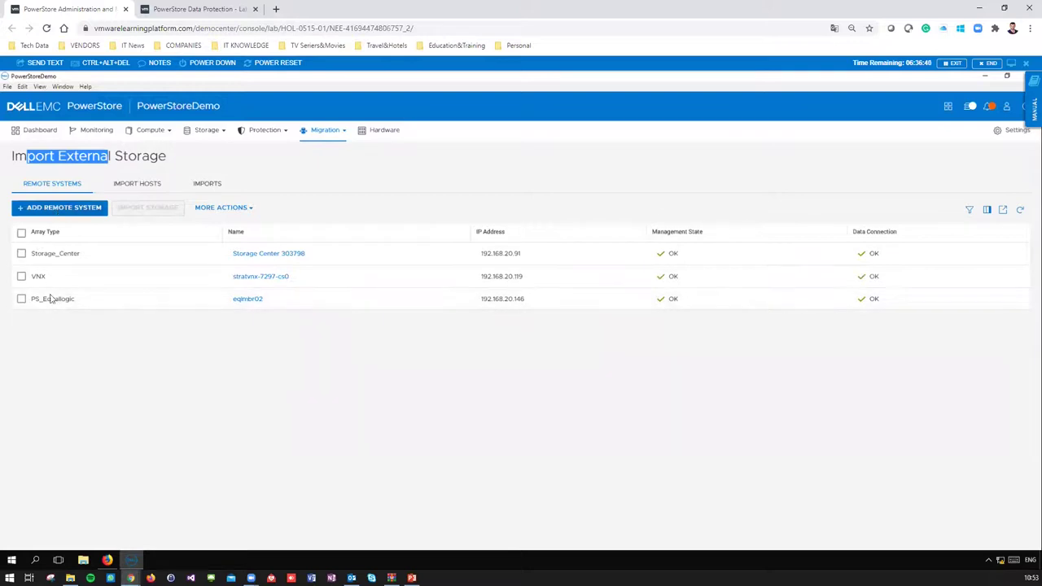
left_click(65, 212)
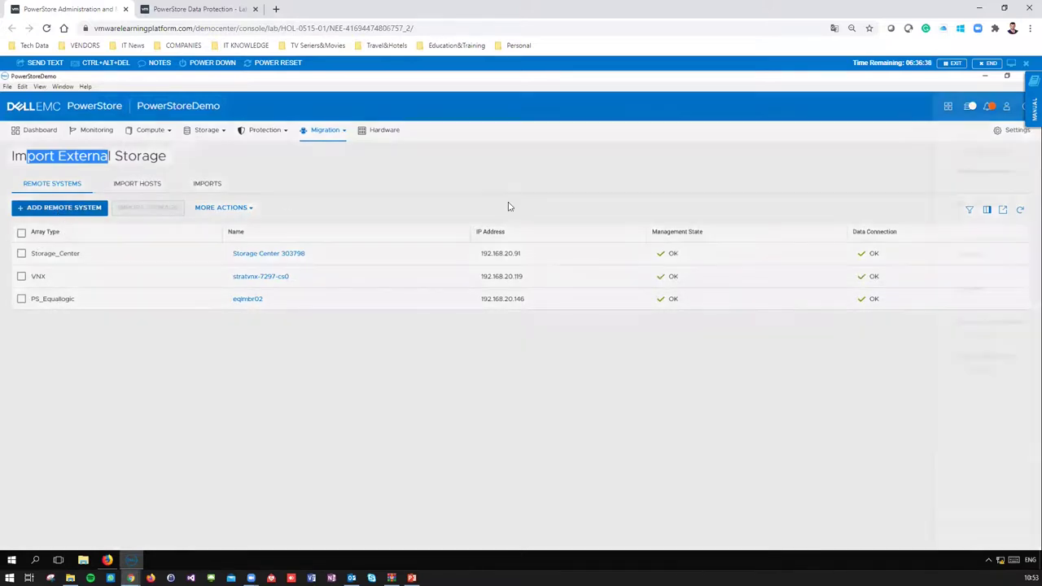
left_click(803, 157)
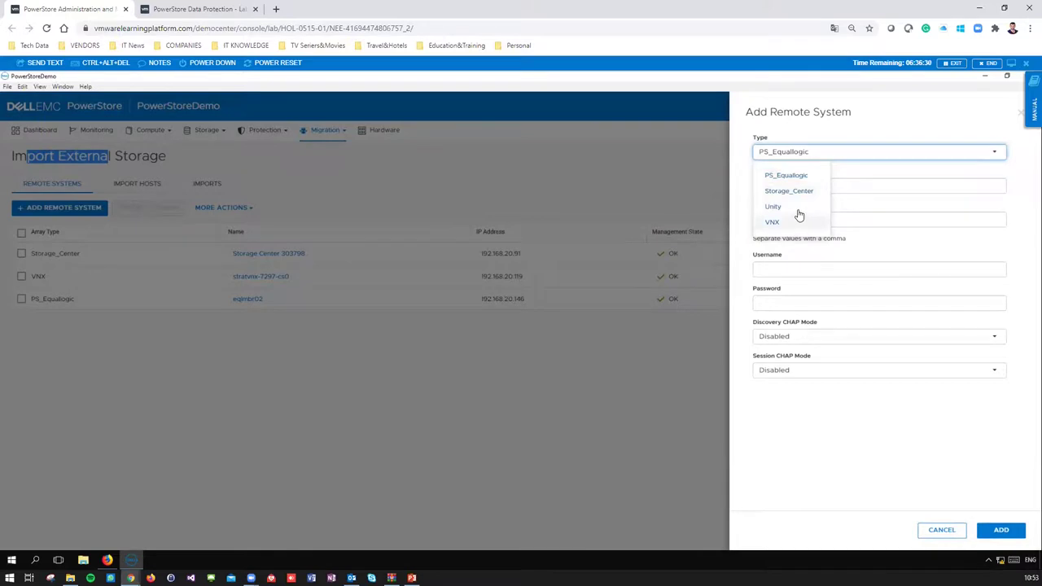
left_click(863, 188)
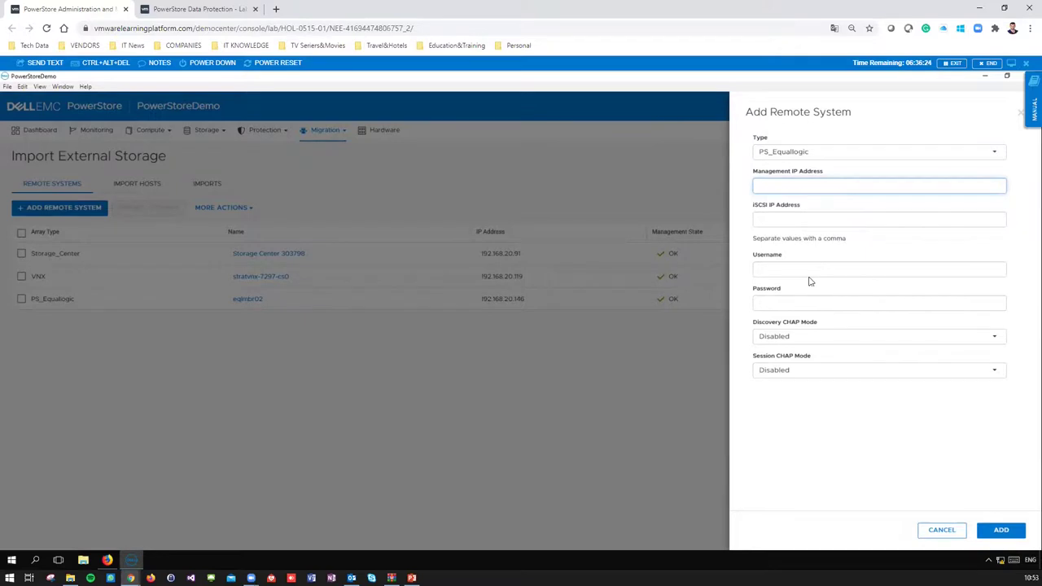
left_click(940, 531)
left_click(21, 277)
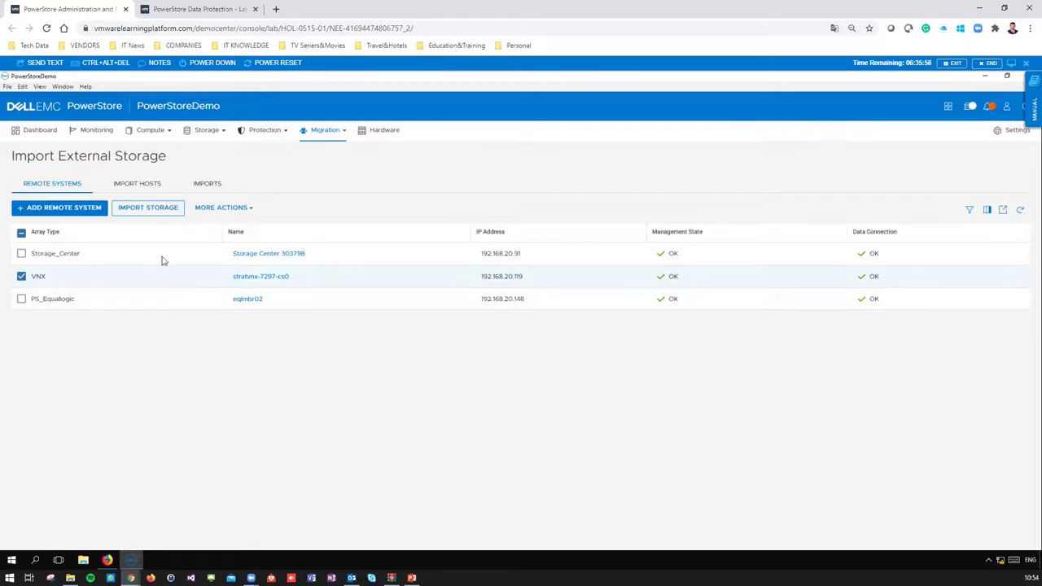
- Review the Import Hosts and Imports lists, then select Storage_Center among the remote systems
left_click(148, 185)
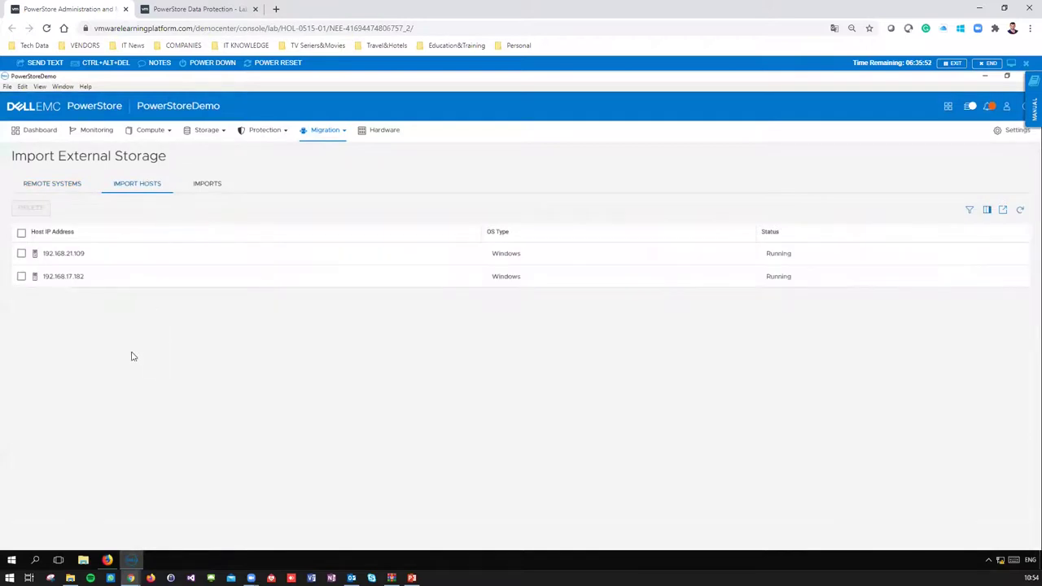
left_click(198, 183)
left_click(45, 184)
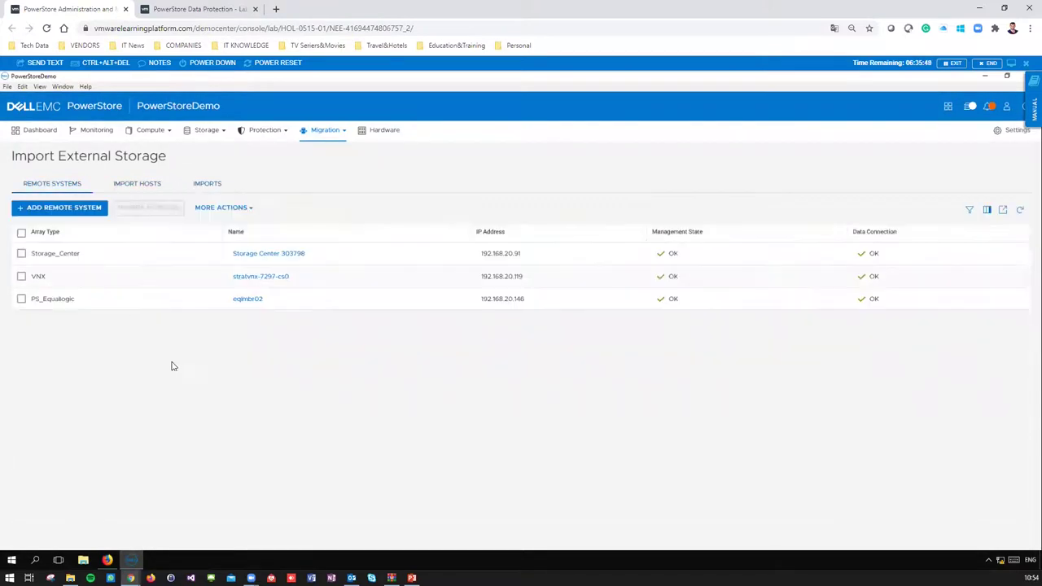
left_click(67, 257)
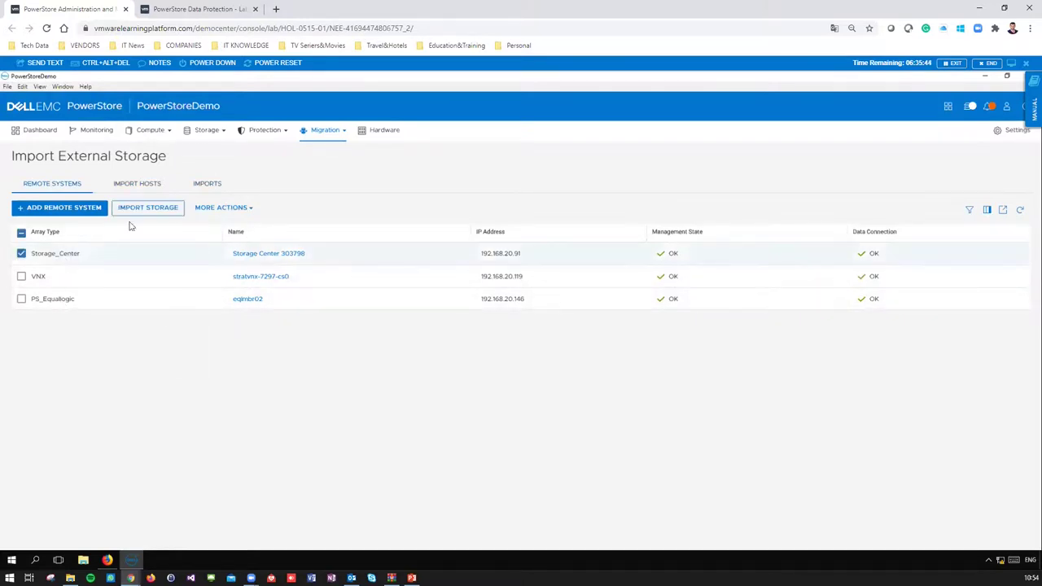
left_click(143, 209)
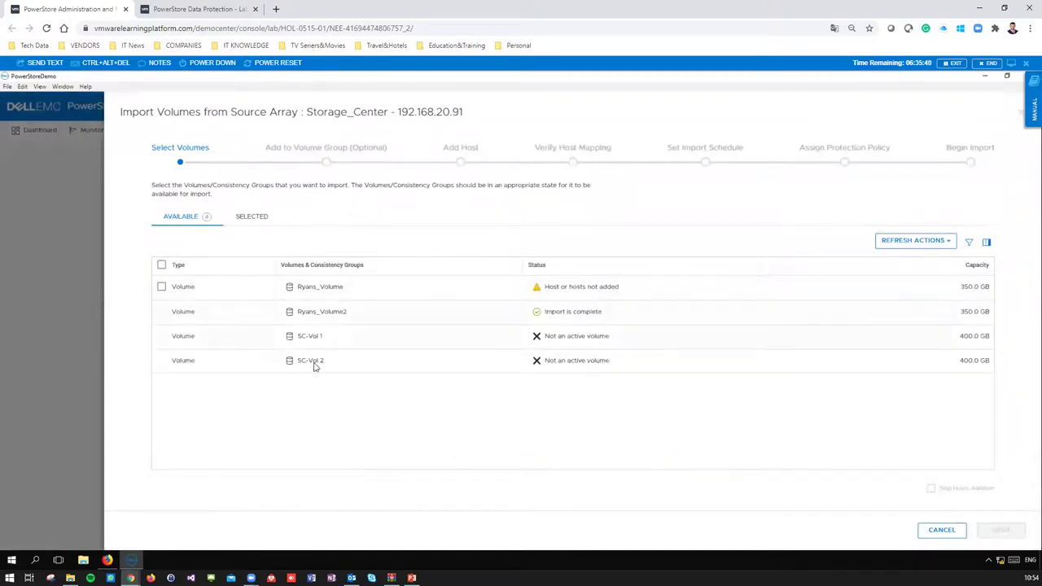
left_click_drag(557, 315, 601, 316)
left_click(166, 289)
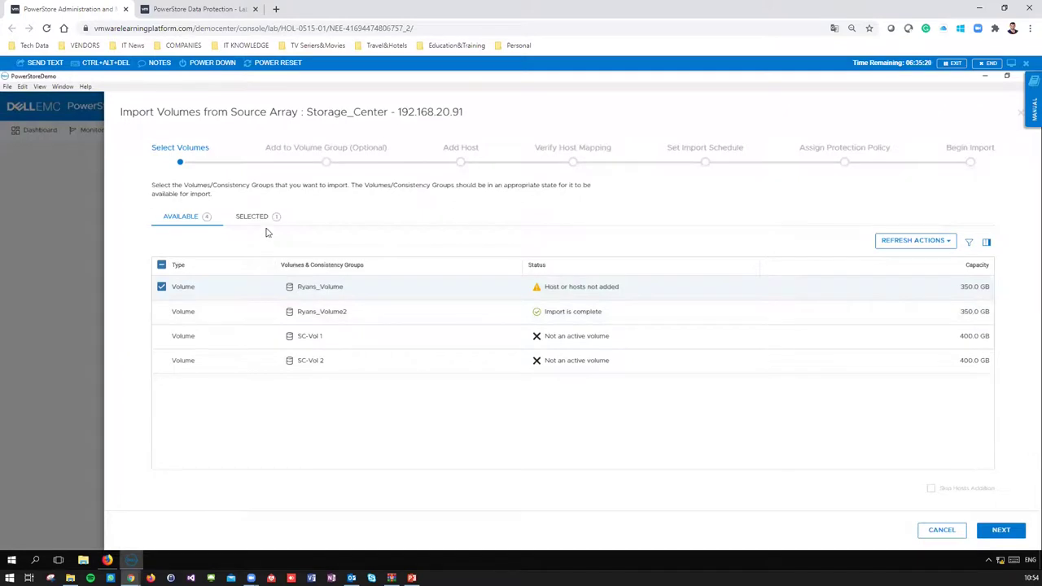
left_click(1001, 530)
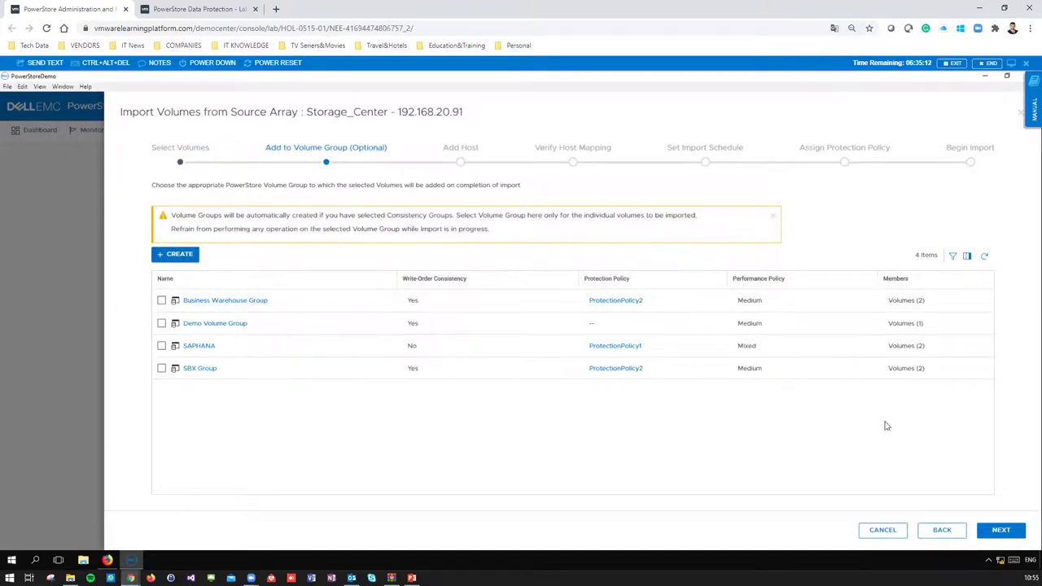
left_click(995, 528)
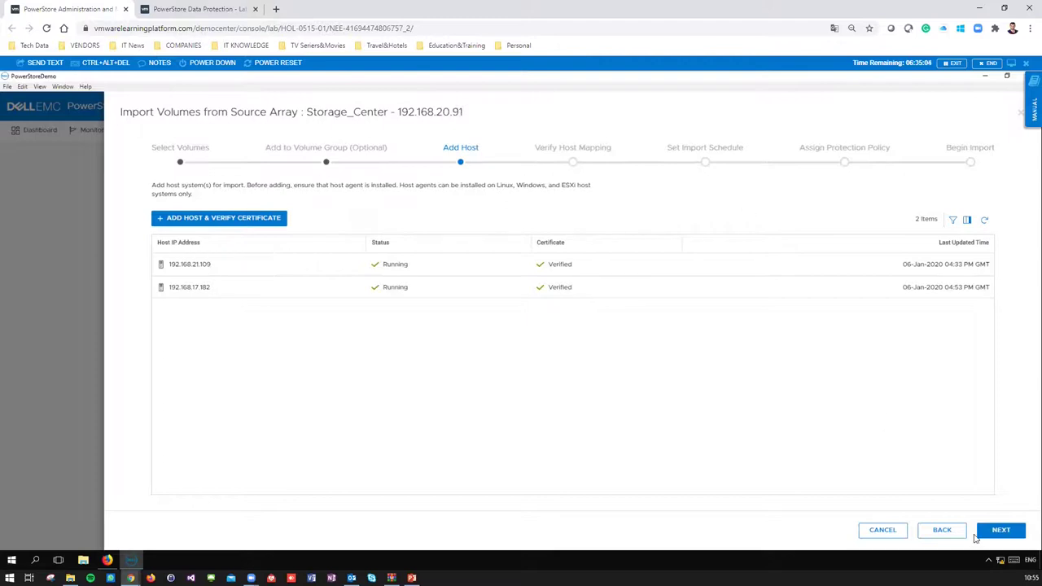
left_click(1000, 530)
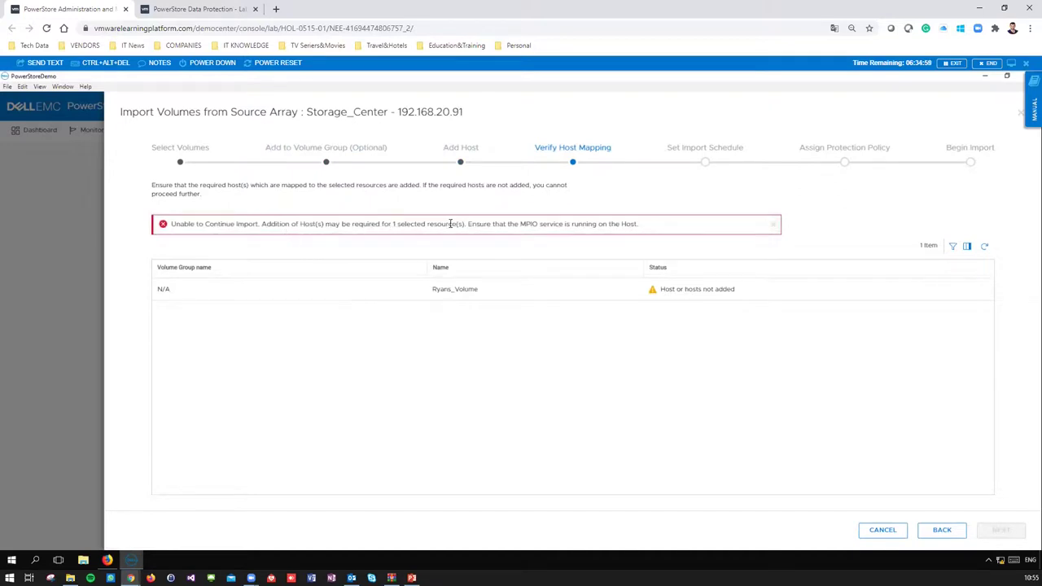
left_click_drag(391, 225, 449, 225)
left_click(942, 530)
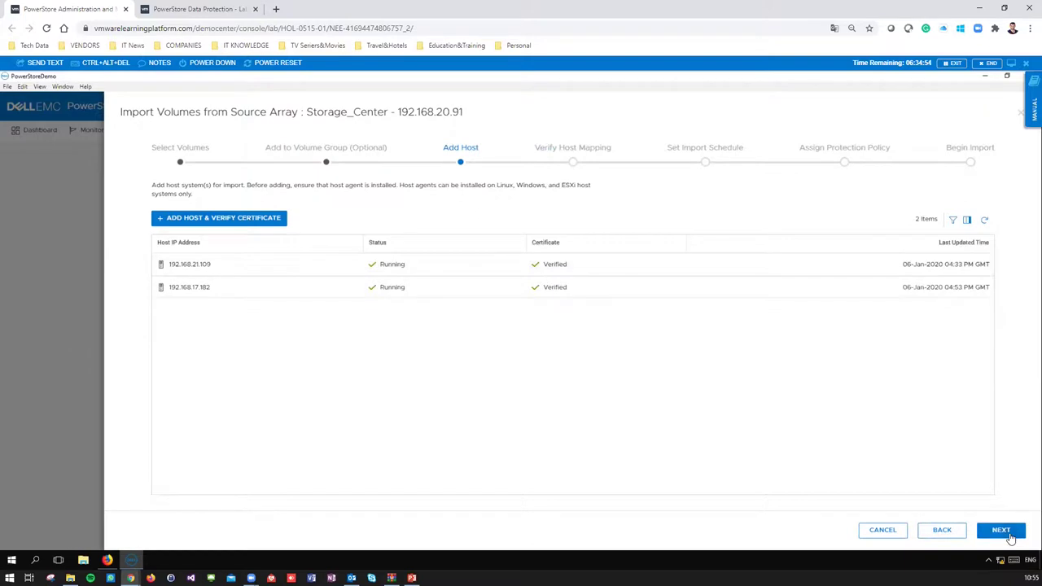
left_click(1000, 530)
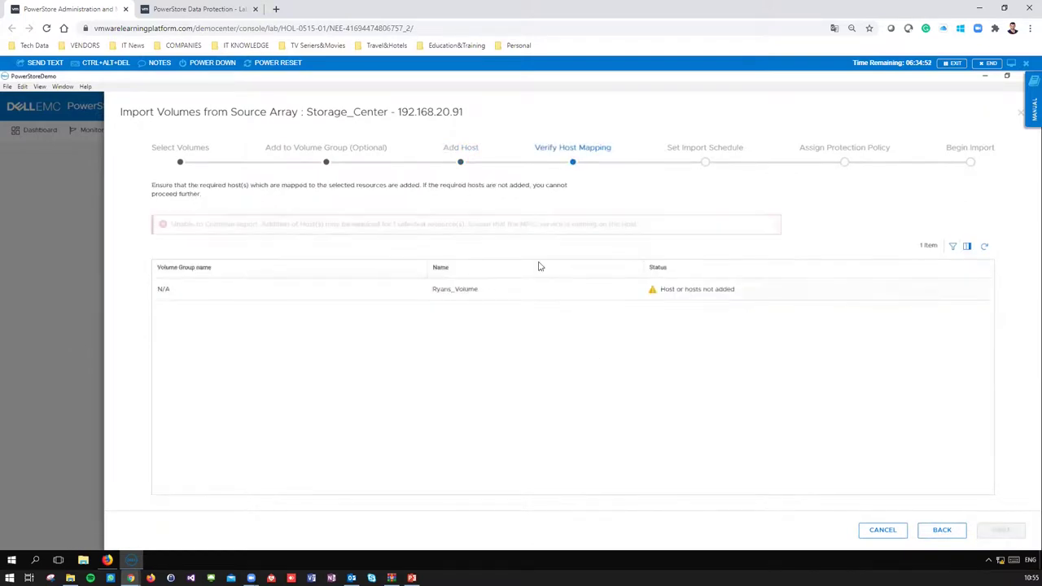
left_click(942, 531)
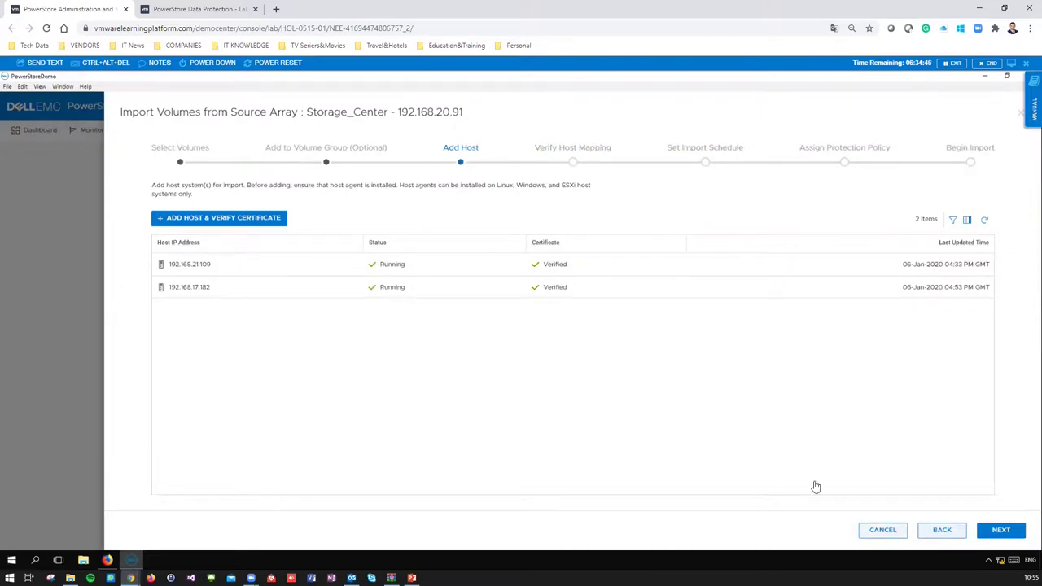
left_click(883, 530)
left_click(629, 347)
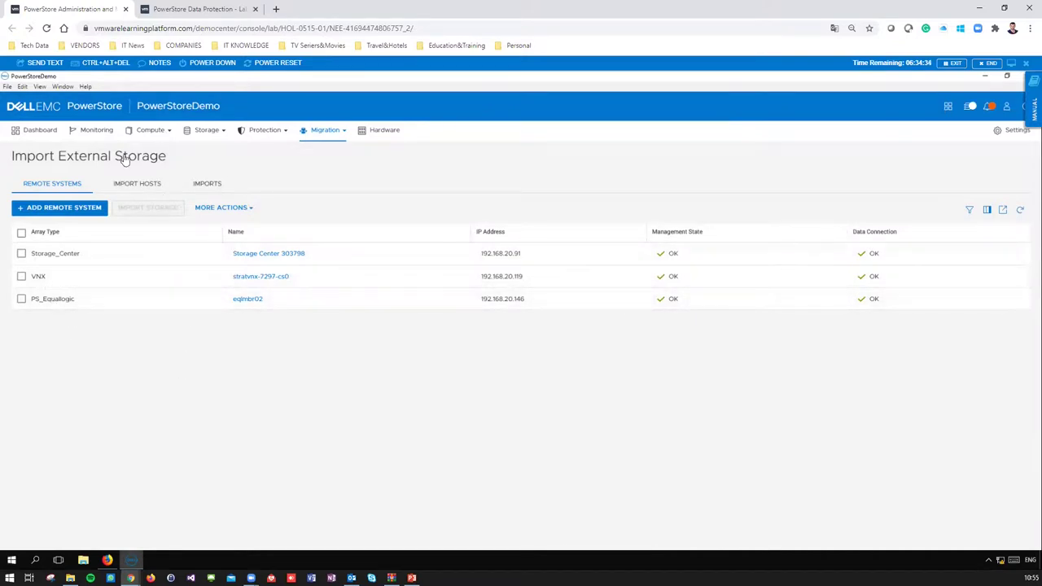
- Check the dashboard and linked CloudIQ/vSphere apps, then open Compute > Virtual Machines
left_click(46, 132)
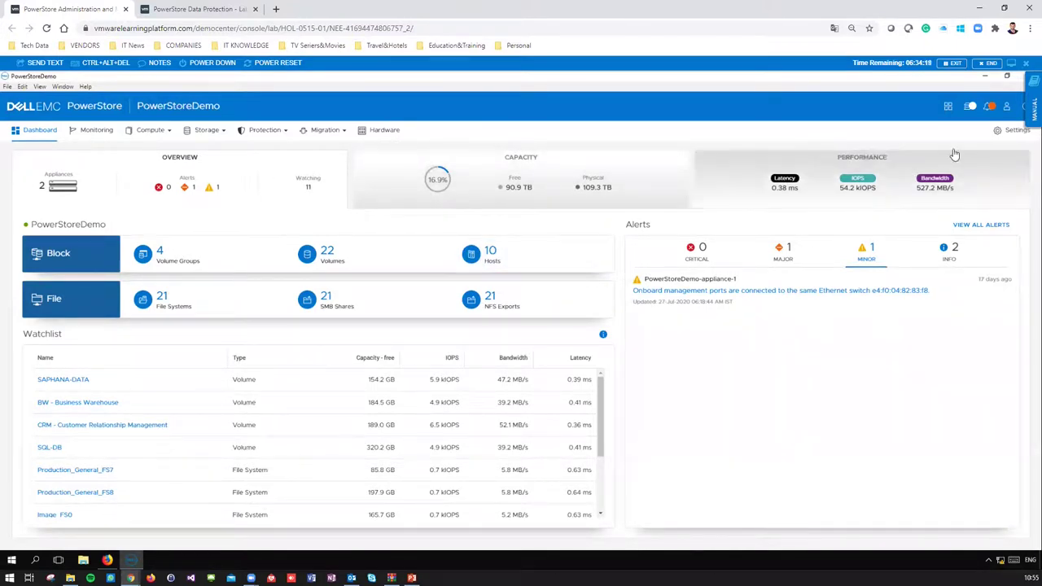
left_click(949, 109)
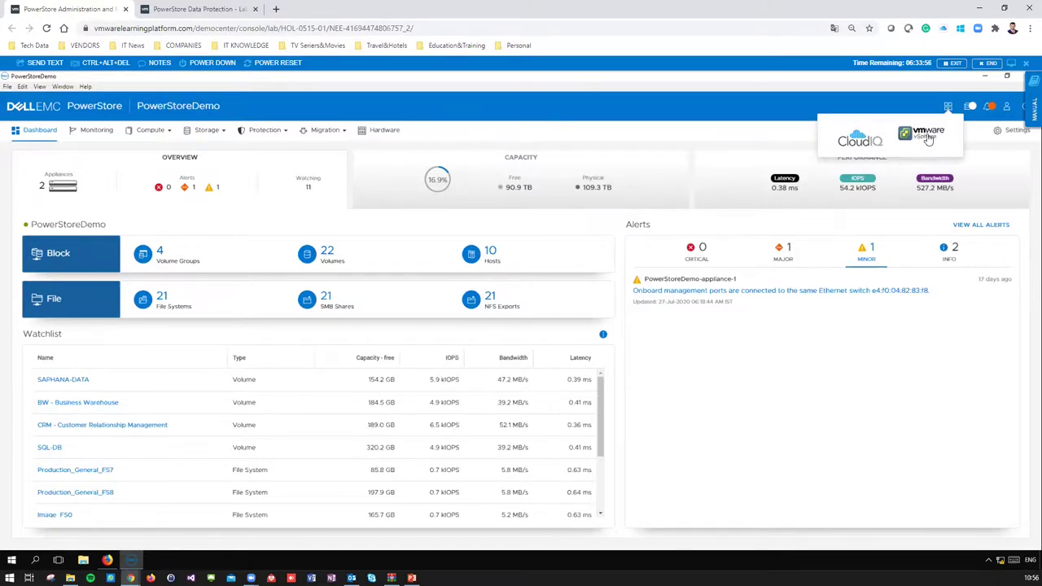
left_click(163, 135)
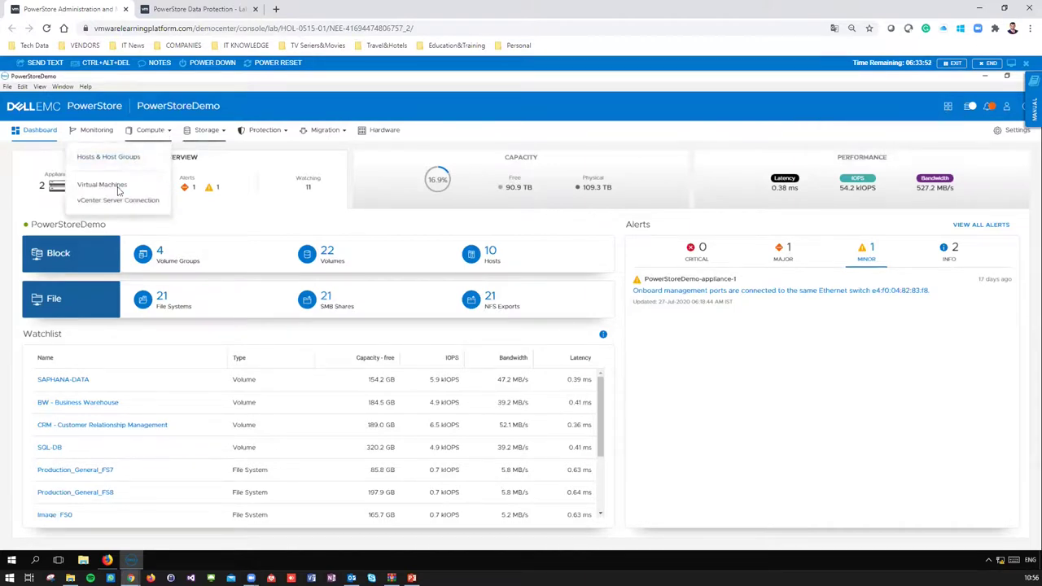
left_click(118, 188)
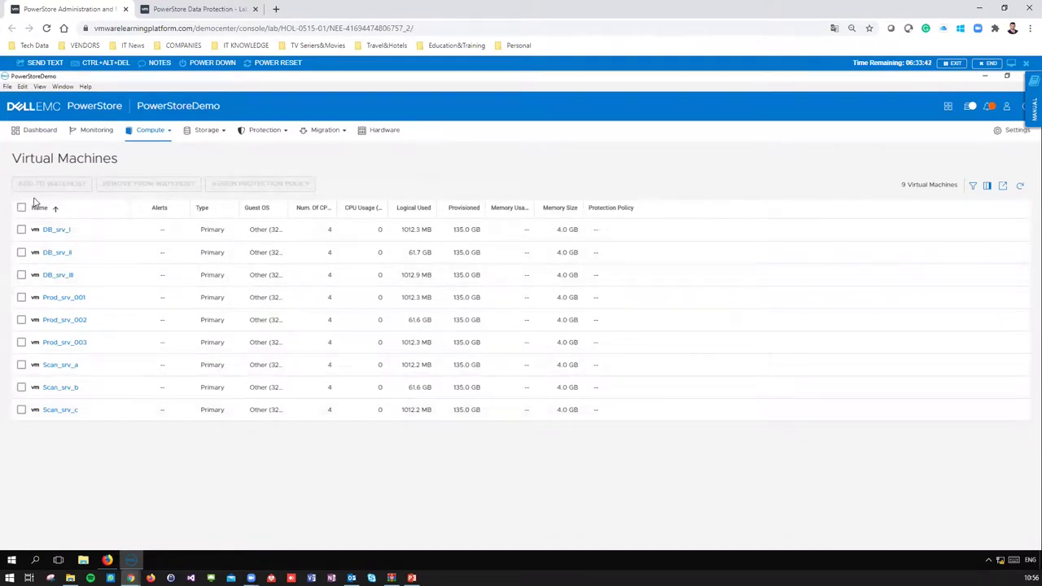
- Check the vCenter Server connection, then return to Virtual Machines and select DB_srv_ii
left_click(149, 130)
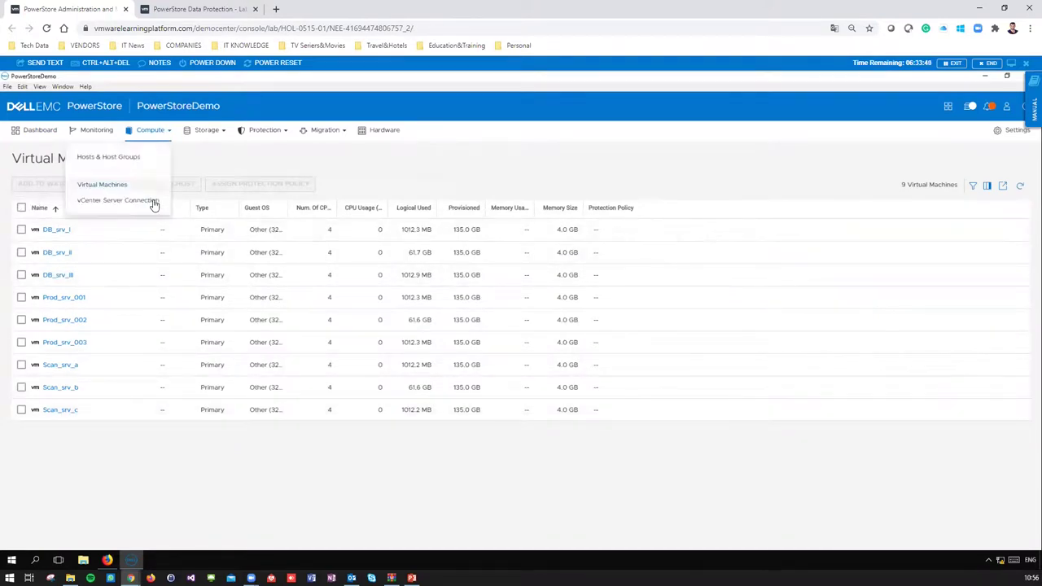
left_click(153, 203)
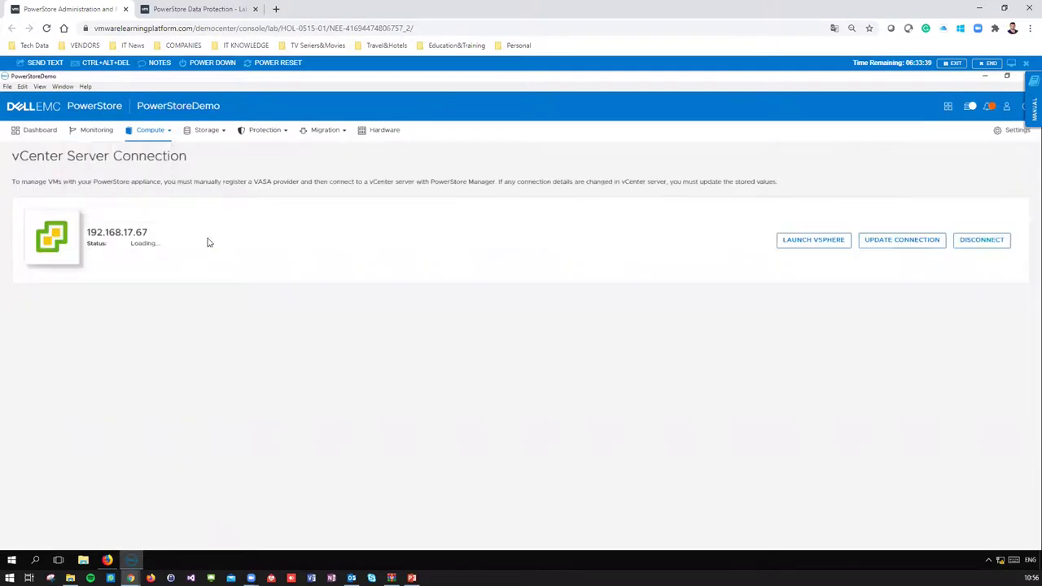
left_click(169, 135)
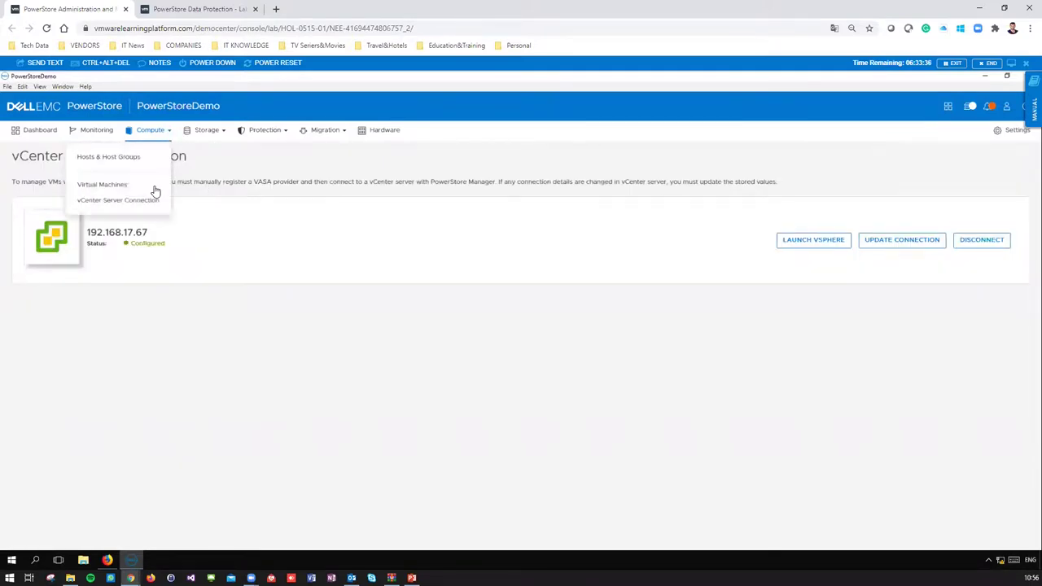
left_click(152, 185)
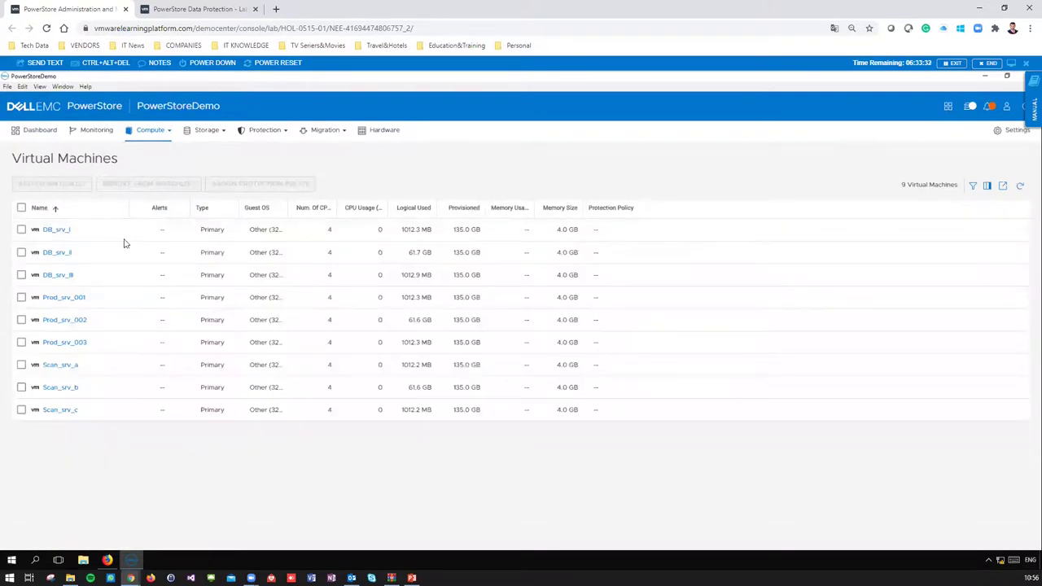
left_click(21, 253)
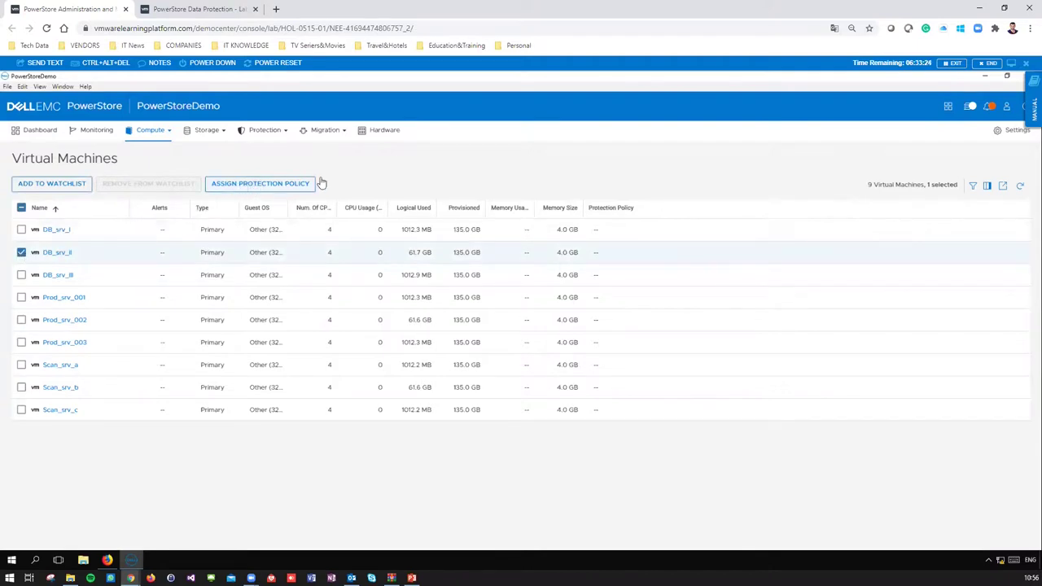
- Assign ProtectionPolicy2 to DB_srv_ii and return to the Dashboard
left_click(251, 186)
left_click(546, 234)
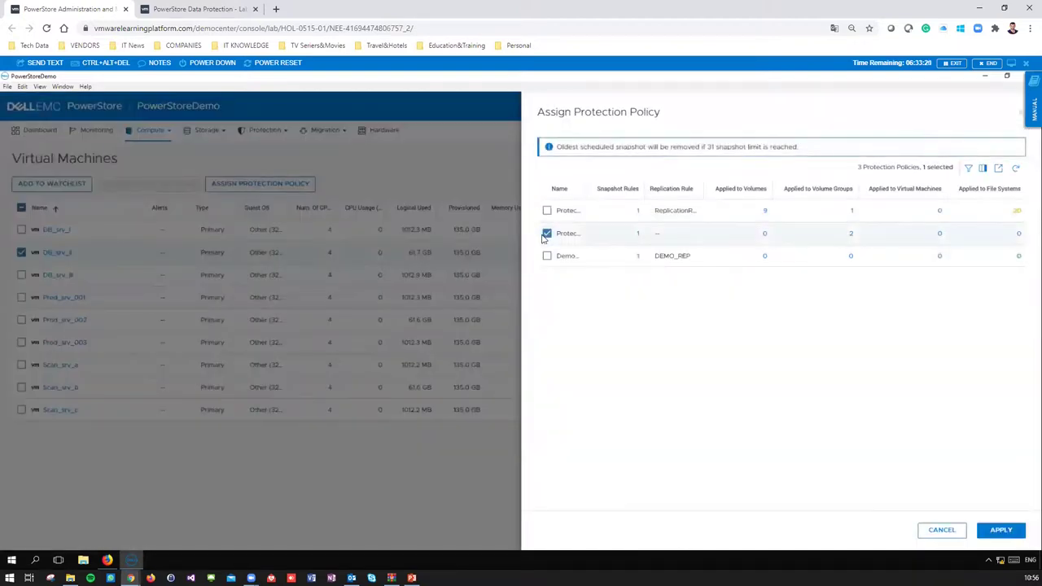
key("Return")
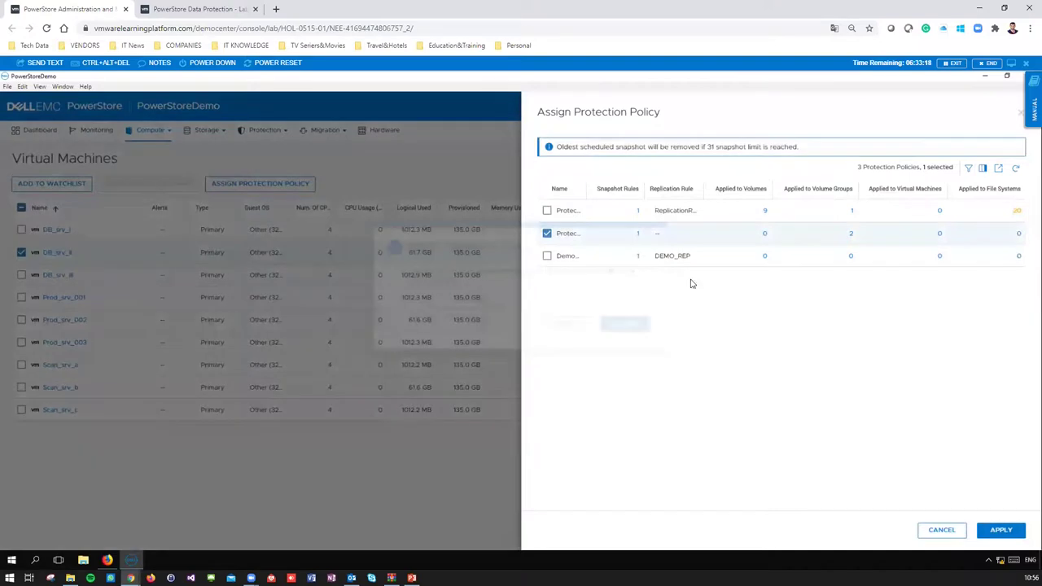
left_click(619, 352)
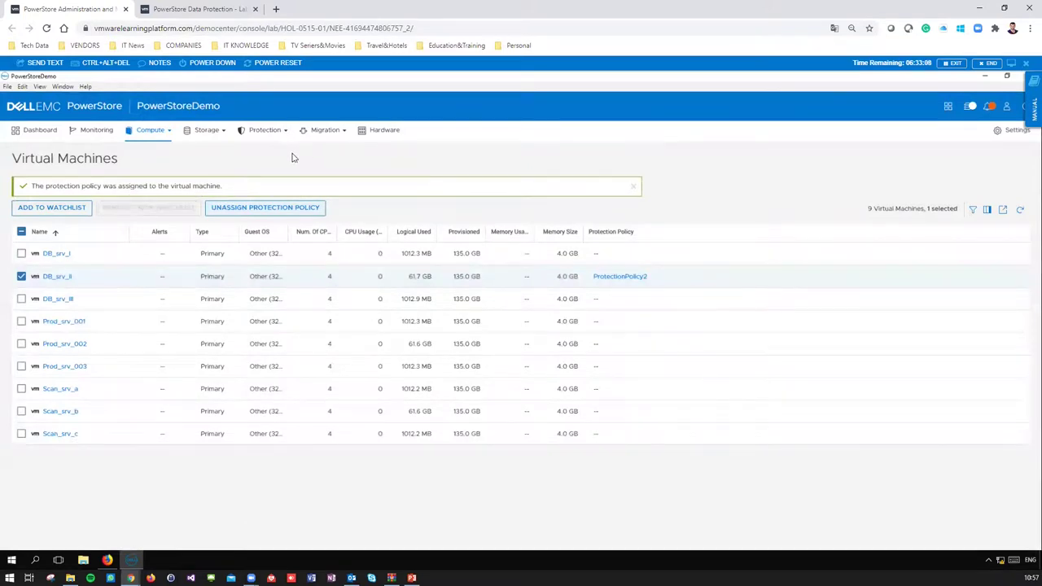
left_click(32, 134)
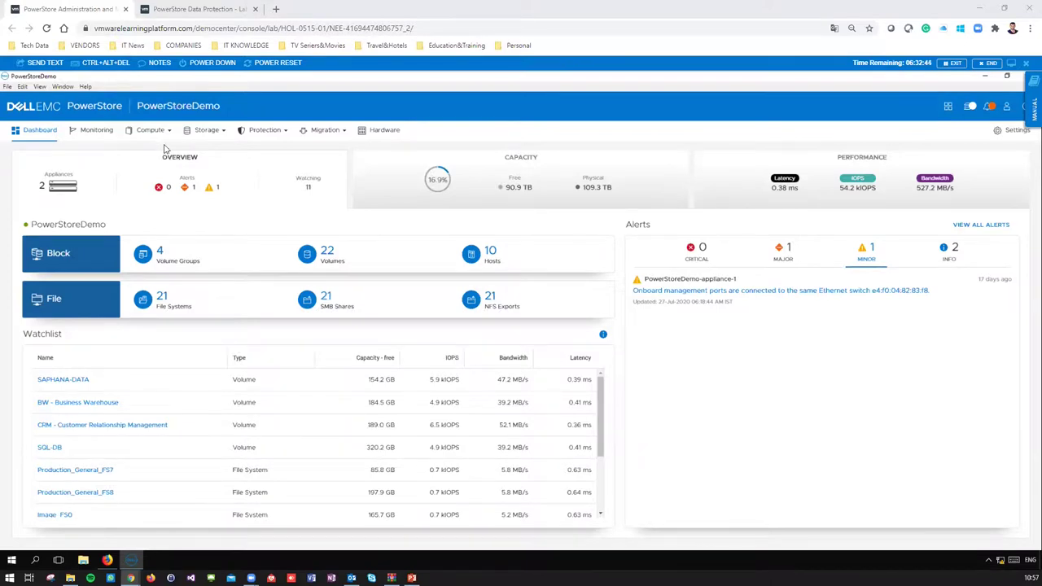
- Open Storage > File Systems, which reports 21 file systems
left_click(207, 137)
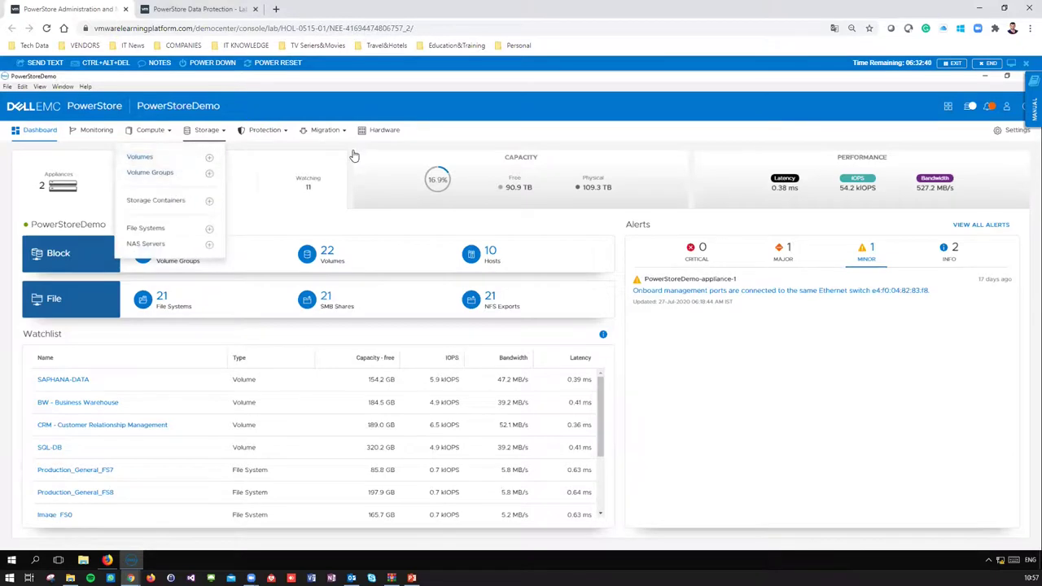
left_click(353, 153)
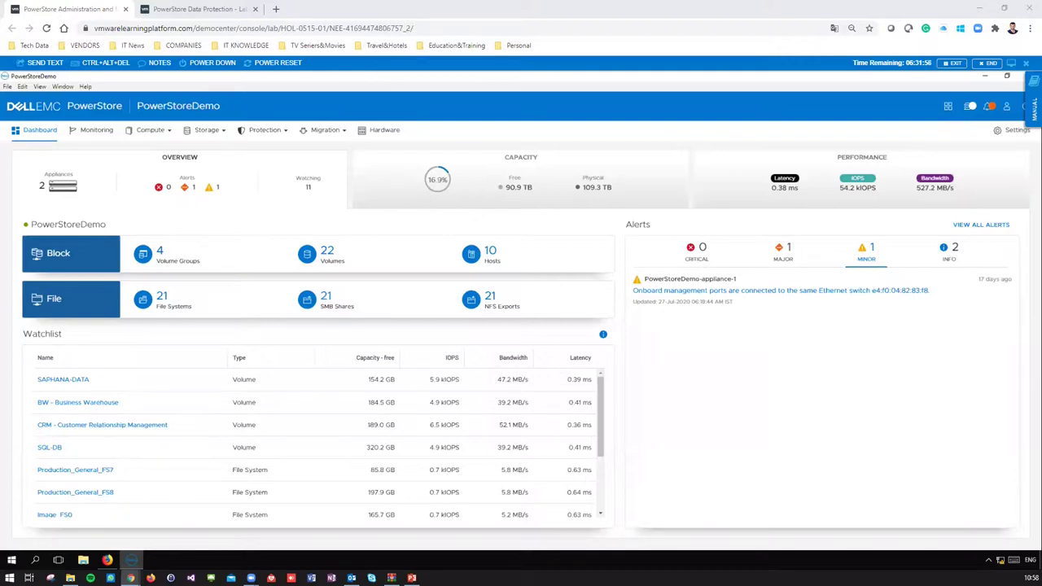
left_click(220, 134)
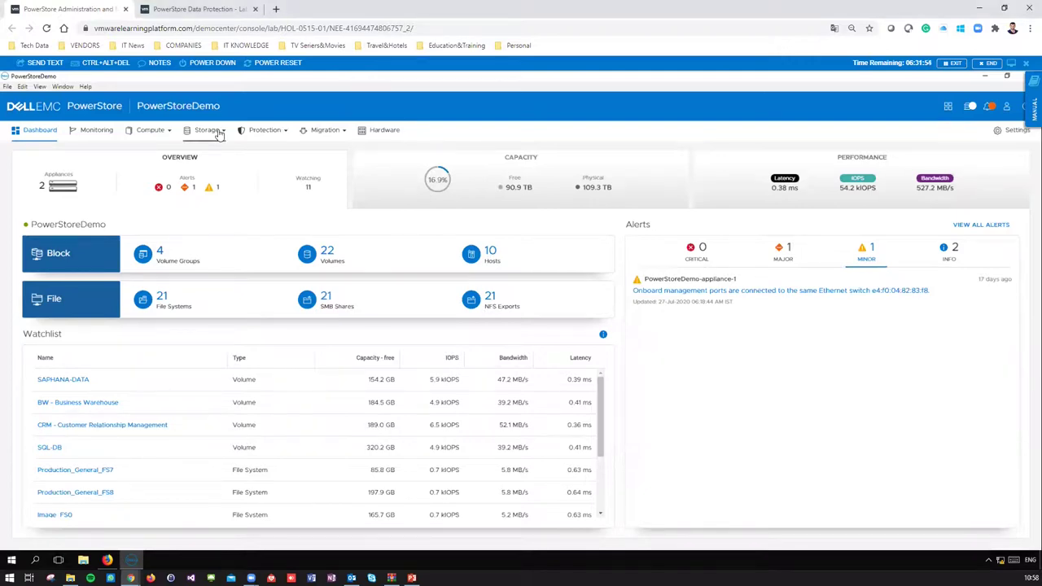
left_click(220, 134)
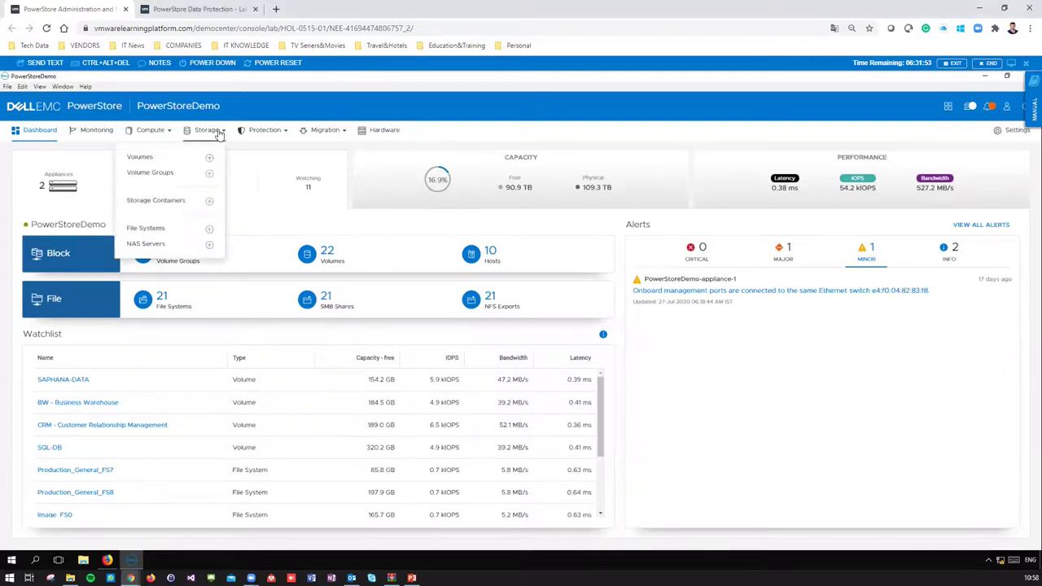
left_click(152, 229)
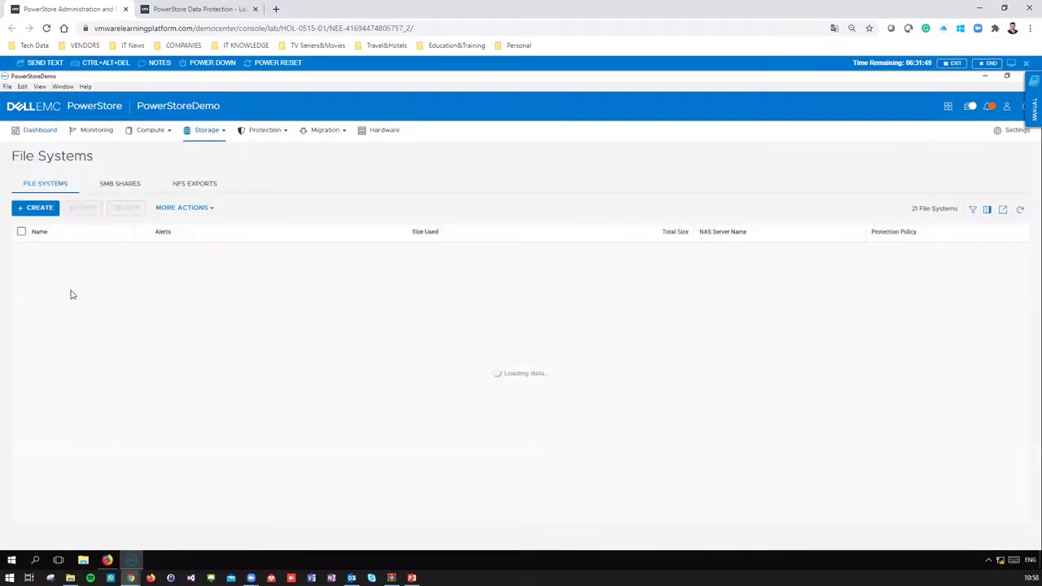
- Open Demo_FileSystem and review its user quota and tree quota lists
left_click(1006, 258)
left_click(920, 213)
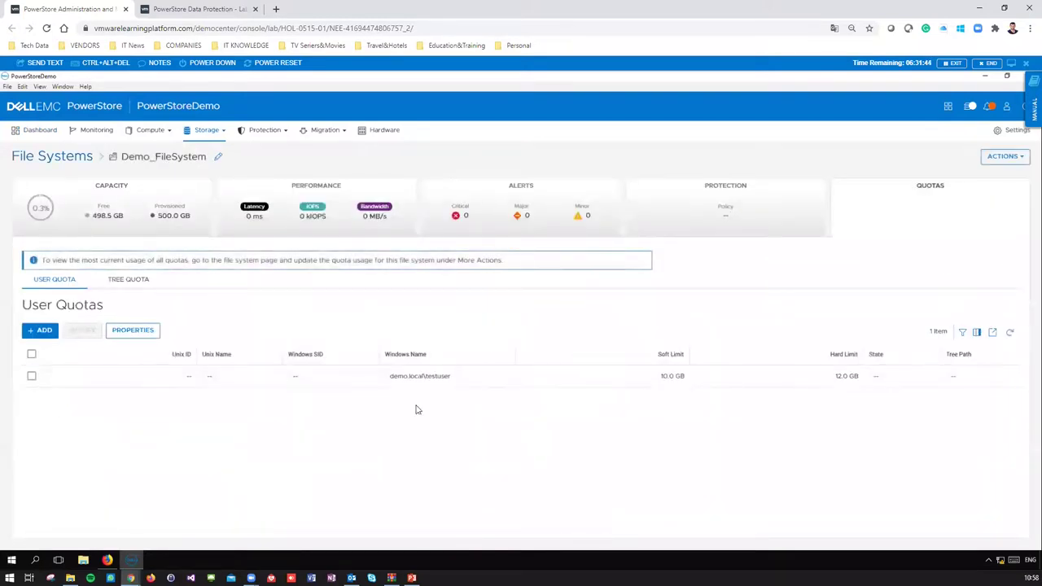
left_click(446, 379)
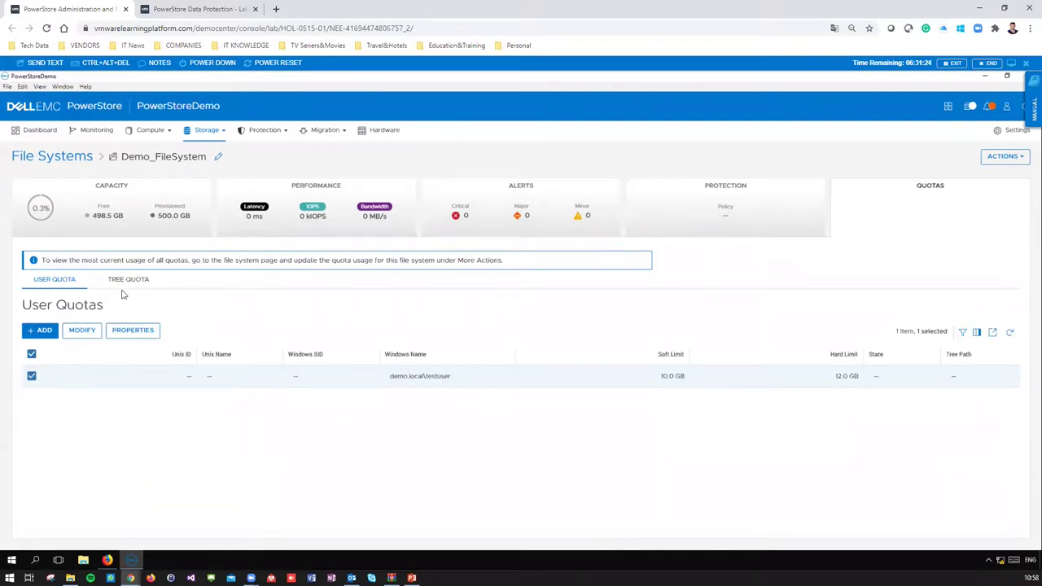
left_click(126, 282)
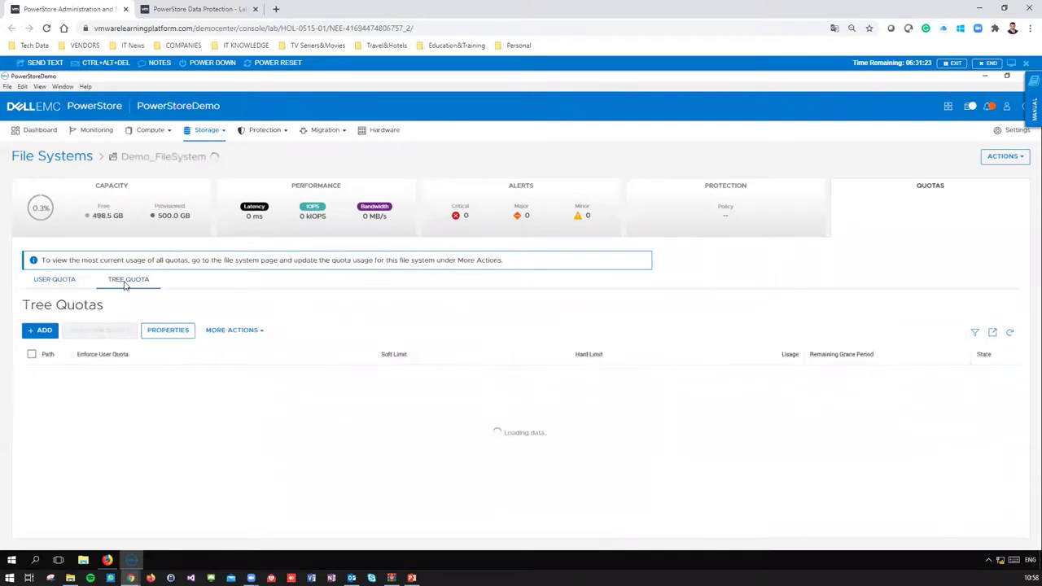
left_click(63, 281)
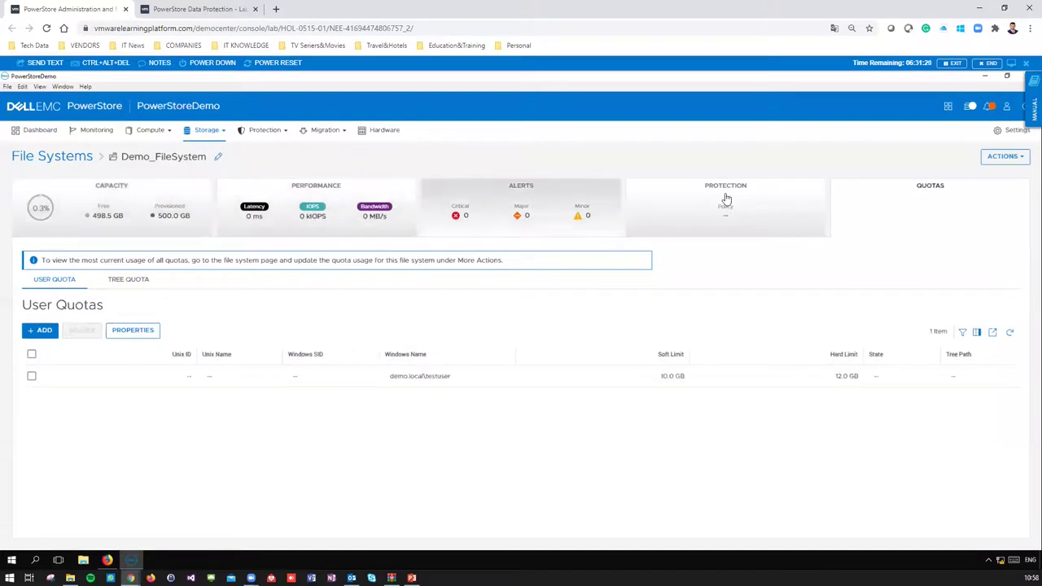
- View Demo_FileSystem's protection, alerts and performance summaries, then return to the Dashboard
left_click(521, 203)
left_click(350, 208)
left_click(115, 205)
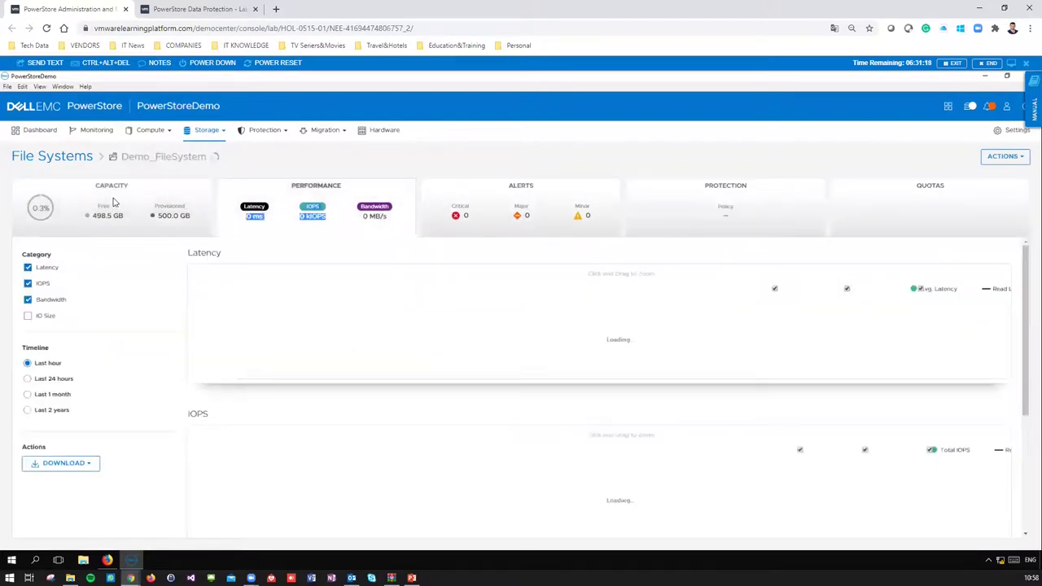
left_click(37, 133)
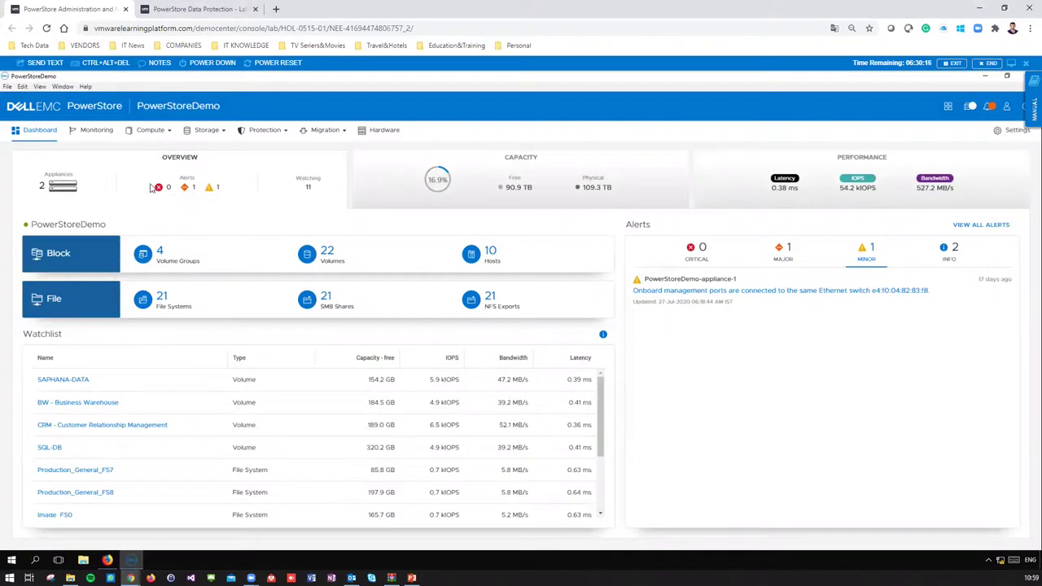
- Open the 'appliance A1 projected to run out of space' alert and its assisted migration recommendation
left_click(99, 135)
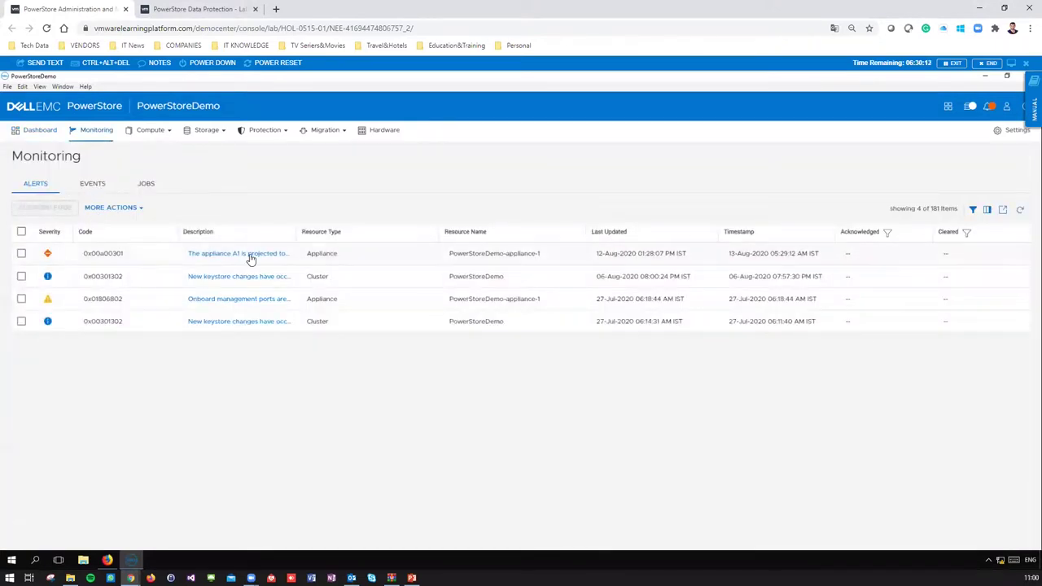
left_click(251, 255)
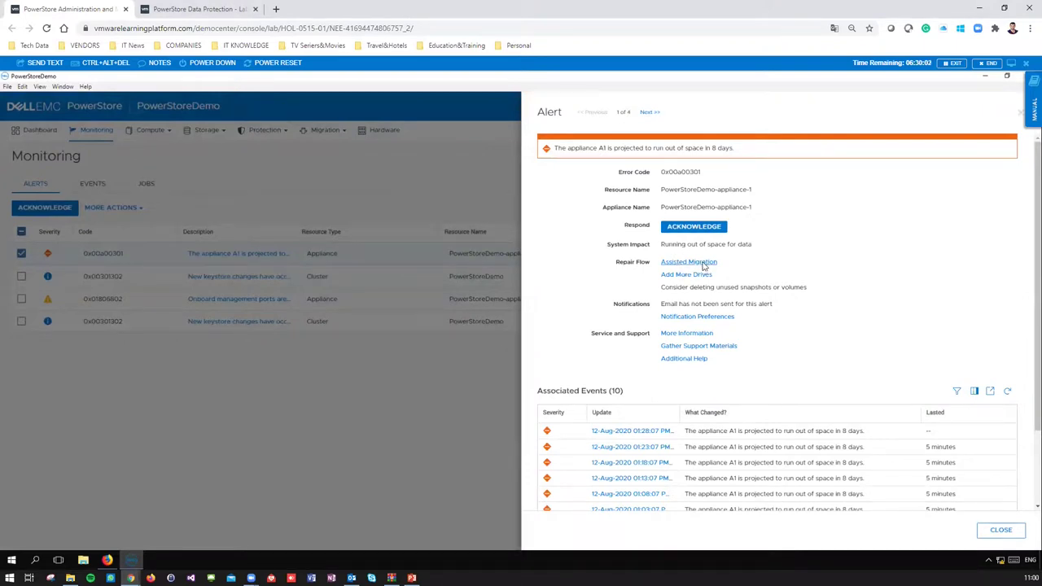
left_click(703, 265)
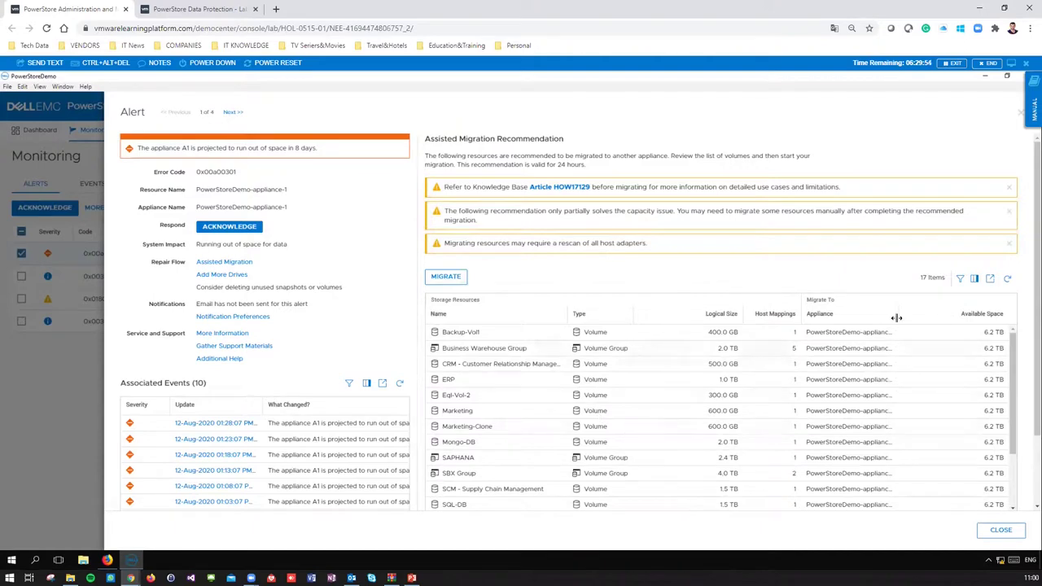
- Review the resources recommended for appliance-2, begin migrating, and confirm the hosts were rescanned
left_click_drag(900, 316, 925, 316)
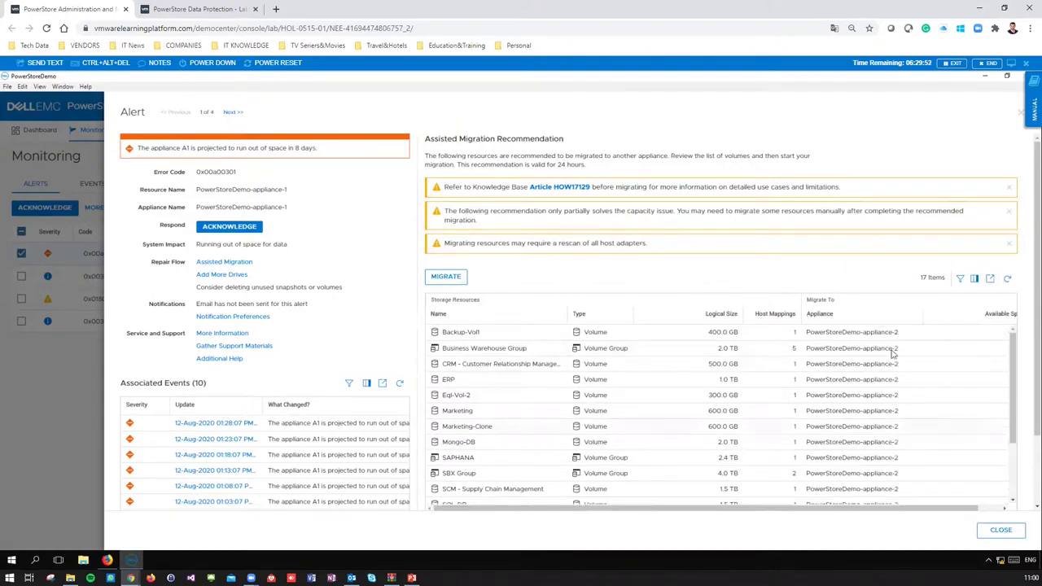
scroll(887, 408, "down", 3)
scroll(903, 435, "down", 3)
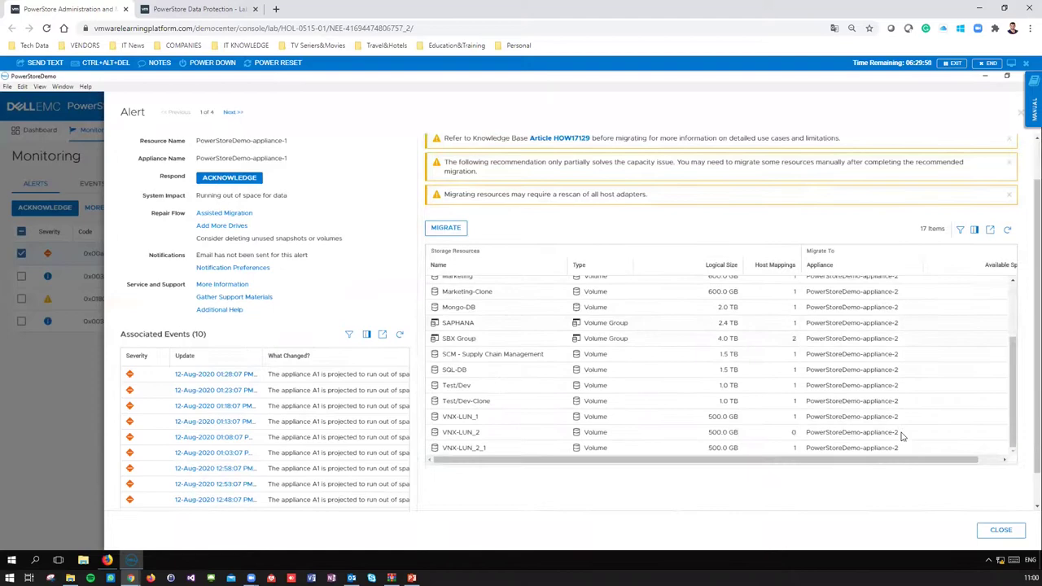
scroll(545, 247, "up", 2)
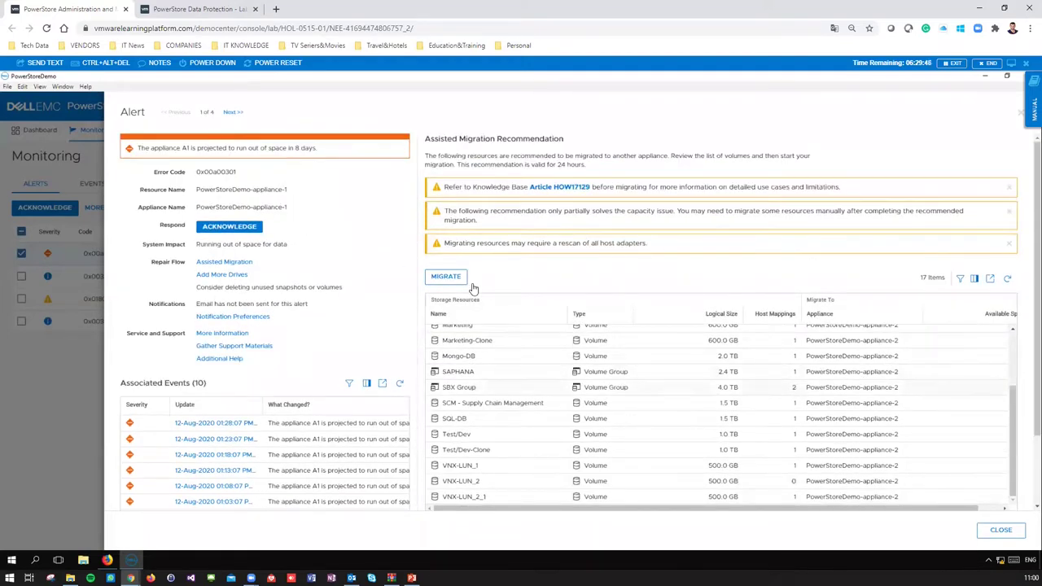
left_click_drag(224, 188, 295, 196)
scroll(847, 373, "up", 3)
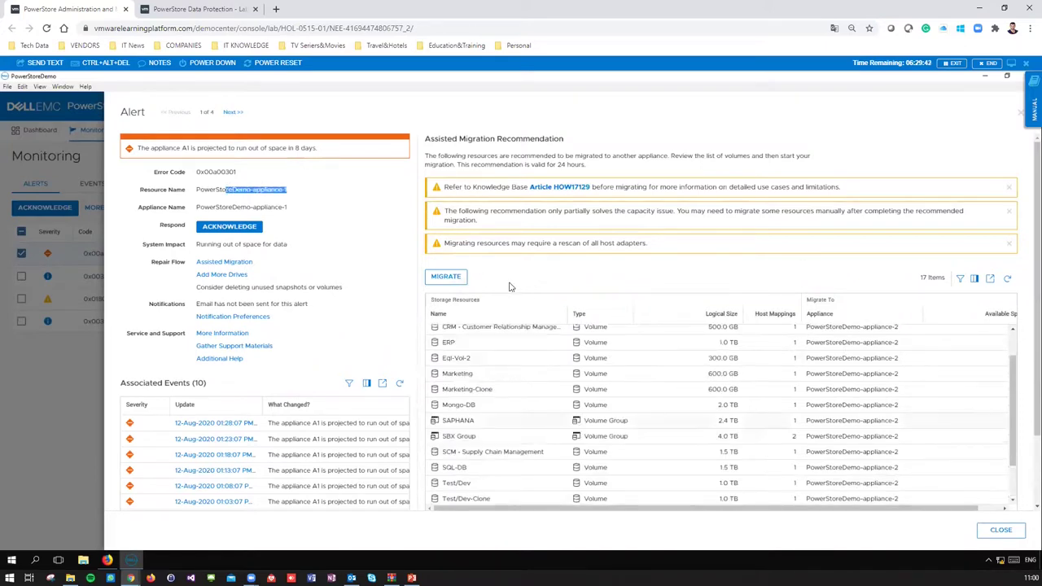
left_click(445, 277)
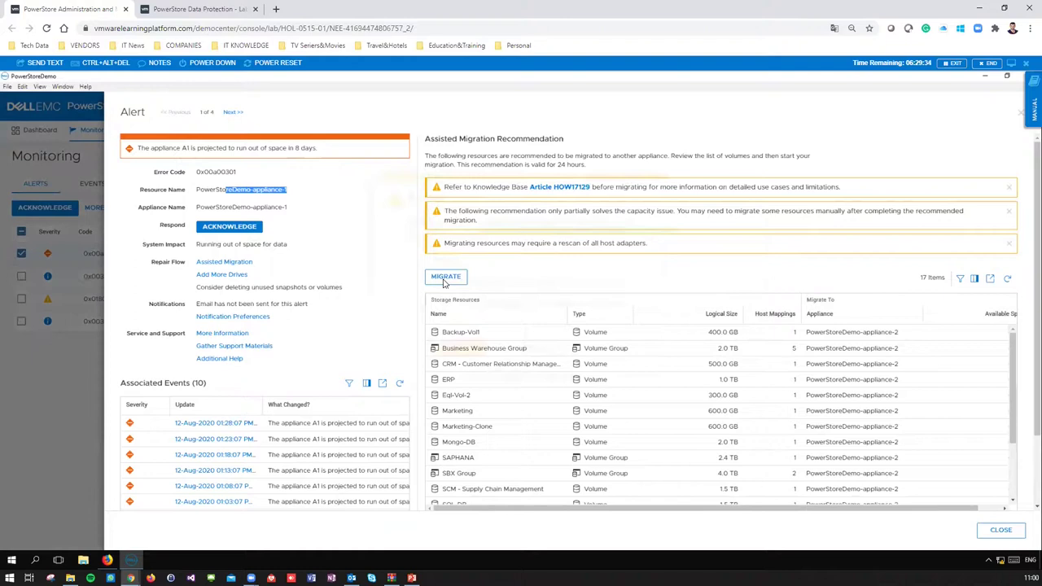
left_click(444, 345)
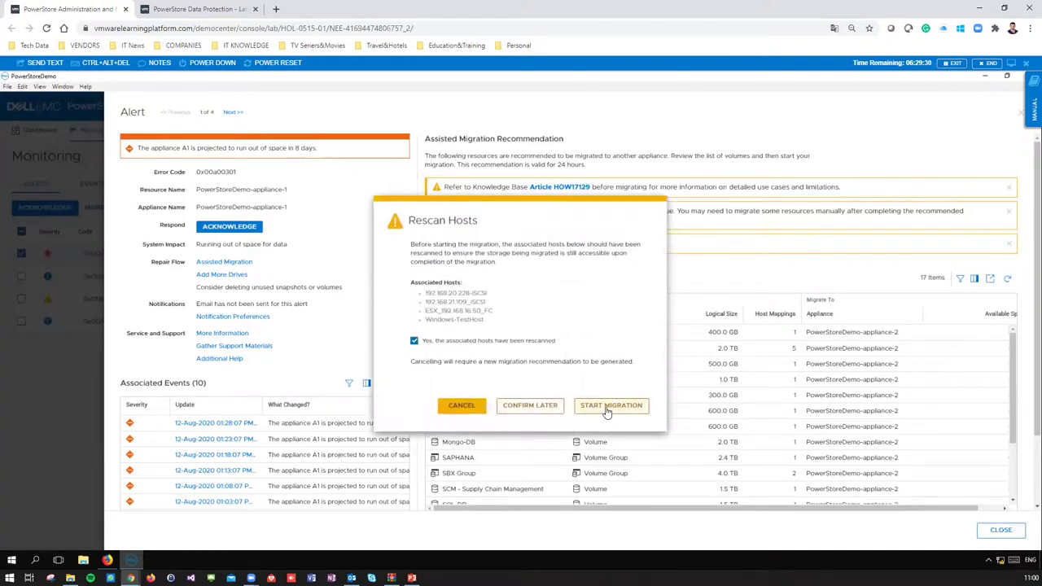
- Start the volume migration to appliance-2 now, check Recent Jobs, then return to the Dashboard
left_click(607, 407)
left_click(617, 355)
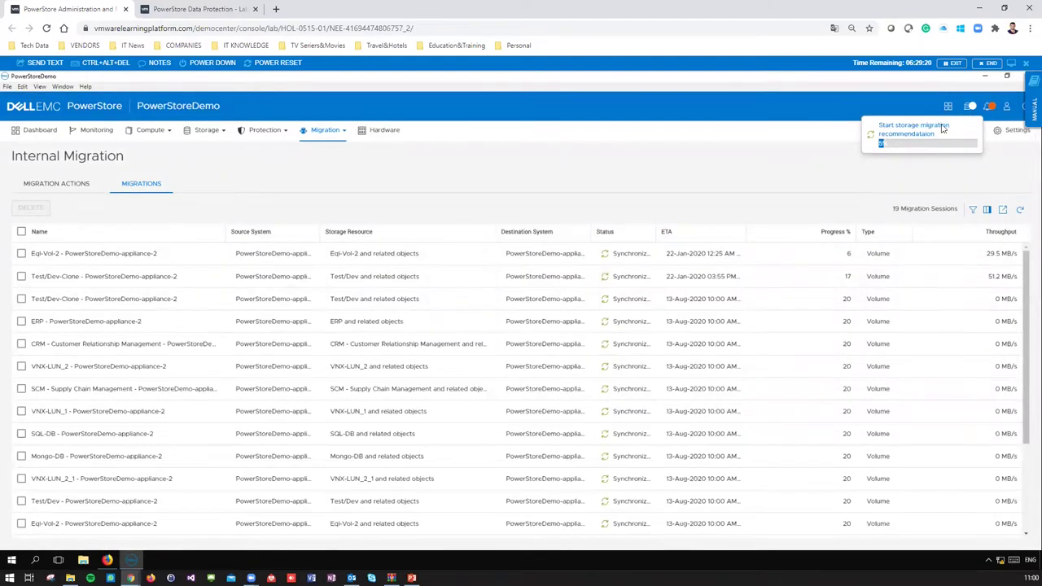
left_click(969, 108)
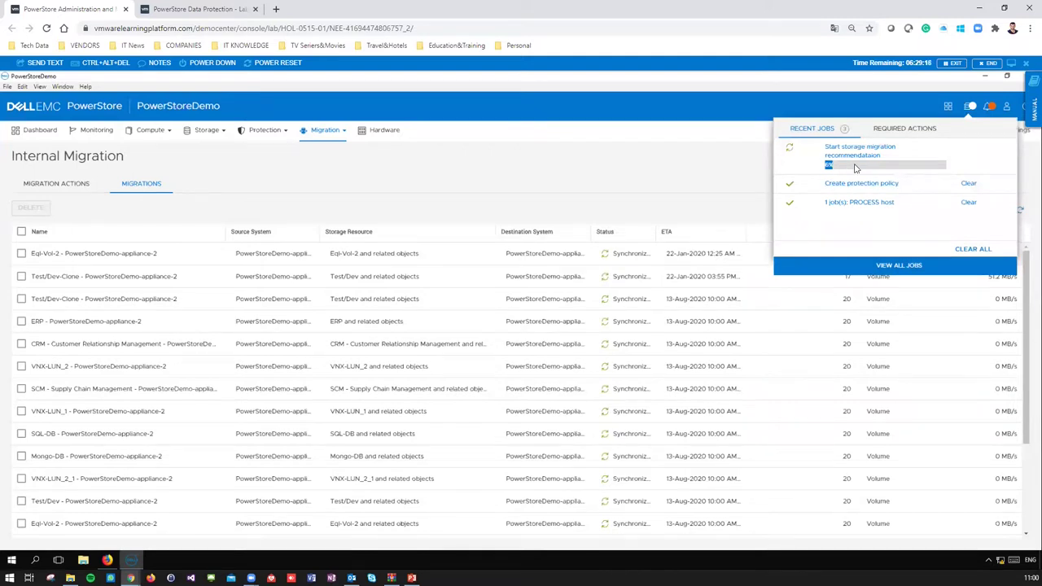
left_click(593, 220)
left_click_drag(605, 229, 636, 232)
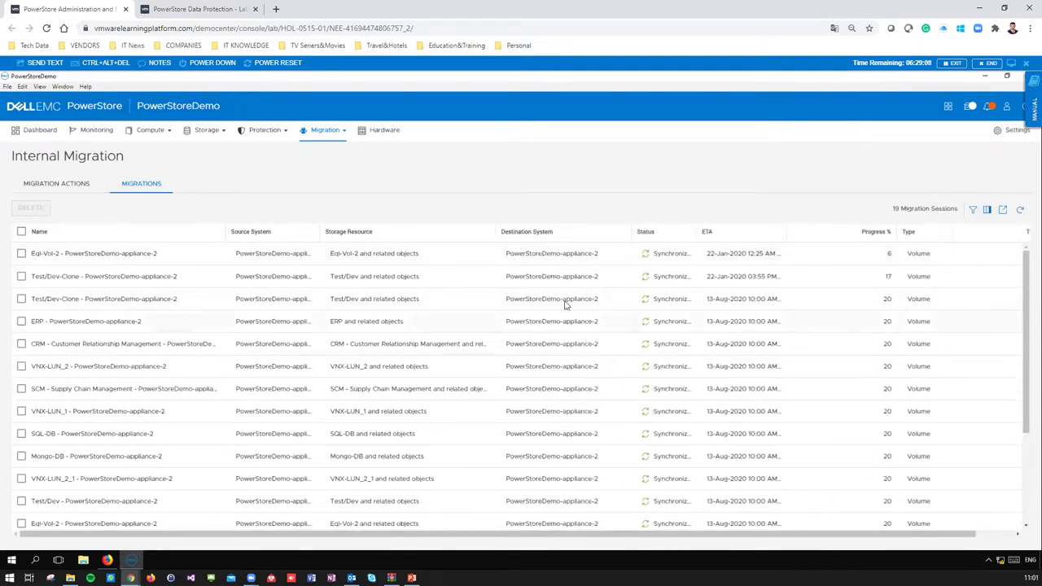
left_click_drag(318, 233, 351, 235)
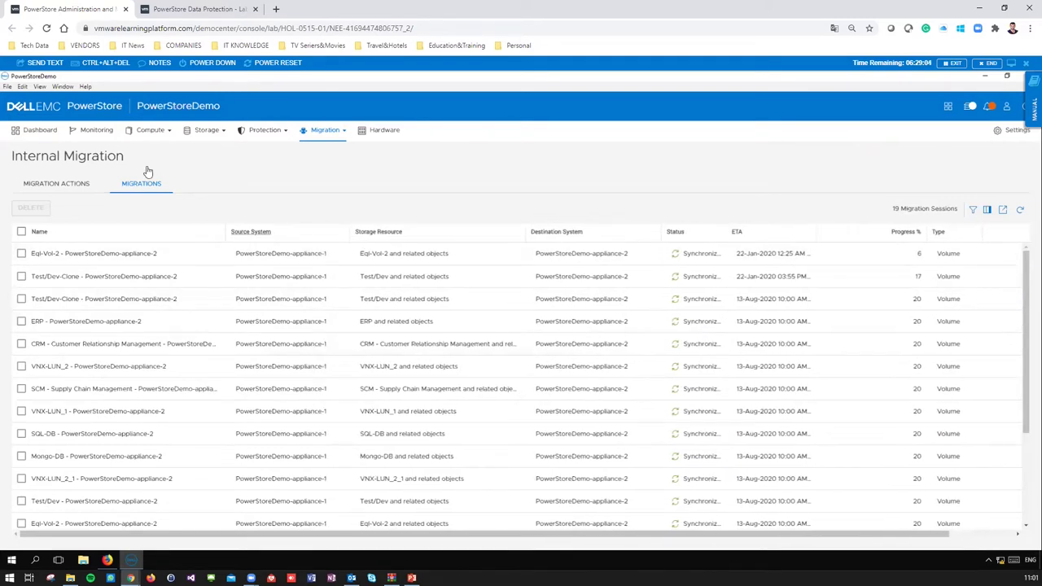
left_click(36, 134)
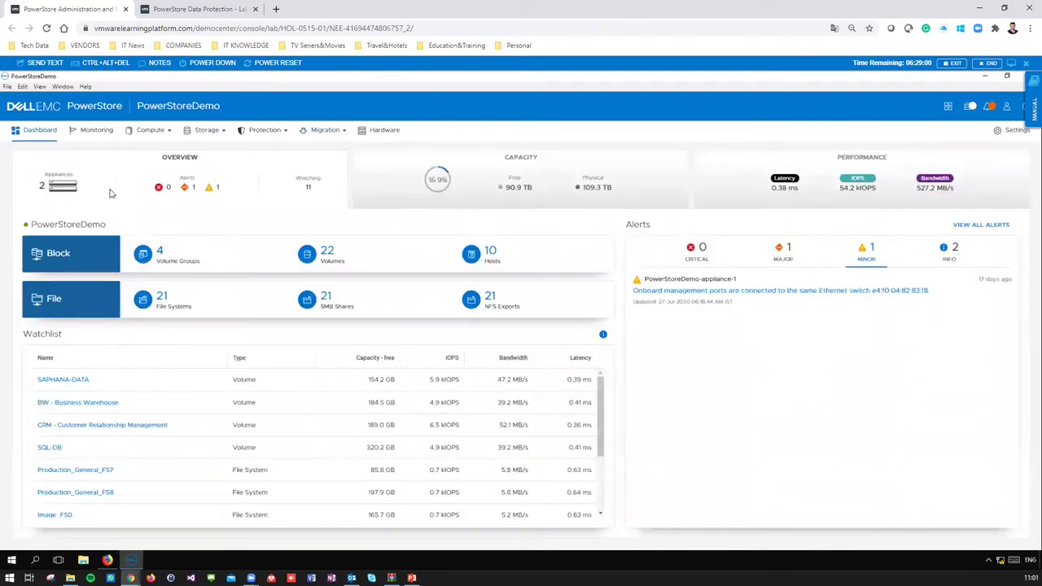
- Browse the Compute, Storage, Protection and Migration menus, then open Migration Actions, which lists none
left_click(159, 132)
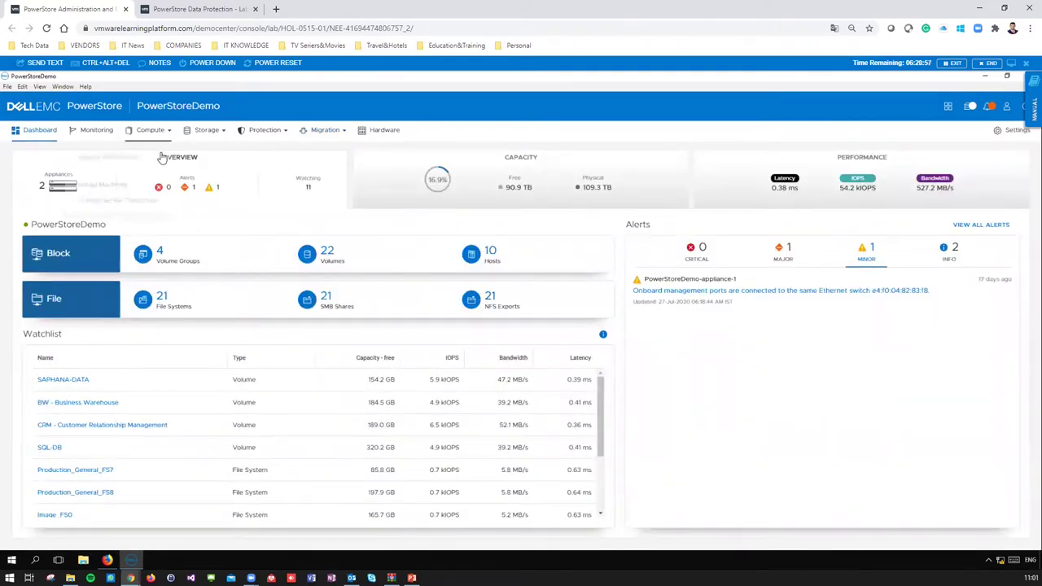
left_click(210, 133)
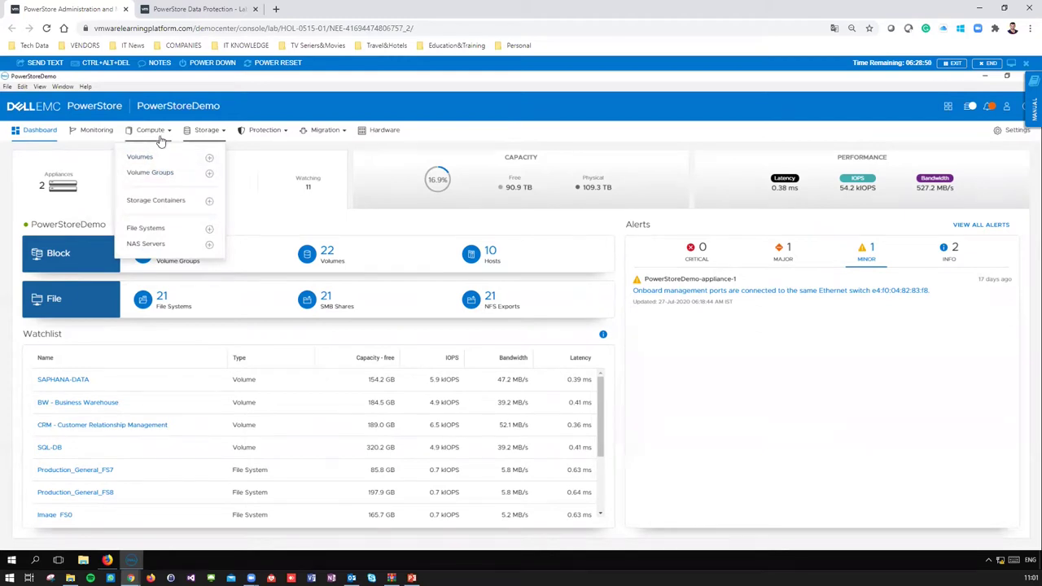
left_click(264, 137)
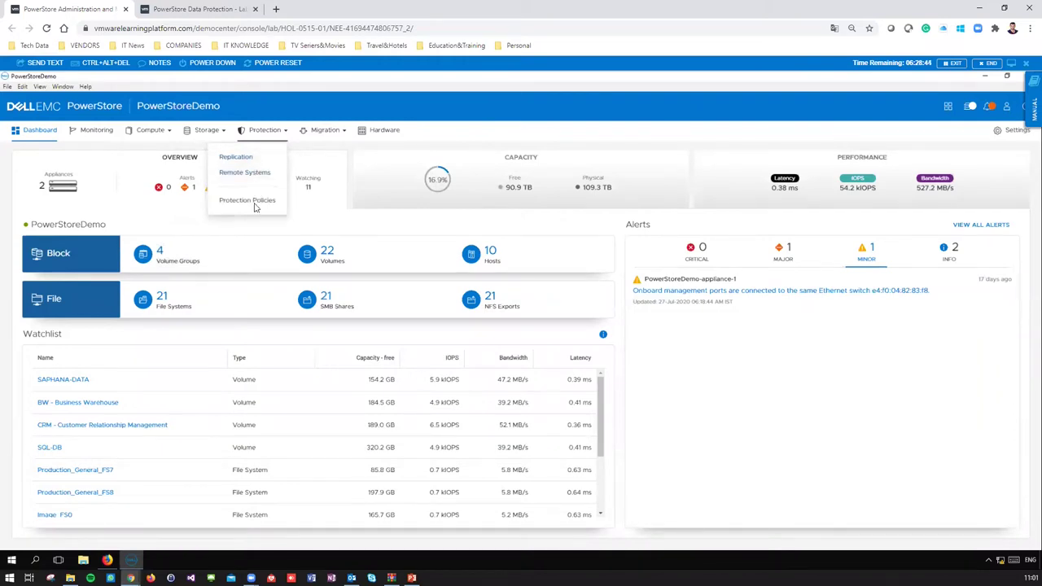
left_click(328, 132)
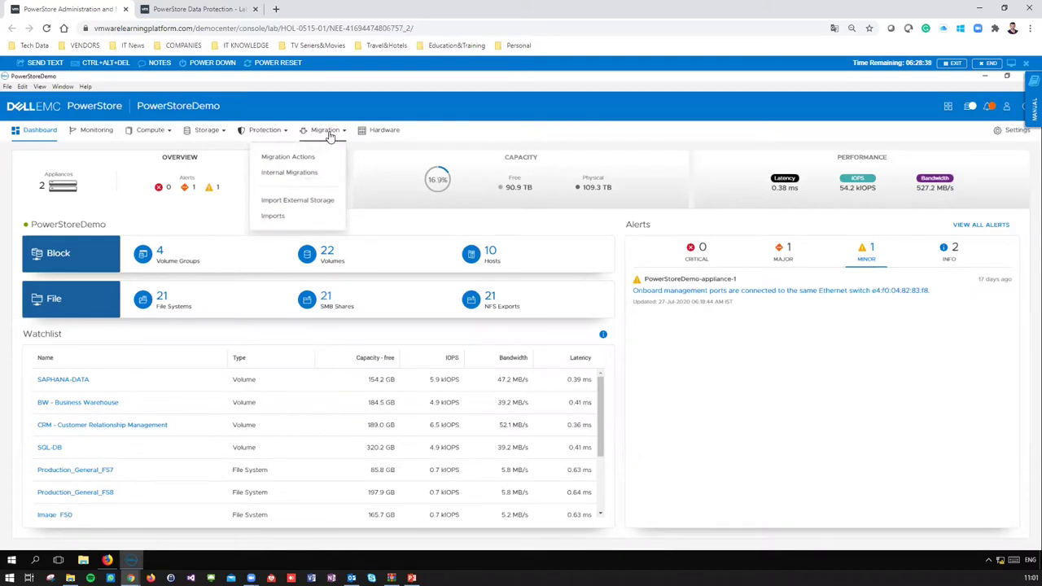
left_click(328, 133)
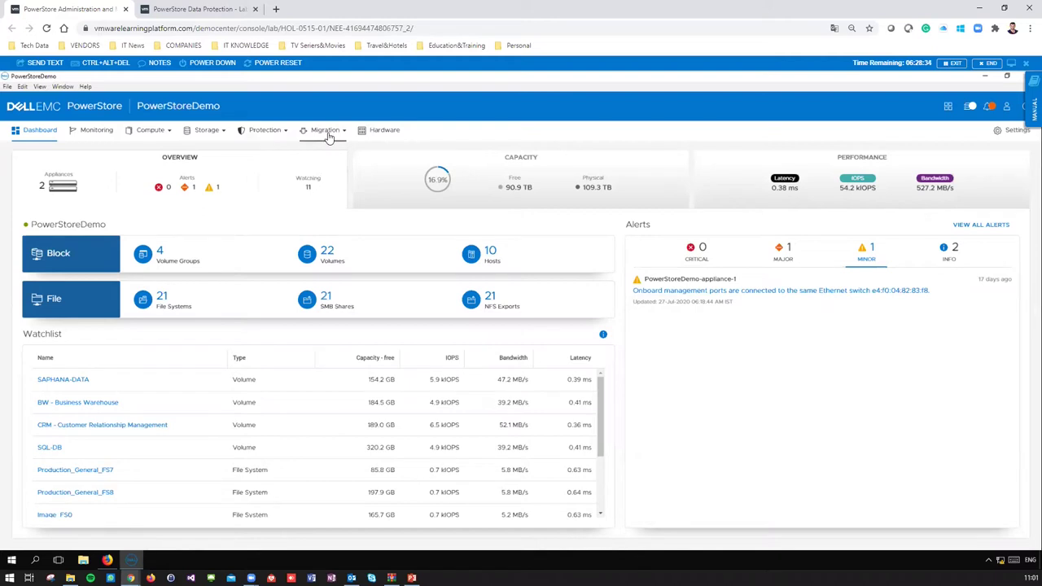
left_click(328, 134)
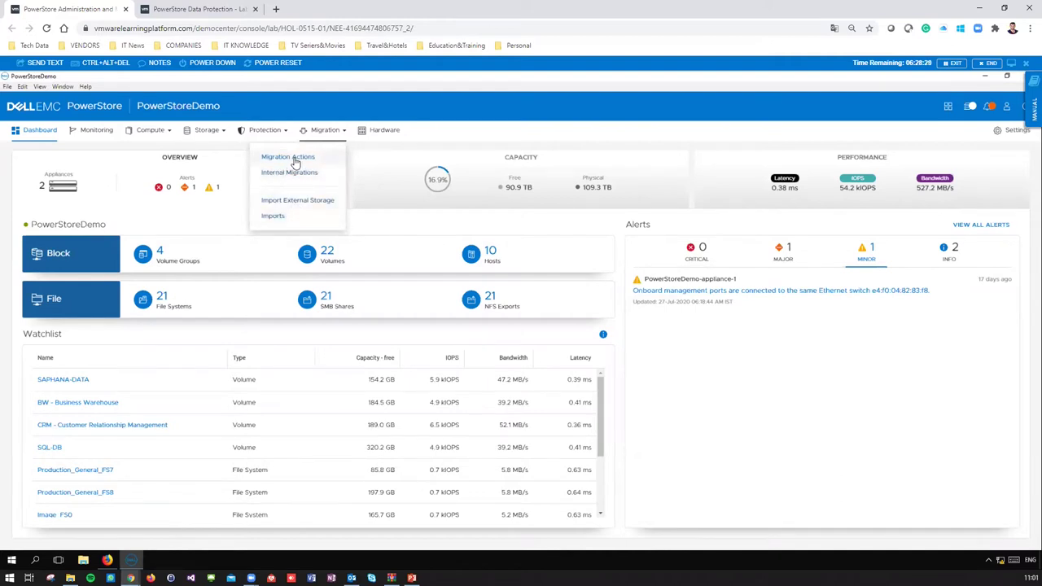
left_click(294, 159)
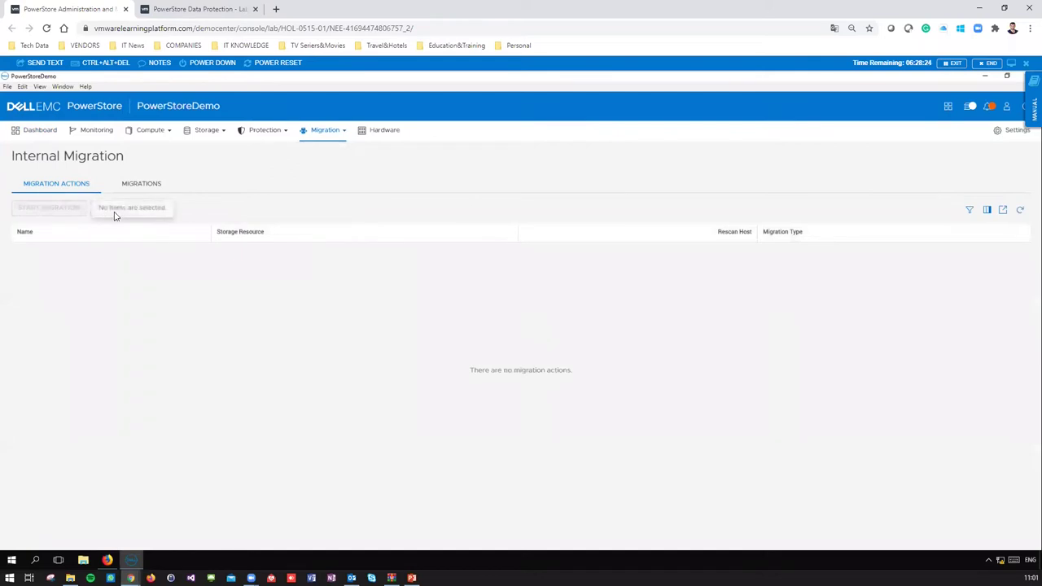
- Check the Migrations tab for completed appliance-2 sessions, then view the Hardware list of two appliances
left_click(141, 185)
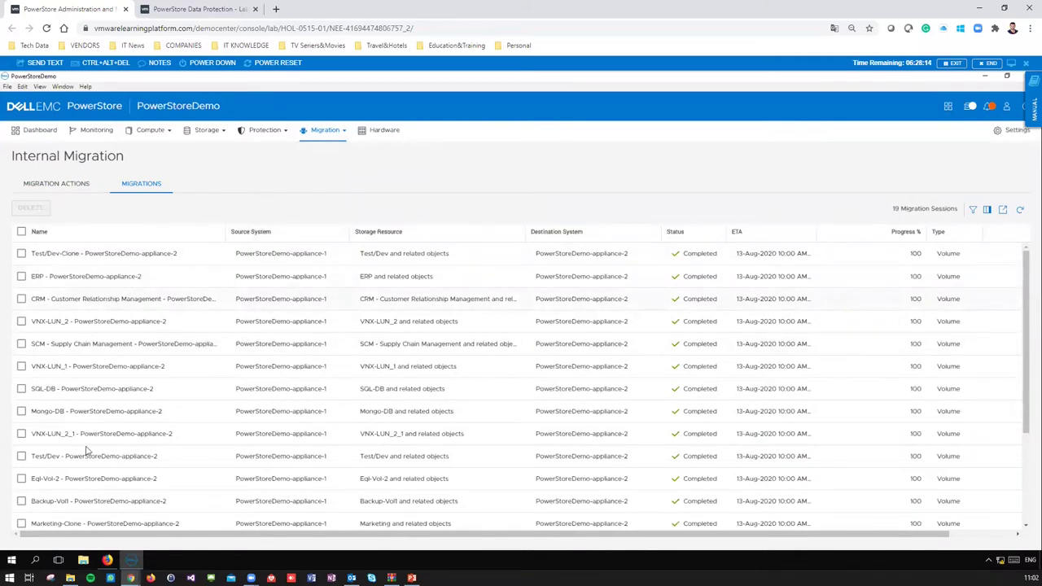
mouse_move(334, 132)
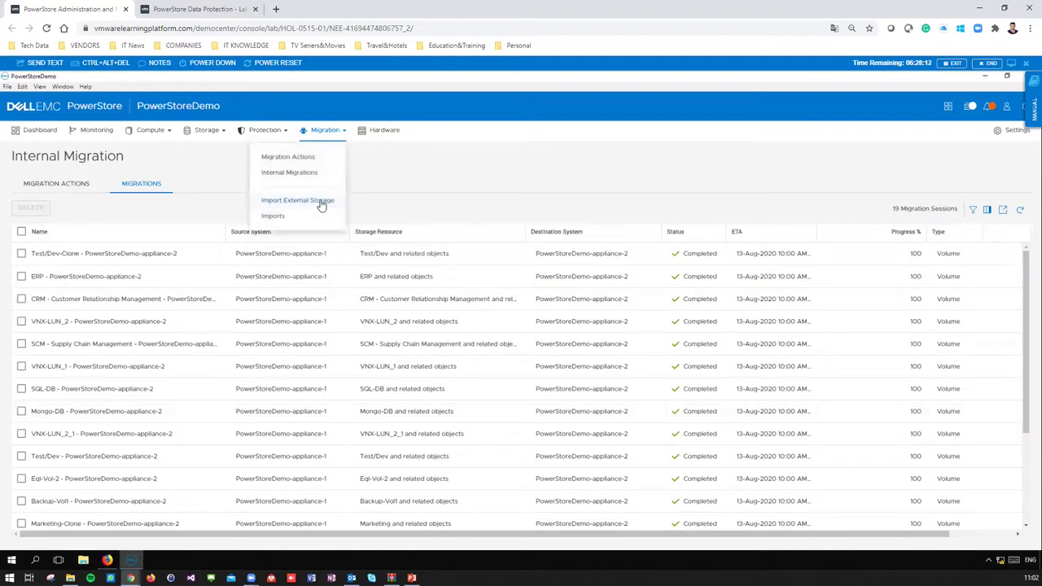
left_click(387, 137)
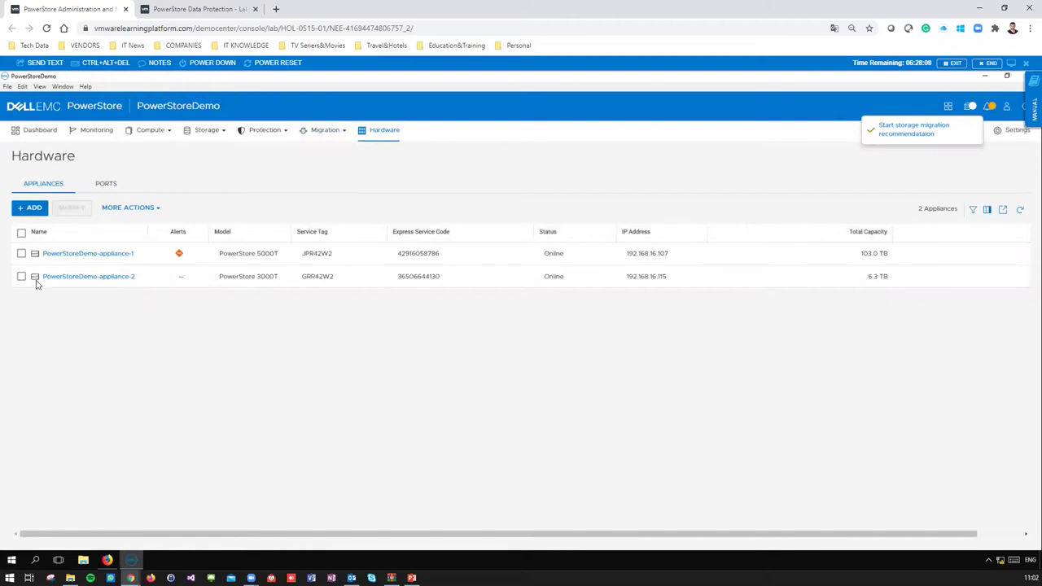
- Inspect PowerStoreDemo-appliance-2's hardware and Drive_0_0_1 details, then return to the Dashboard
left_click(96, 277)
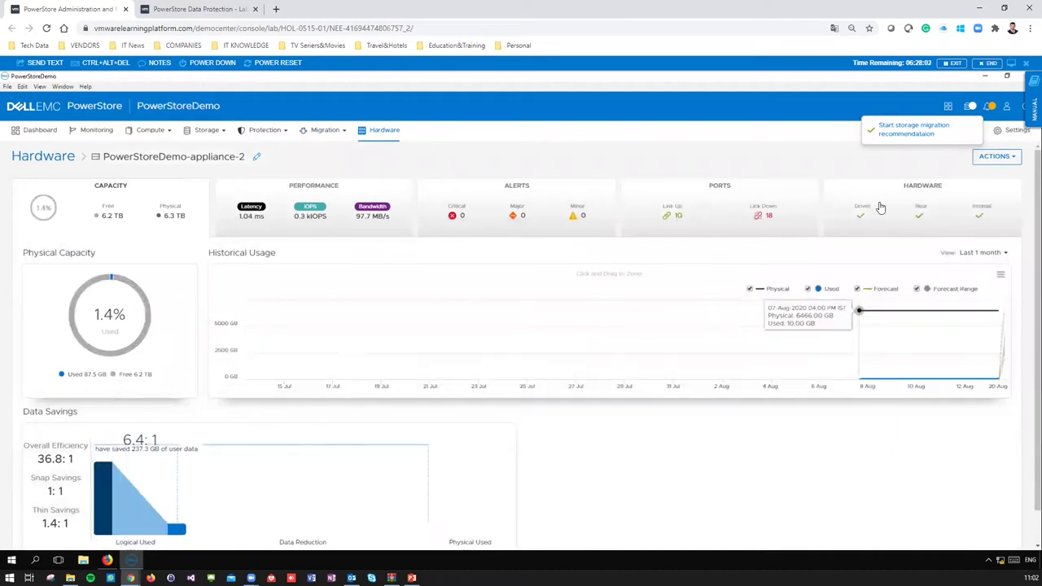
left_click(884, 220)
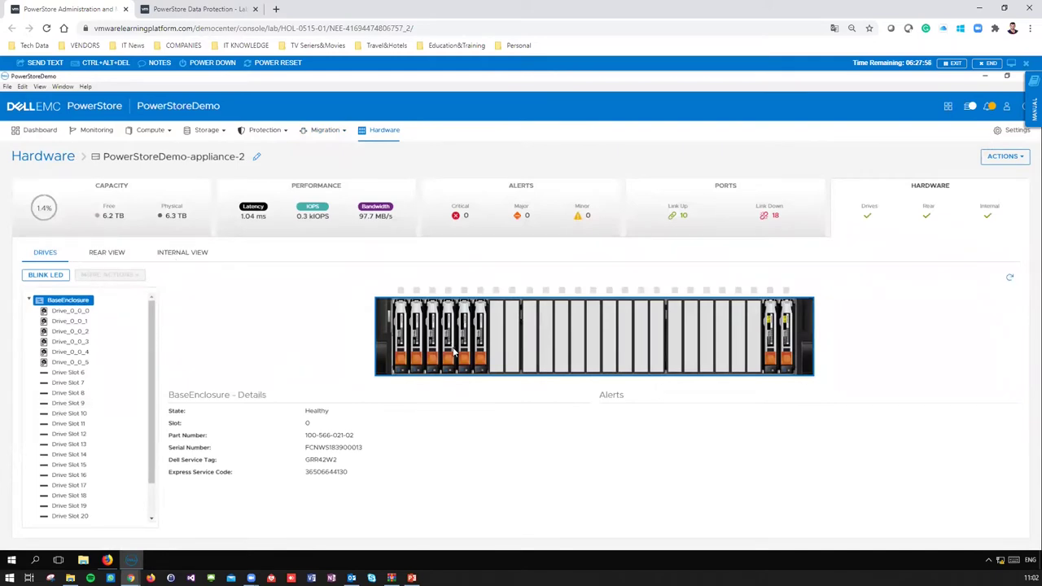
left_click(83, 323)
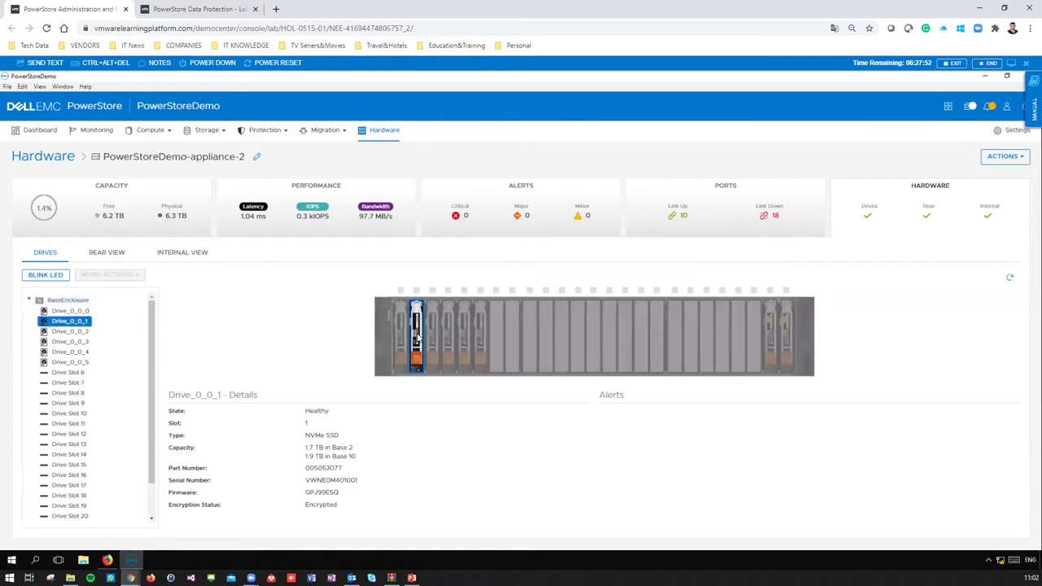
mouse_move(417, 336)
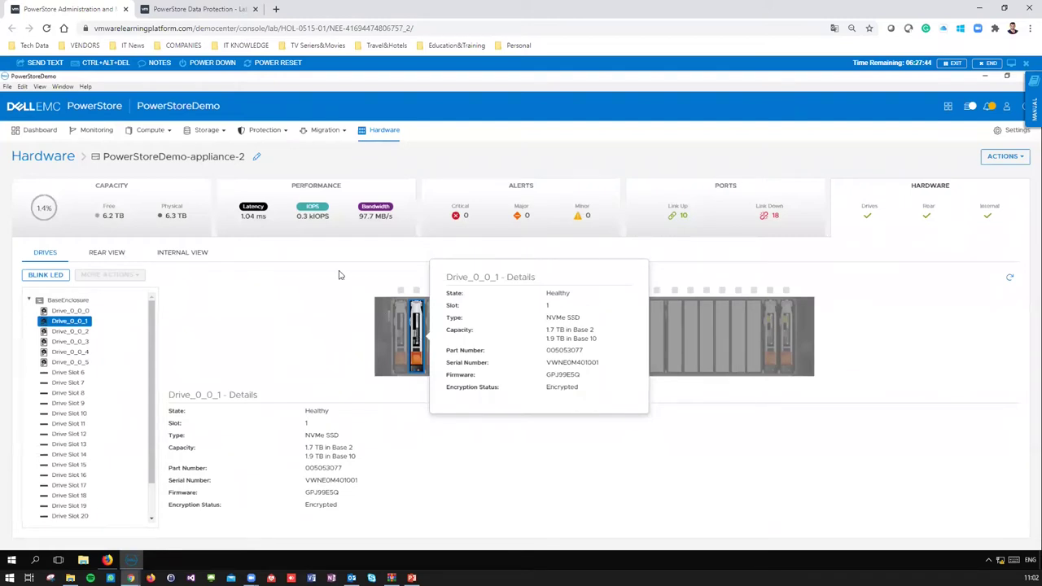
left_click(52, 135)
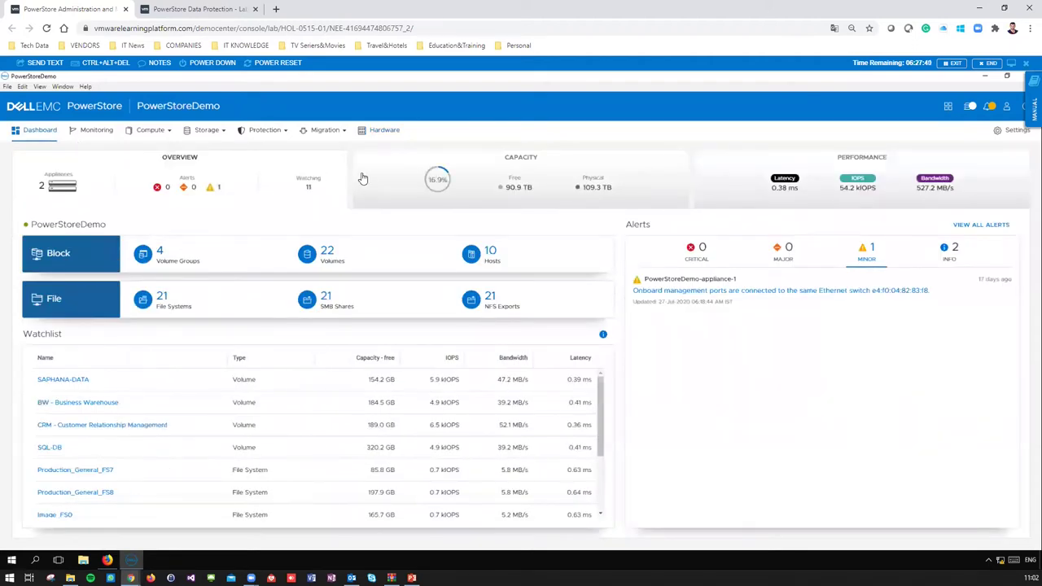
- Open the performance chart in IOPS details view, zoom to 03–06 AM, and show download options
left_click(765, 180)
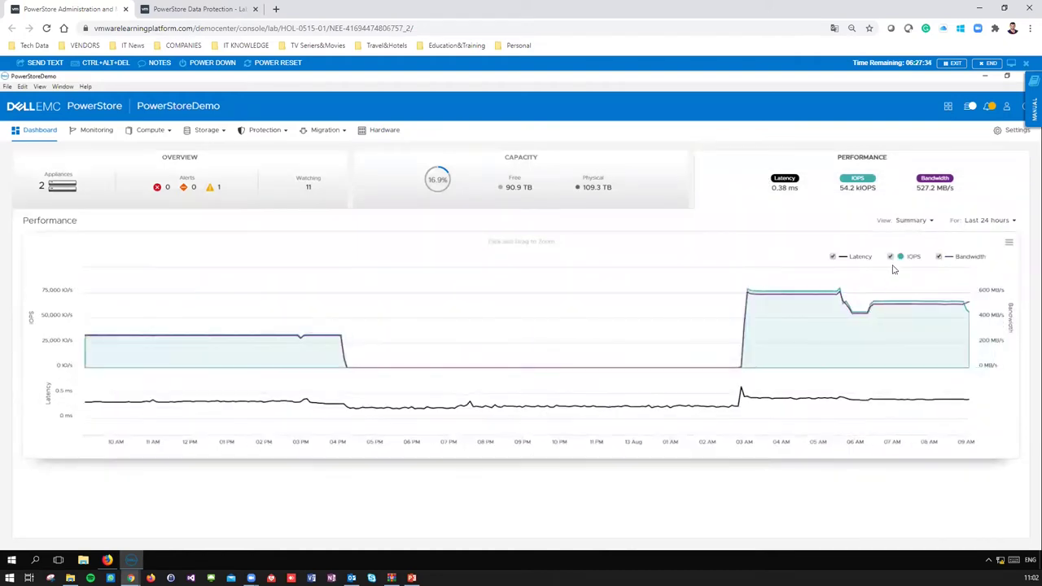
left_click(920, 223)
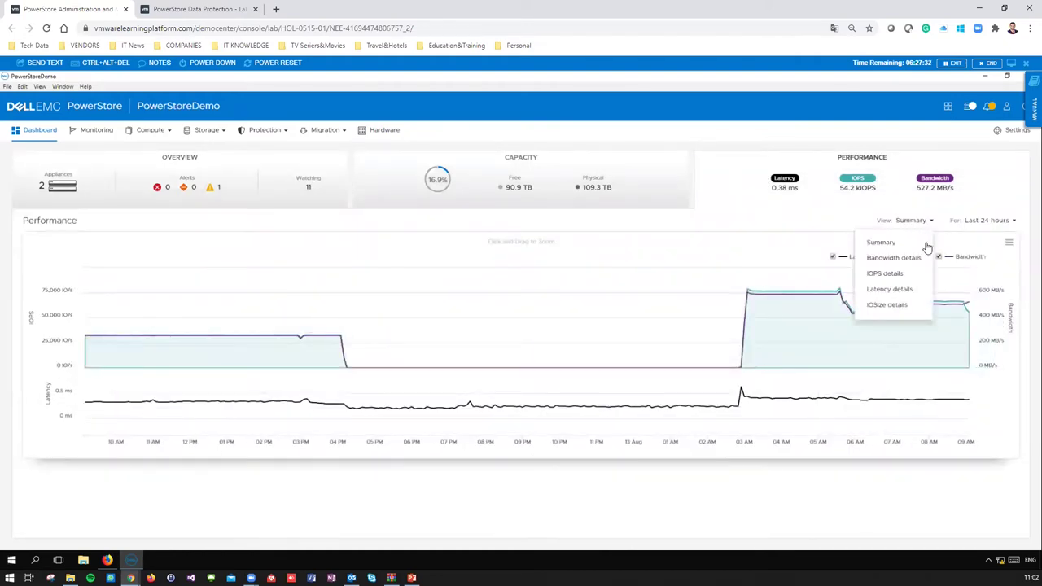
left_click(906, 279)
left_click_drag(754, 281, 936, 367)
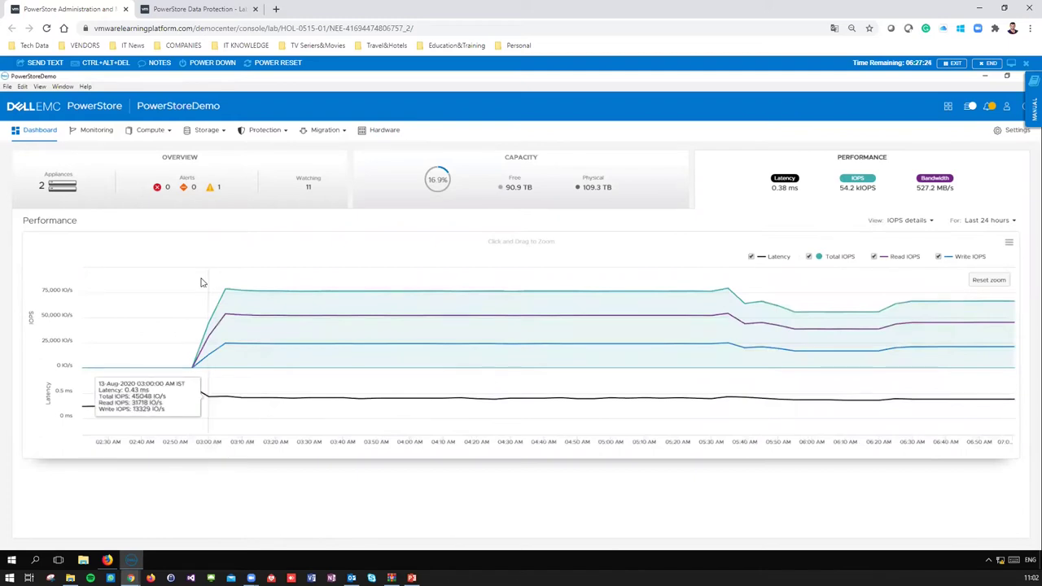
left_click(1009, 242)
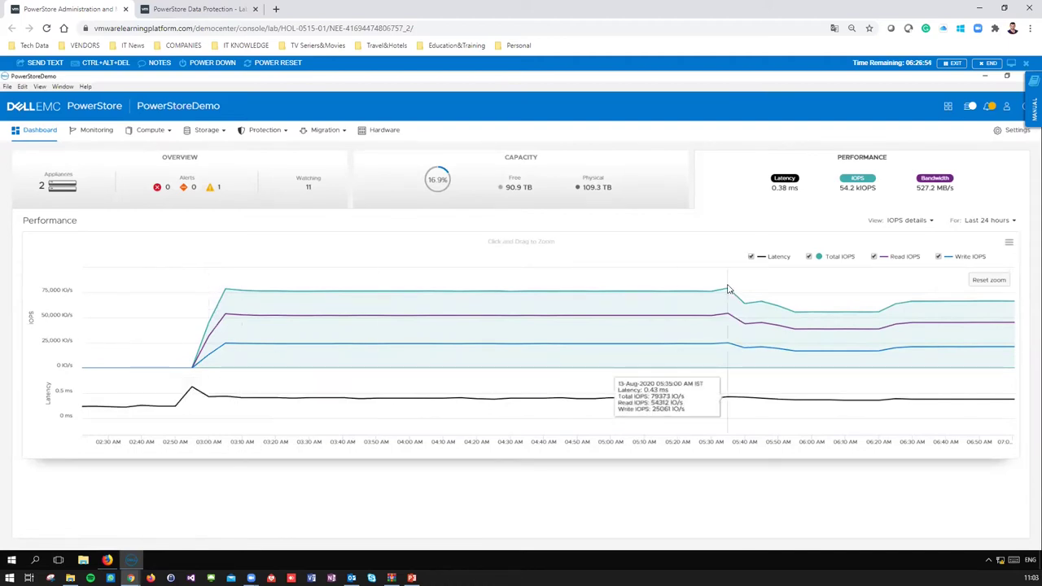
- Switch the chart back to Summary, zoom to 04:30–05:55, and show its print/download options
left_click_drag(650, 281, 812, 394)
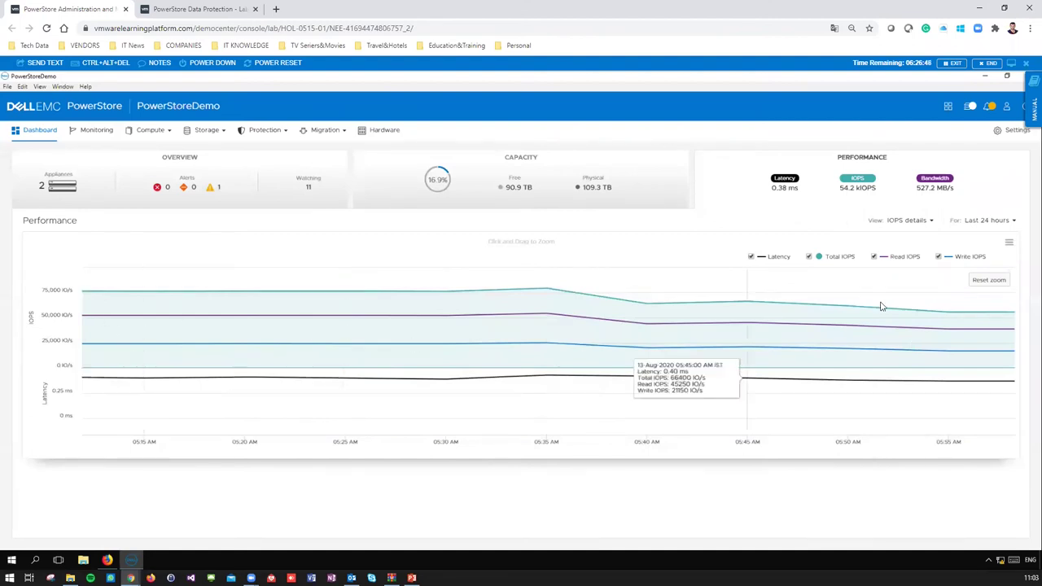
left_click(905, 222)
left_click(901, 243)
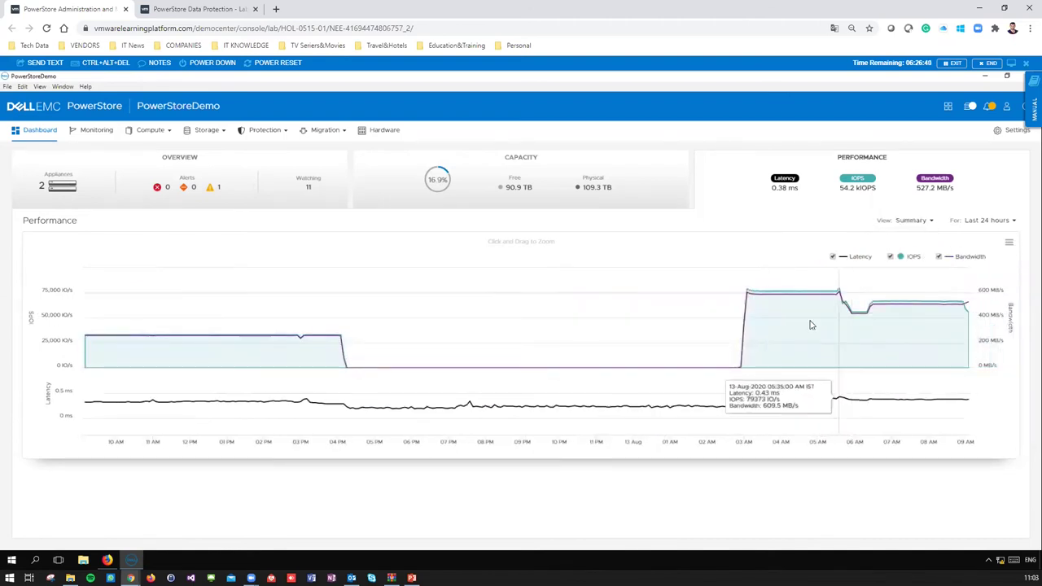
left_click_drag(800, 302, 853, 423)
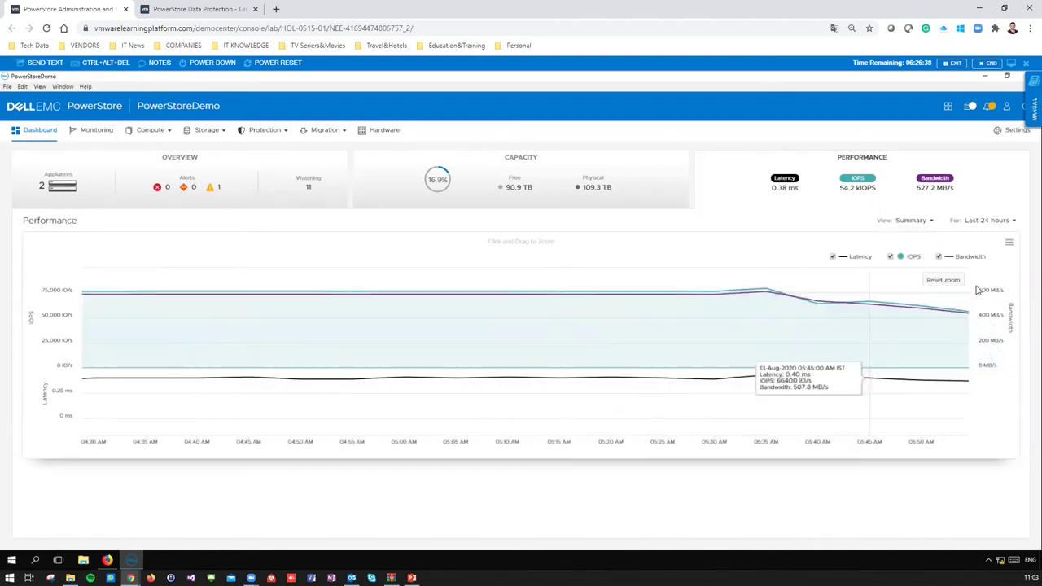
left_click(1009, 243)
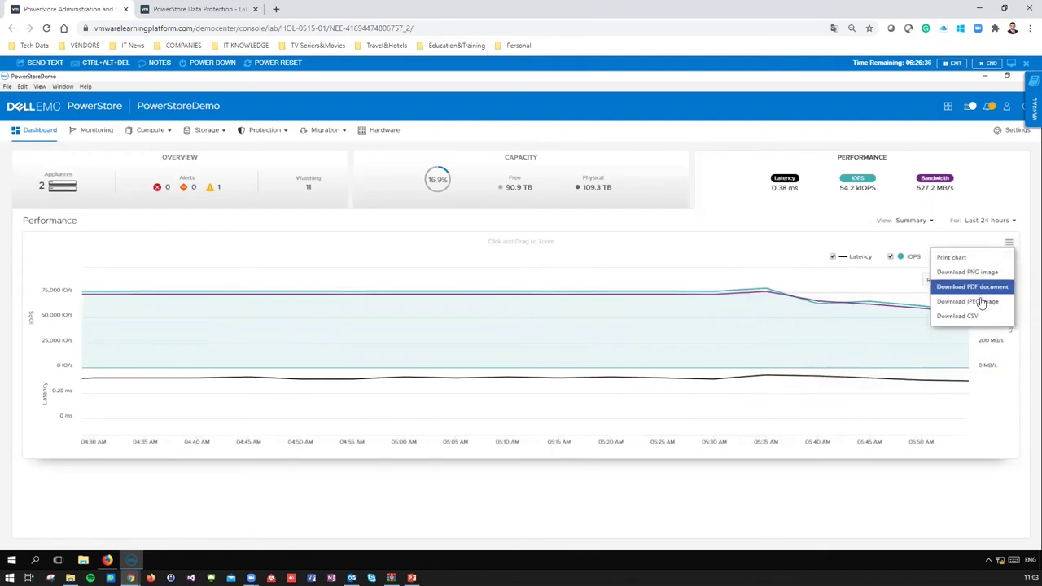